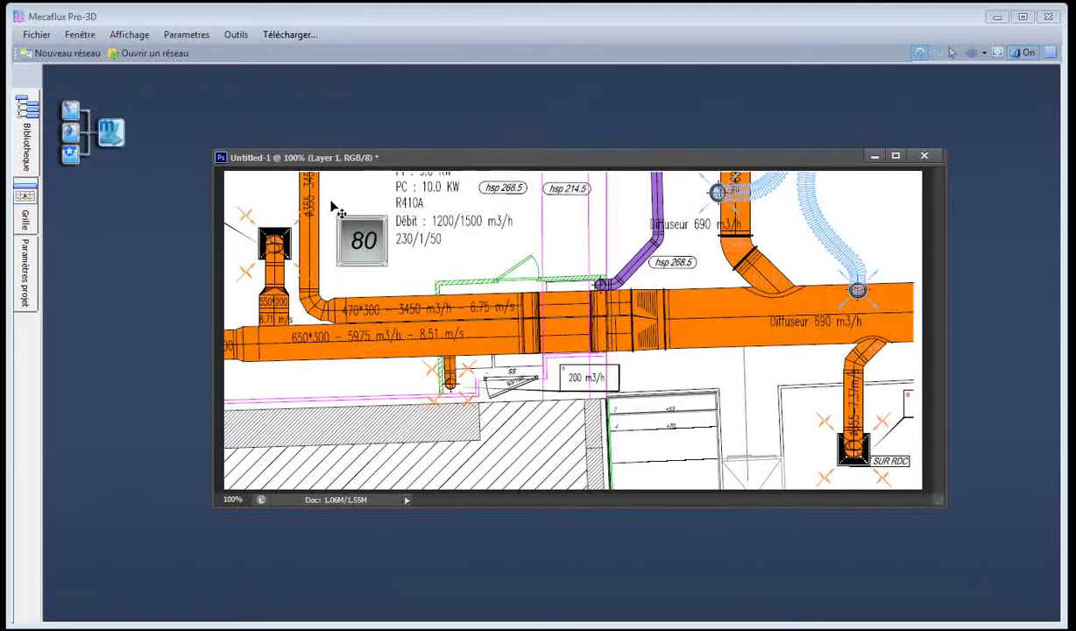
Calculate the equivalent diameter of a rectangular duct with a height of 300 mm and a width of 1000 mm
drag(511, 166, 523, 150)
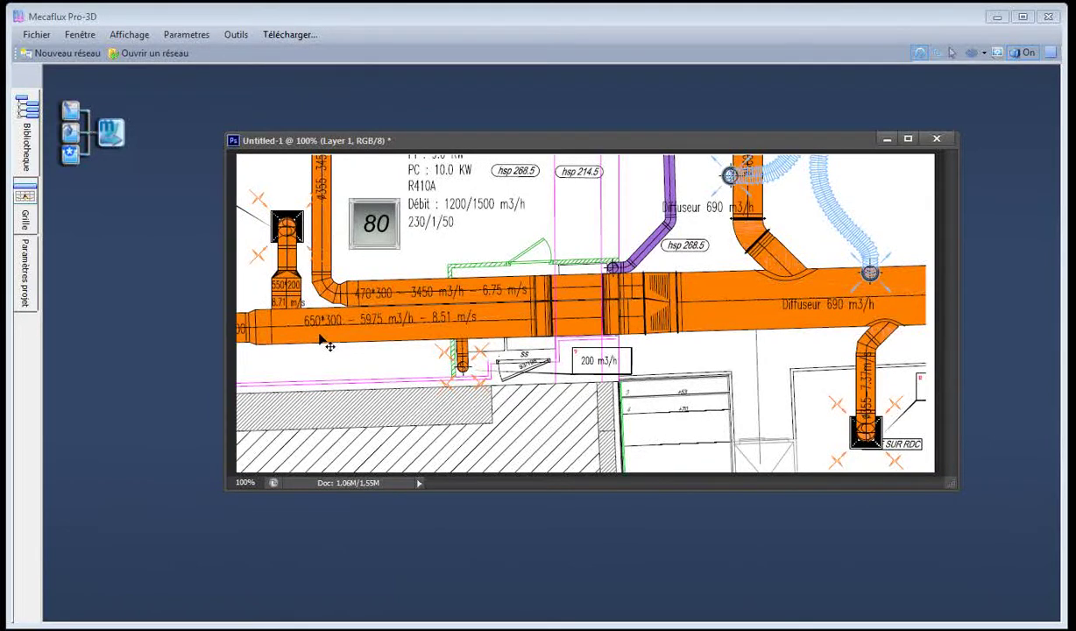
click(235, 37)
click(234, 37)
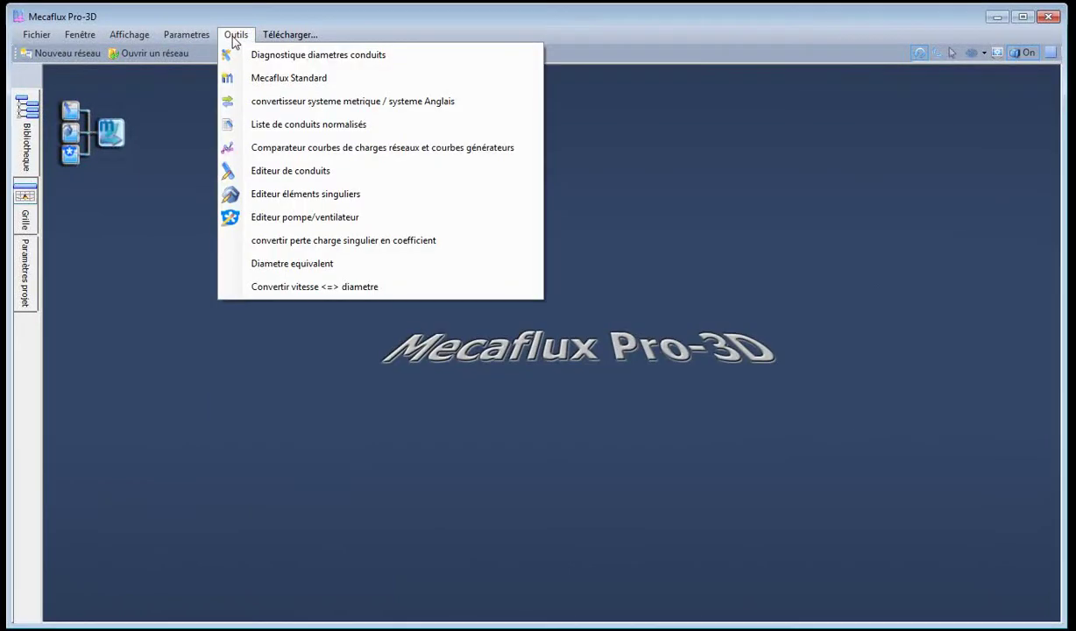
click(296, 263)
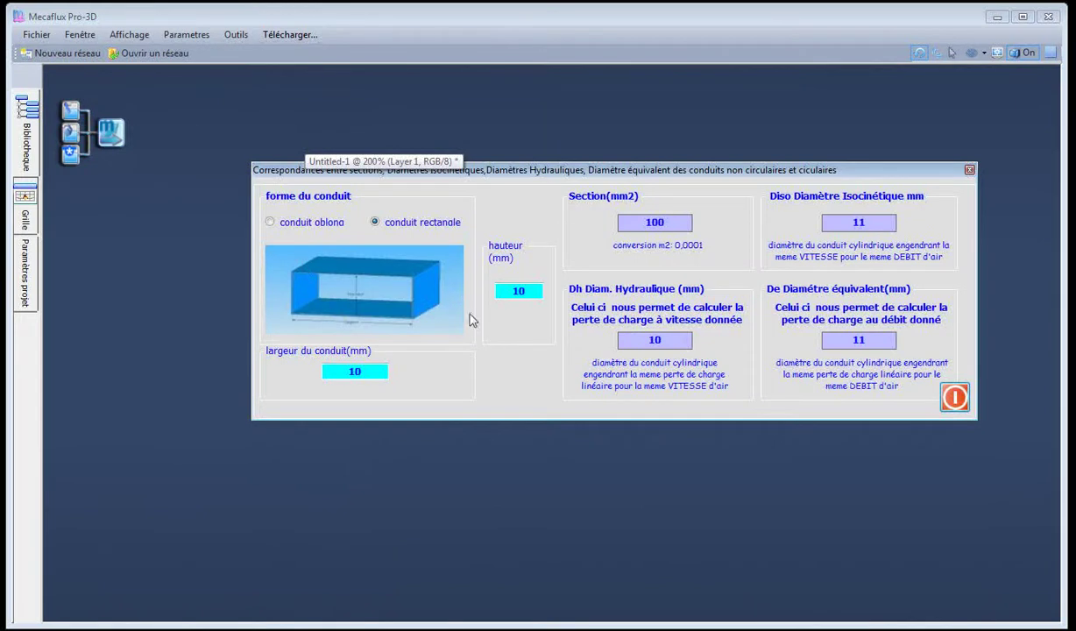
drag(515, 291, 533, 291)
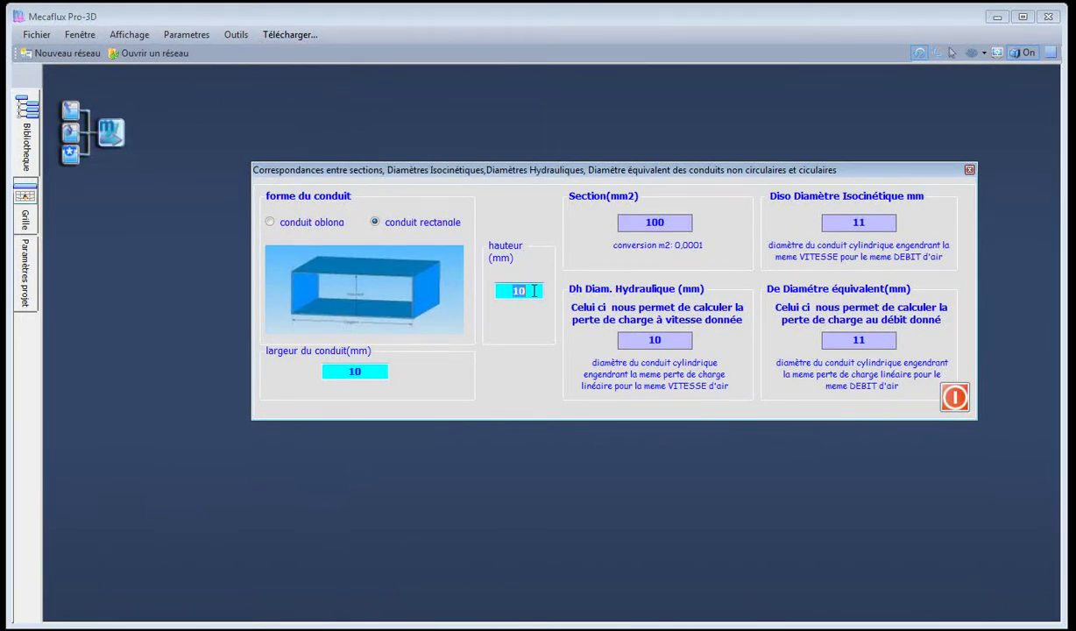
text(300)
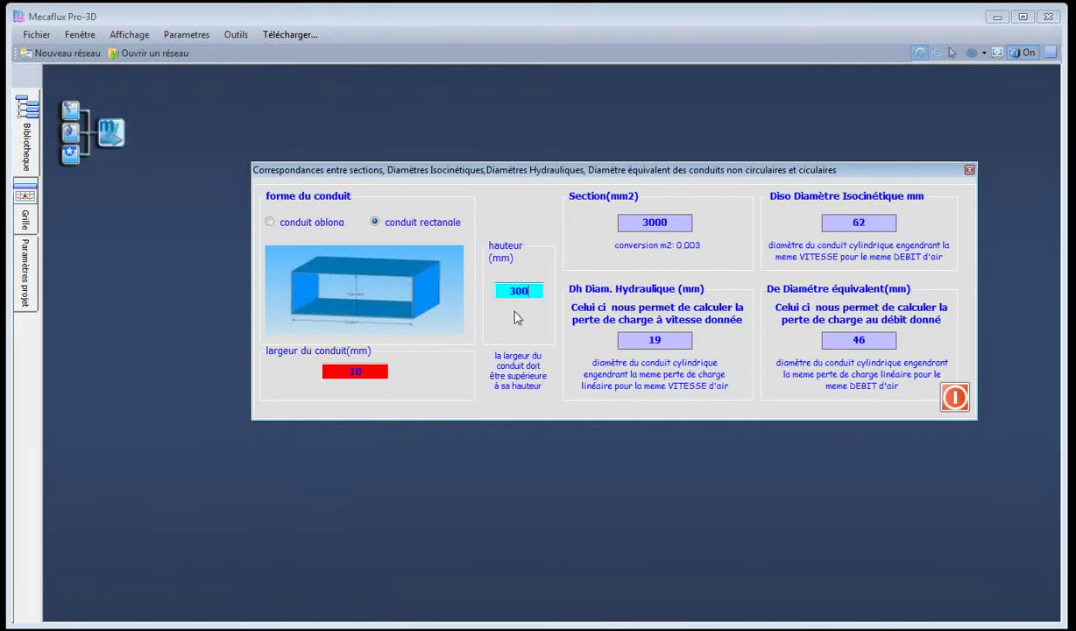
click(356, 372)
text(00)
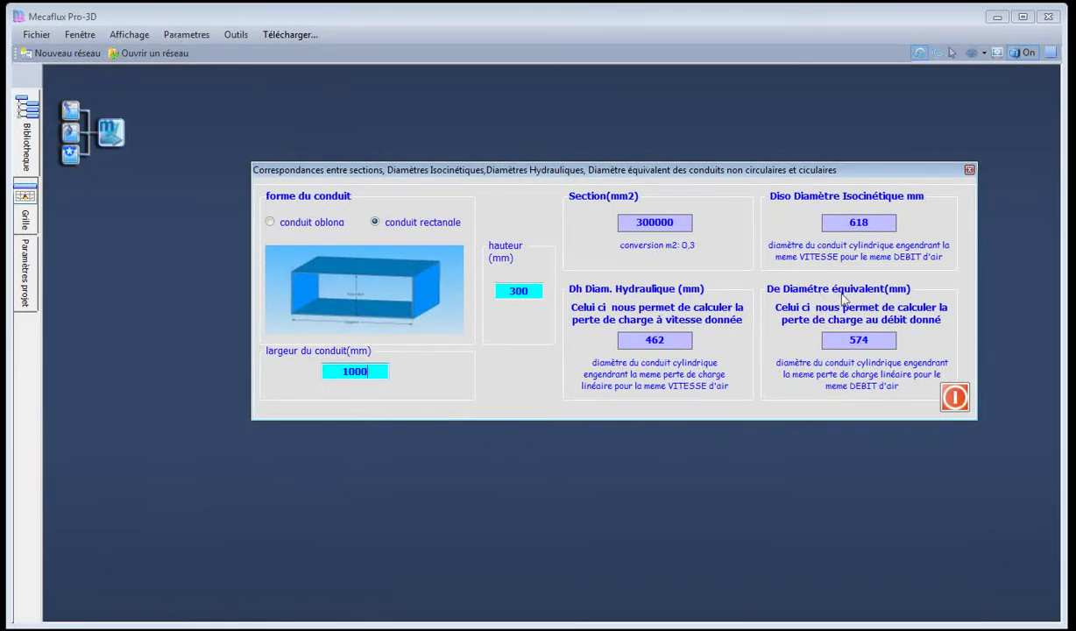
Read the duct's equivalent diameter for pressure loss at a given flow rate and close the calculator
drag(880, 340, 840, 343)
click(839, 343)
double_click(853, 340)
click(954, 396)
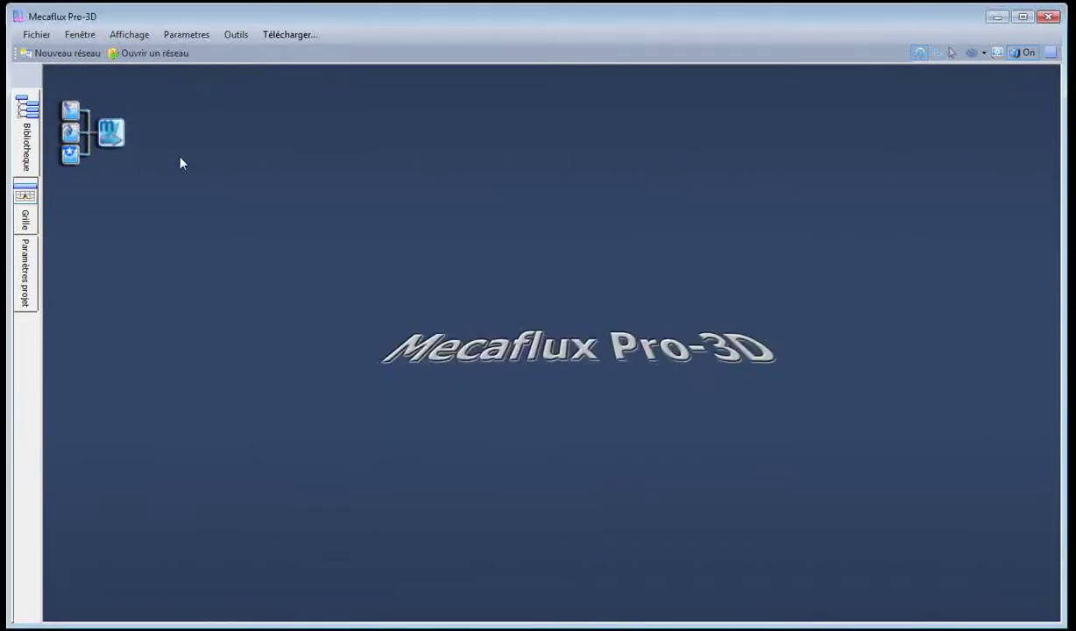
Open the duct editor from the library and set the inner diameter of the galva_1000_300 duct to 574 mm
click(28, 136)
click(31, 106)
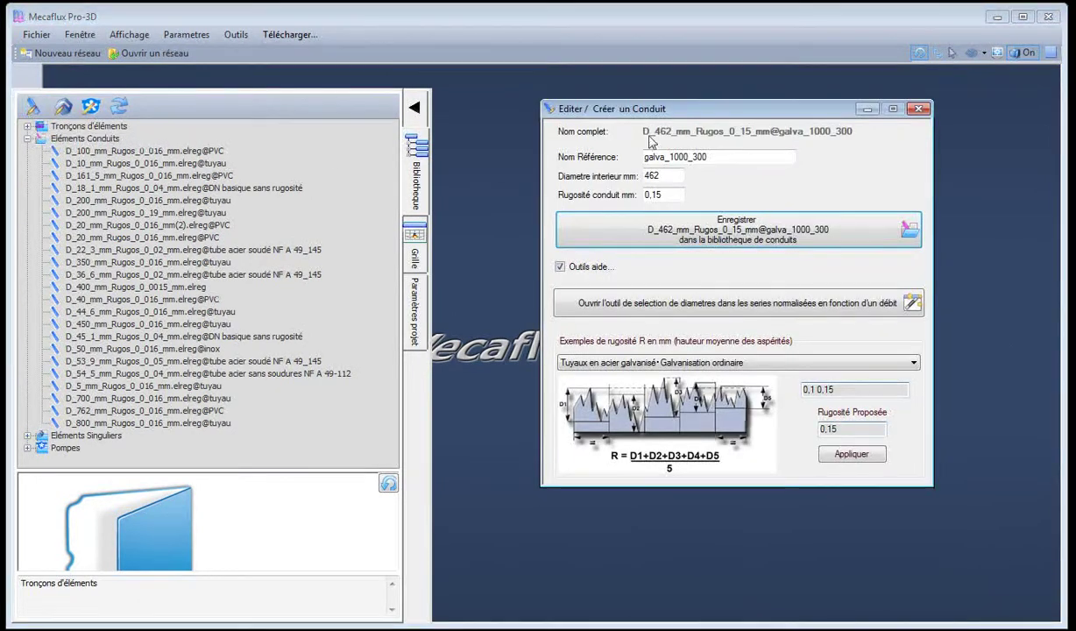
double_click(671, 174)
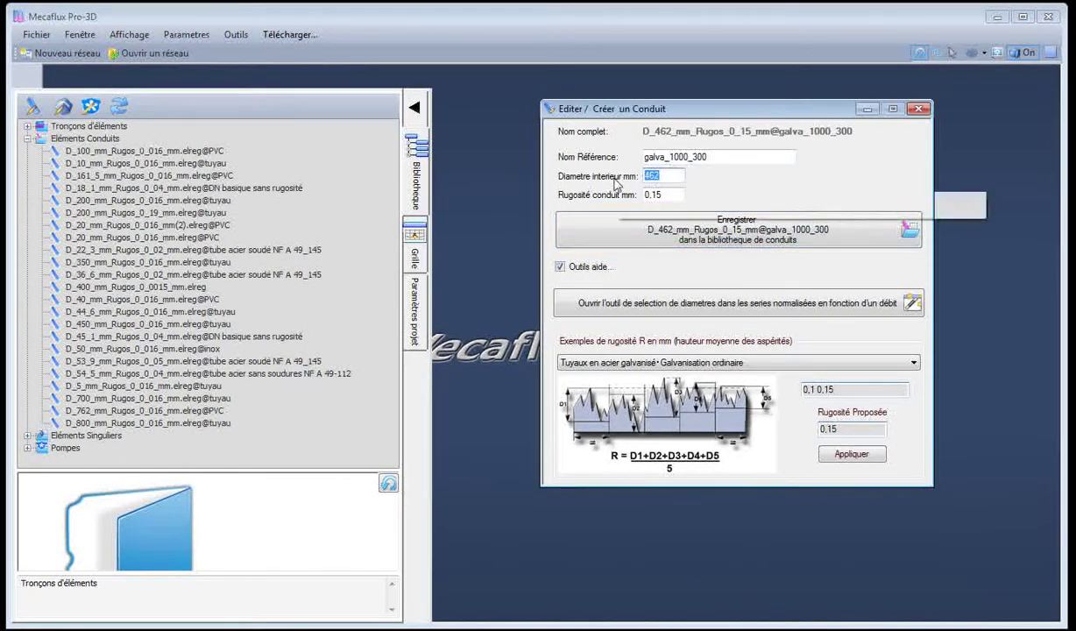
text(574)
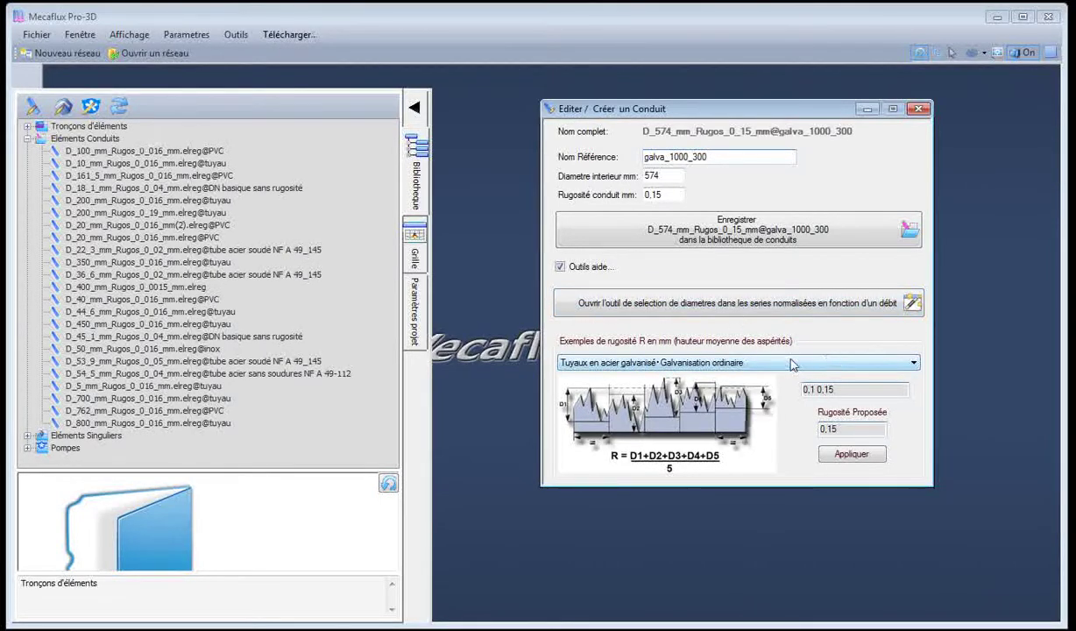
Choose the roughness example "Tuyaux en acier galvanisé - Galvanisation ordinaire" and apply its proposed 0,15 mm roughness to the duct
click(689, 363)
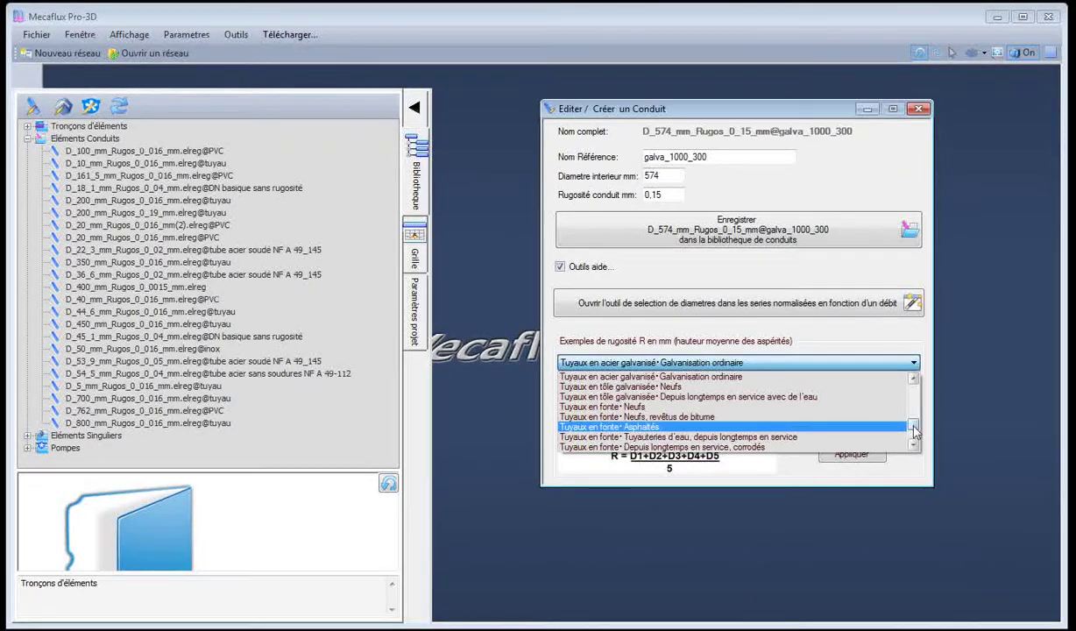
drag(913, 427, 915, 429)
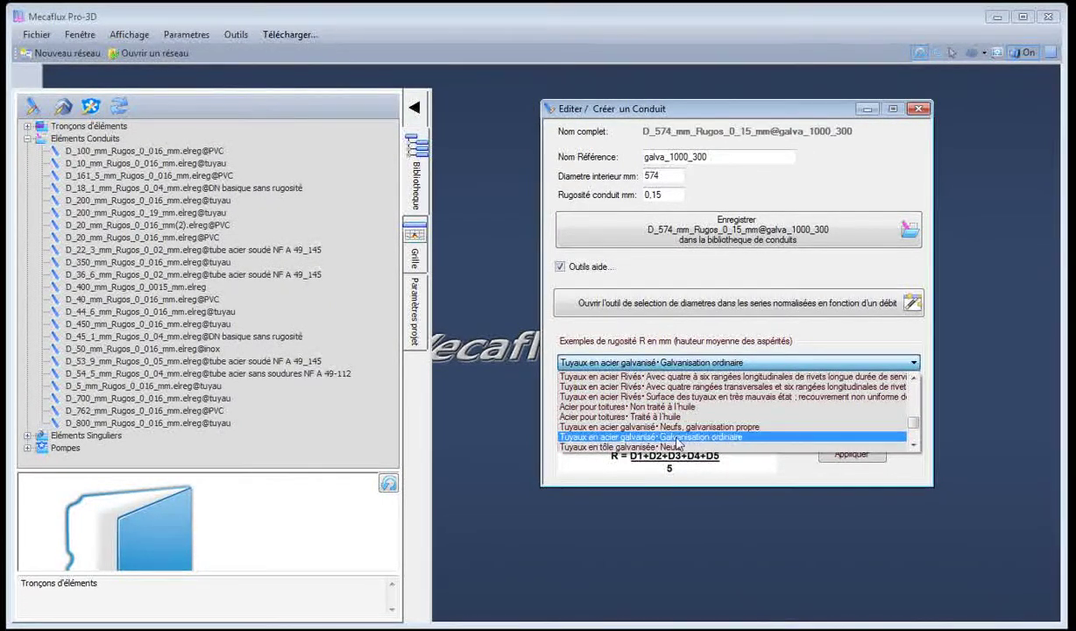
click(712, 437)
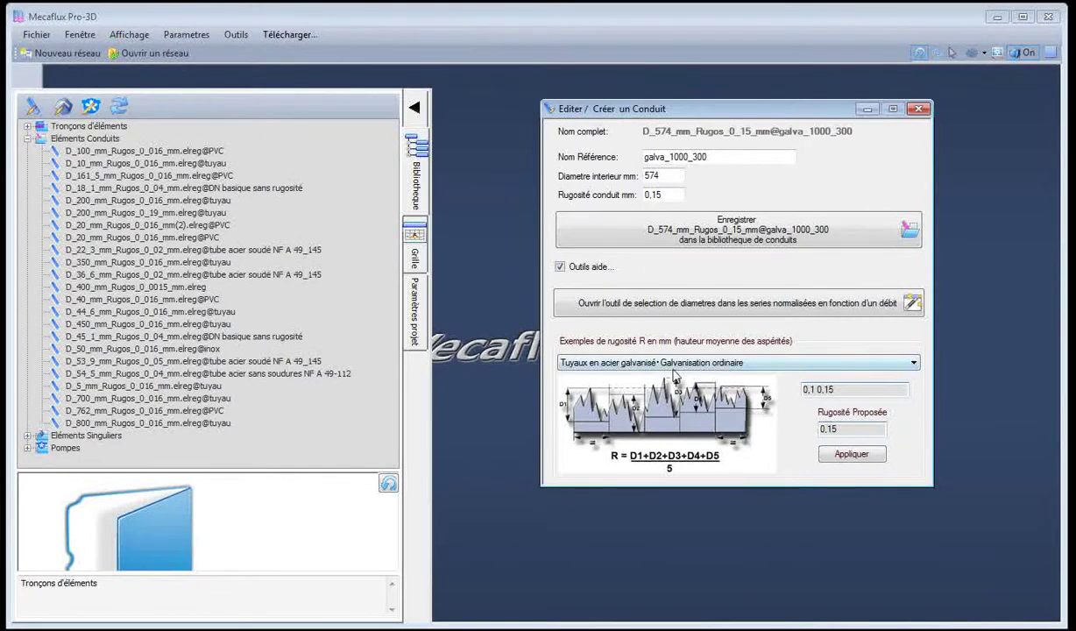
drag(820, 429, 853, 430)
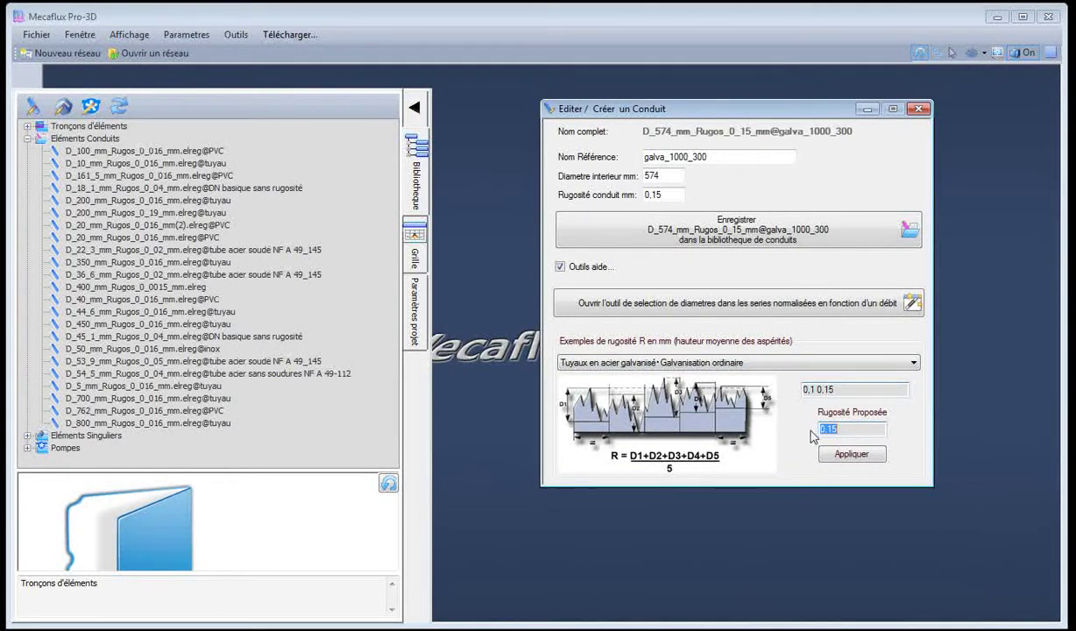
click(842, 454)
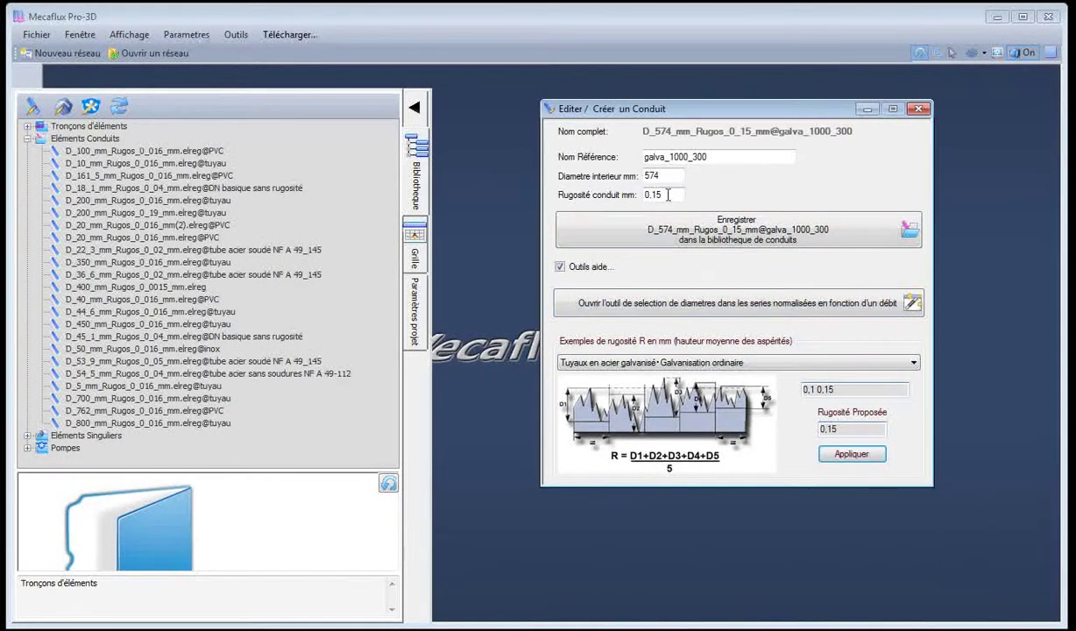
Check the duct's roughness, diameter and reference name, and save the galva_1000_300 duct to the duct library
drag(667, 194, 617, 189)
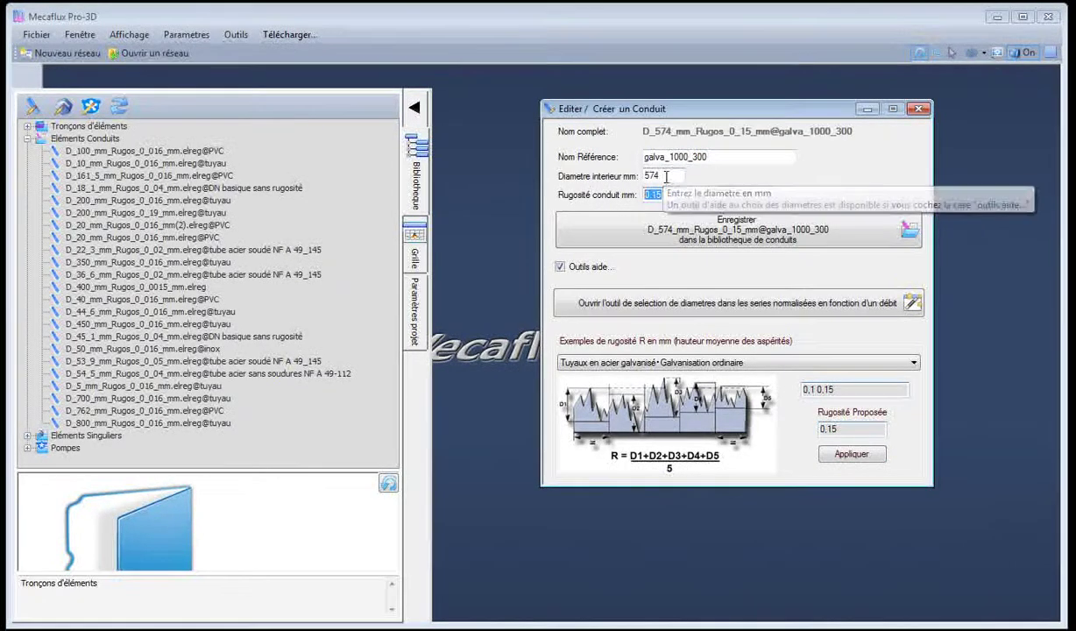
drag(659, 176, 647, 178)
click(713, 157)
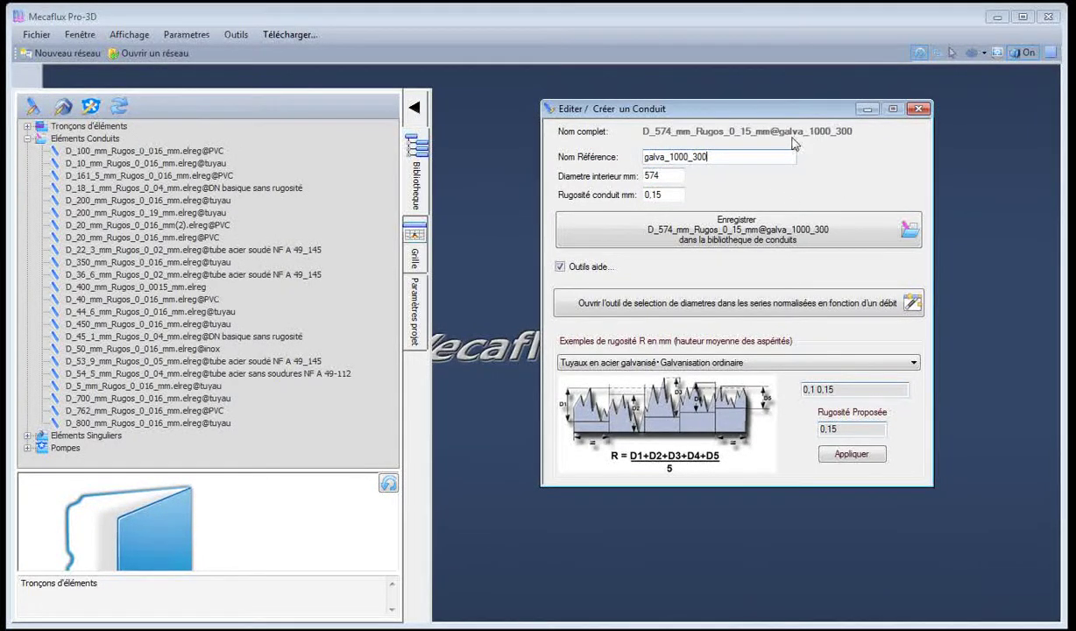
mouse_move(822, 141)
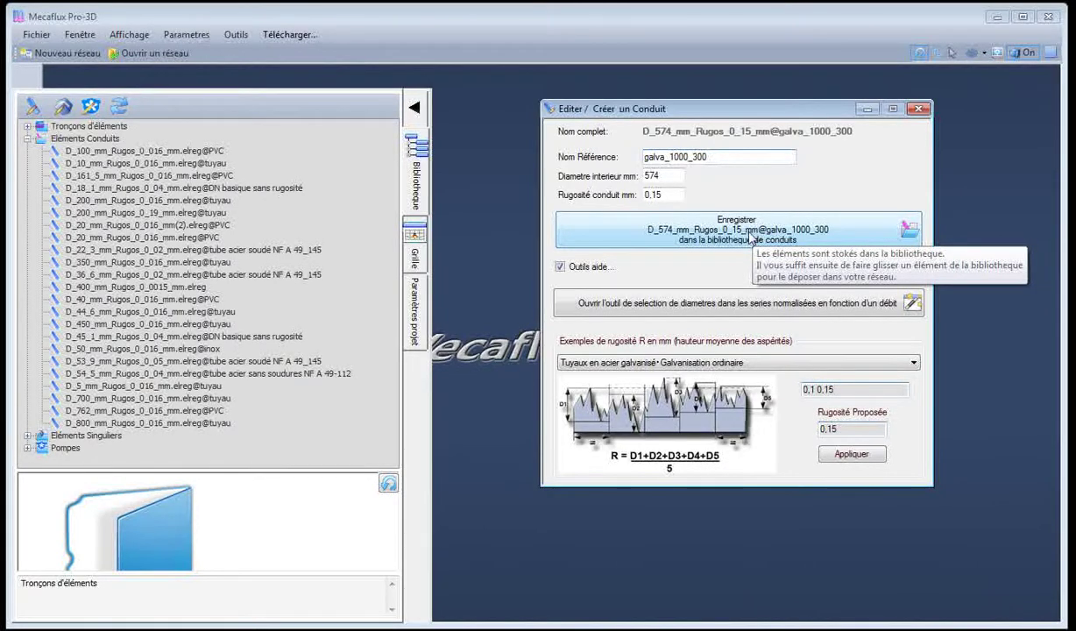
click(741, 237)
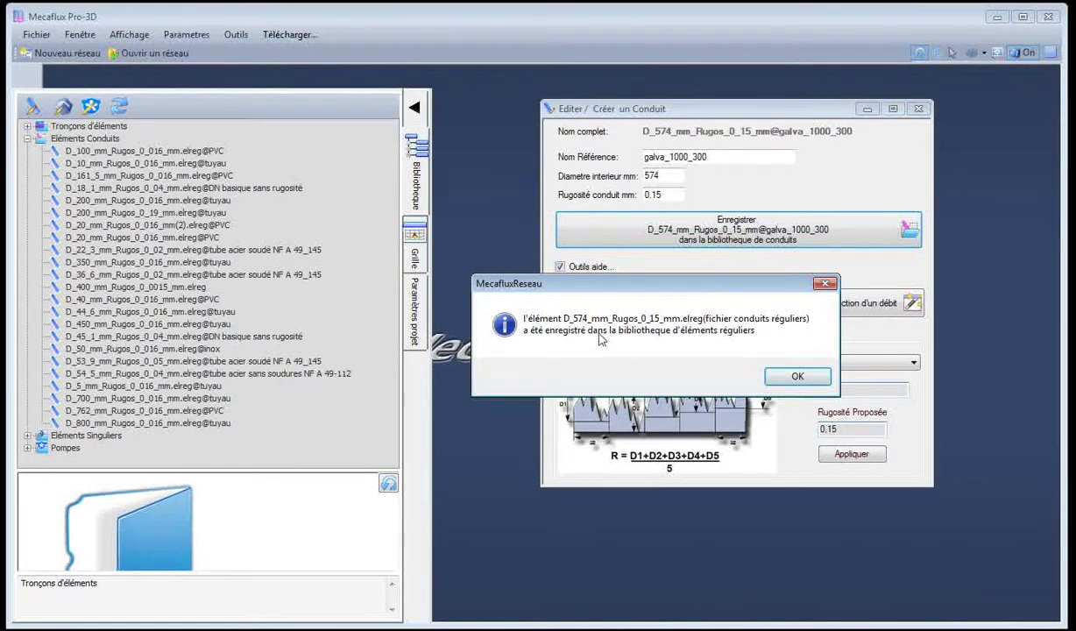
click(792, 380)
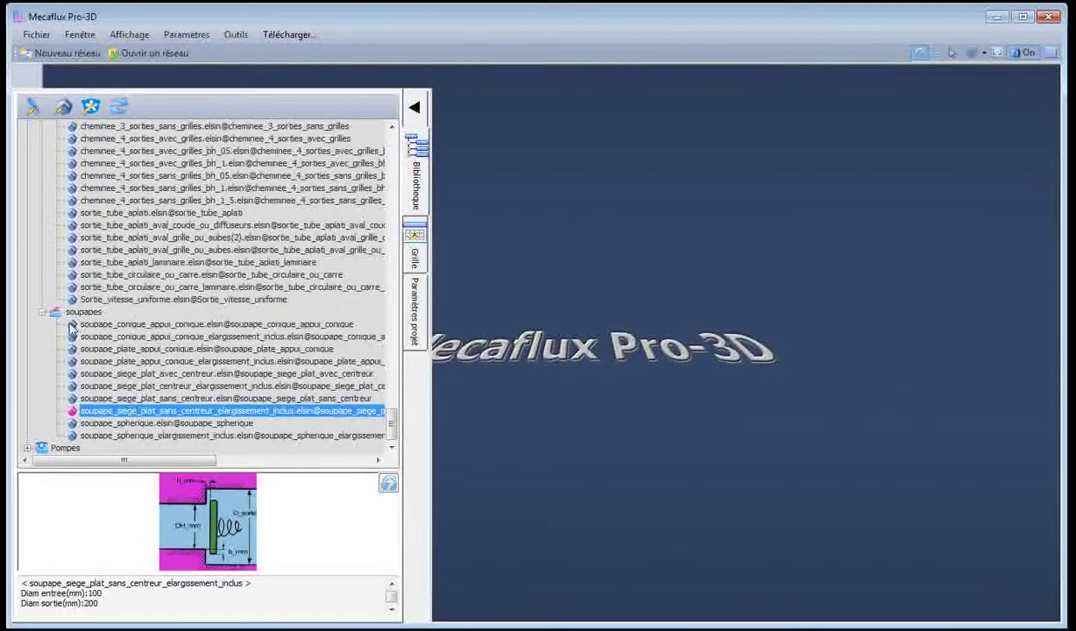
Create a subfolder named "projet x aeraulique" under Eléments Conduits in the library
click(41, 314)
drag(392, 412, 391, 147)
click(69, 155)
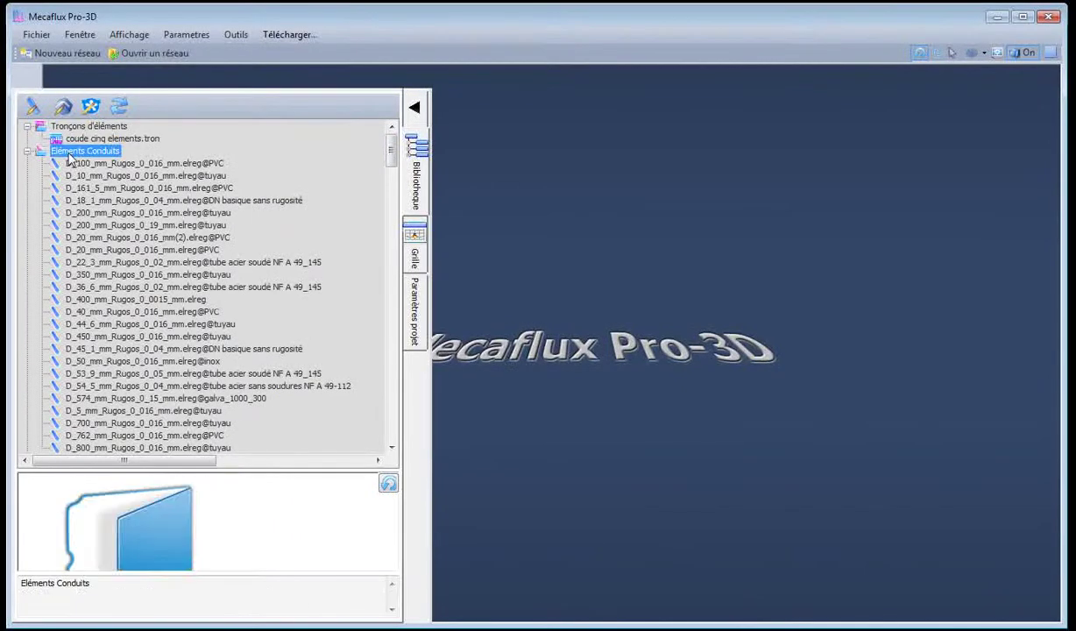
right_click(71, 157)
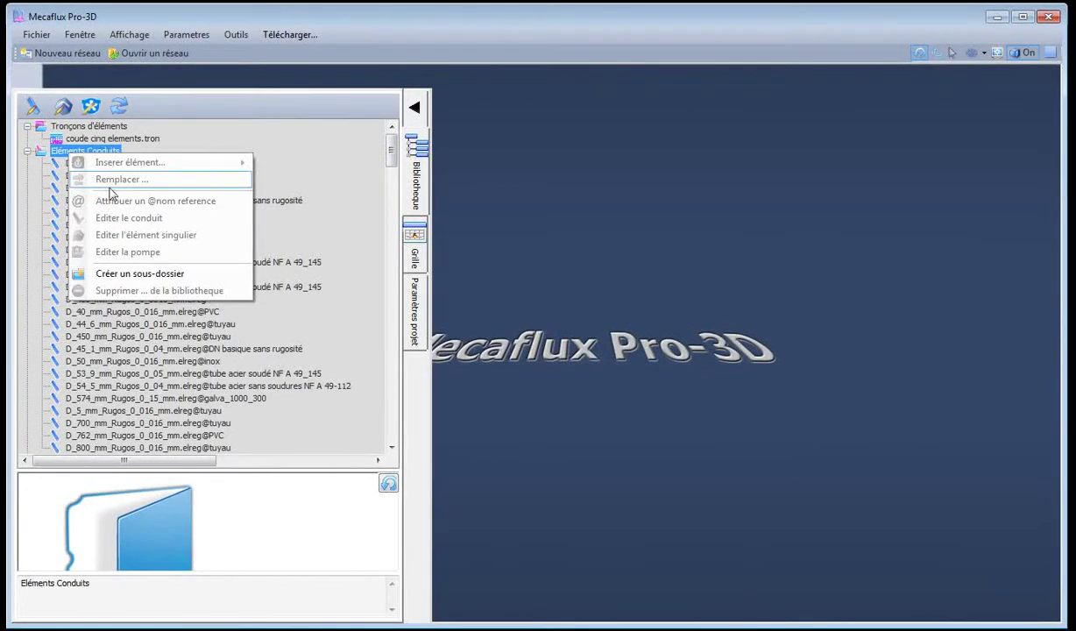
click(172, 273)
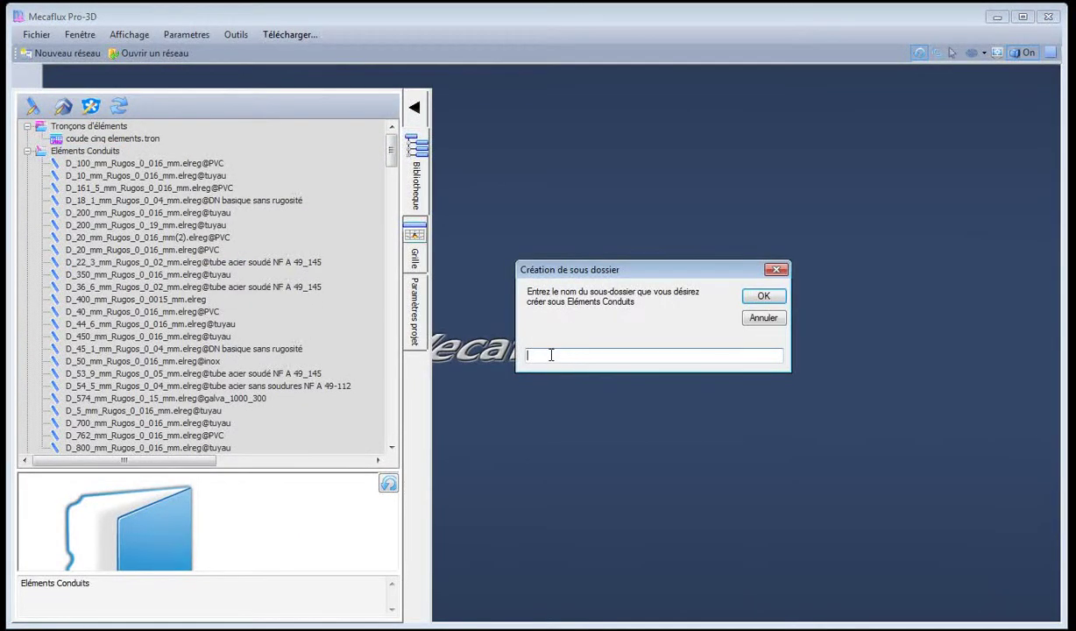
text(projet x aeraulique)
click(753, 296)
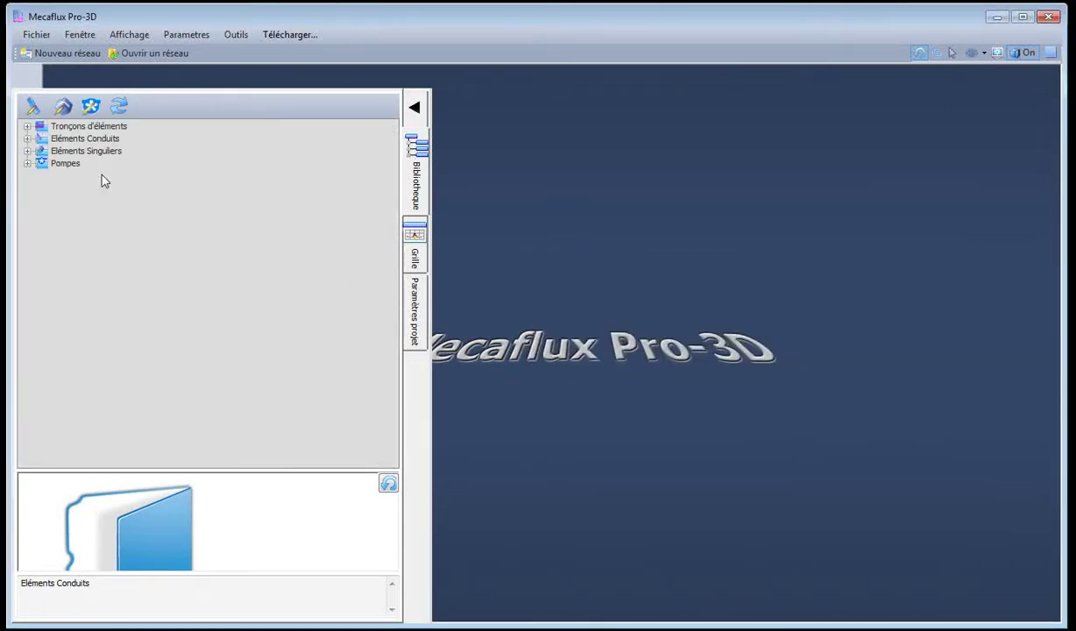
Move the D_574_mm galva_1000_300 duct into the "projet x aeraulique" subfolder
click(27, 139)
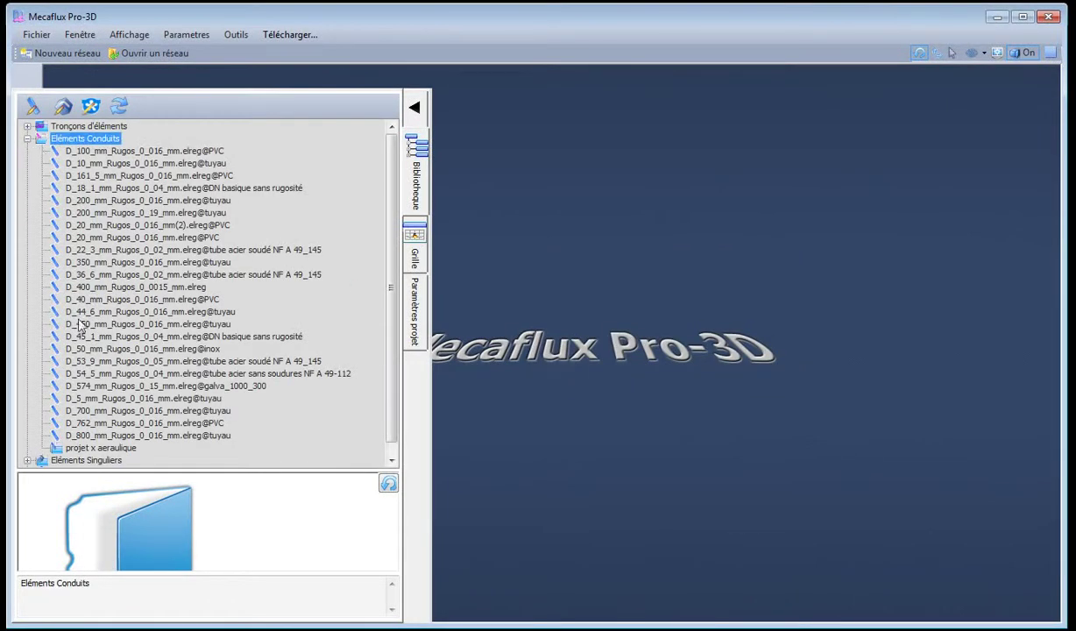
click(110, 449)
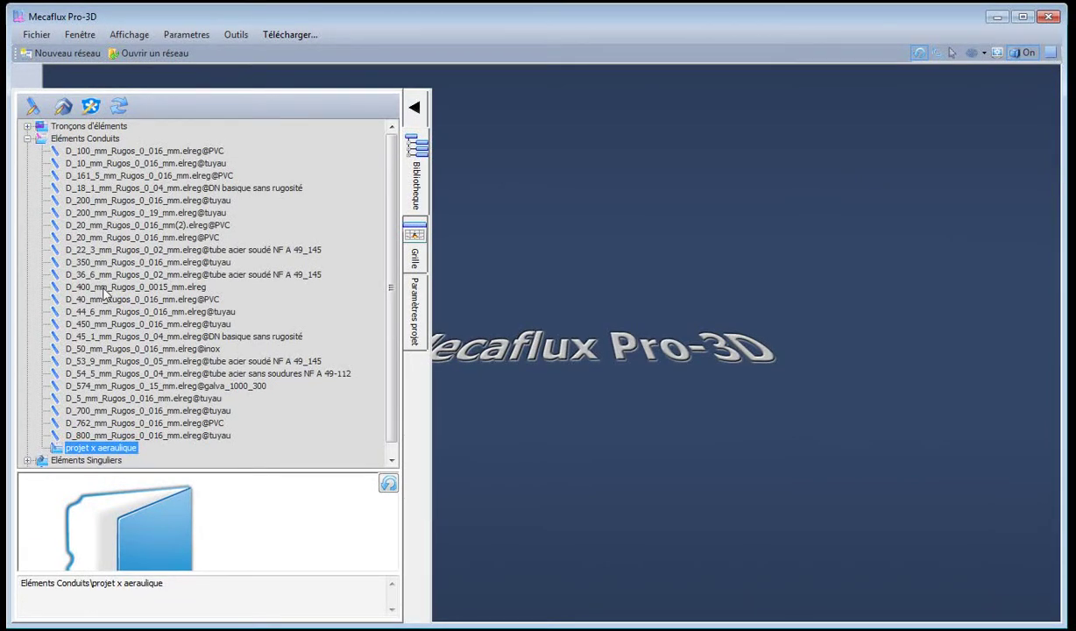
click(86, 387)
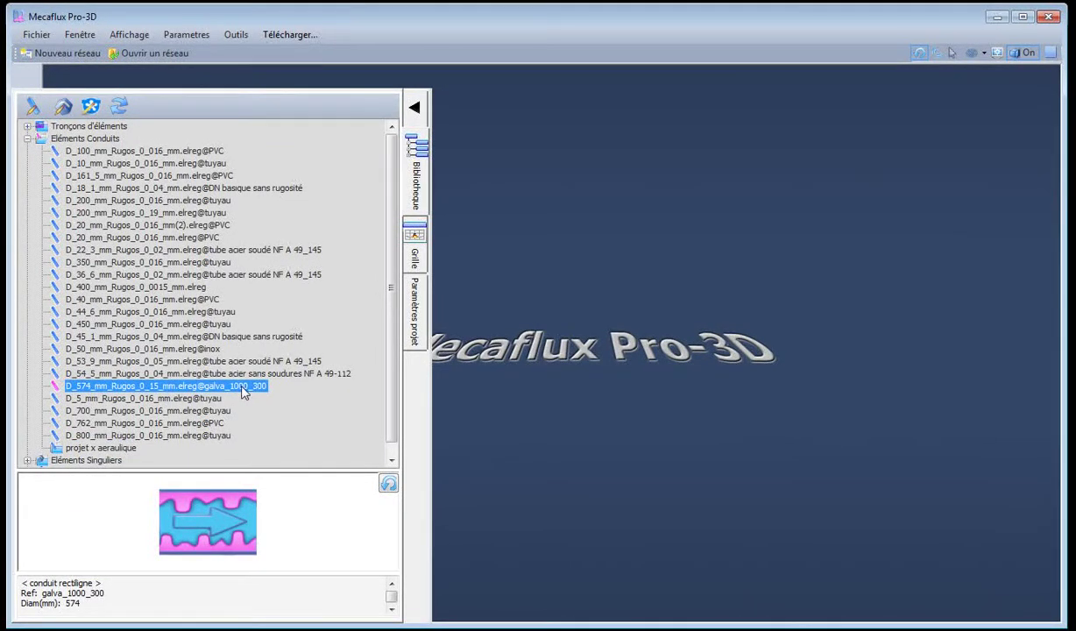
drag(232, 387, 98, 447)
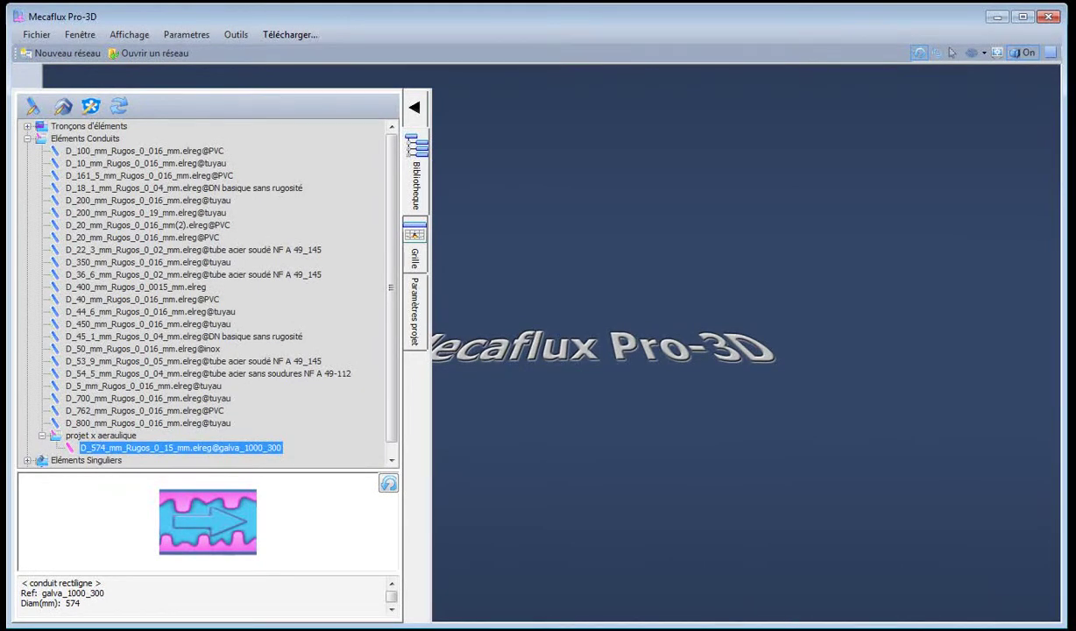
Check the next duct's dimensions on the ventilation plan and set the width to 470 mm in the equivalent diameter calculator
key(alt+Tab)
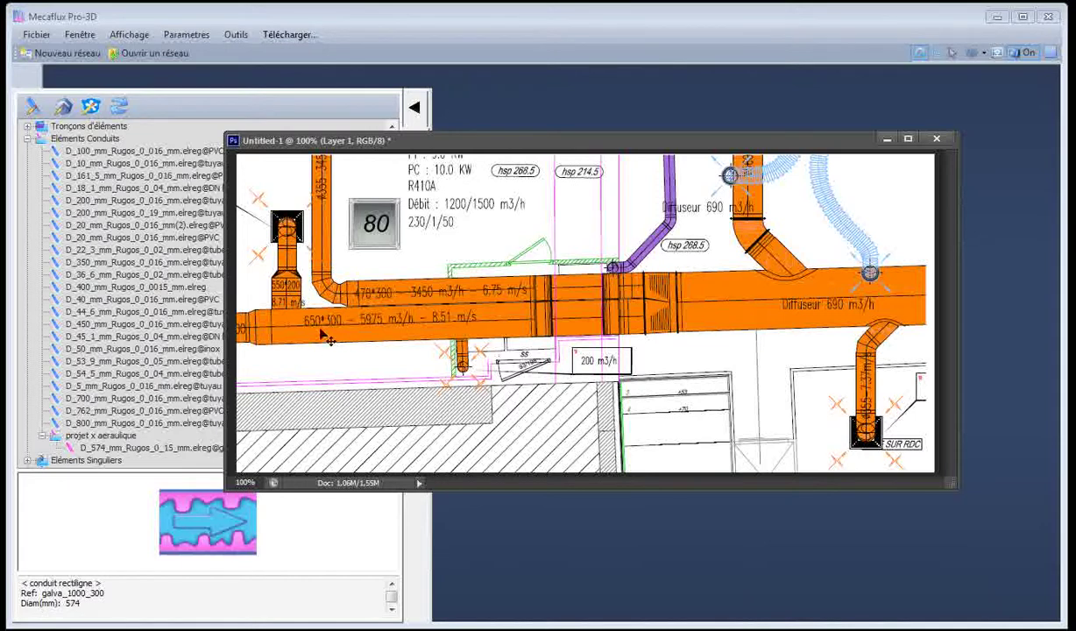
click(888, 138)
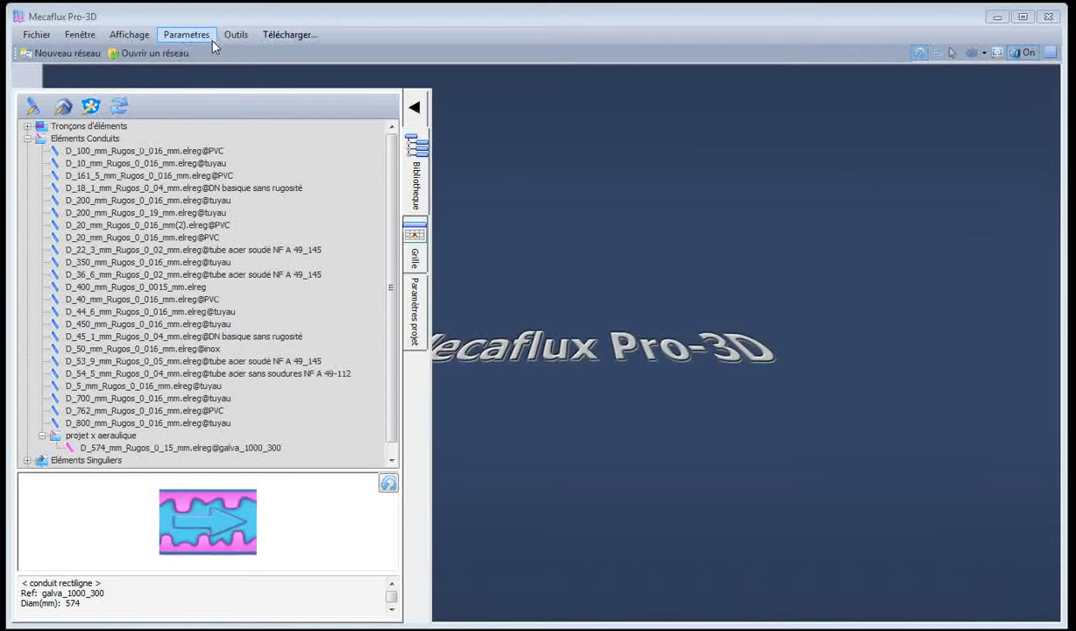
click(235, 34)
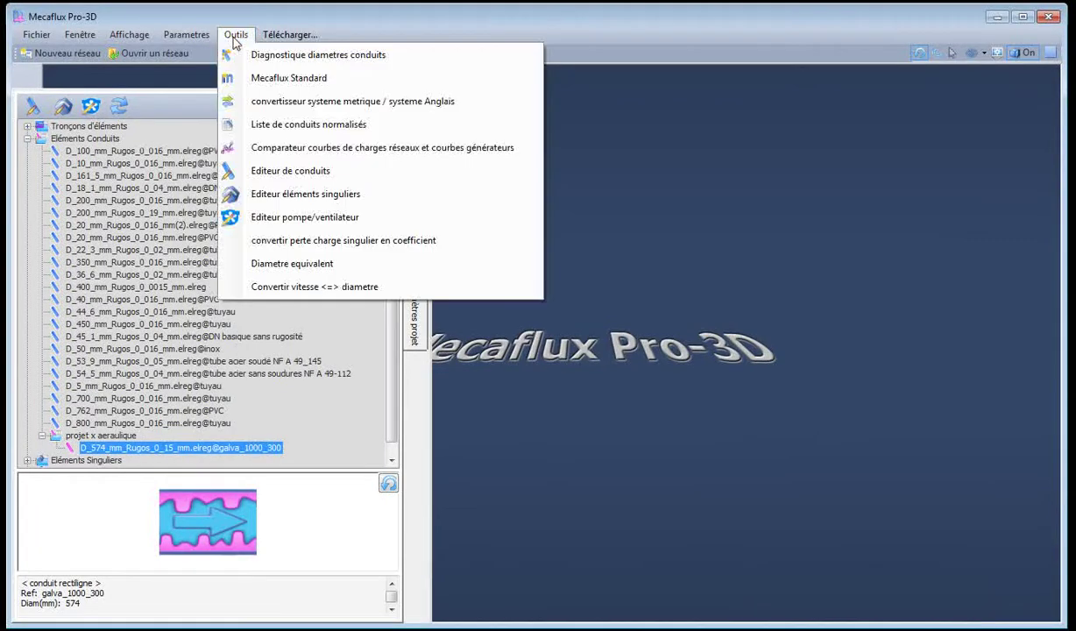
click(273, 263)
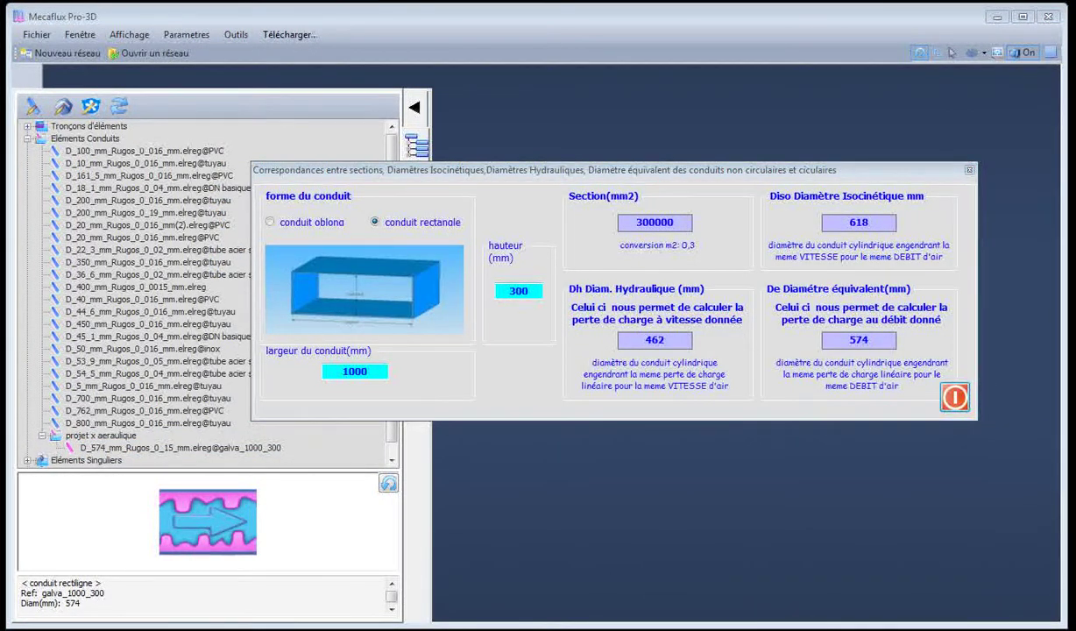
drag(769, 171, 743, 176)
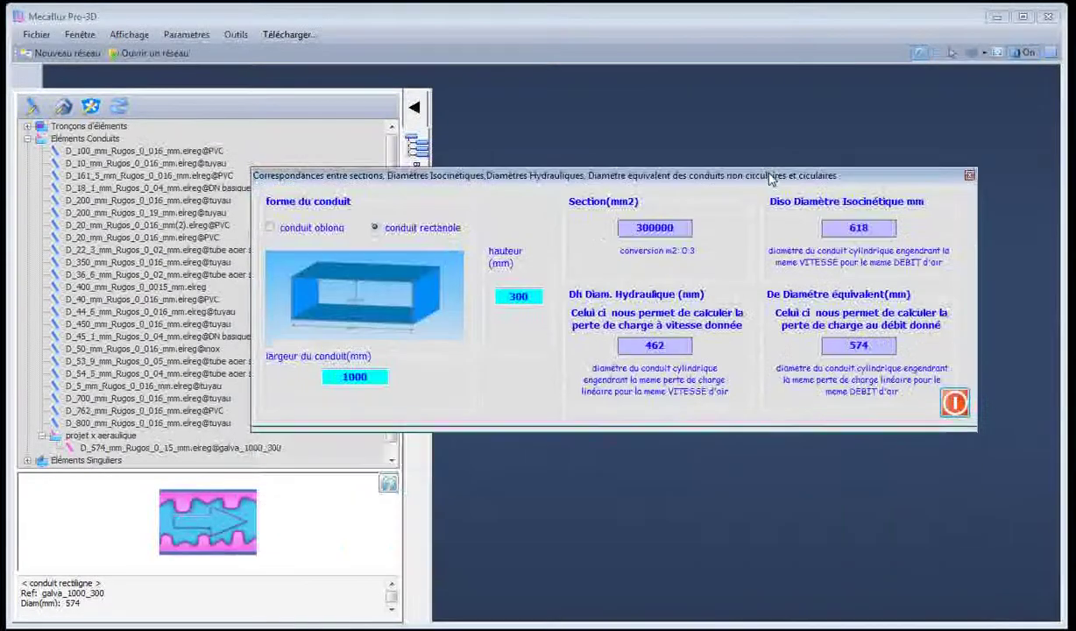
drag(338, 378, 377, 377)
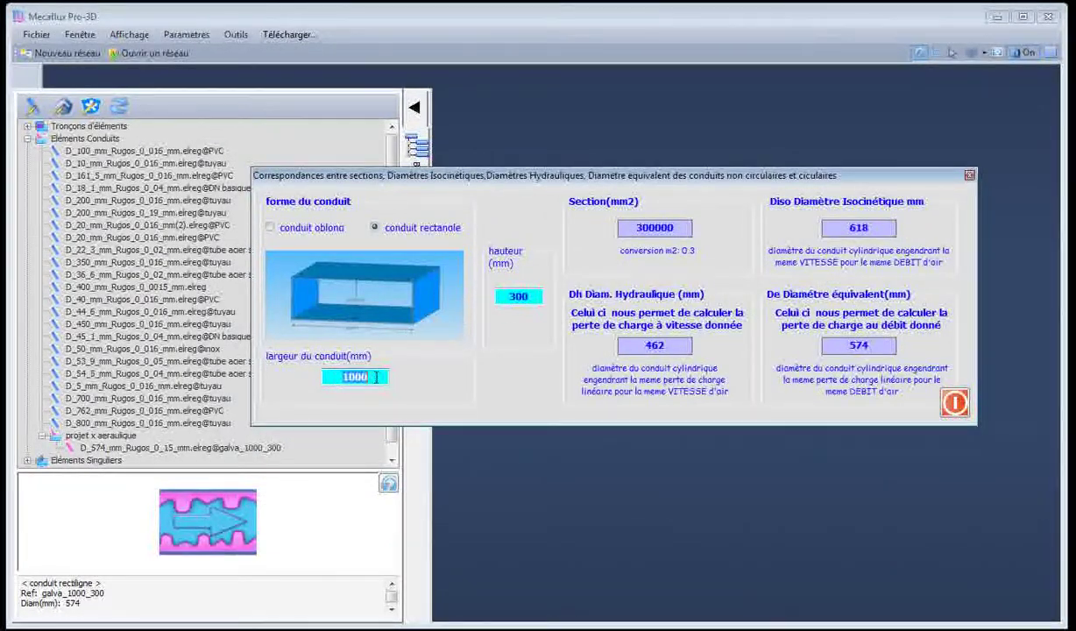
text(470)
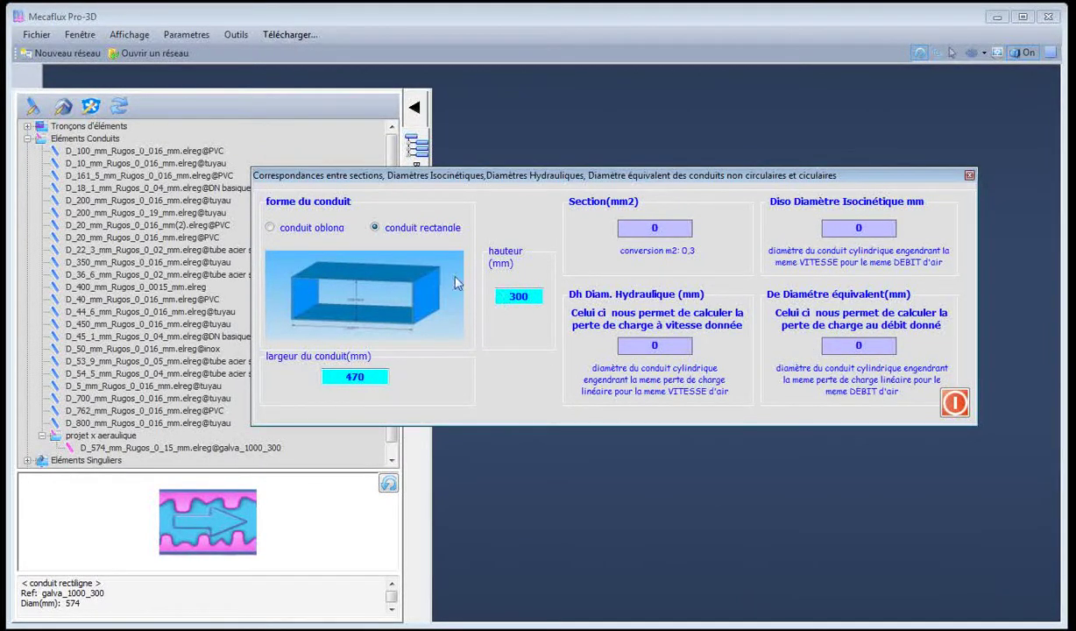
Calculate the equivalent diameter of the 470 mm wide rectangular duct with a 300 mm height, and close the calculator
click(321, 229)
click(375, 228)
click(505, 298)
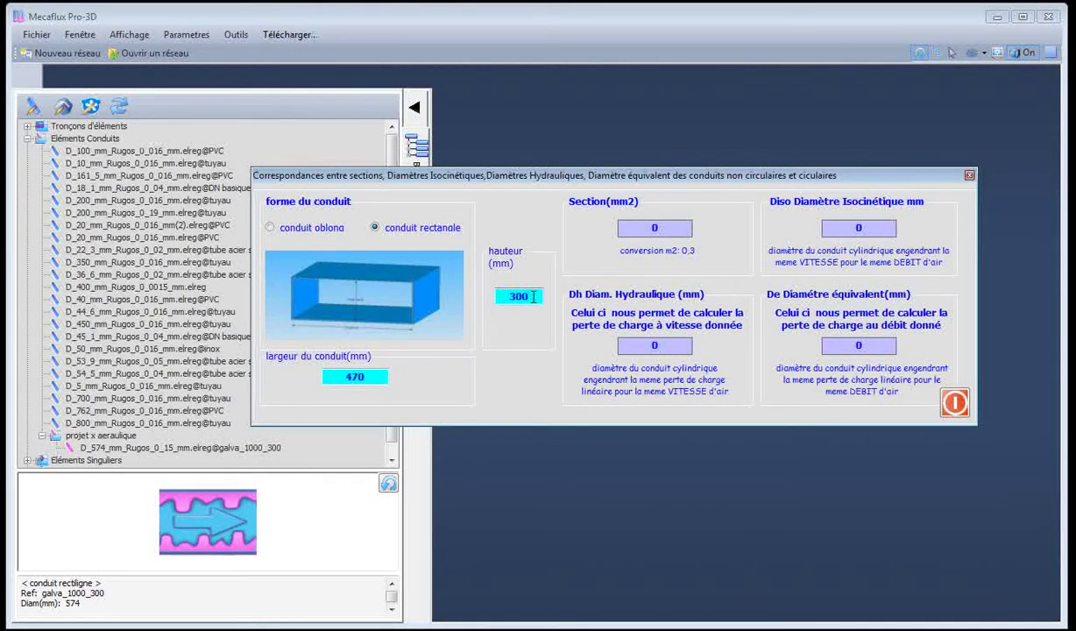
key(BackSpace)
text(0)
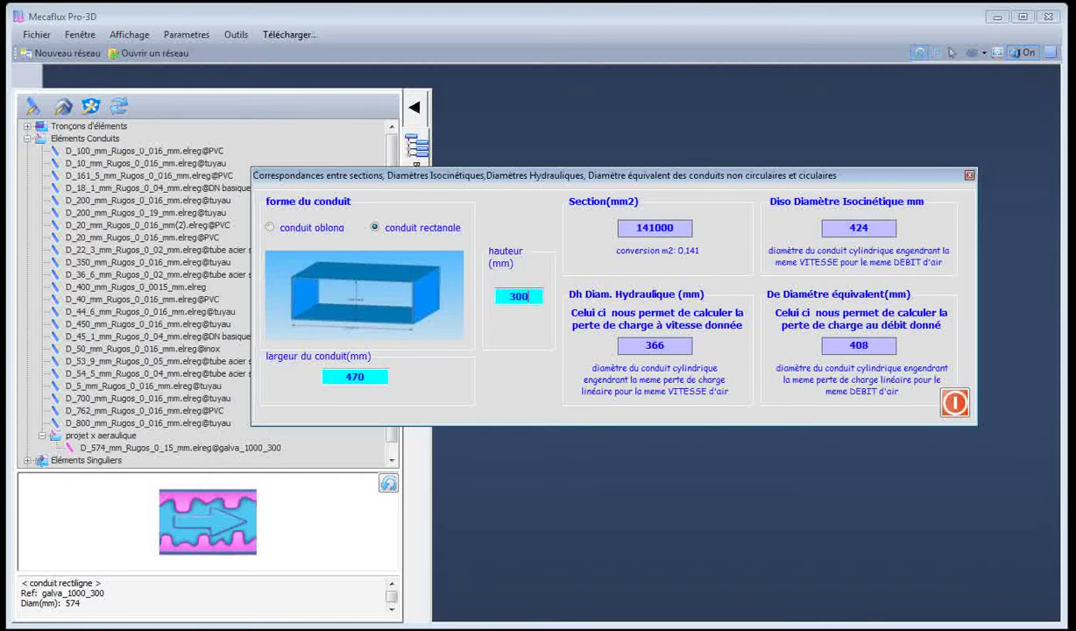
double_click(885, 344)
click(969, 175)
Define a duct with inner diameter 408 mm and reference name galva_470_300, and save it to the duct library
click(31, 106)
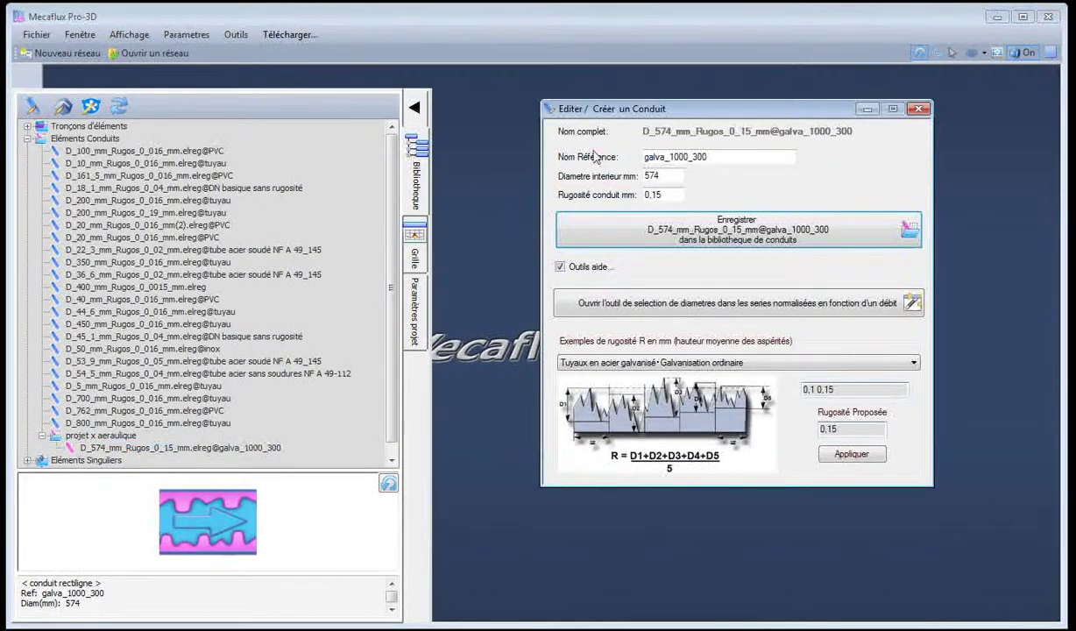
drag(659, 174, 627, 180)
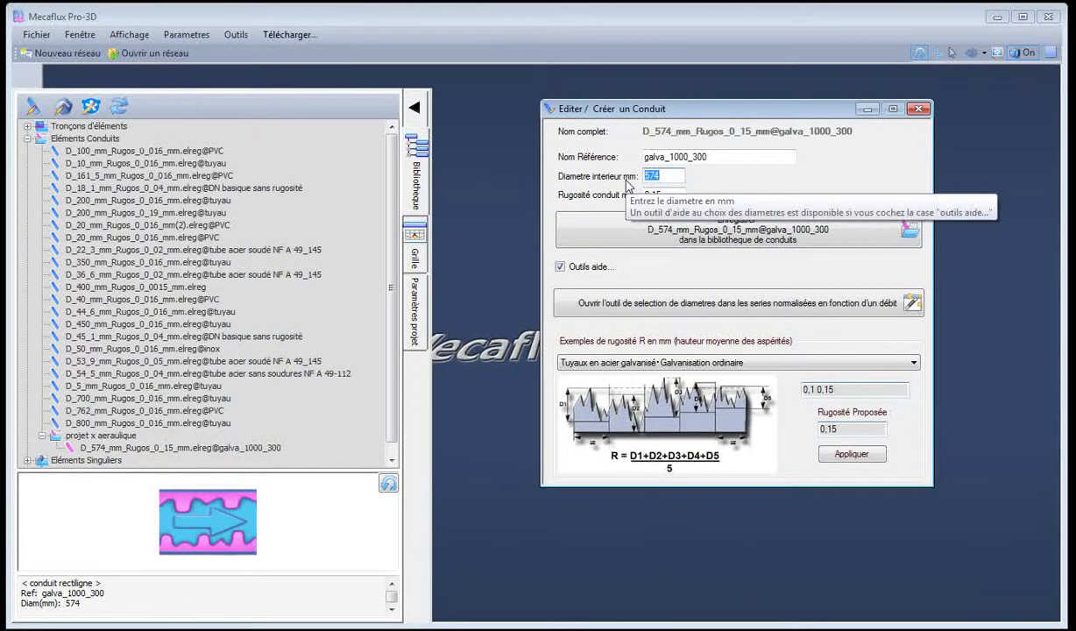
text(408)
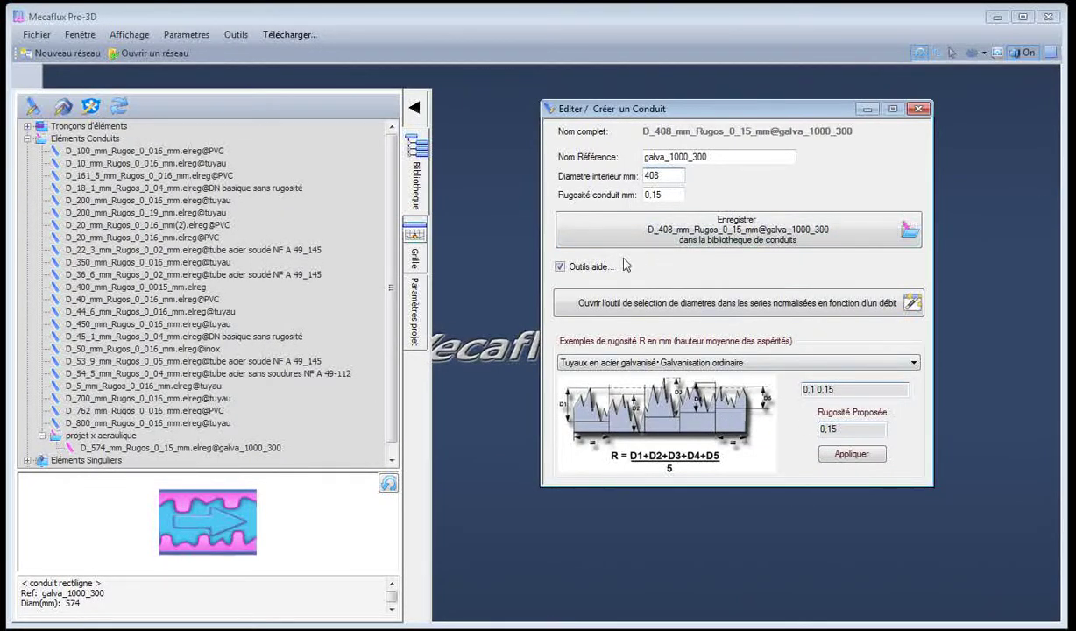
click(671, 156)
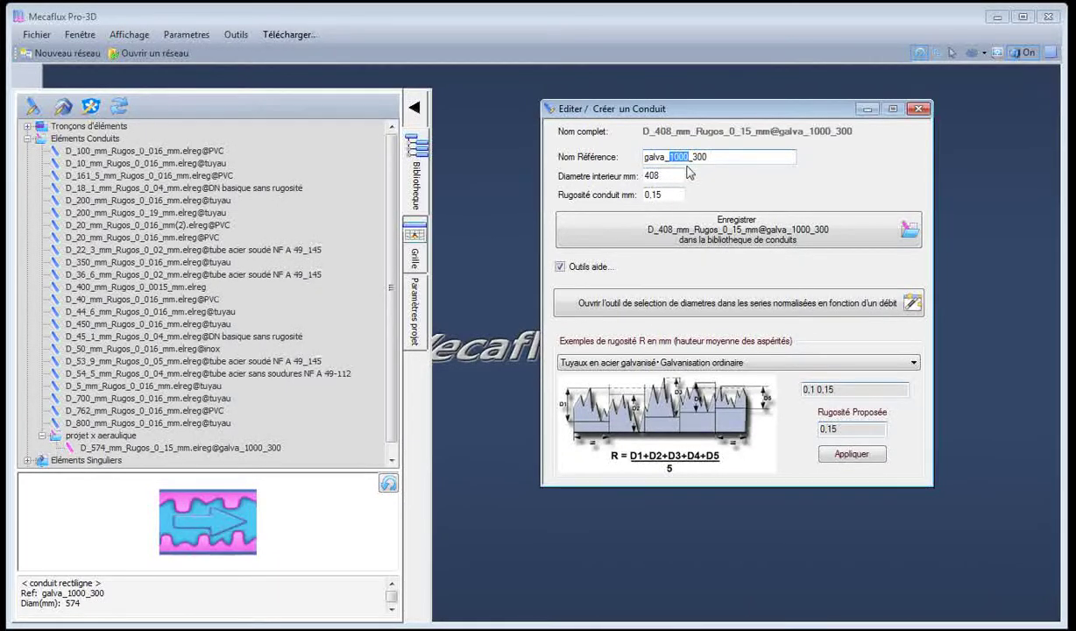
text(470)
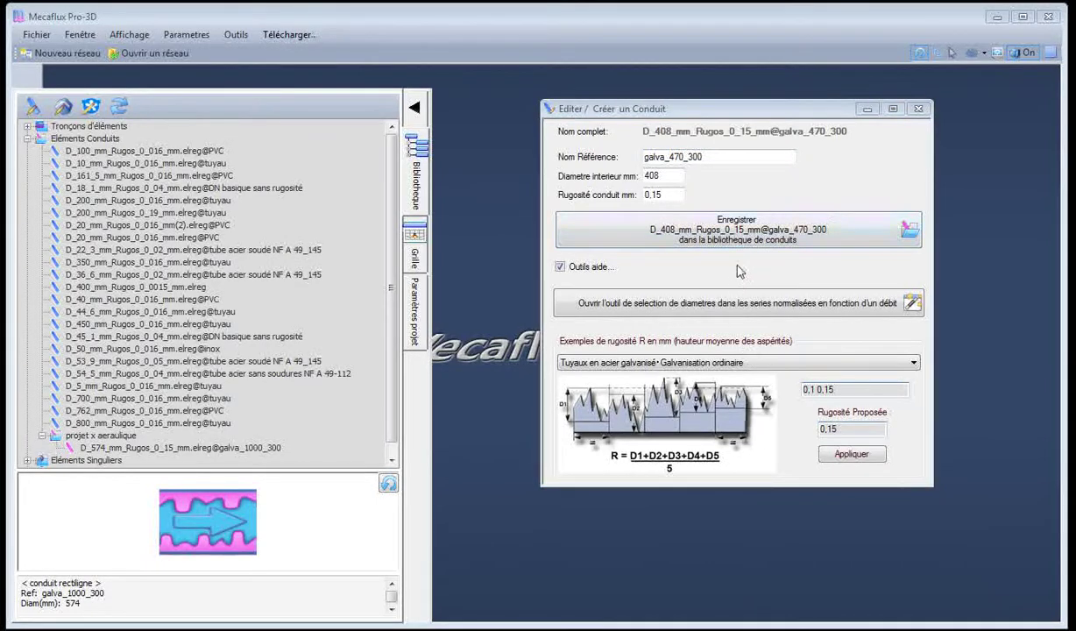
click(682, 228)
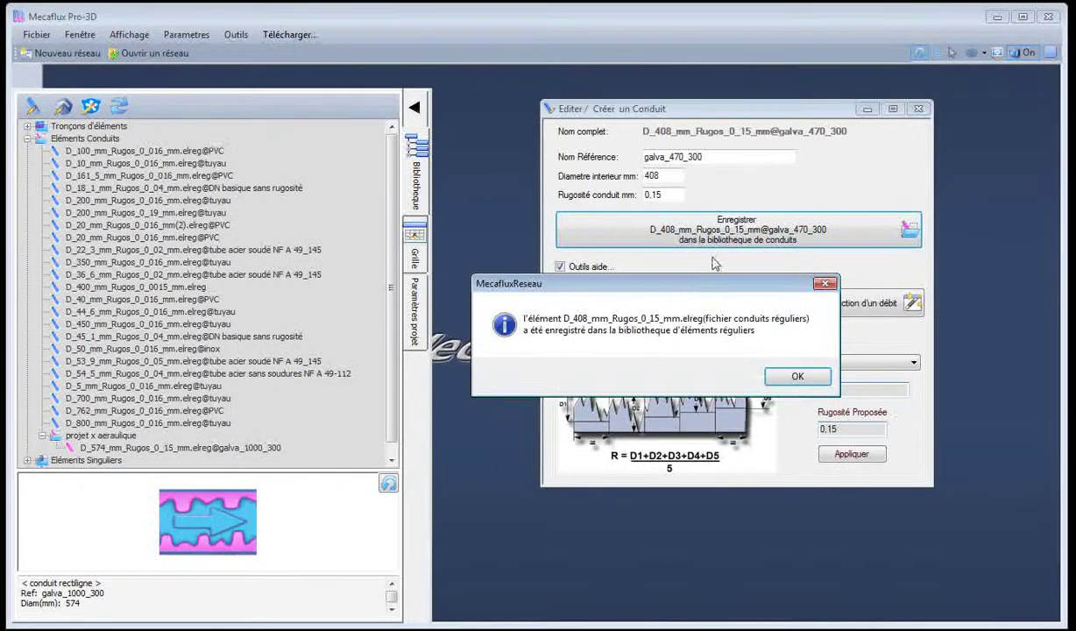
click(793, 377)
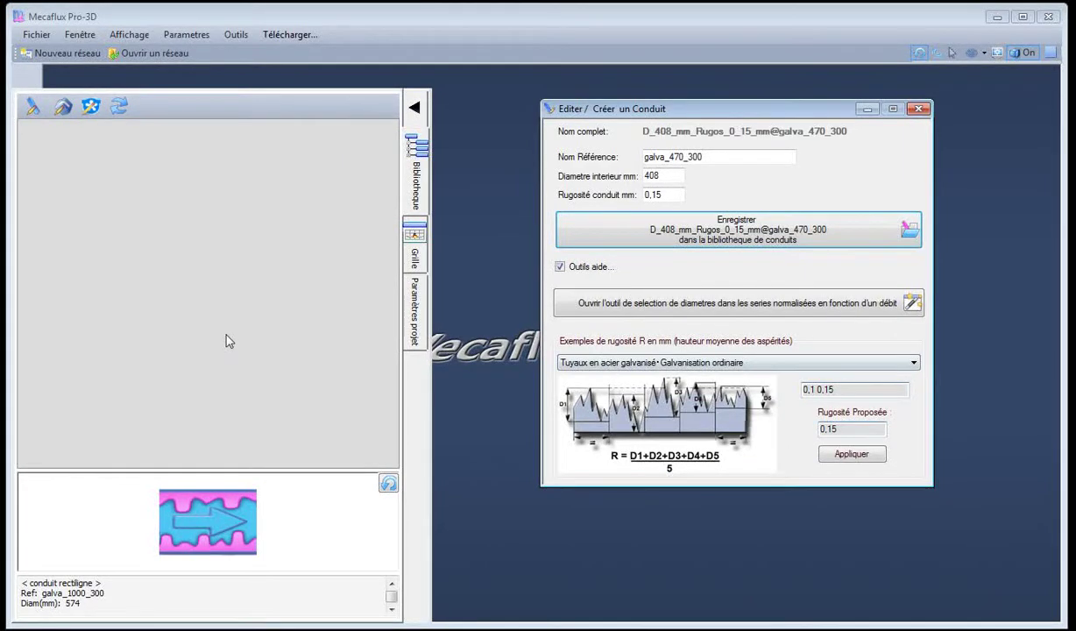
Move the D_408_mm galva_470_300 duct into the "projet x aeraulique" subfolder of the library
click(28, 163)
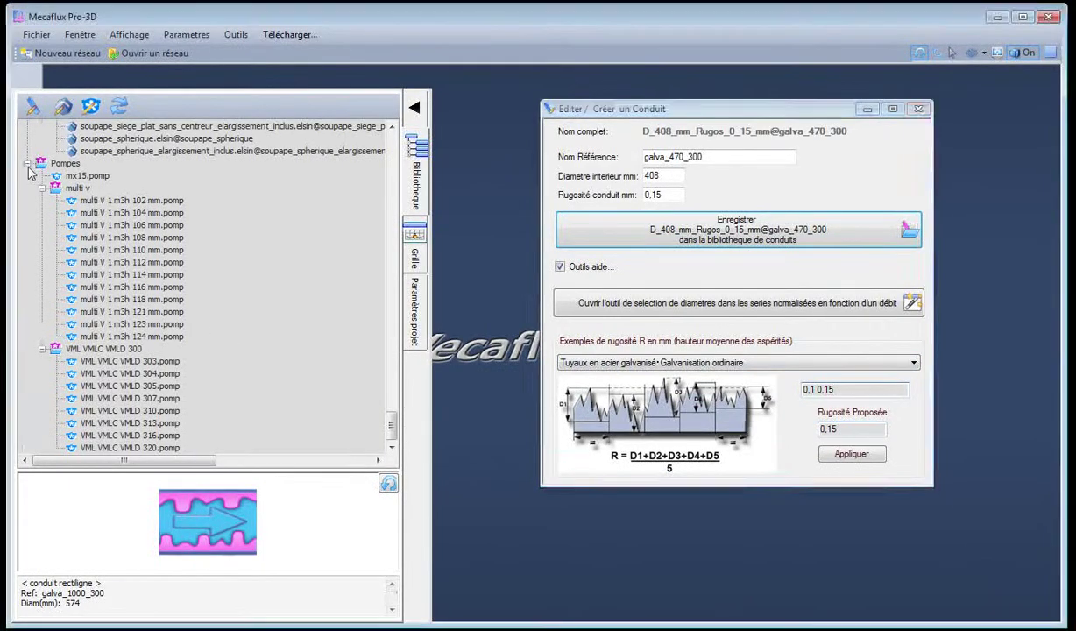
drag(390, 429, 371, 134)
scroll(210, 298, down, 1)
click(208, 289)
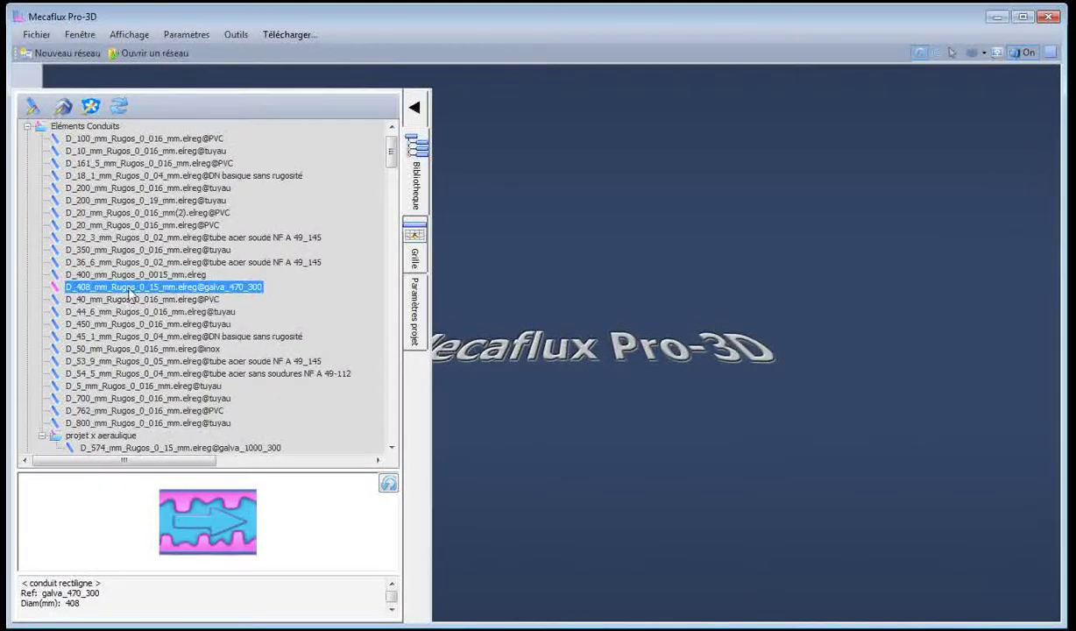
drag(127, 293, 110, 445)
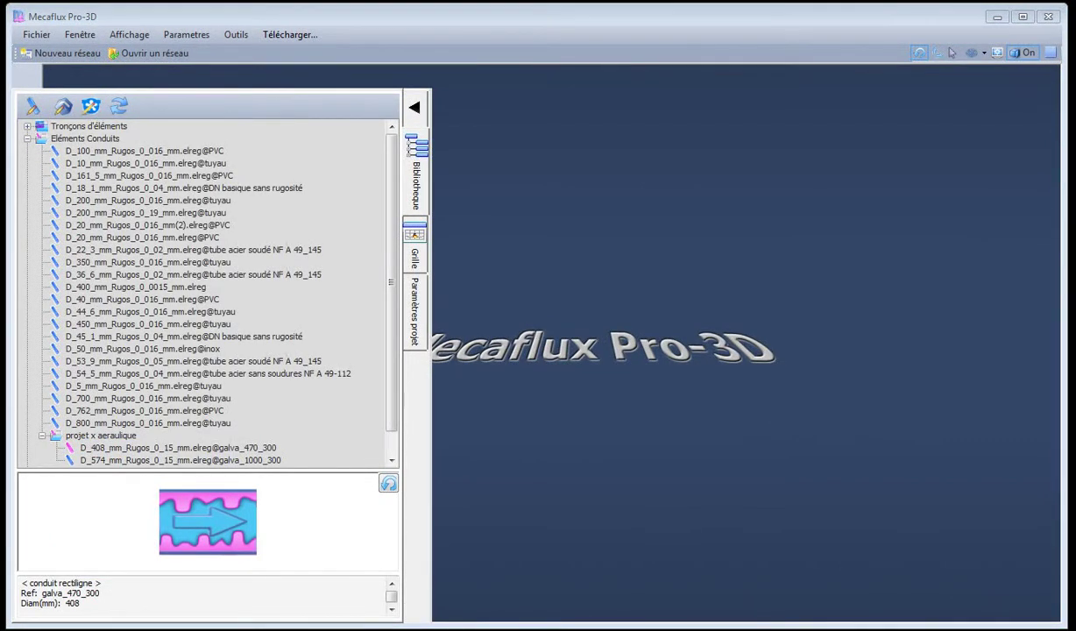
Check the next duct's dimensions on the ventilation plan and calculate the equivalent diameter for a width of 650 mm and height of 300 mm
key(alt+Tab)
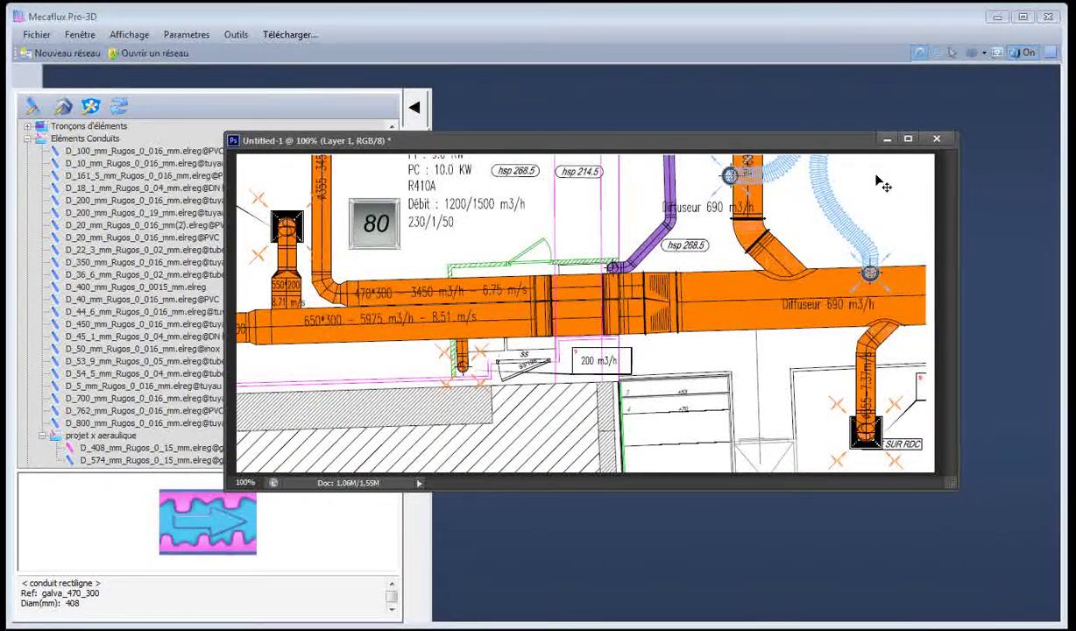
click(886, 139)
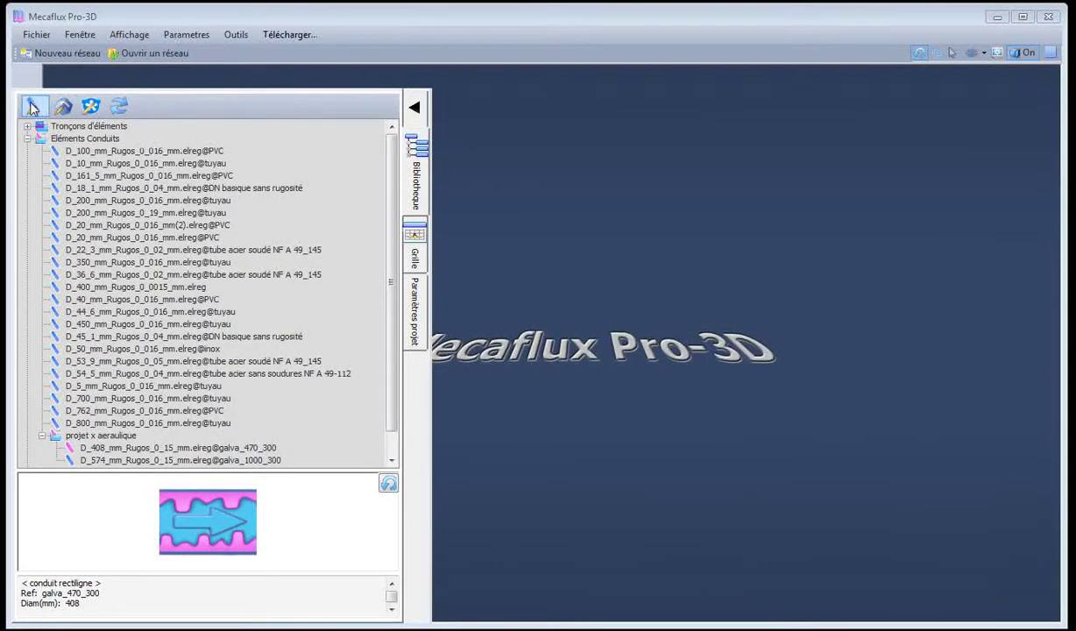
click(236, 35)
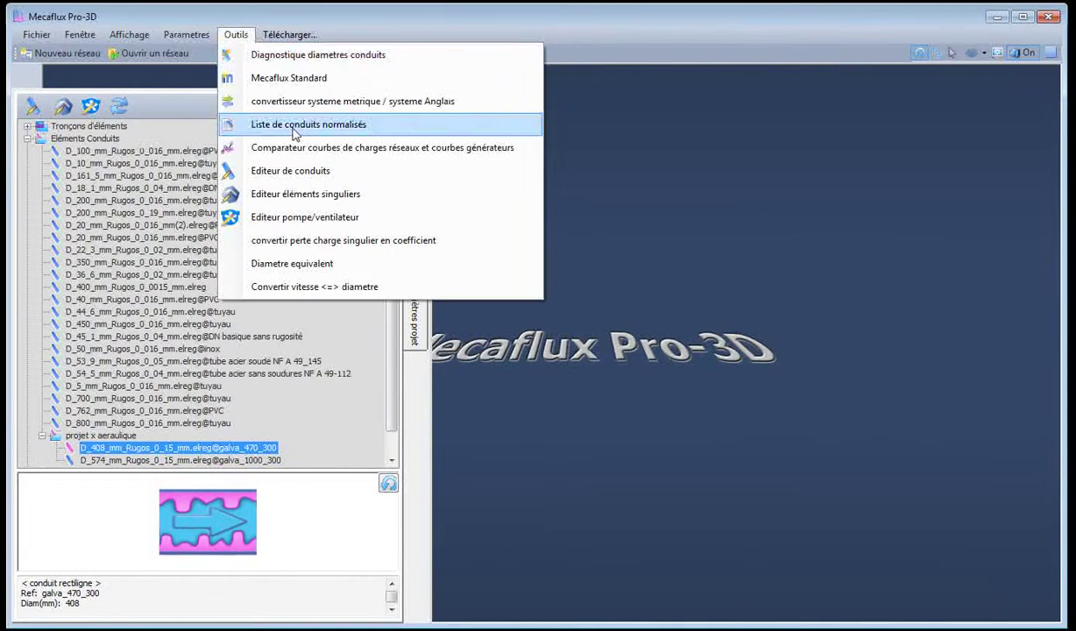
click(308, 264)
click(673, 346)
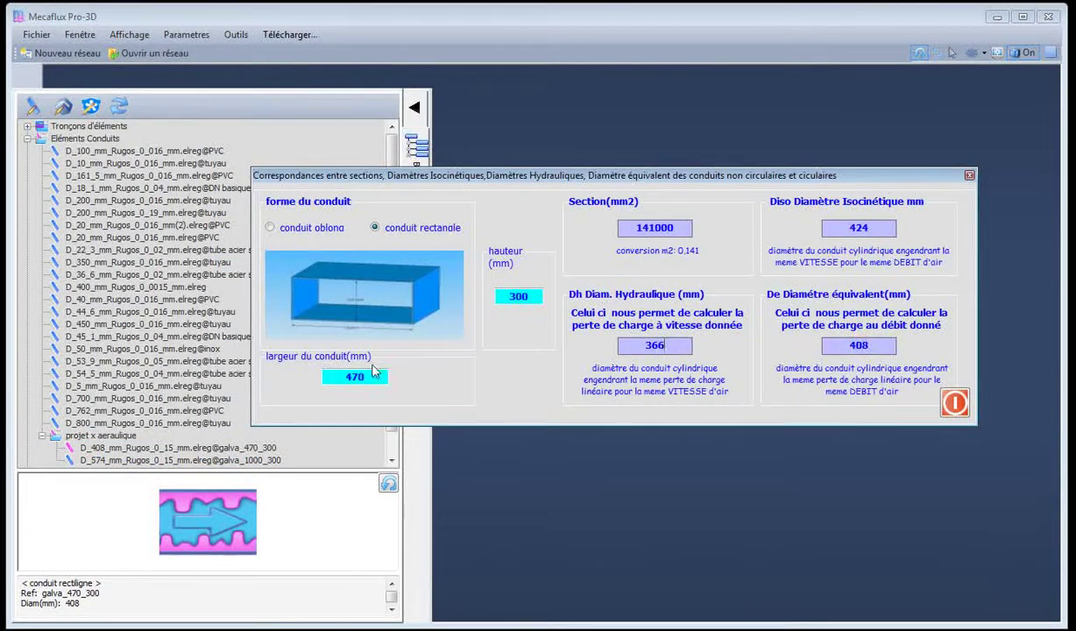
drag(371, 379, 335, 378)
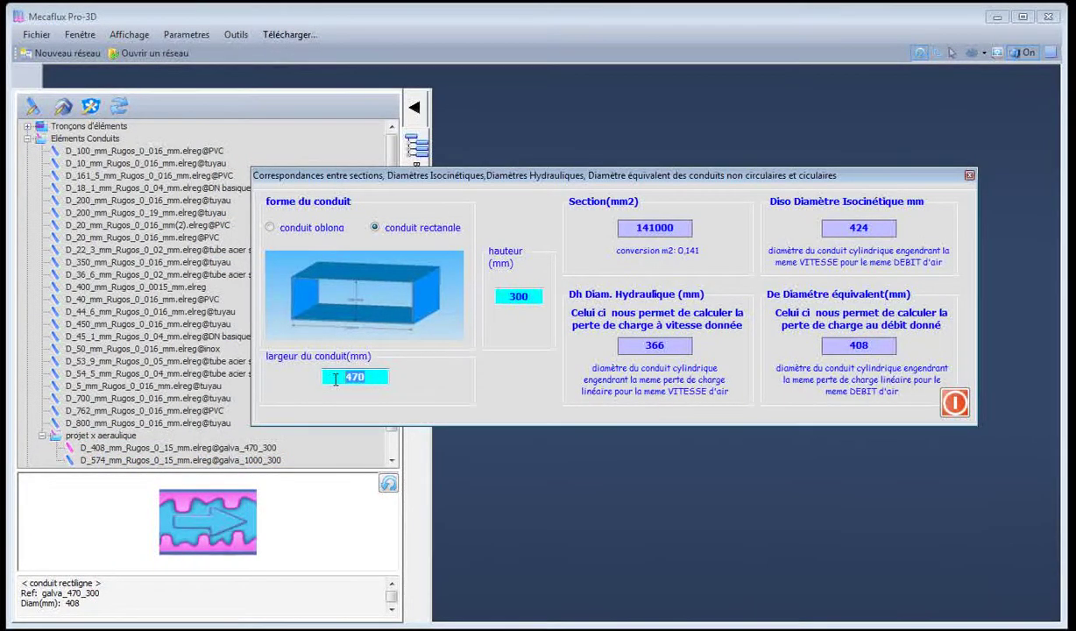
text(650)
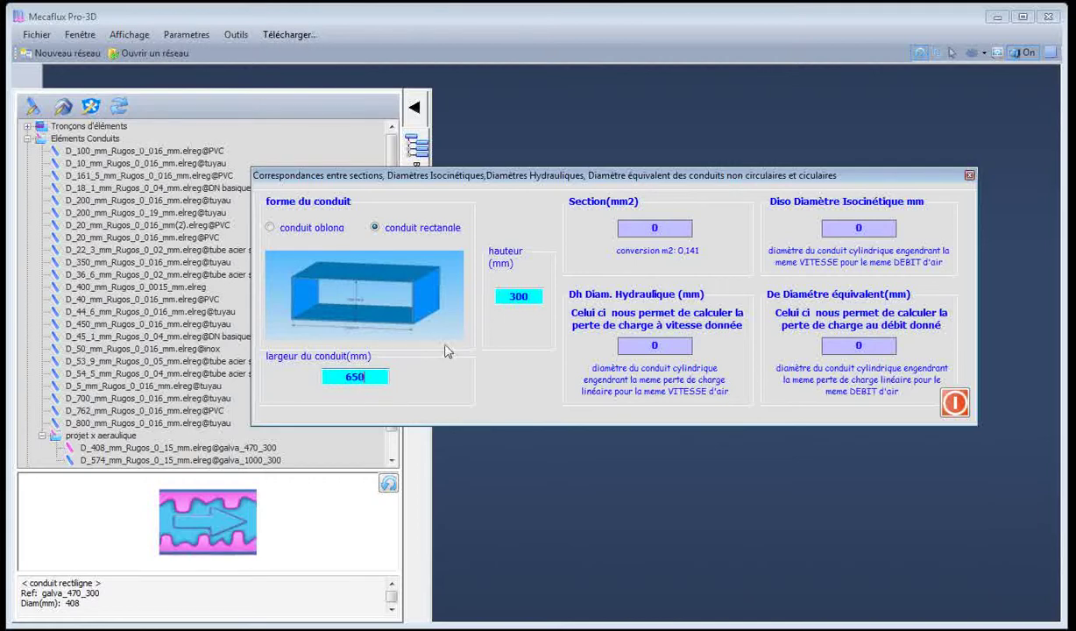
key(Return)
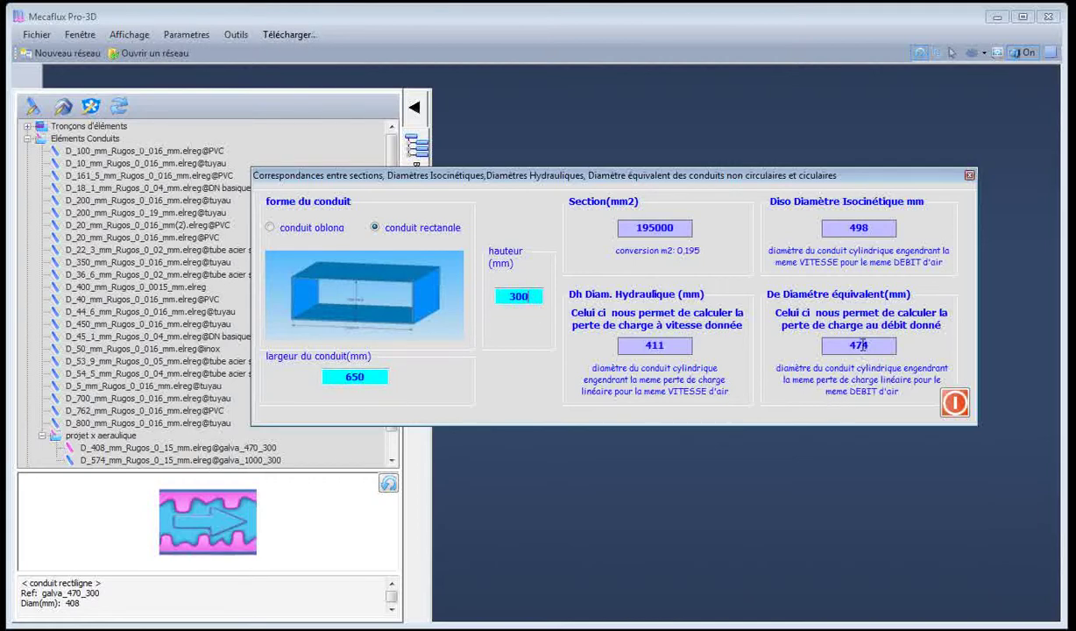
drag(851, 346, 882, 345)
click(969, 177)
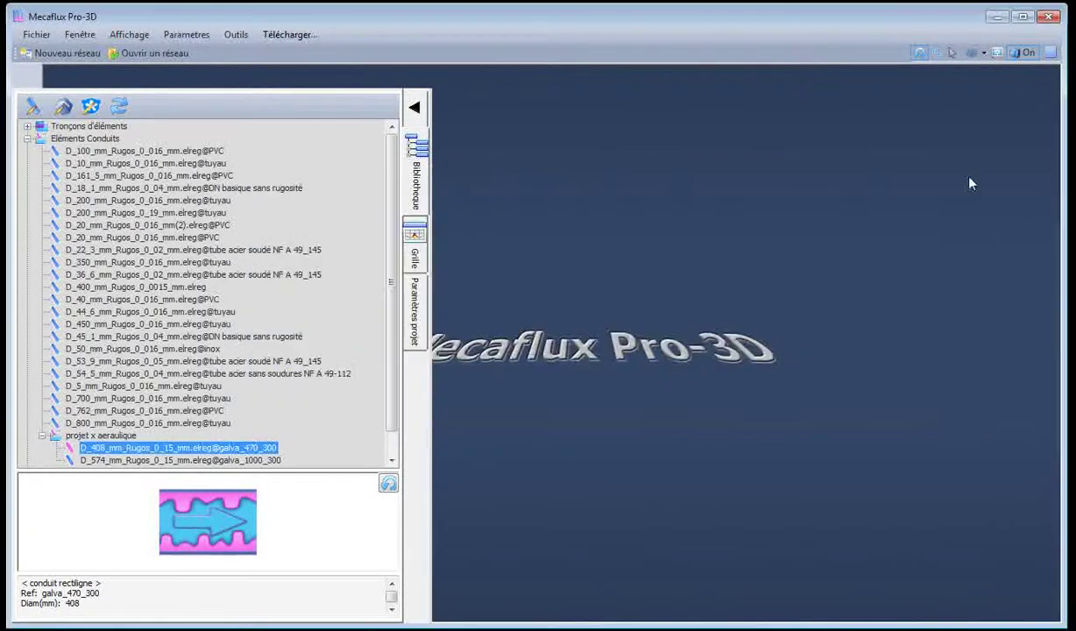
Define a duct with inner diameter 474 mm and reference name galva_650_300, and save it to the duct library
click(32, 106)
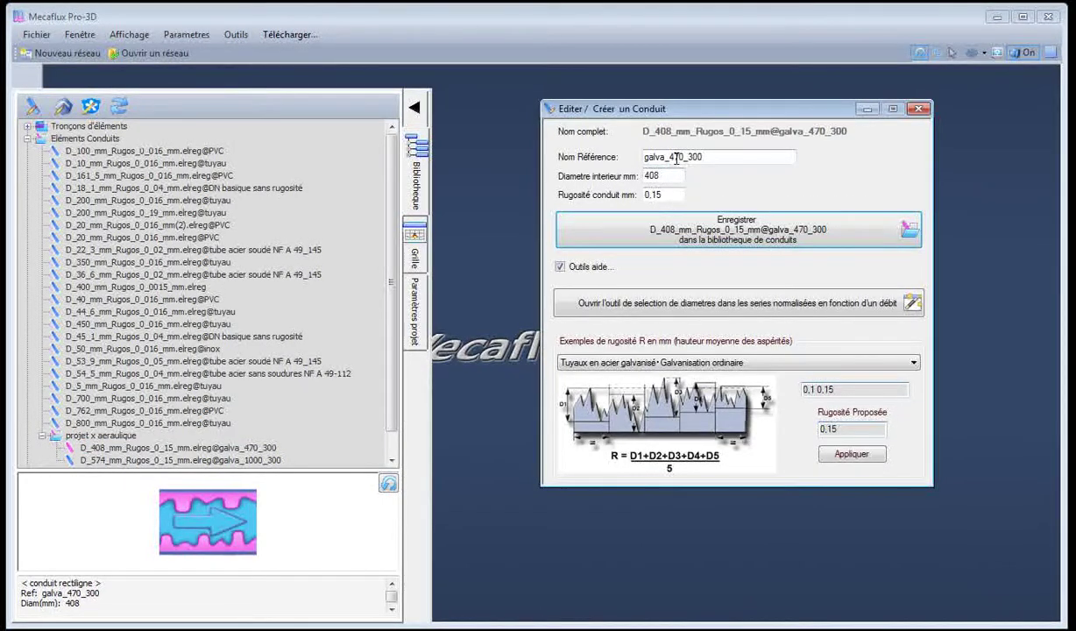
drag(655, 175, 604, 176)
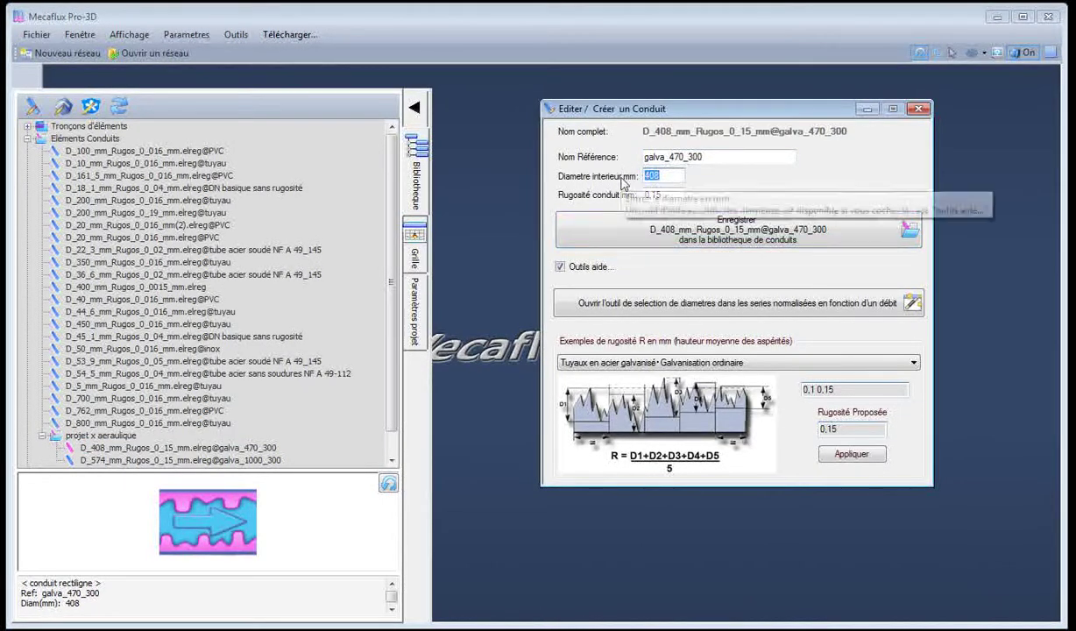
text(474)
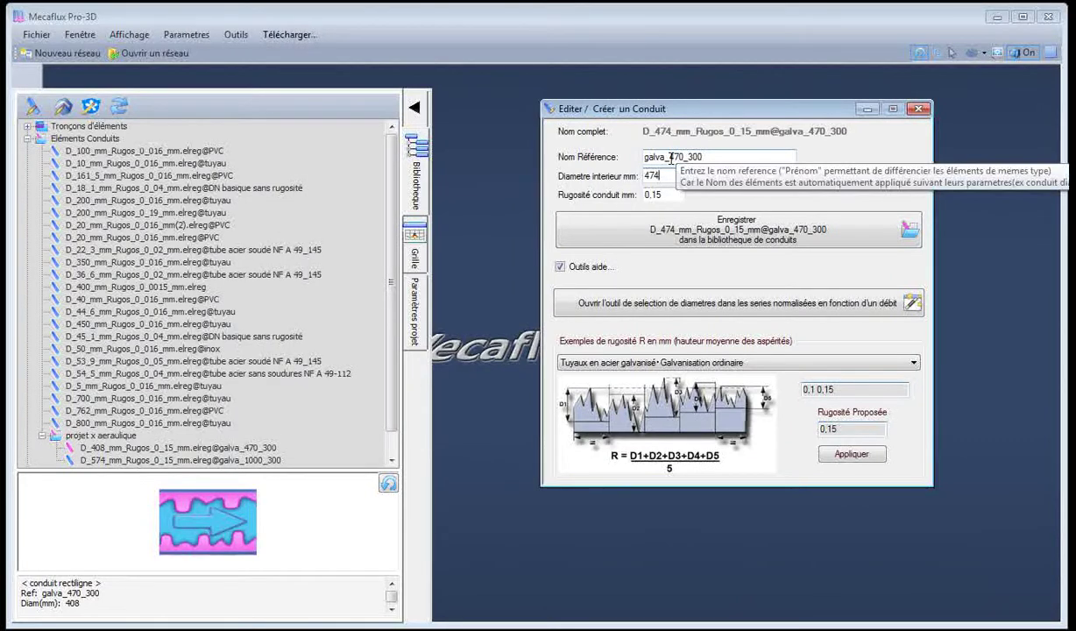
drag(669, 158, 685, 158)
text(650)
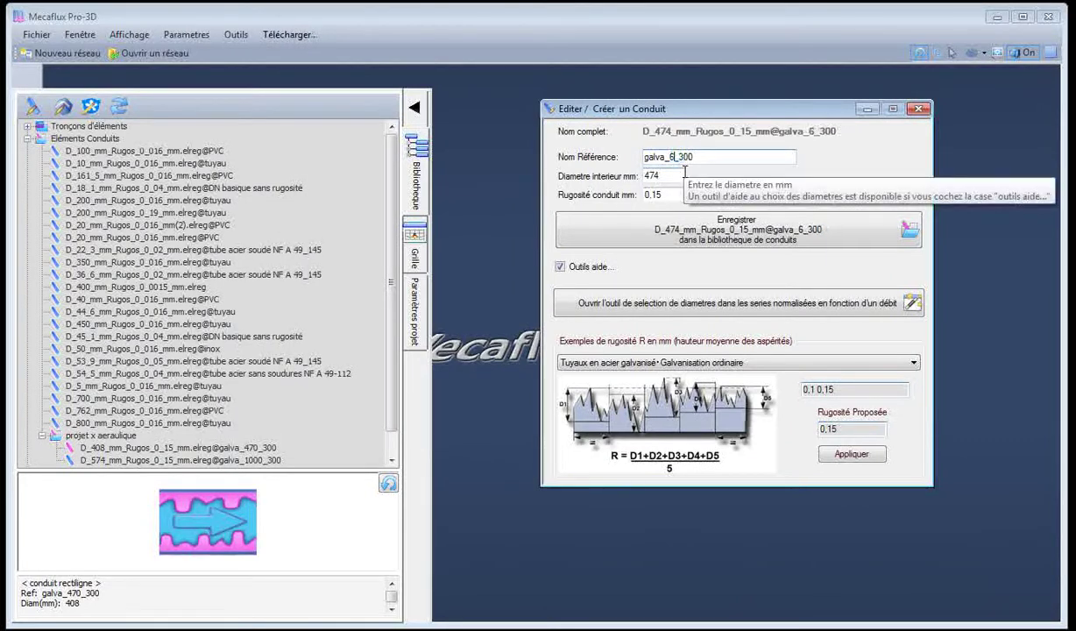
click(657, 229)
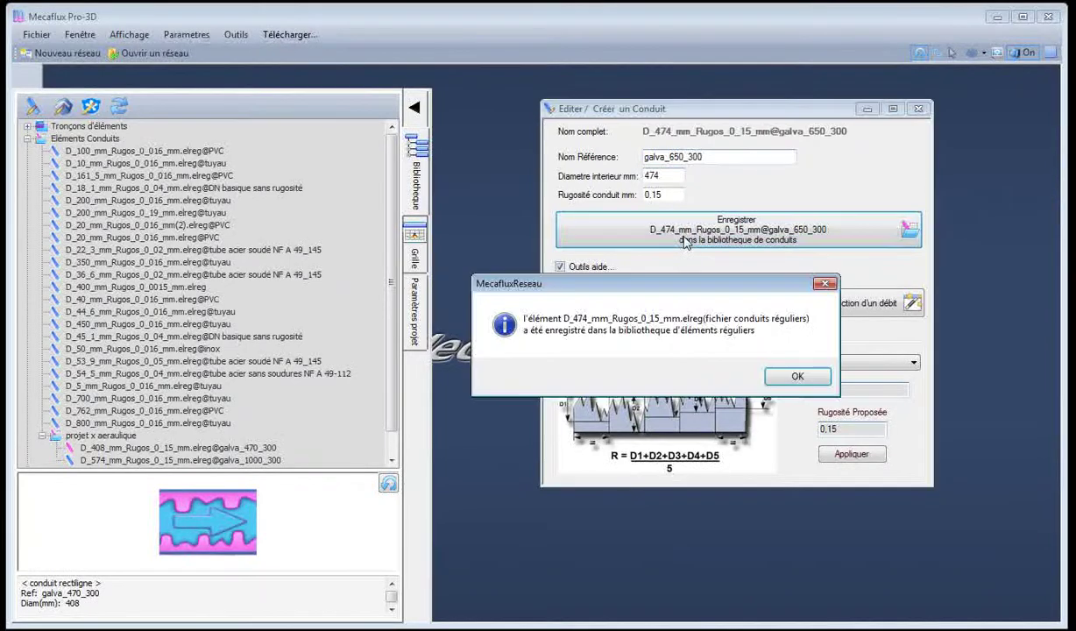
click(797, 376)
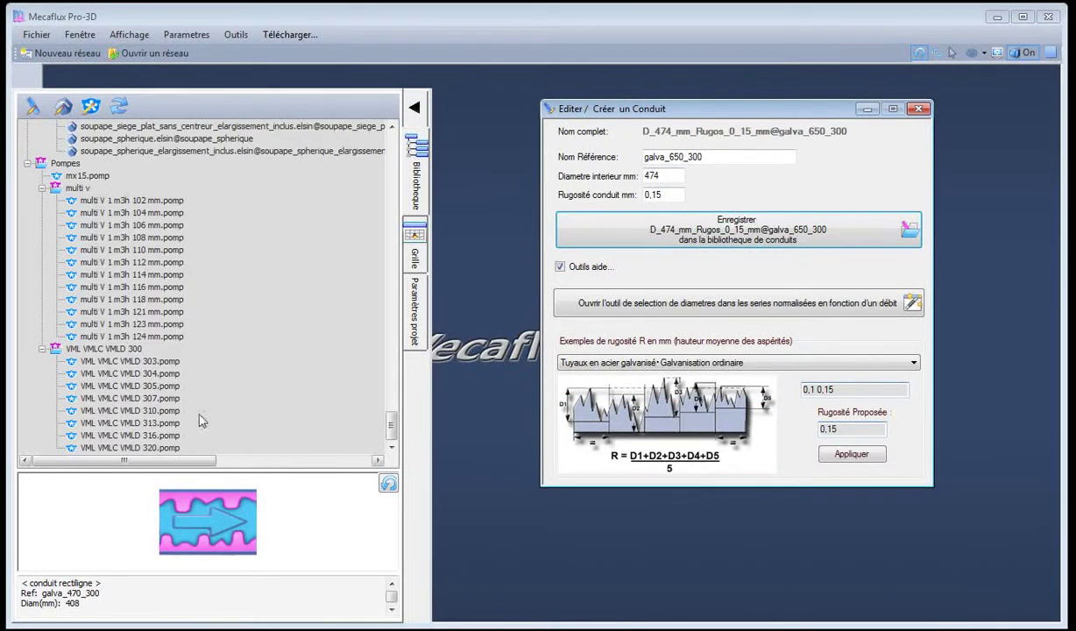
Move the D_474_mm galva_650_300 duct into the "projet x aeraulique" subfolder of the library
click(31, 168)
drag(392, 429, 390, 151)
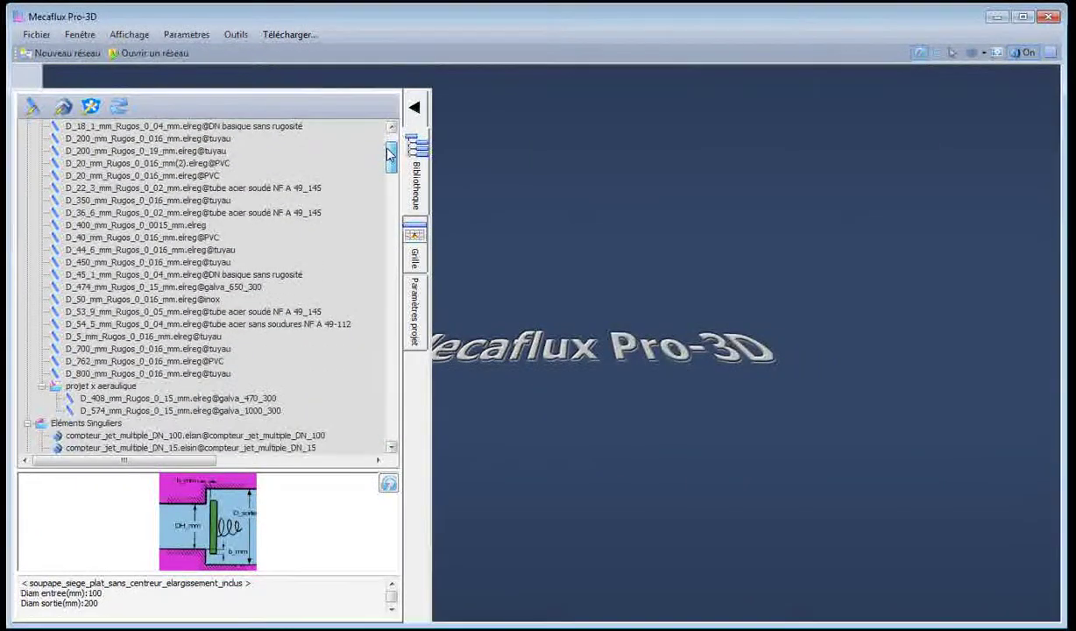
click(213, 289)
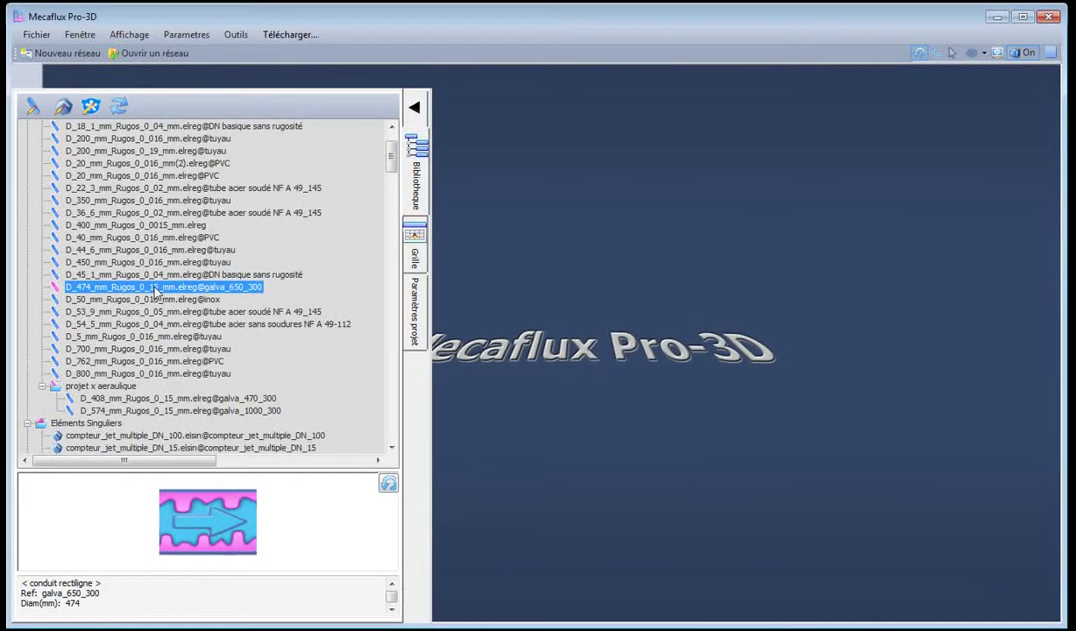
drag(155, 288, 99, 388)
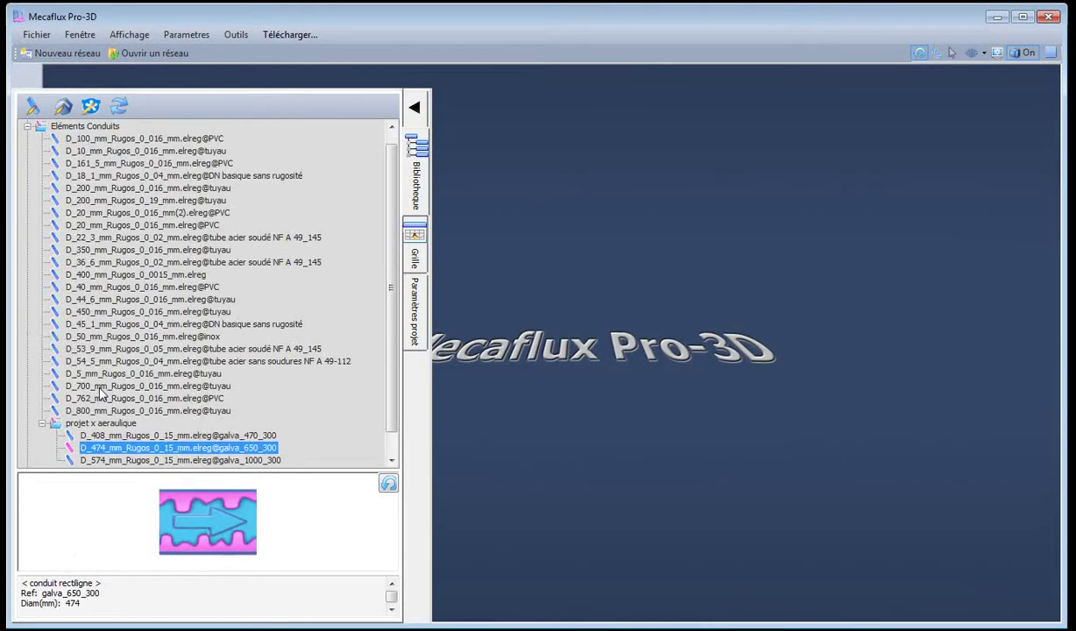
Review the ducts stored in "projet x aeraulique" and examine the remaining ducts and fittings on the ventilation plan
scroll(377, 385, down, 1)
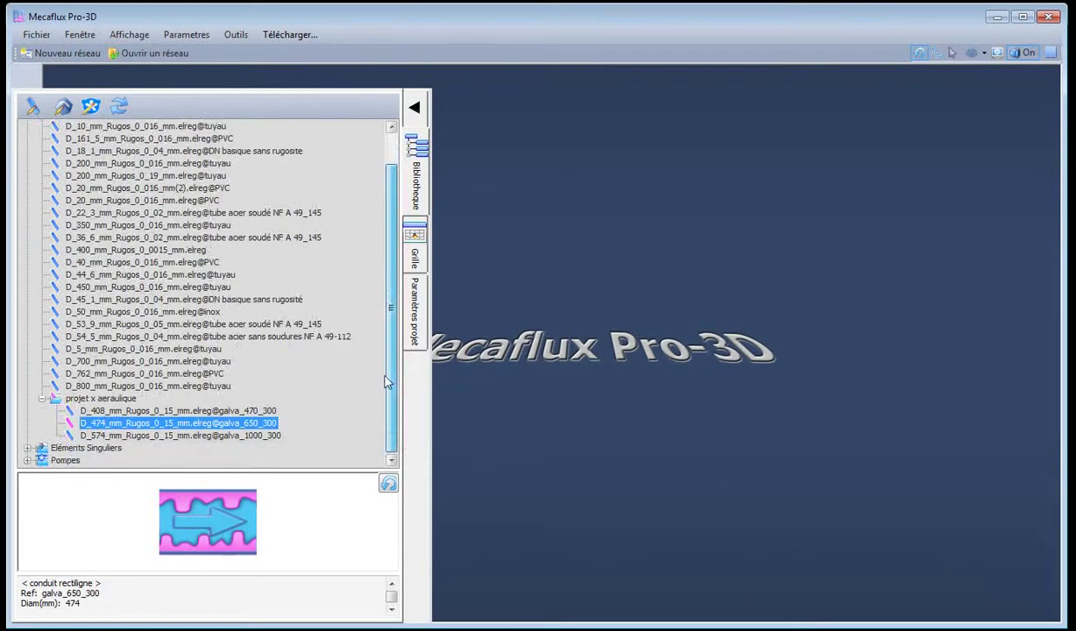
click(210, 410)
click(215, 426)
click(216, 435)
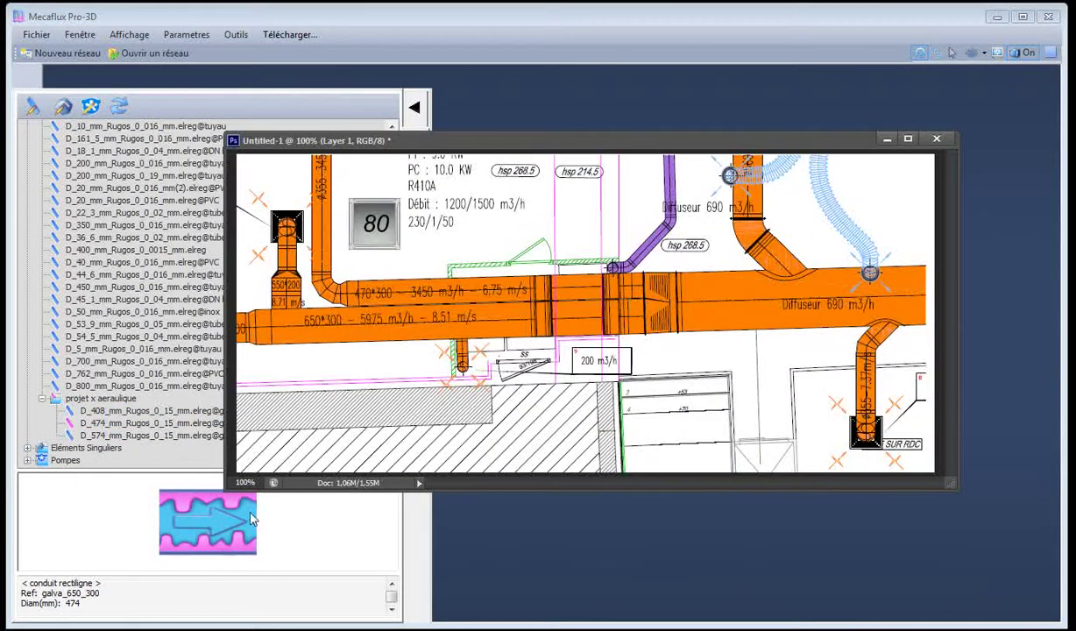
drag(819, 141, 771, 149)
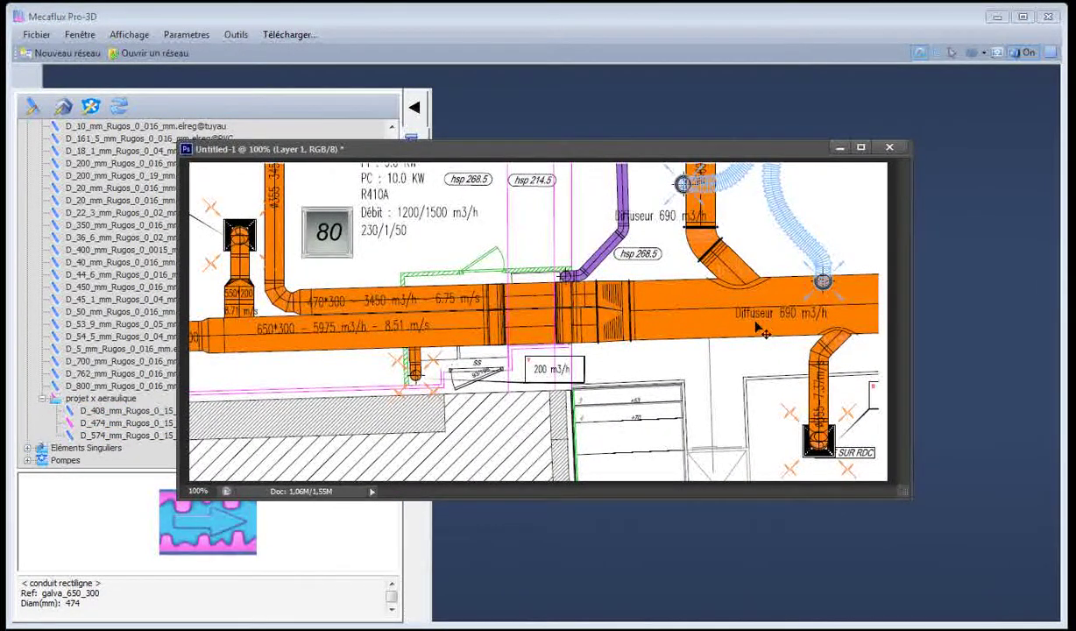
drag(762, 149, 658, 156)
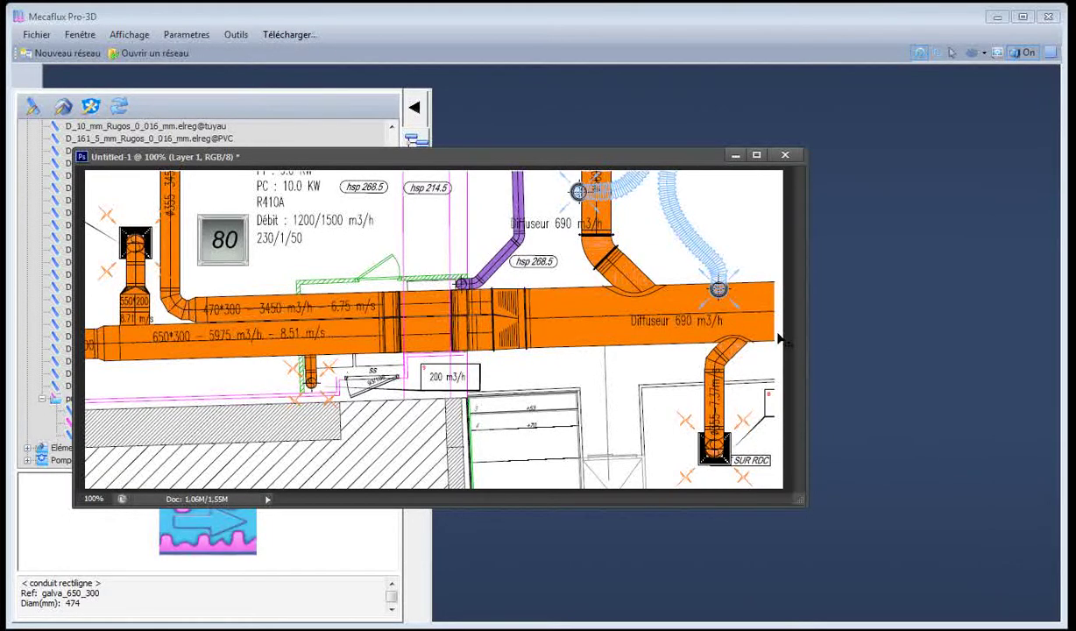
drag(589, 163, 850, 283)
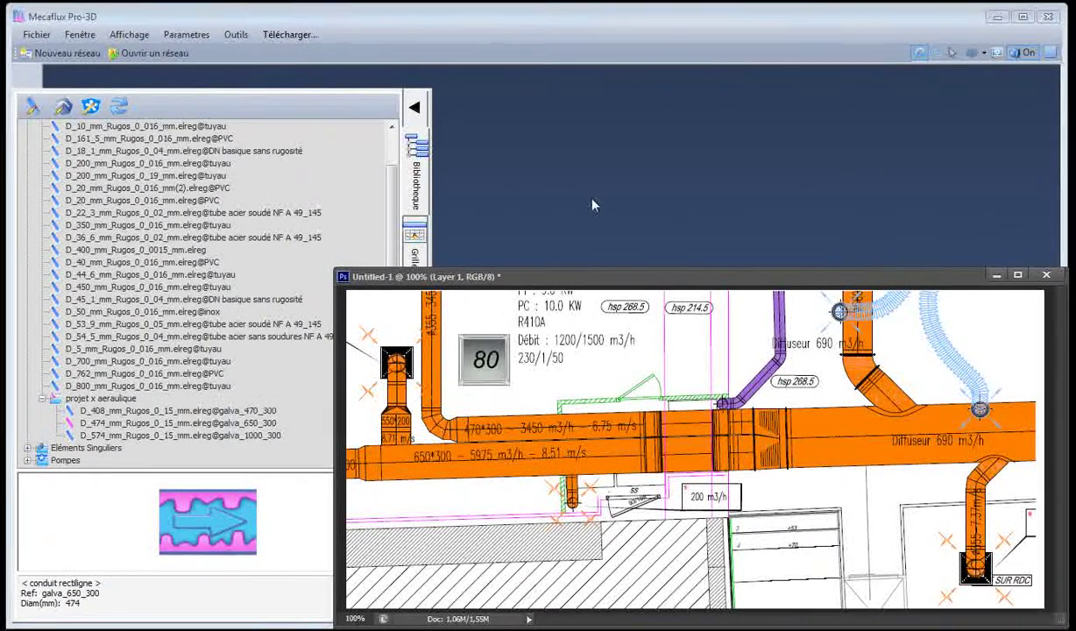
click(568, 190)
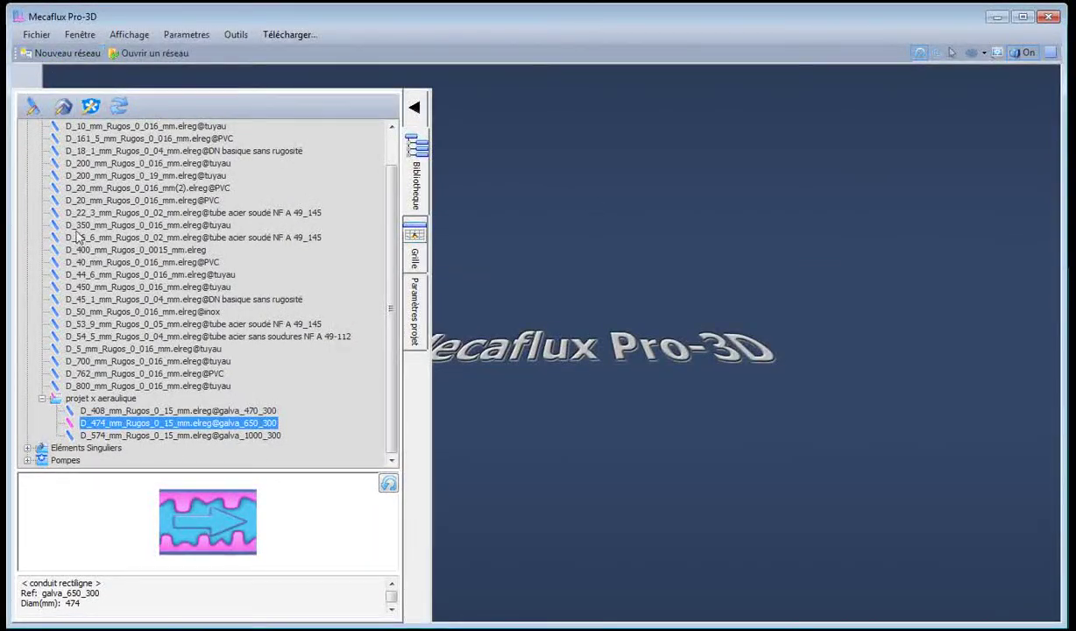
Start a new network with the D_574_mm galva_1000_300 duct, 1 m long with its outlet at X -1, Y 0, altitude 0
click(100, 435)
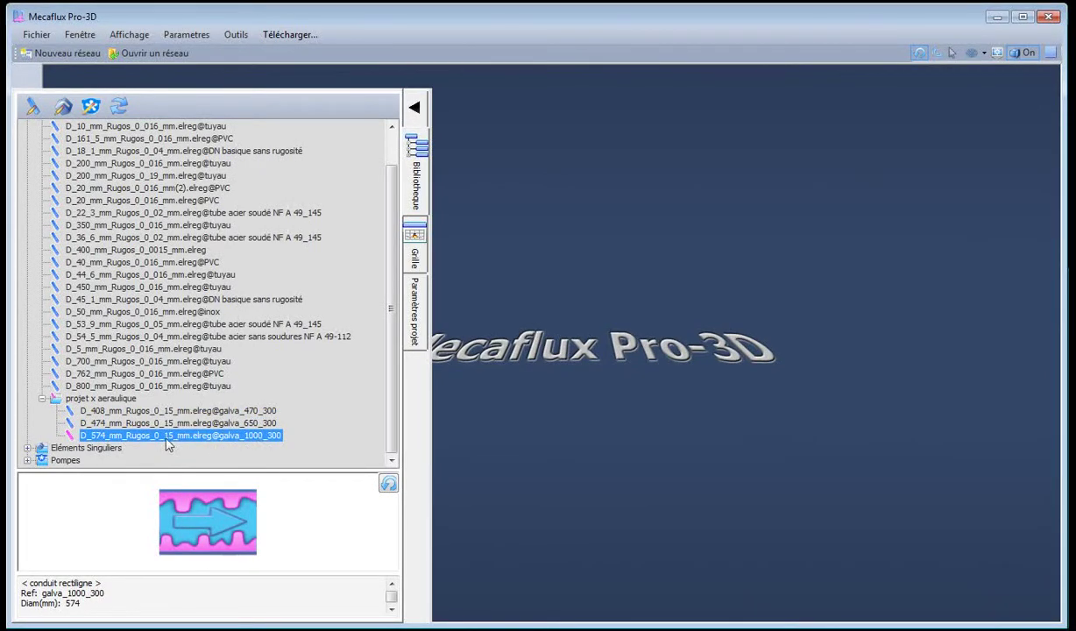
drag(170, 443, 561, 254)
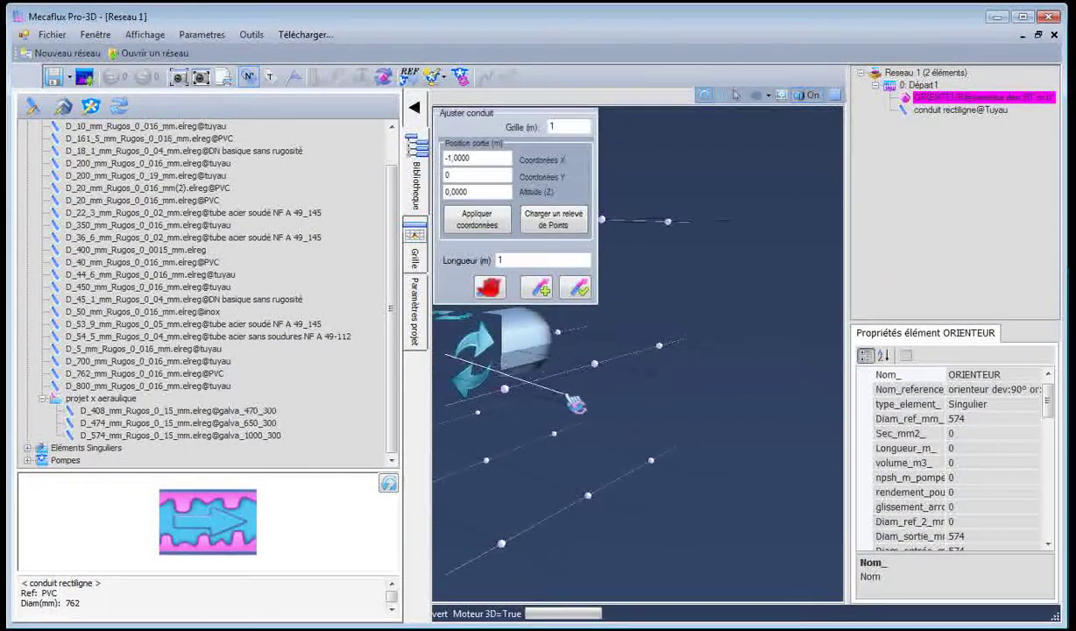
scroll(552, 415, down, 2)
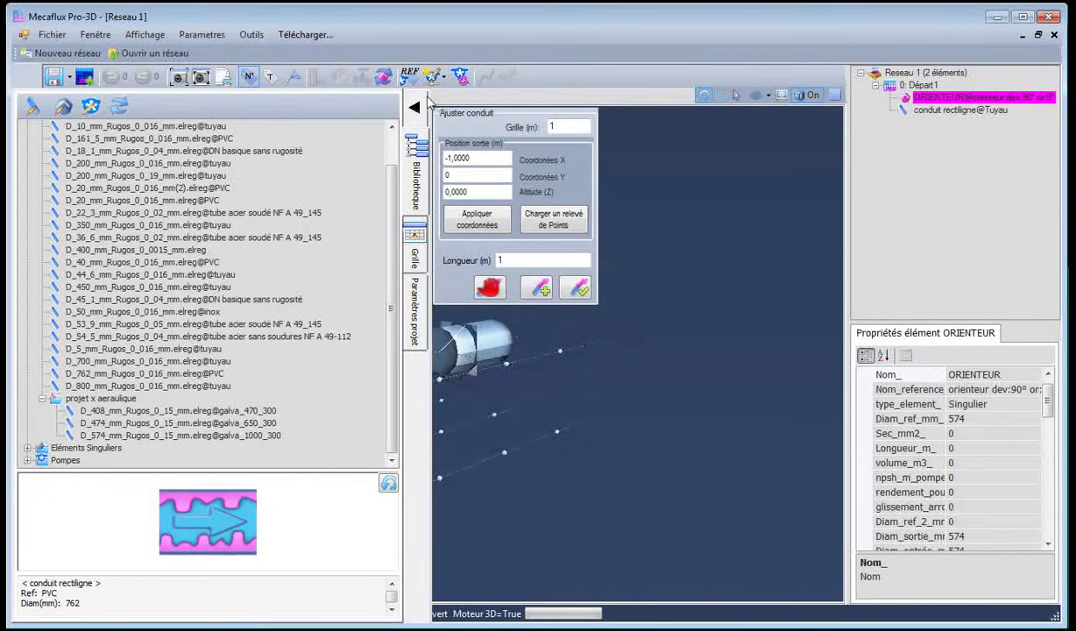
click(415, 107)
drag(491, 395, 425, 432)
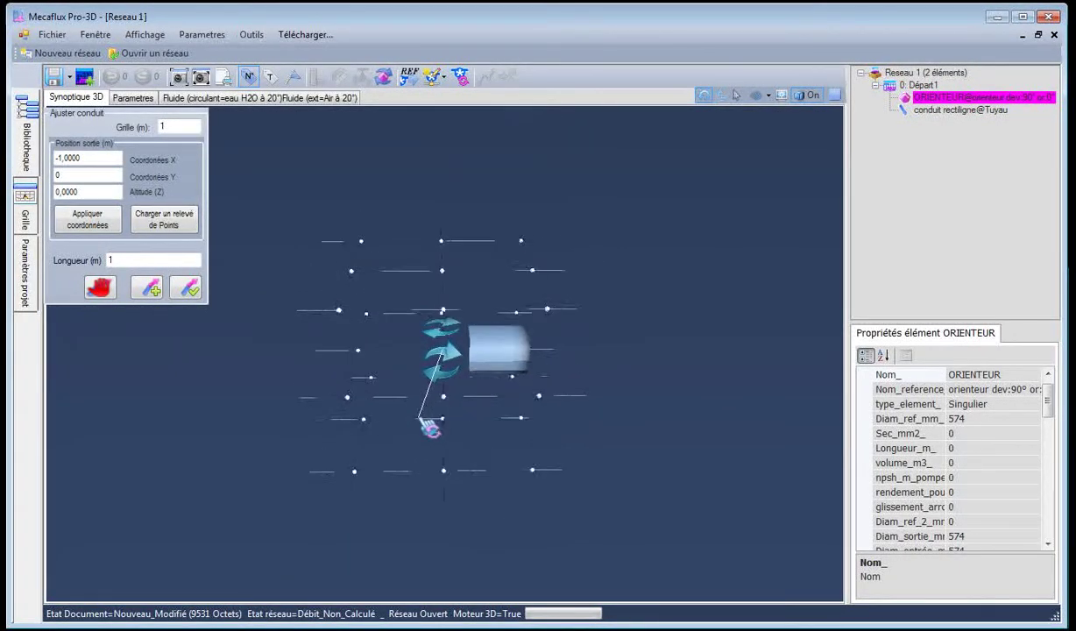
click(186, 290)
Examine the placed duct in the 3D network and compare it with the main duct and its branches on the ventilation plan
mouse_move(577, 403)
mouse_down()
mouse_move(561, 399)
mouse_move(567, 380)
mouse_move(572, 391)
mouse_up()
click(508, 352)
scroll(478, 359, up, 5)
scroll(561, 364, down, 2)
click(559, 279)
scroll(664, 331, down, 2)
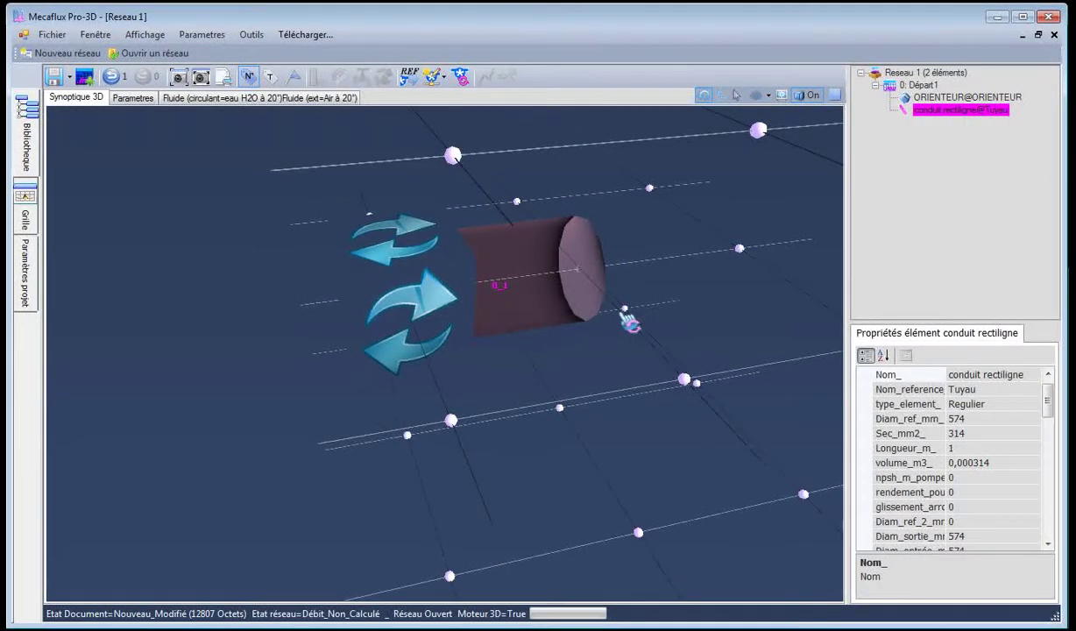
key(alt+Tab)
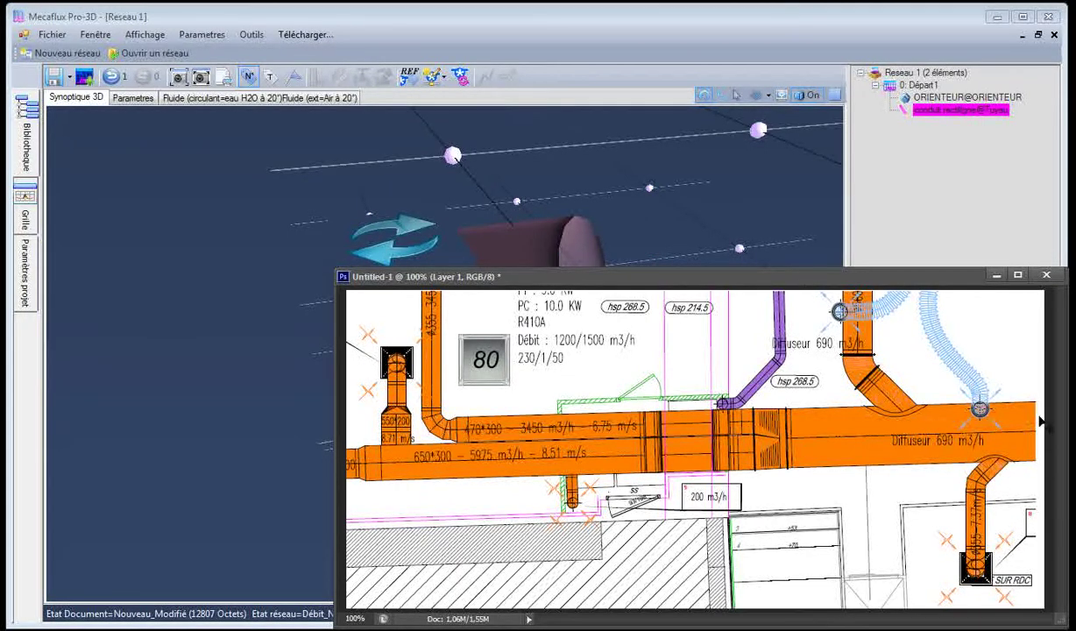
click(477, 248)
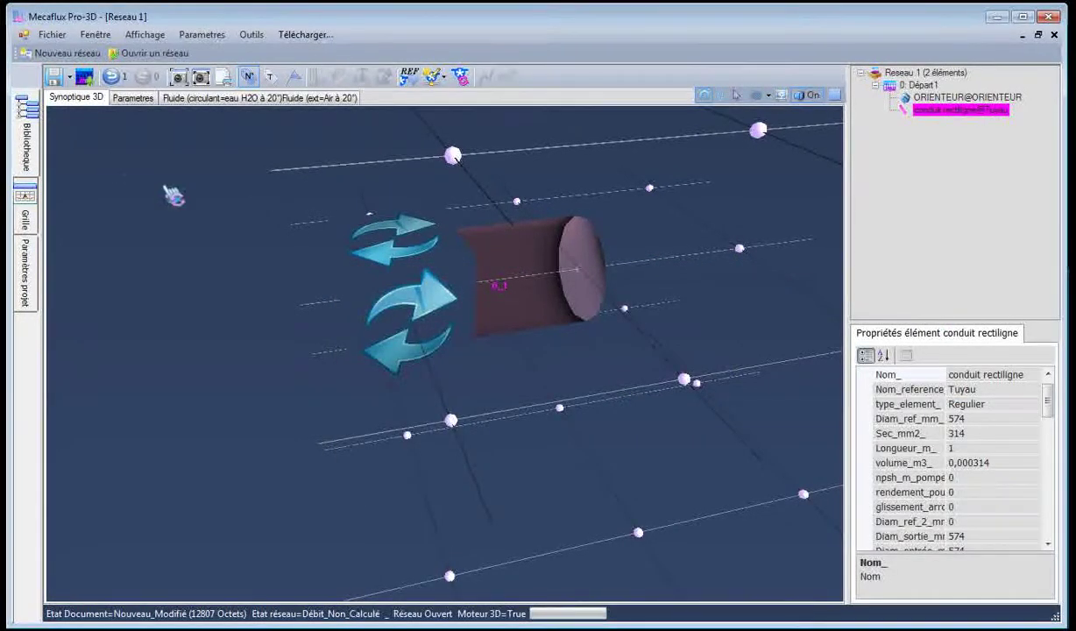
Set the length of the network's first straight duct to 1 m
right_click(526, 252)
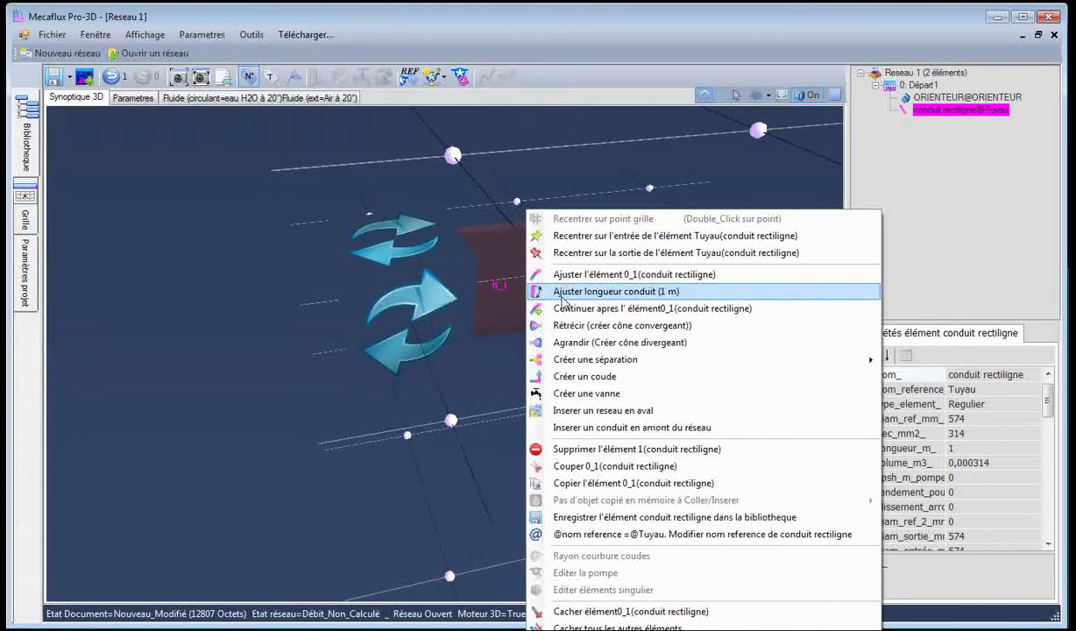
click(614, 291)
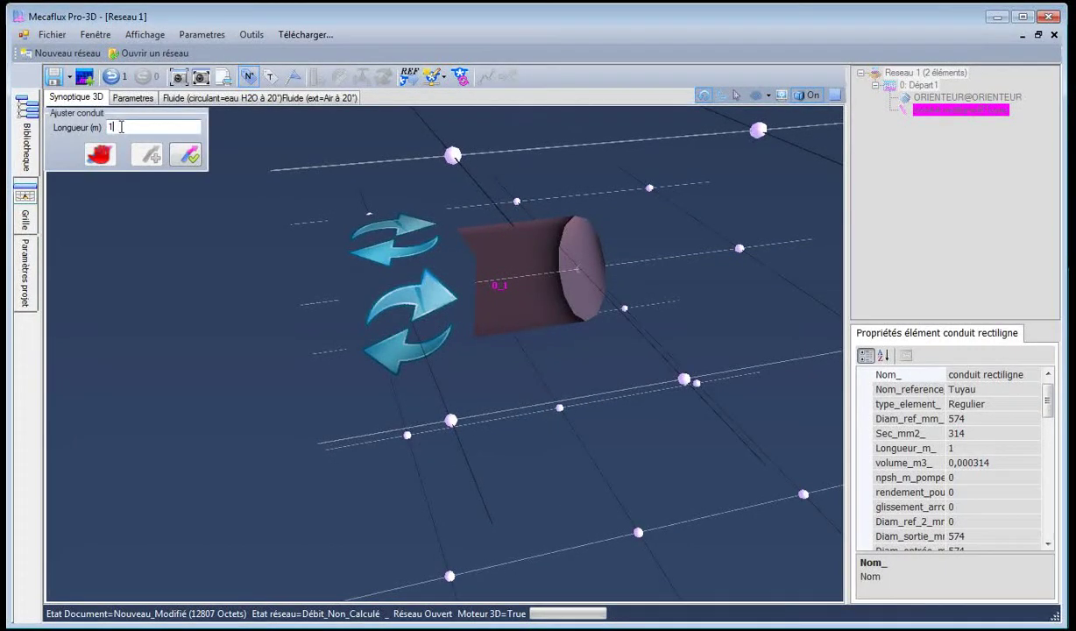
click(185, 154)
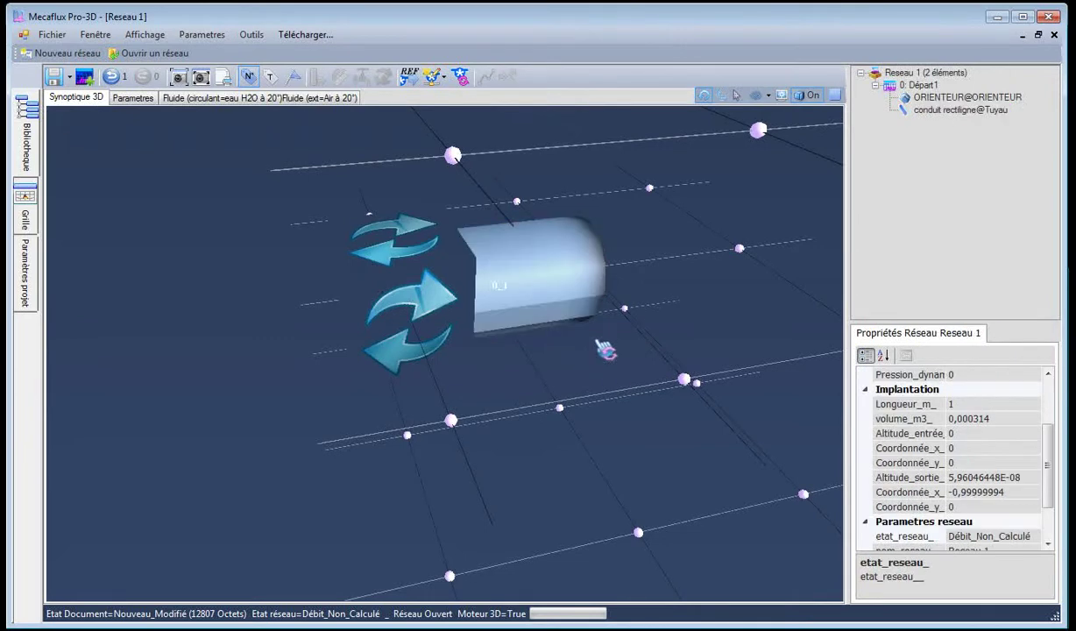
Create a 90° separation at the end of the first duct
click(596, 315)
right_click(594, 314)
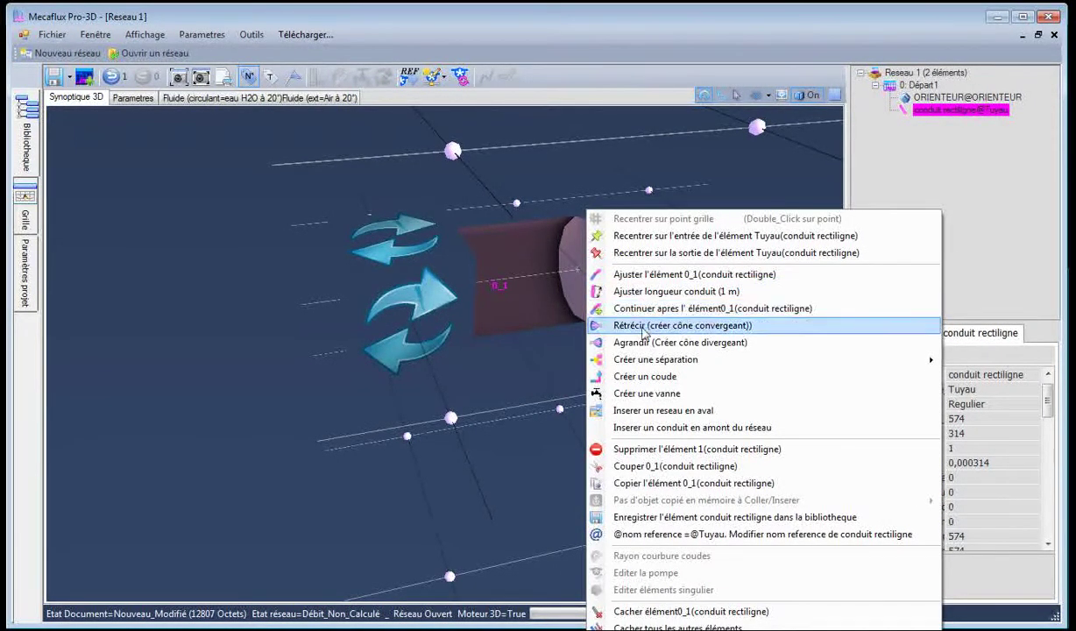
mouse_move(644, 363)
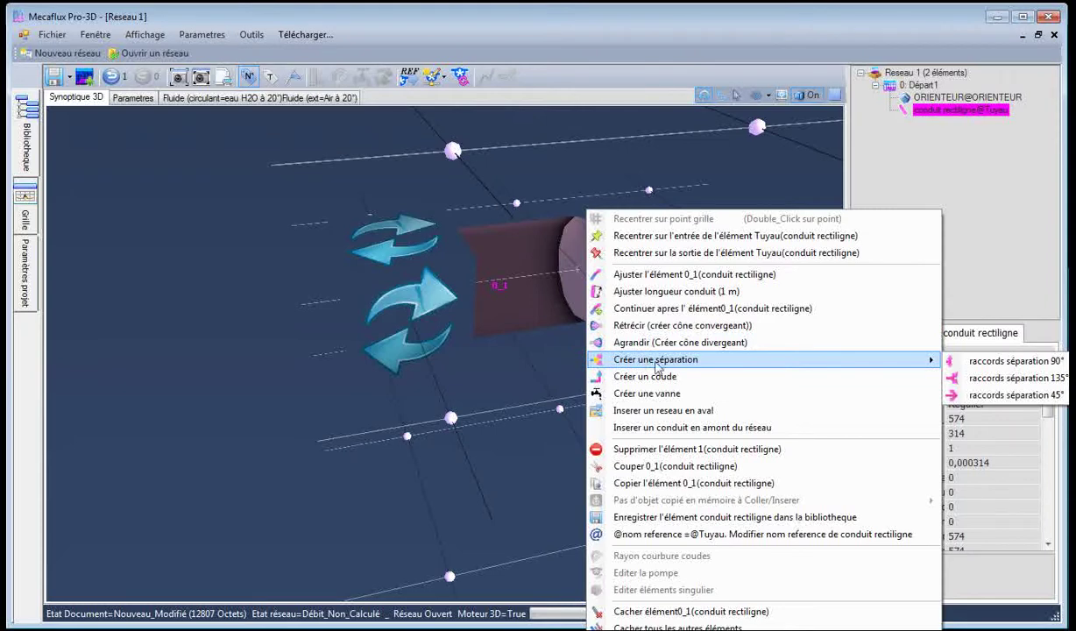
click(1015, 363)
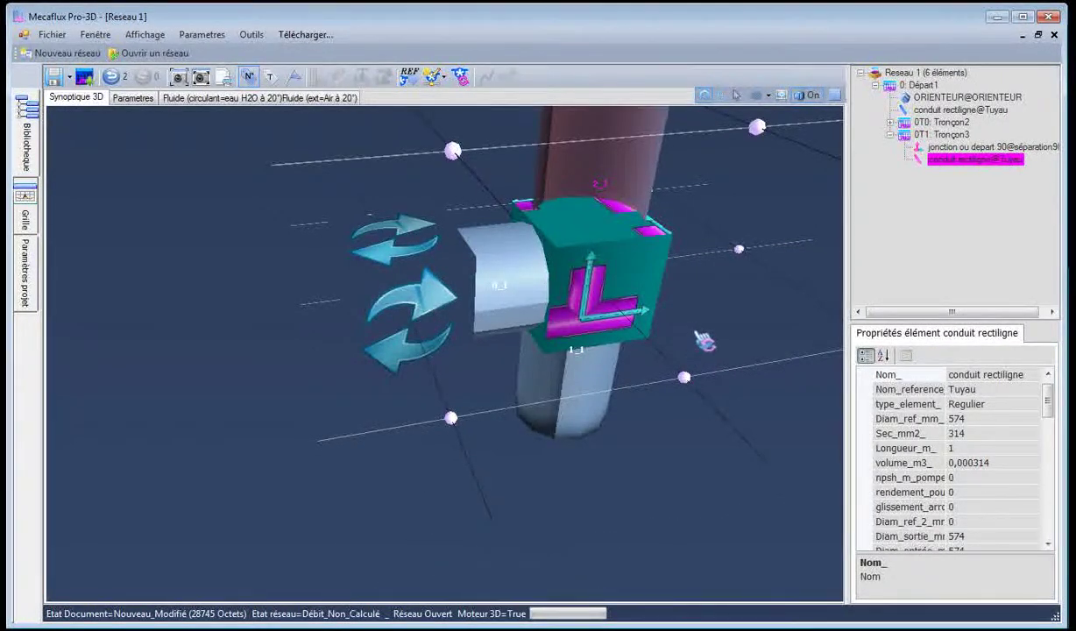
Realign the separation's upper branch with the first duct, placing its outlet at X -2, Y 0, altitude 0 with a 1 m length
click(531, 286)
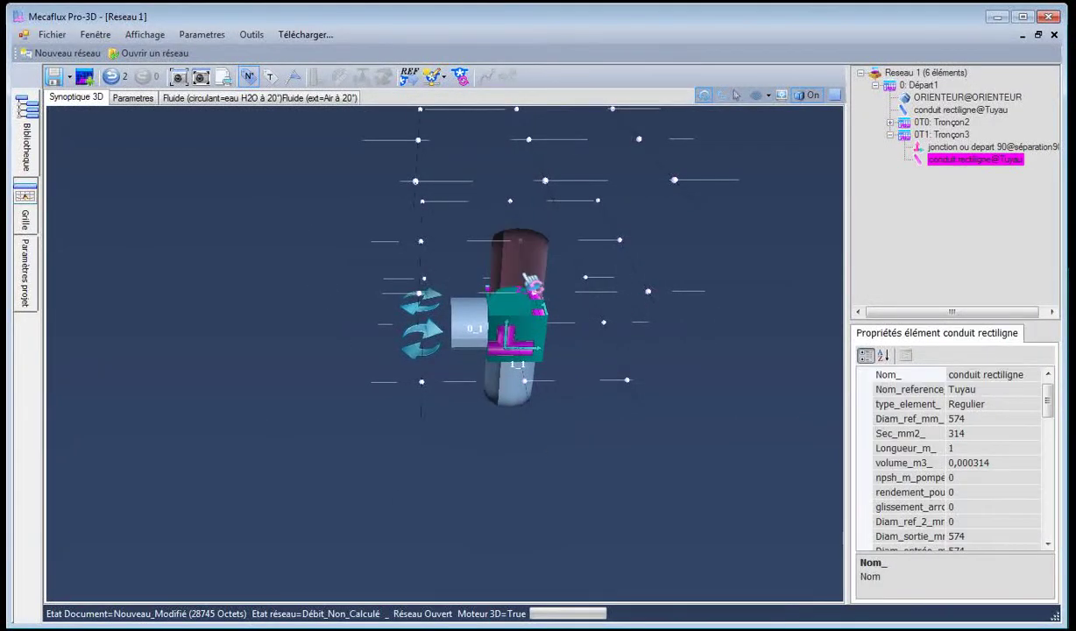
right_click(529, 280)
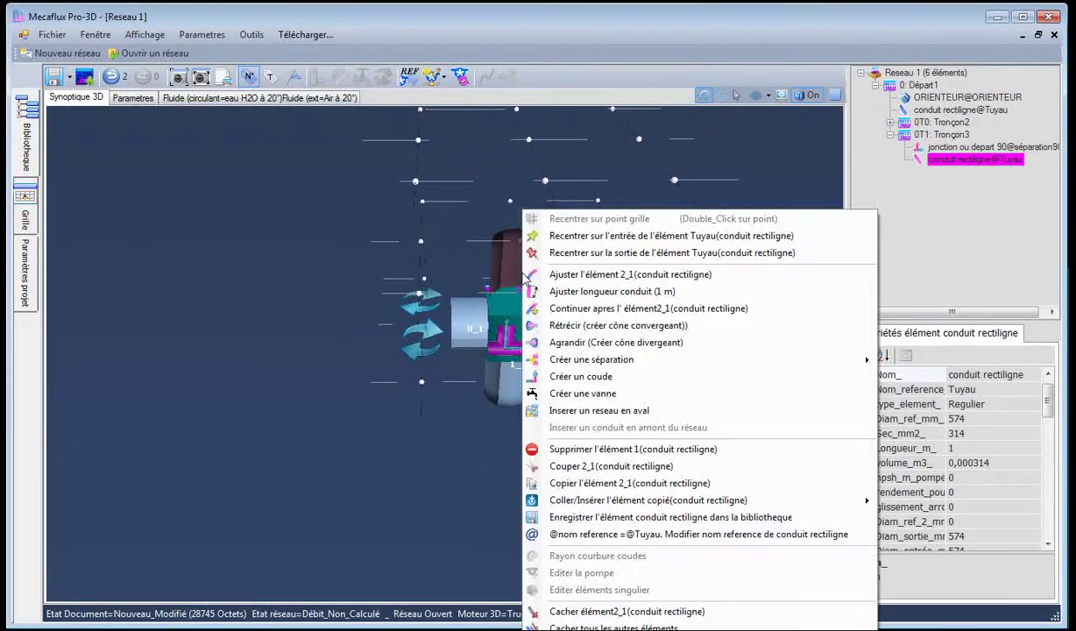
click(586, 278)
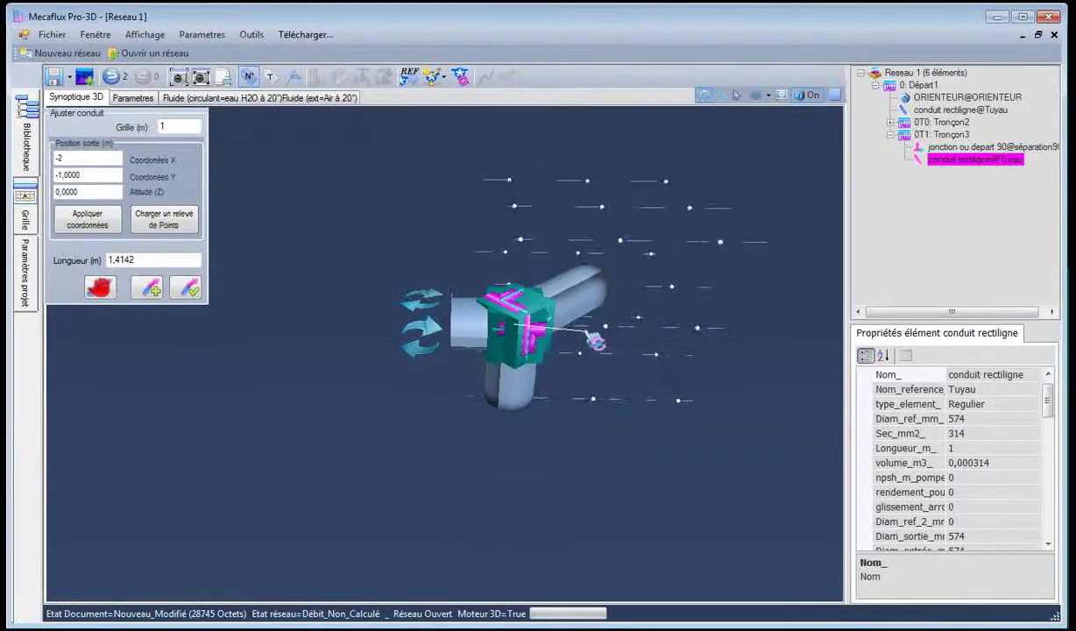
click(569, 349)
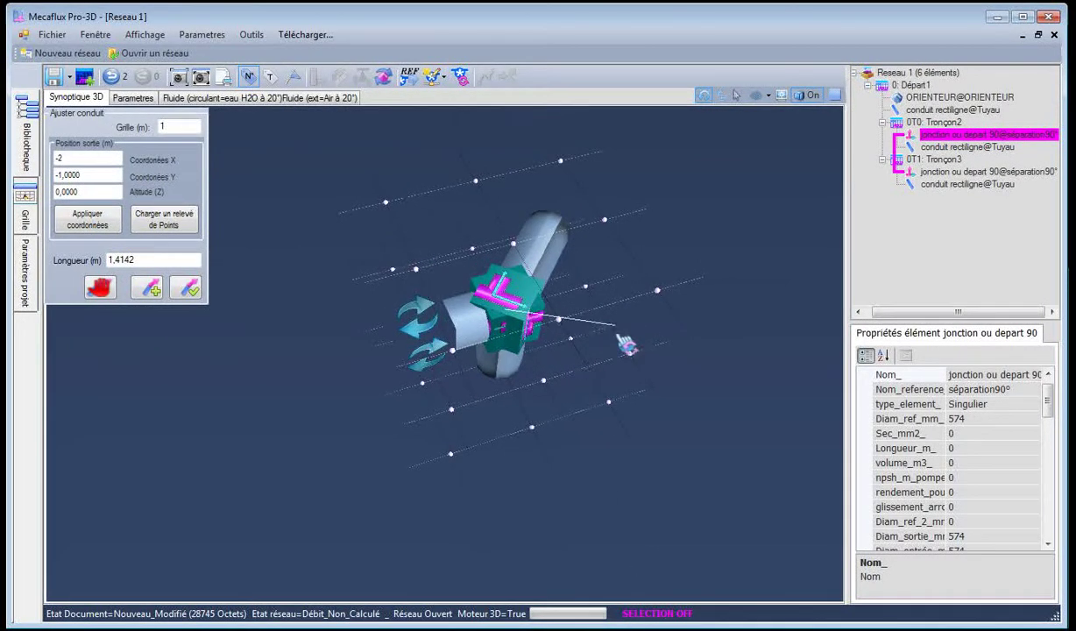
scroll(631, 418, up, 5)
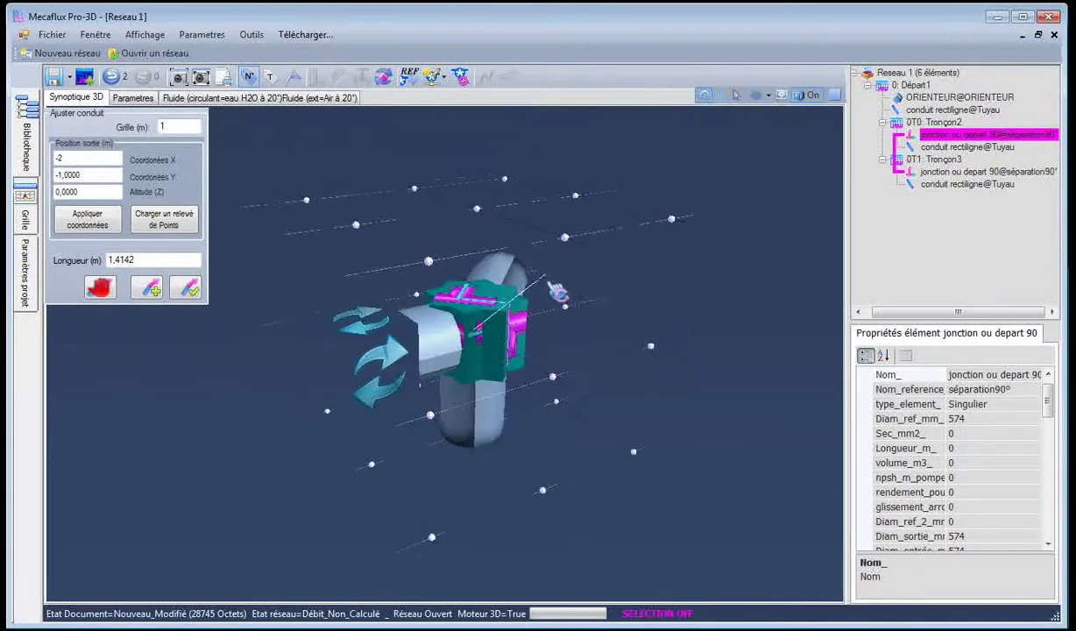
scroll(596, 346, up, 3)
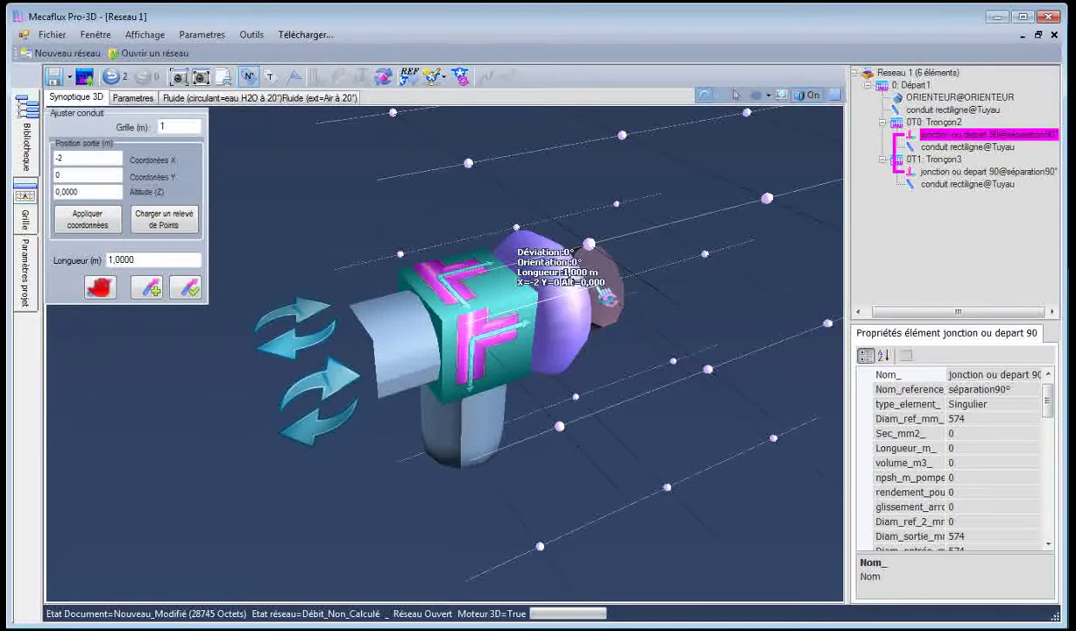
click(607, 300)
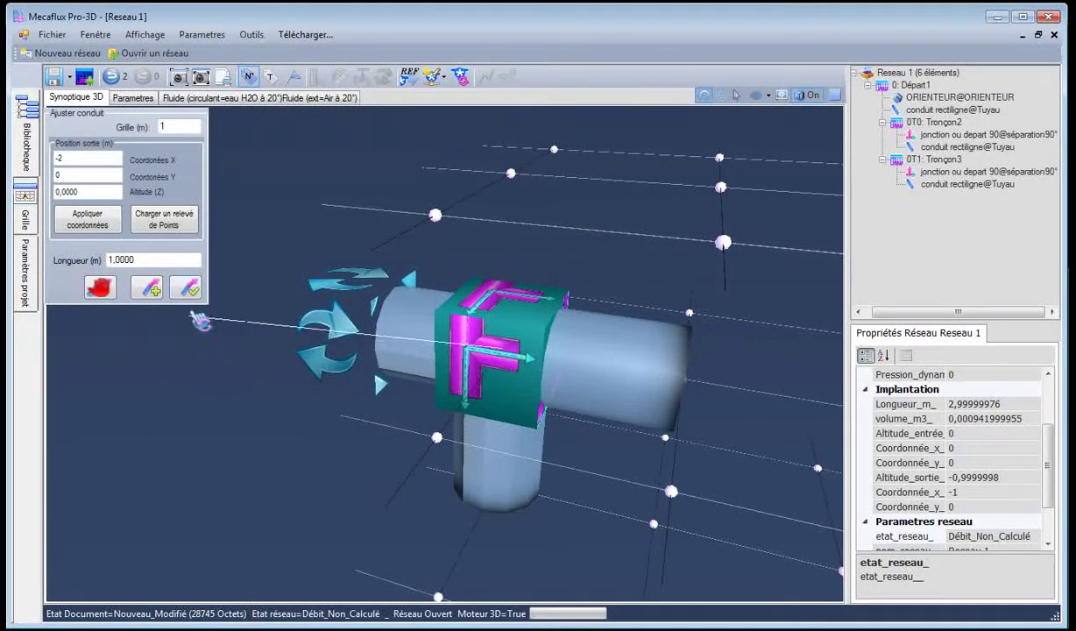
click(187, 288)
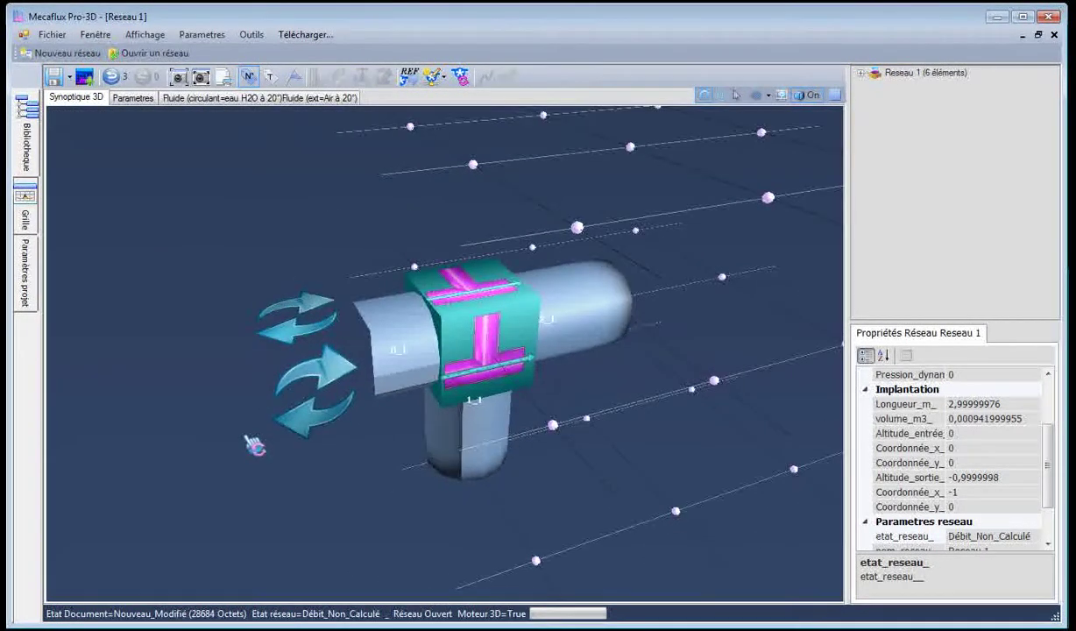
Reorient the separation's lower branch horizontally, placing its outlet at X -1, Y 1, altitude 0 with a 1 m length
click(474, 435)
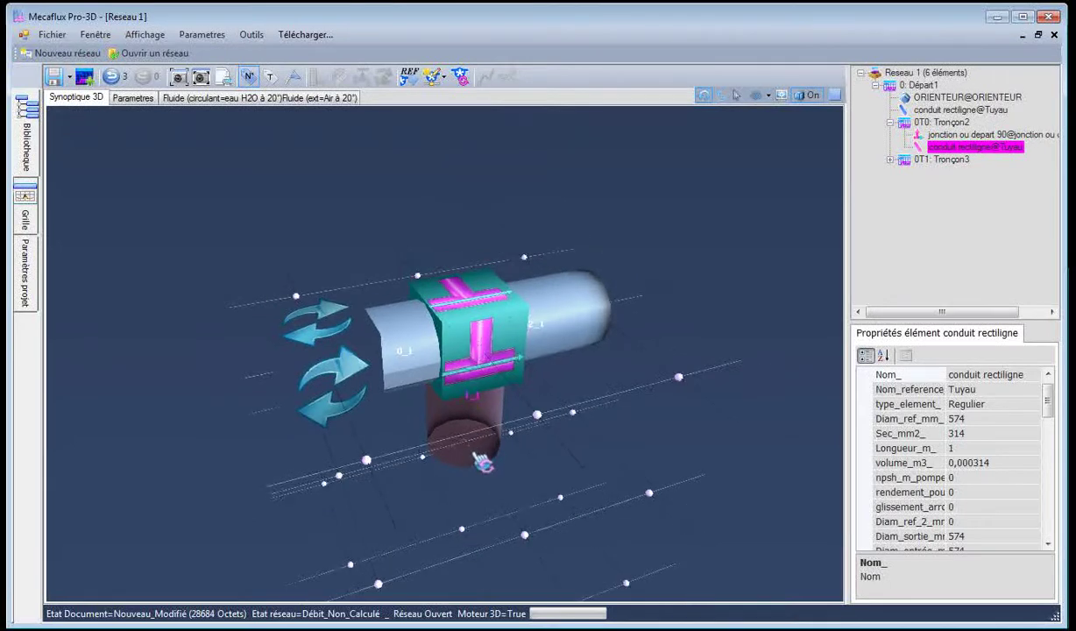
click(521, 487)
click(477, 425)
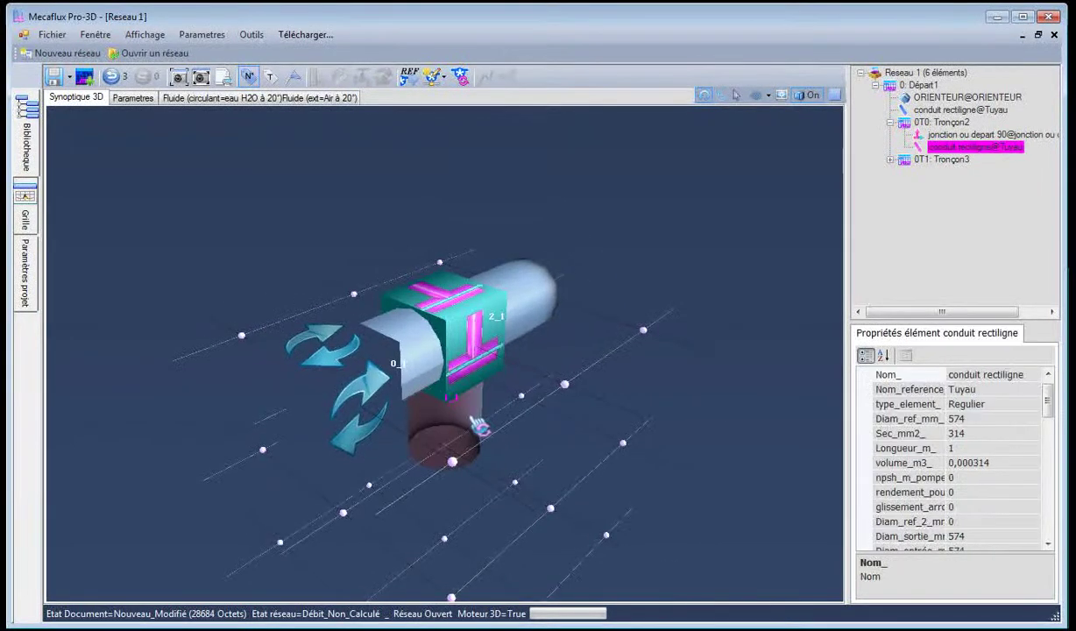
right_click(477, 425)
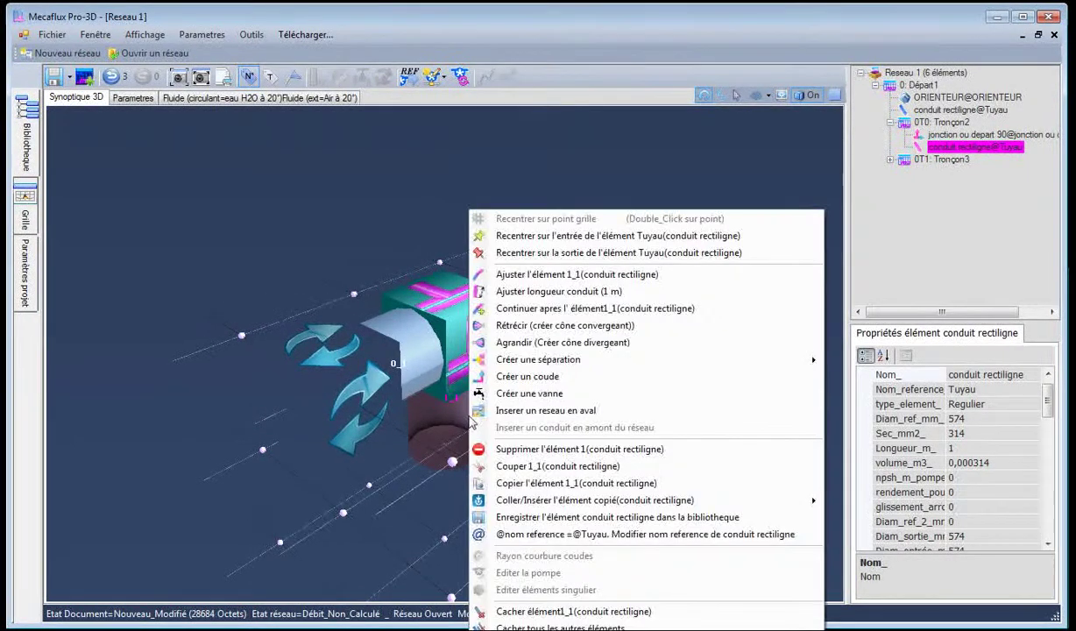
click(524, 274)
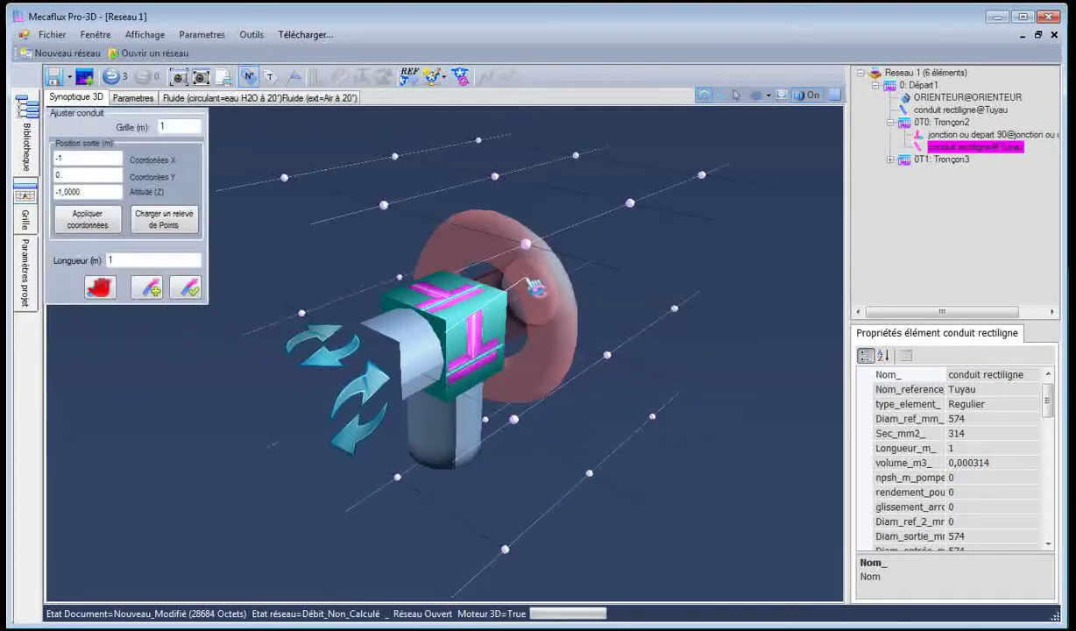
mouse_move(535, 287)
mouse_down()
mouse_move(578, 456)
mouse_move(626, 466)
mouse_move(646, 537)
mouse_move(576, 492)
mouse_move(435, 325)
mouse_move(464, 346)
mouse_move(495, 320)
mouse_move(544, 305)
mouse_up()
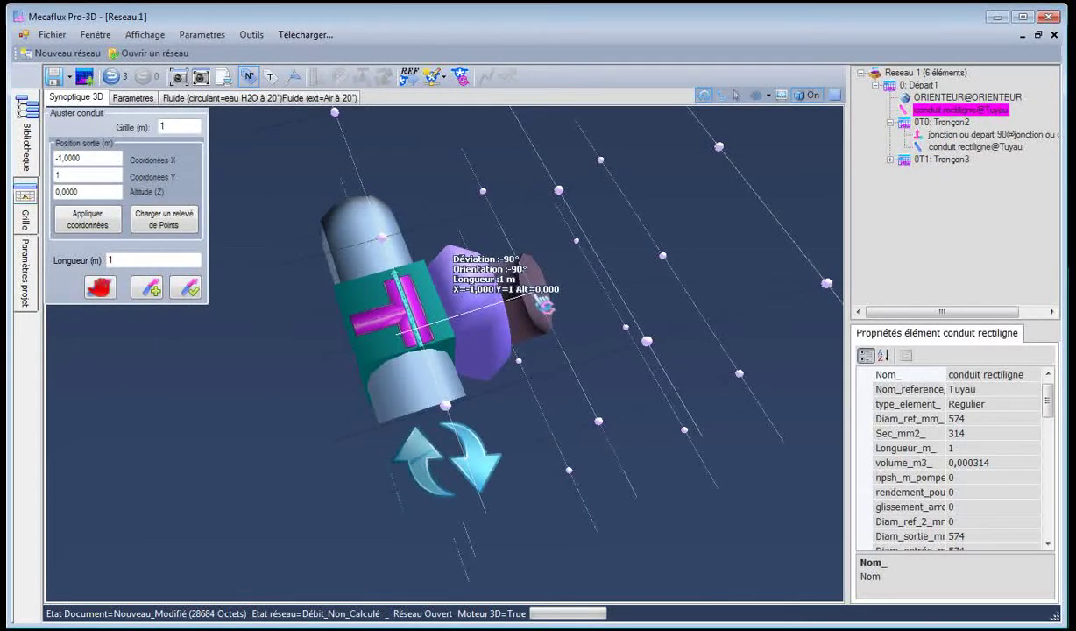
click(537, 298)
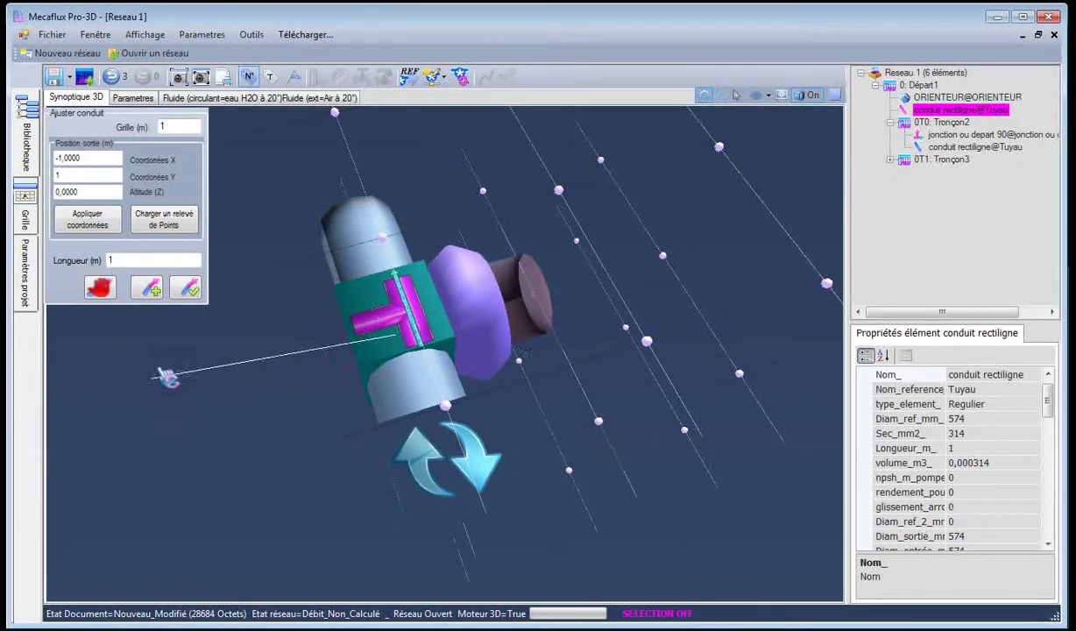
click(184, 288)
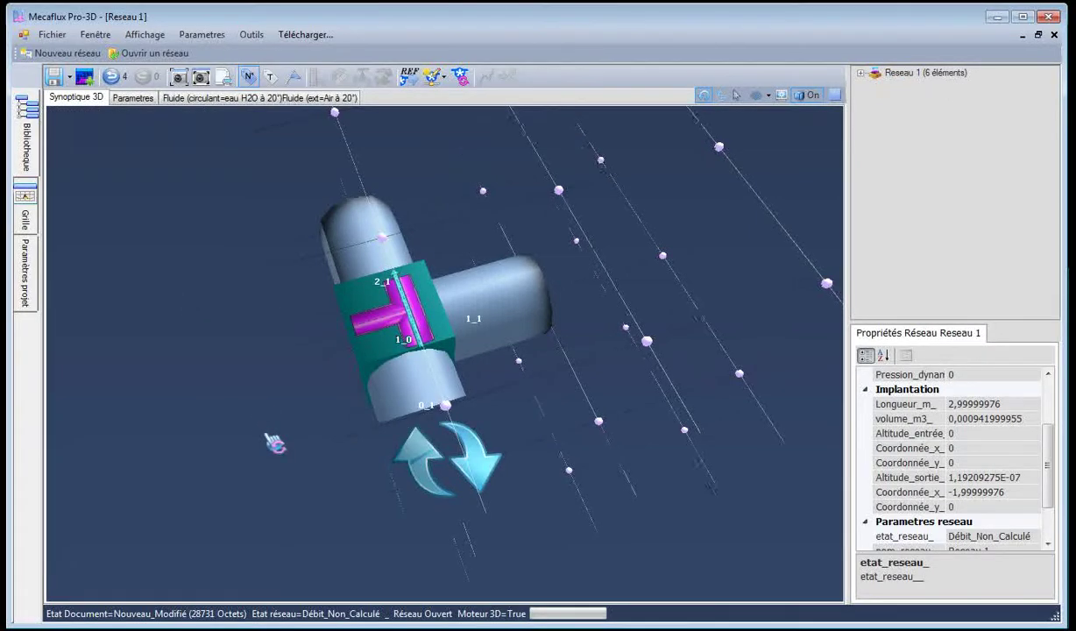
Compare the modelled separation with the branch layout on the ventilation plan
drag(274, 442, 440, 477)
key(alt+Tab)
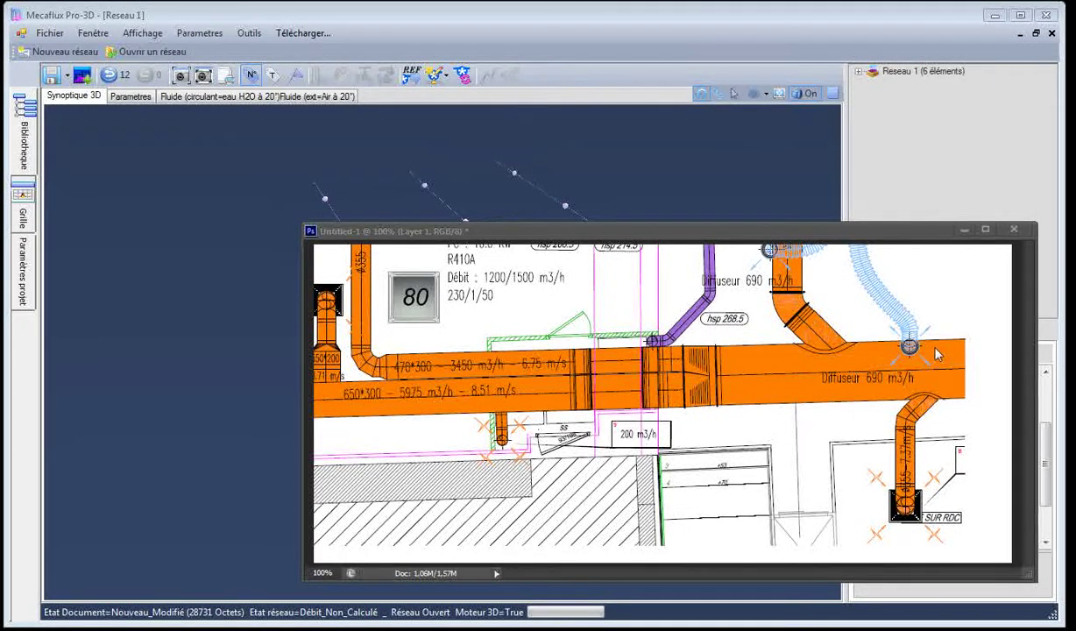
click(964, 230)
drag(504, 380, 468, 353)
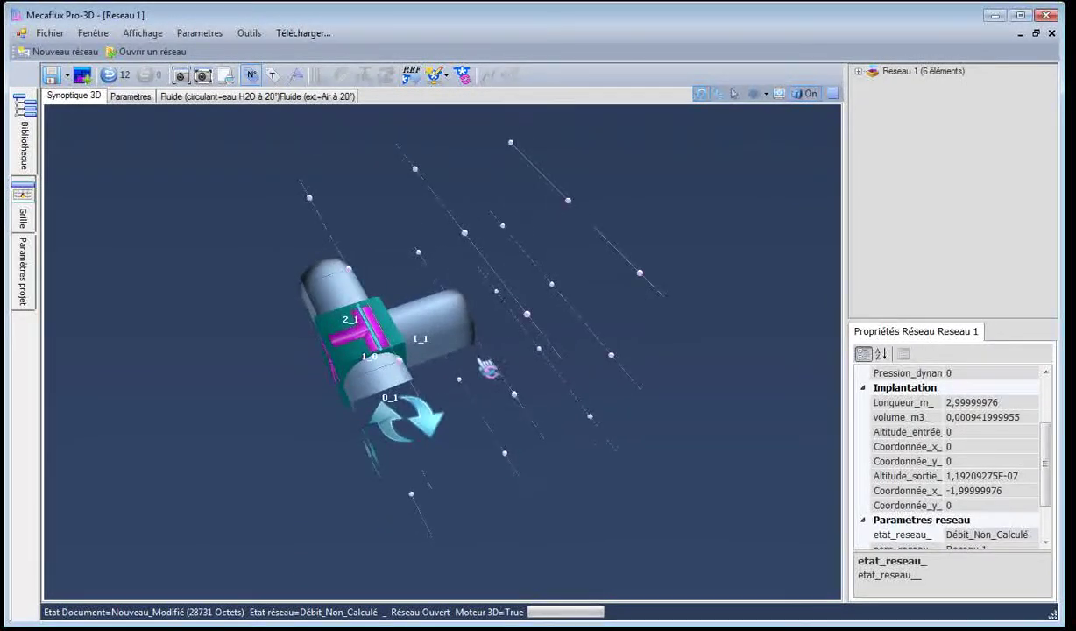
Reorient the separation's side branch diagonally, placing its outlet at X -2, Y -1, altitude 0 with a 1.4142 m length
click(445, 334)
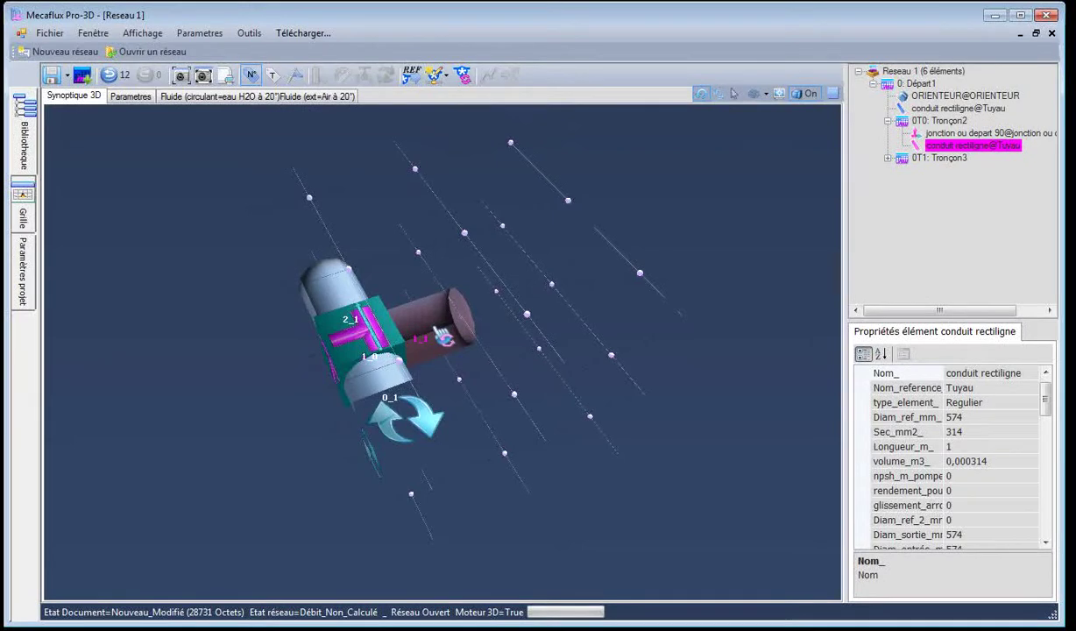
right_click(431, 325)
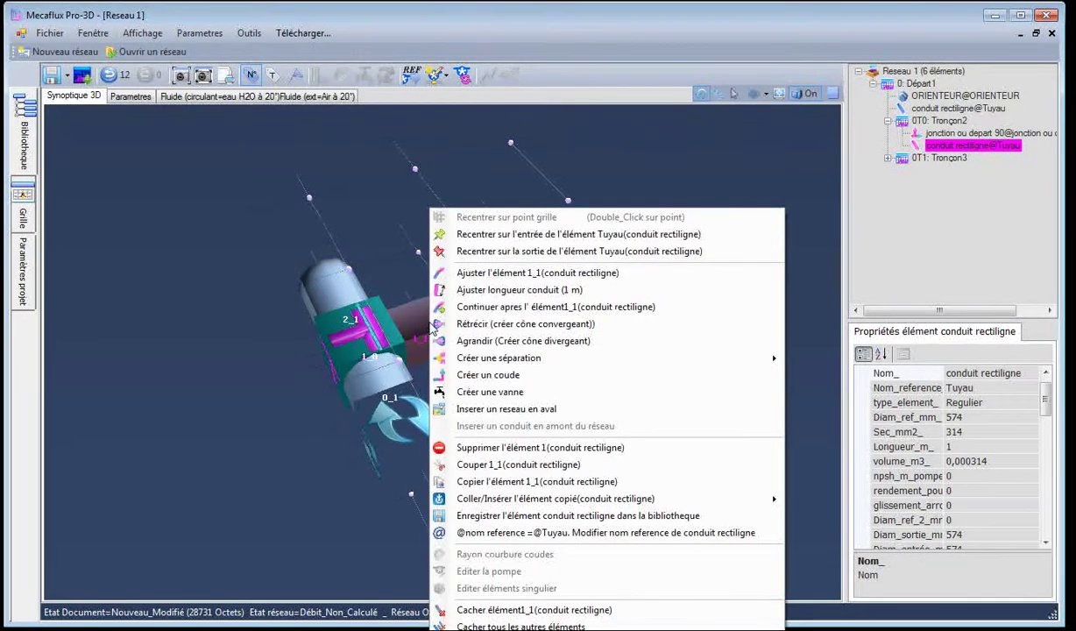
click(466, 276)
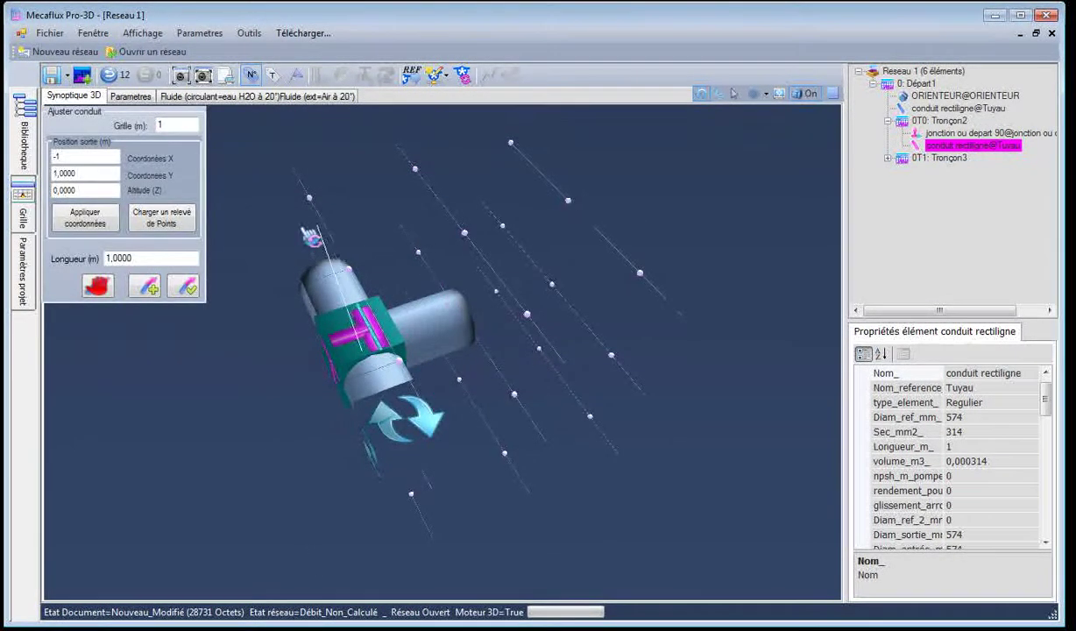
drag(275, 345, 291, 330)
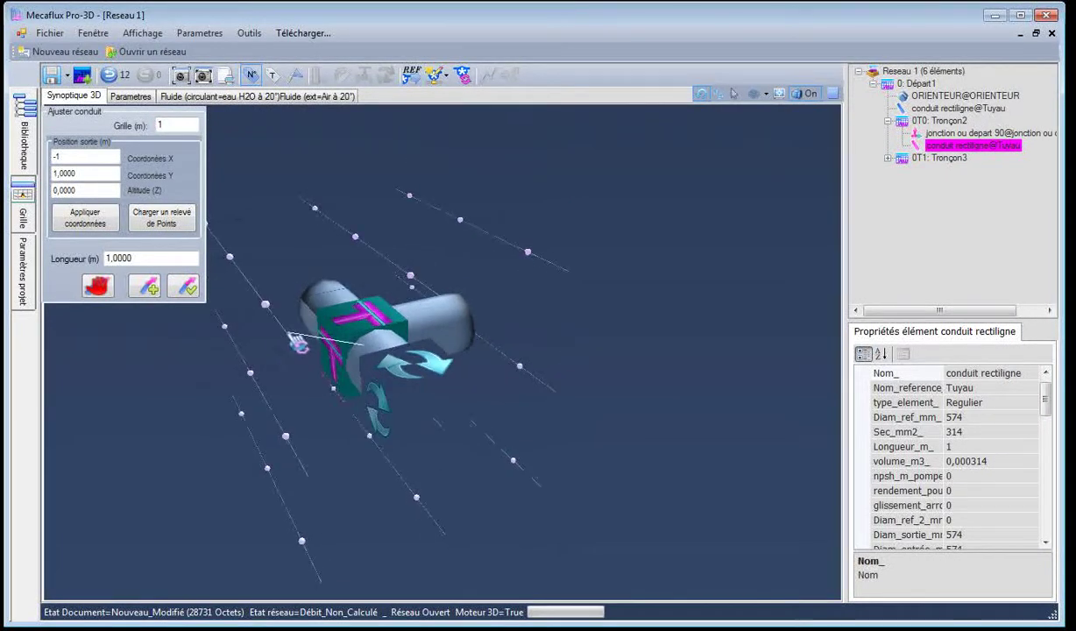
drag(252, 370, 252, 399)
drag(379, 328, 88, 355)
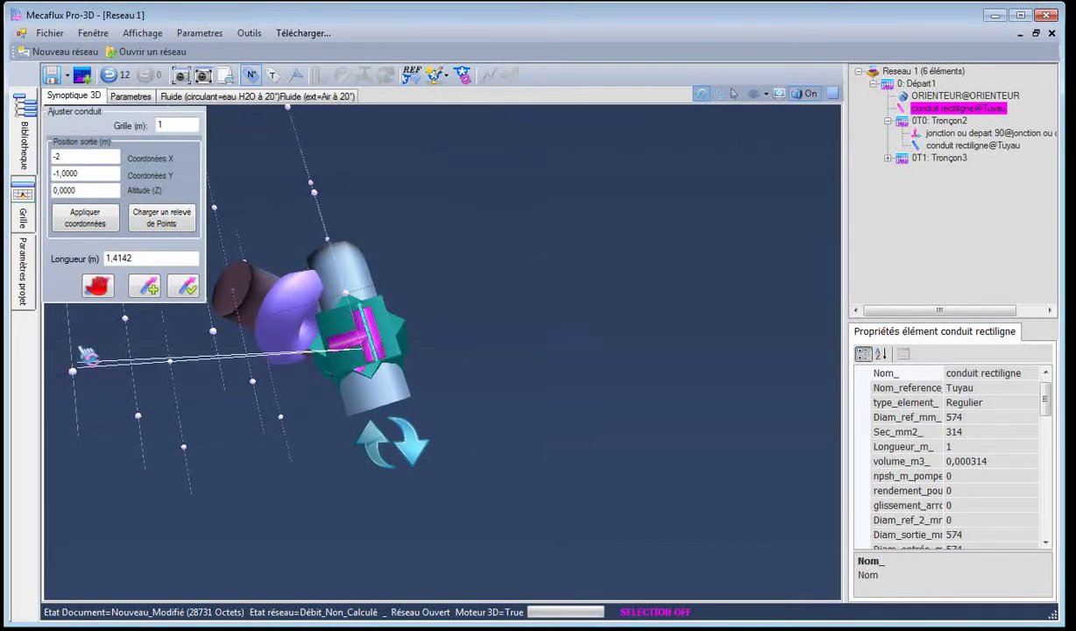
click(183, 287)
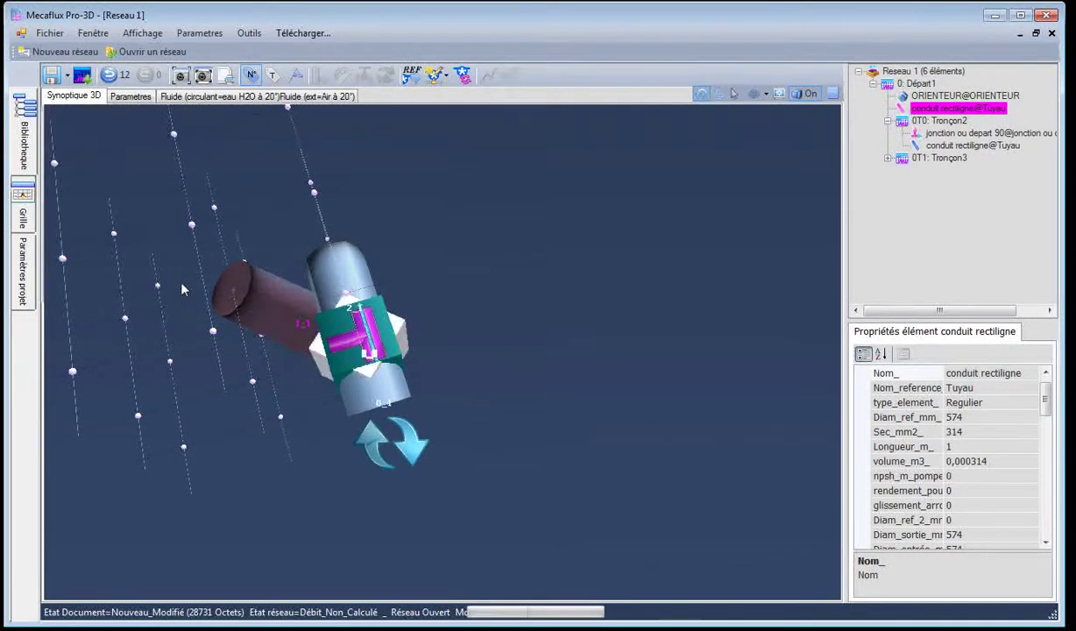
Reduce the end of the diagonal side branch abruptly to the plan's 355 mm diameter and extend it with a 355 mm duct
drag(271, 471, 342, 474)
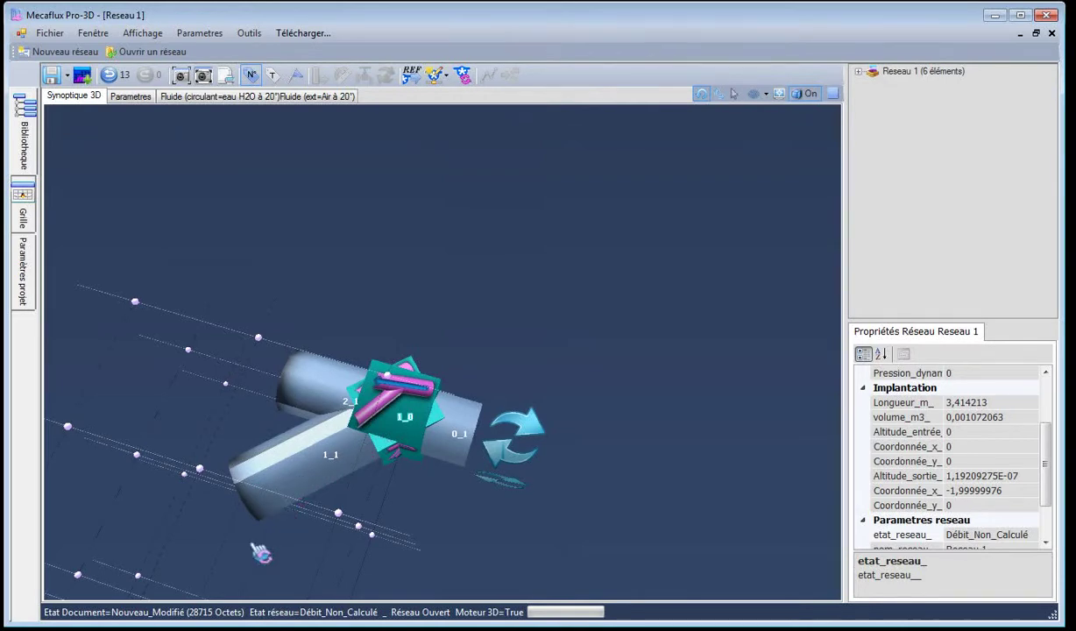
drag(254, 545, 284, 433)
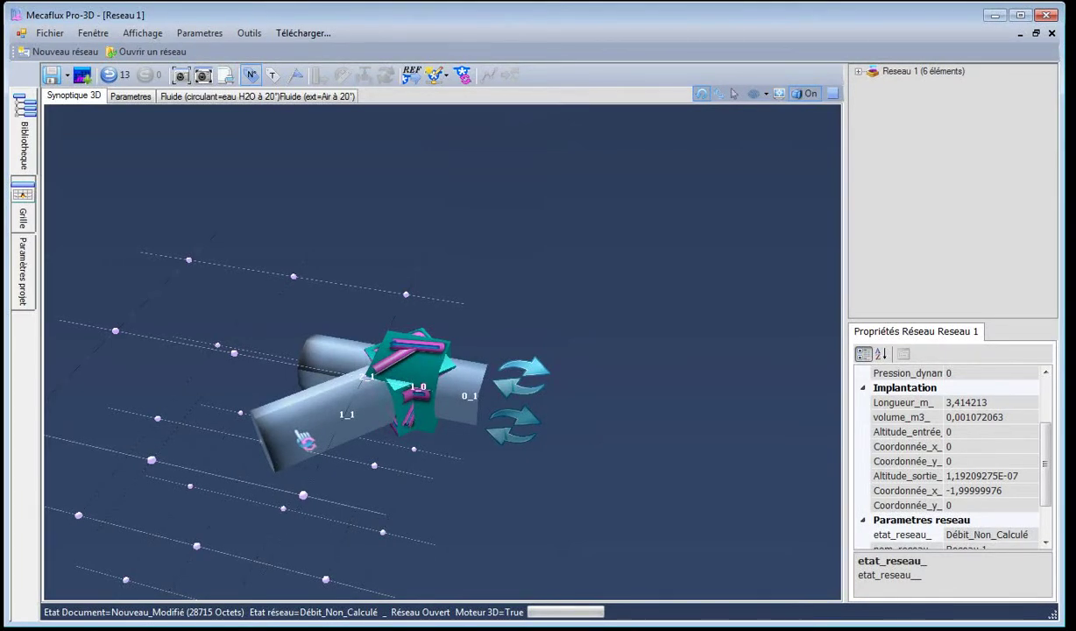
mouse_move(238, 448)
mouse_down()
mouse_move(231, 439)
mouse_move(252, 443)
mouse_up()
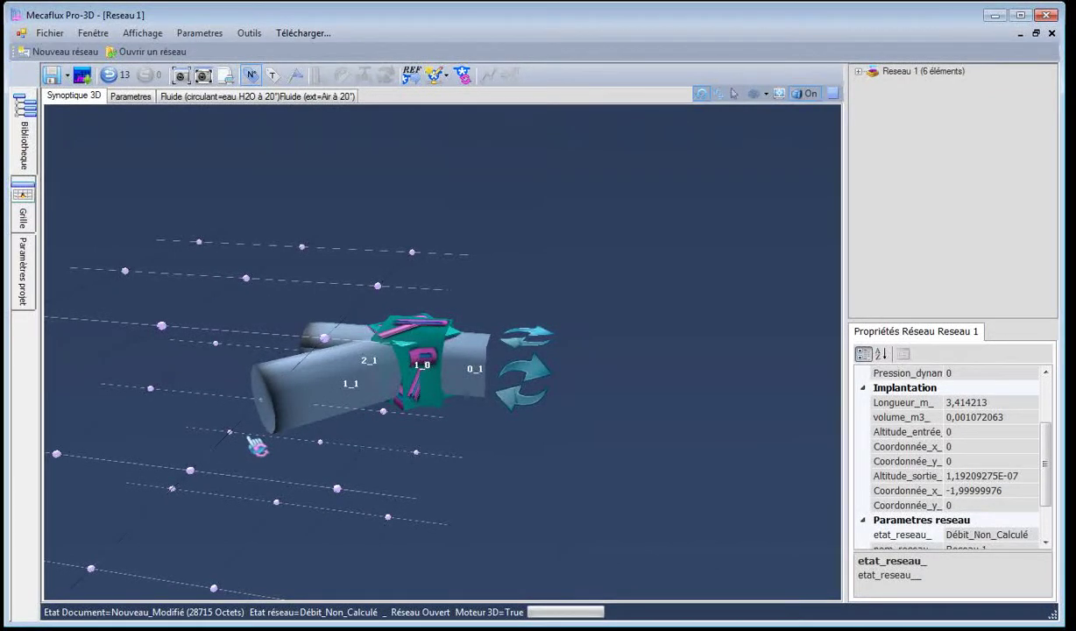
right_click(287, 412)
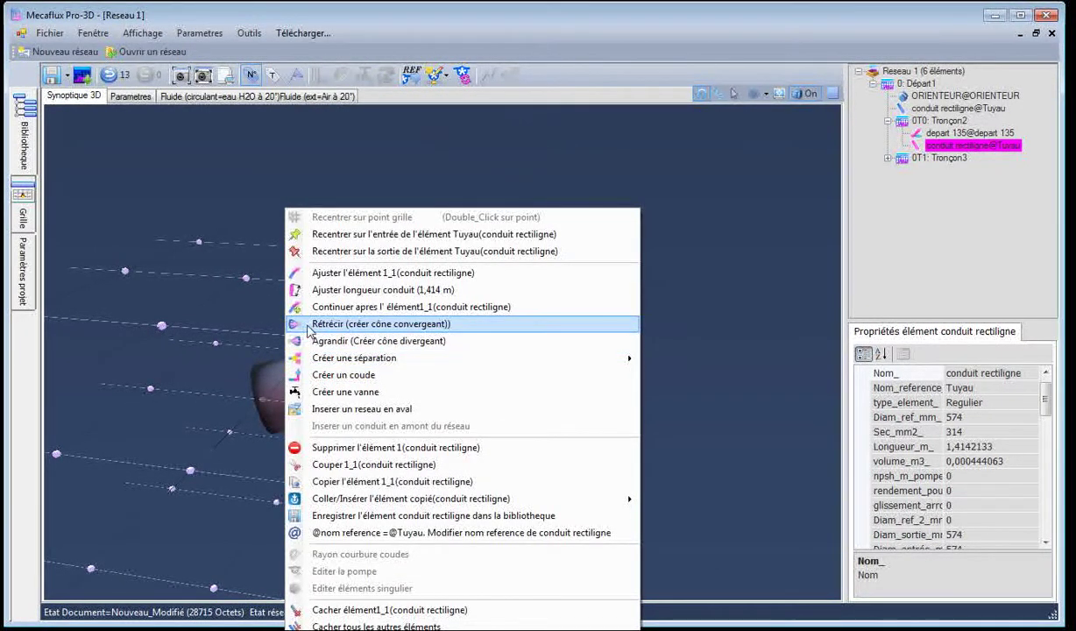
click(350, 324)
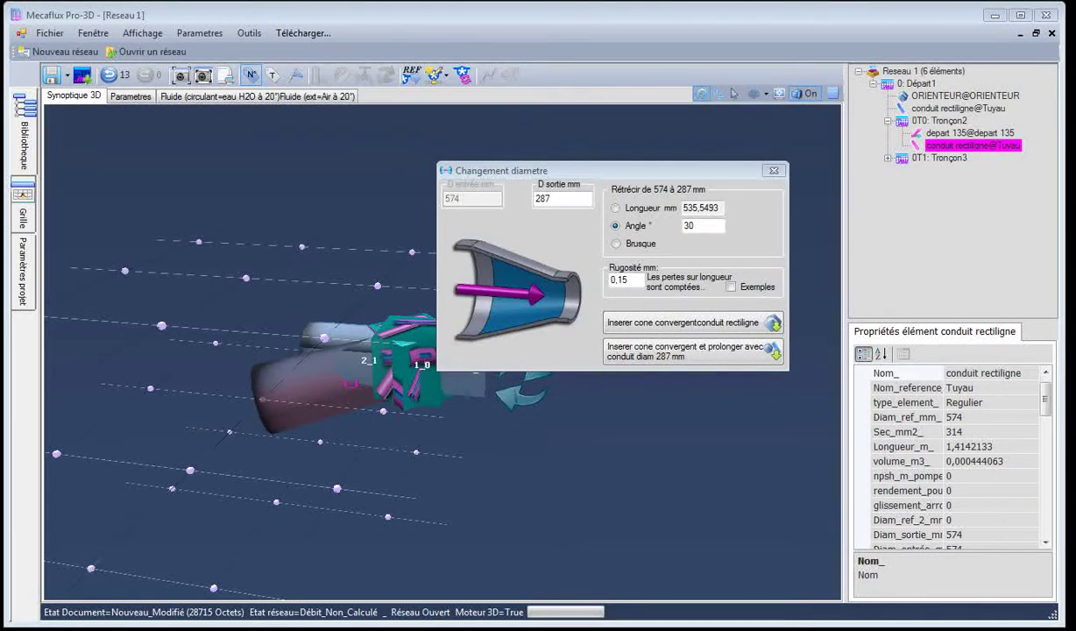
key(alt+Tab)
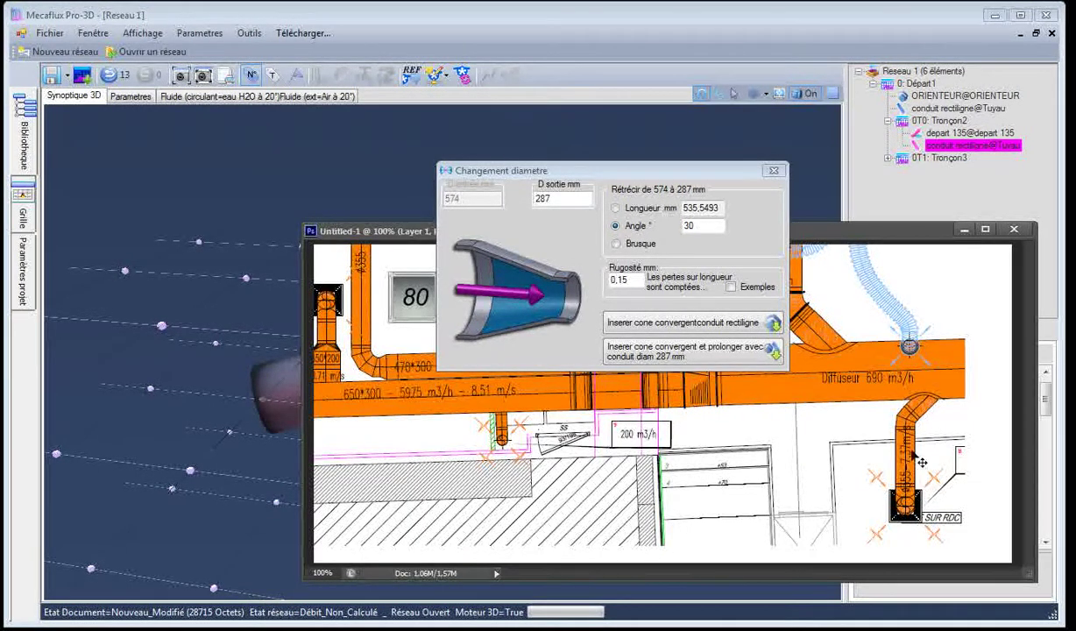
drag(552, 198, 520, 203)
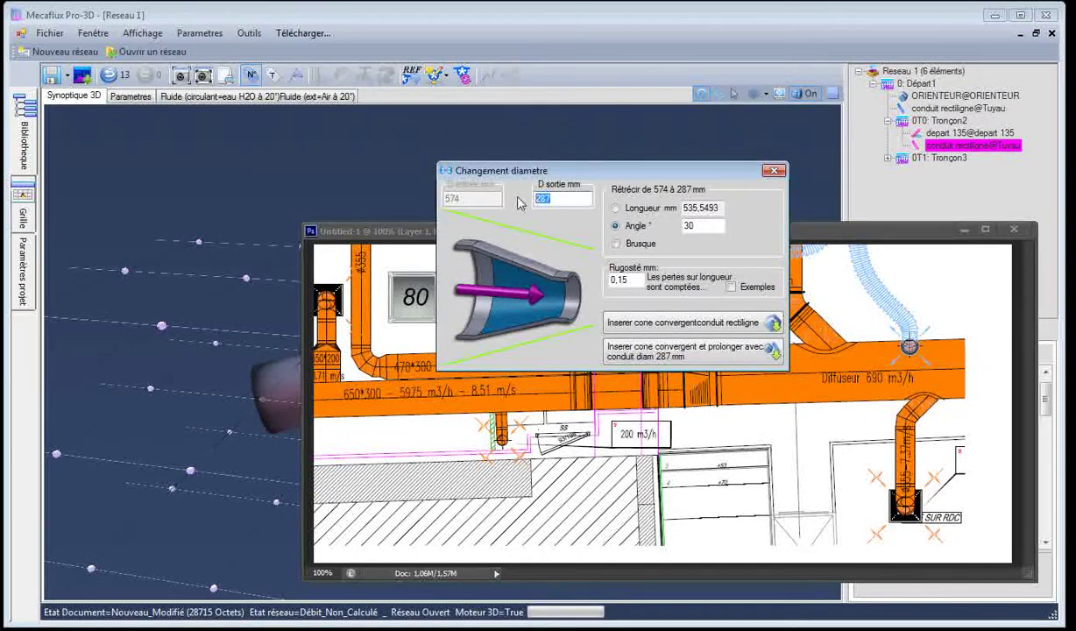
text(355)
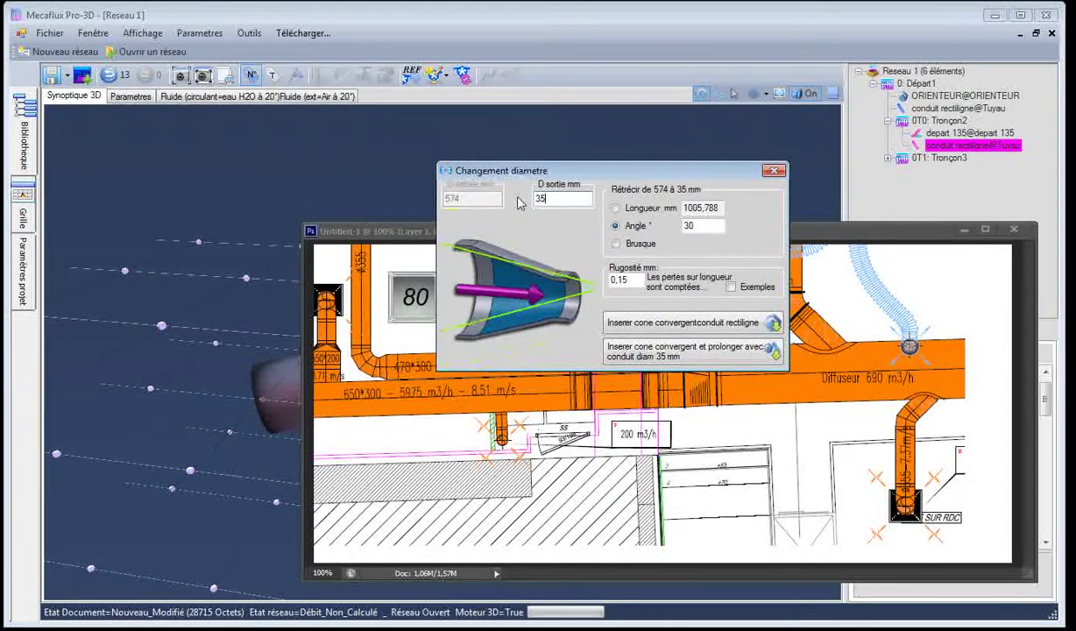
click(616, 245)
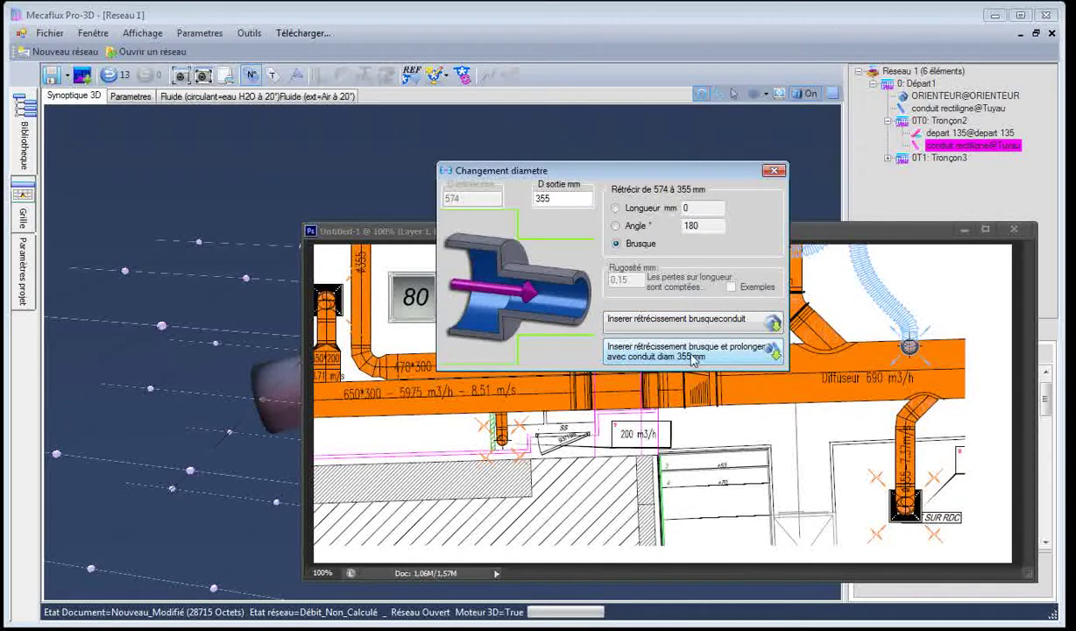
click(692, 351)
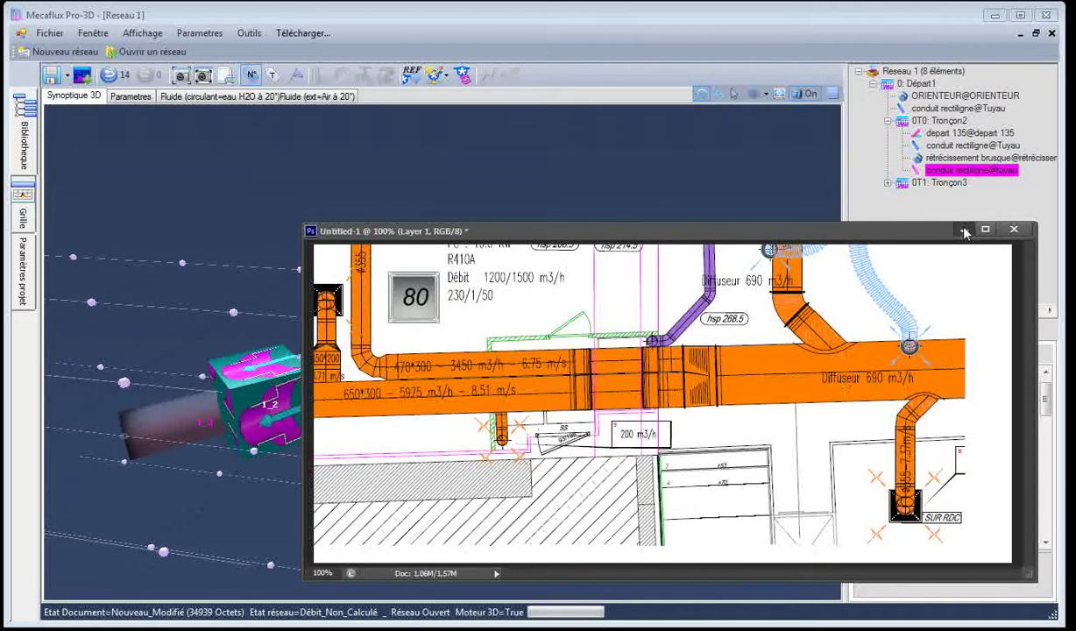
click(963, 231)
Shorten the 574 mm duct between the separation and the abrupt reduction to 0.3 m
click(338, 470)
drag(337, 470, 333, 501)
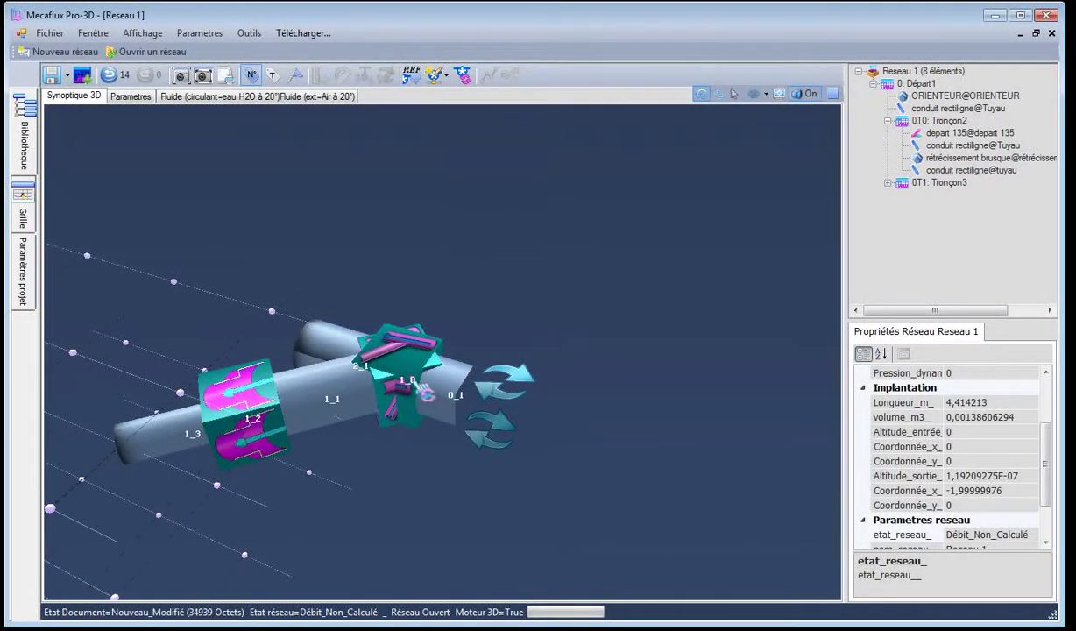
drag(313, 389, 258, 375)
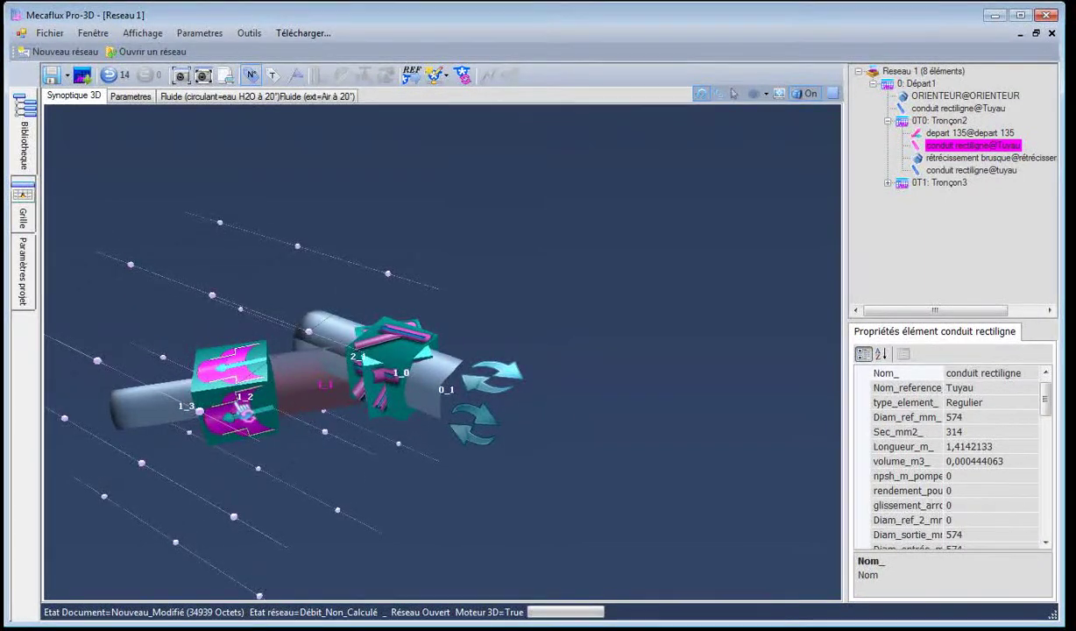
click(196, 397)
drag(146, 427, 407, 419)
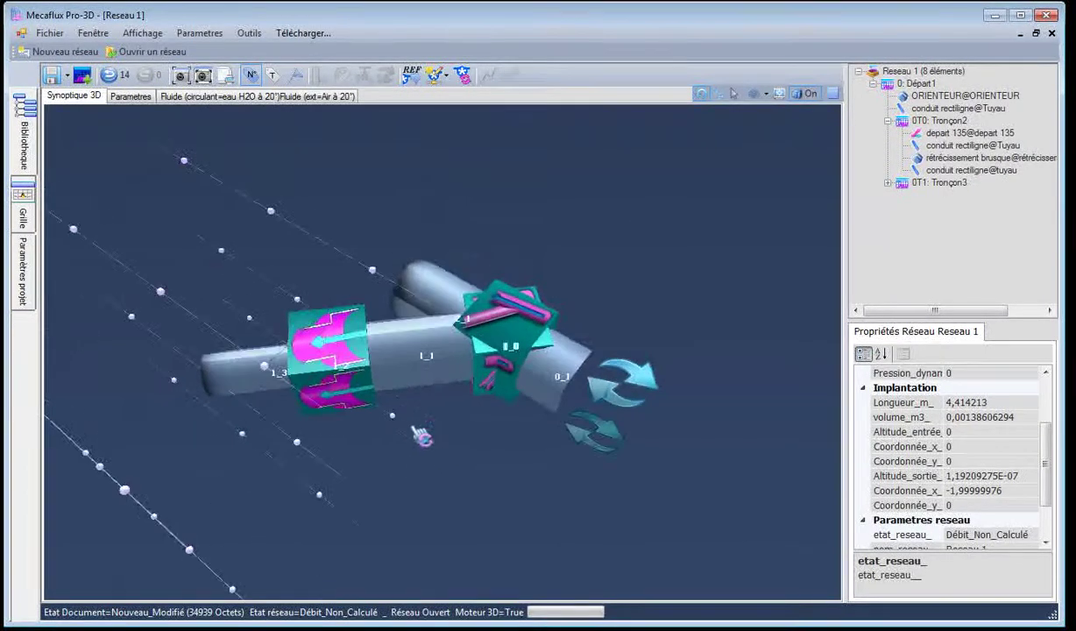
click(437, 390)
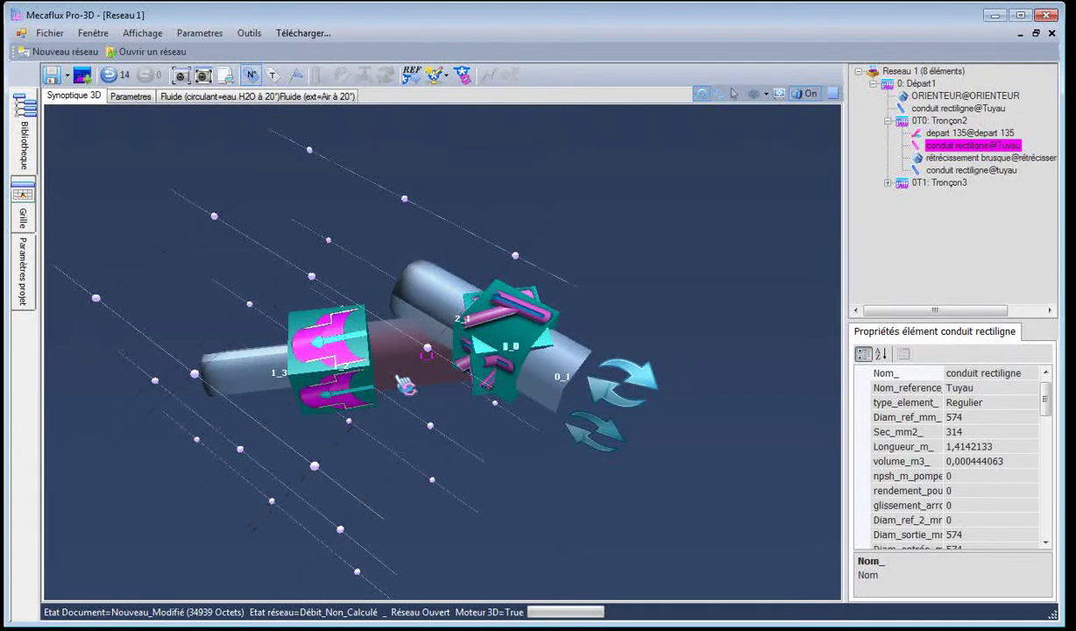
right_click(394, 372)
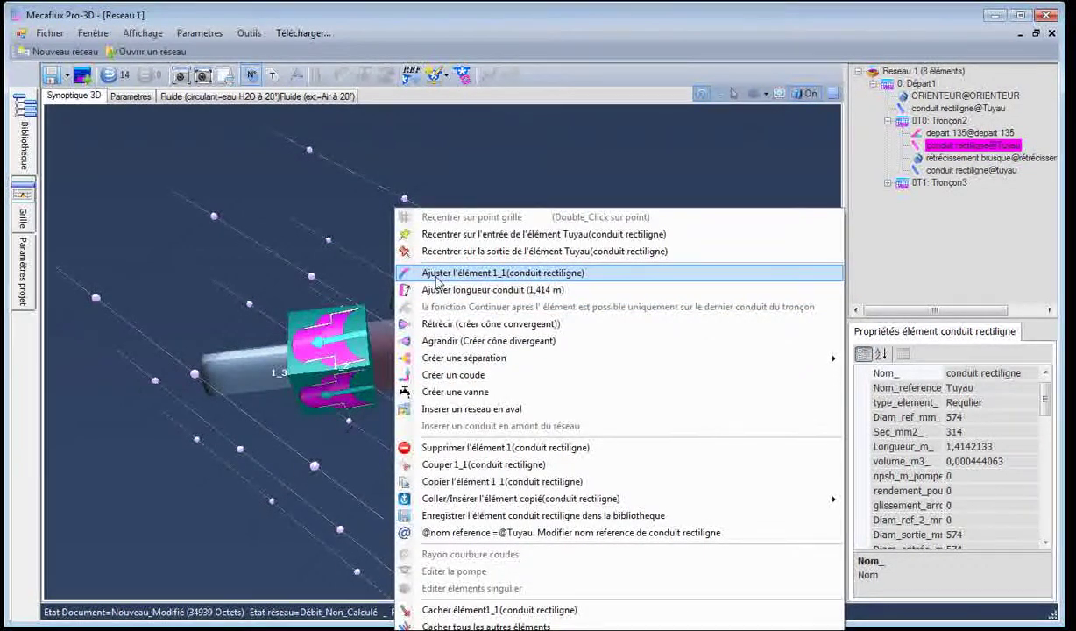
click(455, 289)
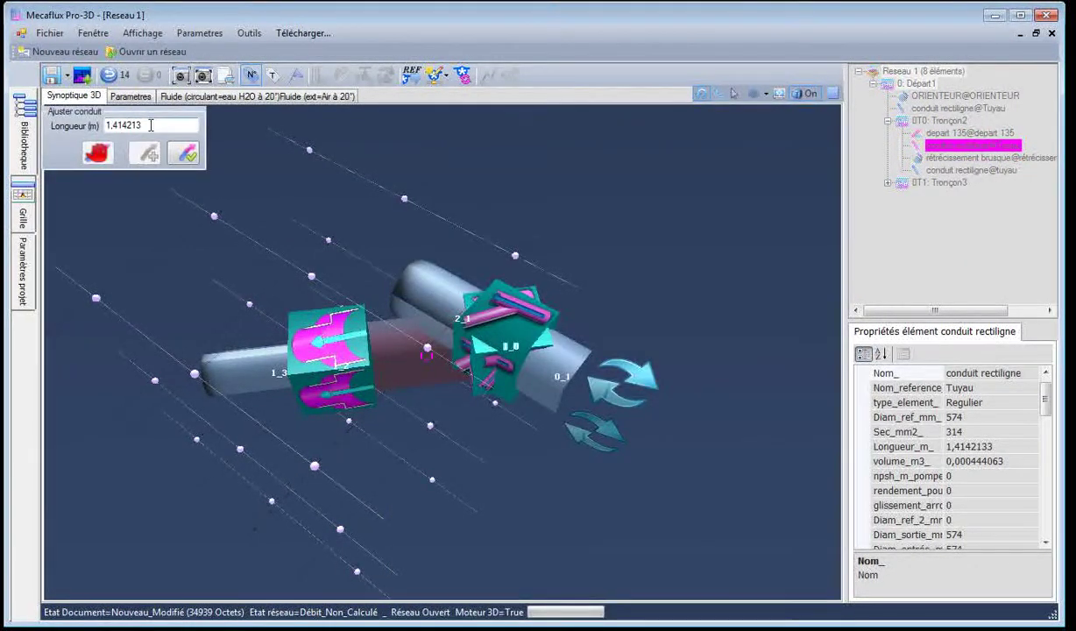
drag(151, 125, 103, 125)
text(1)
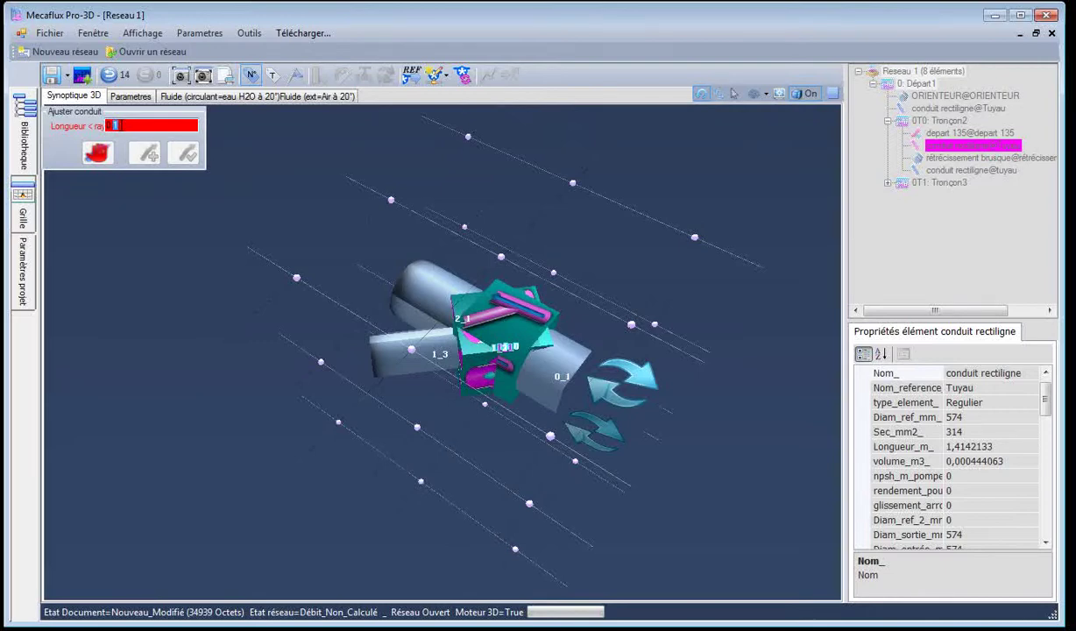
text(,1)
text(0)
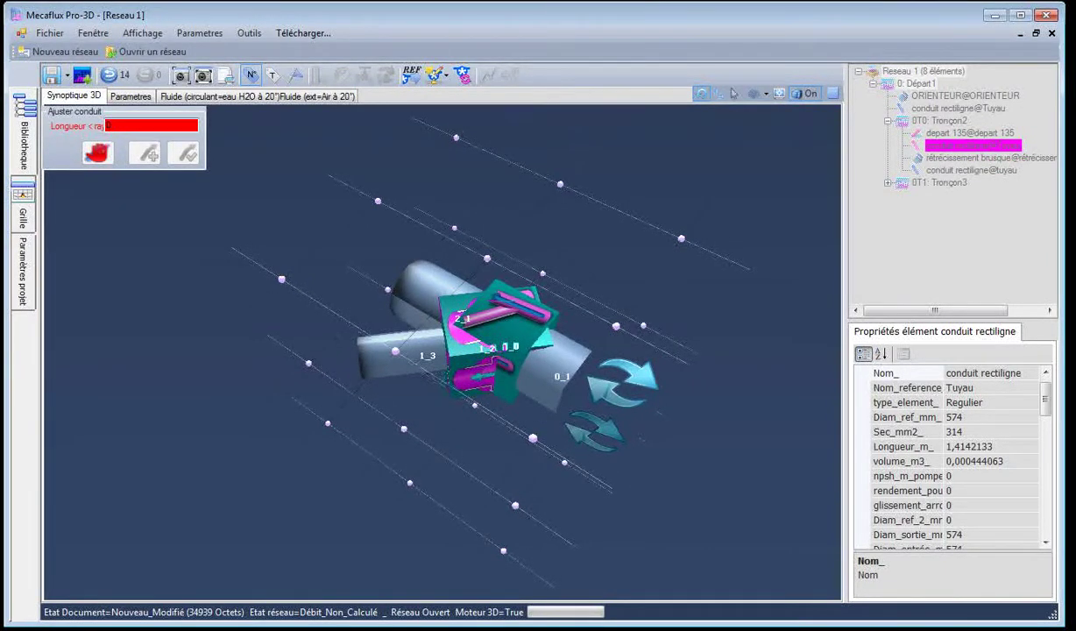
text(,3)
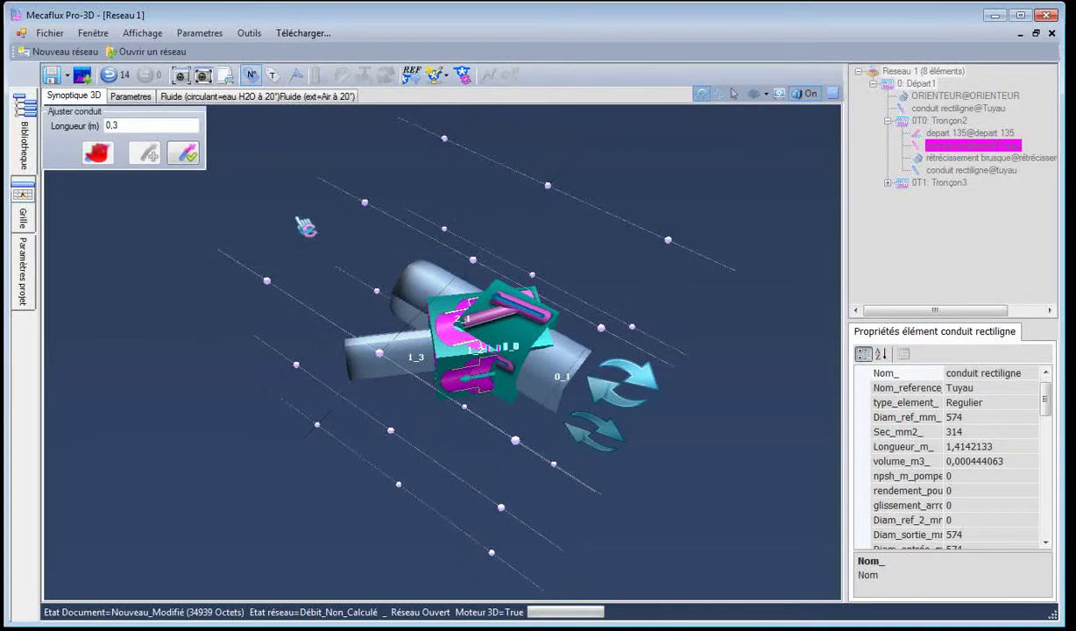
click(185, 158)
Check the branch's bend on the ventilation plan and confirm the 355 mm duct's length as 1 m
drag(252, 384, 572, 473)
click(434, 441)
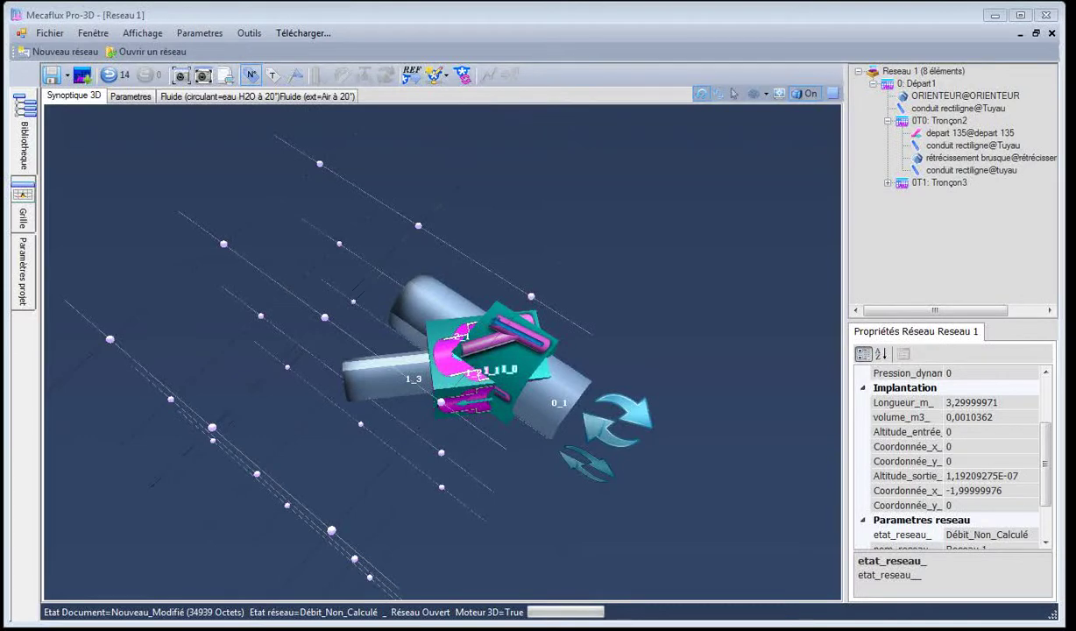
key(alt+Tab)
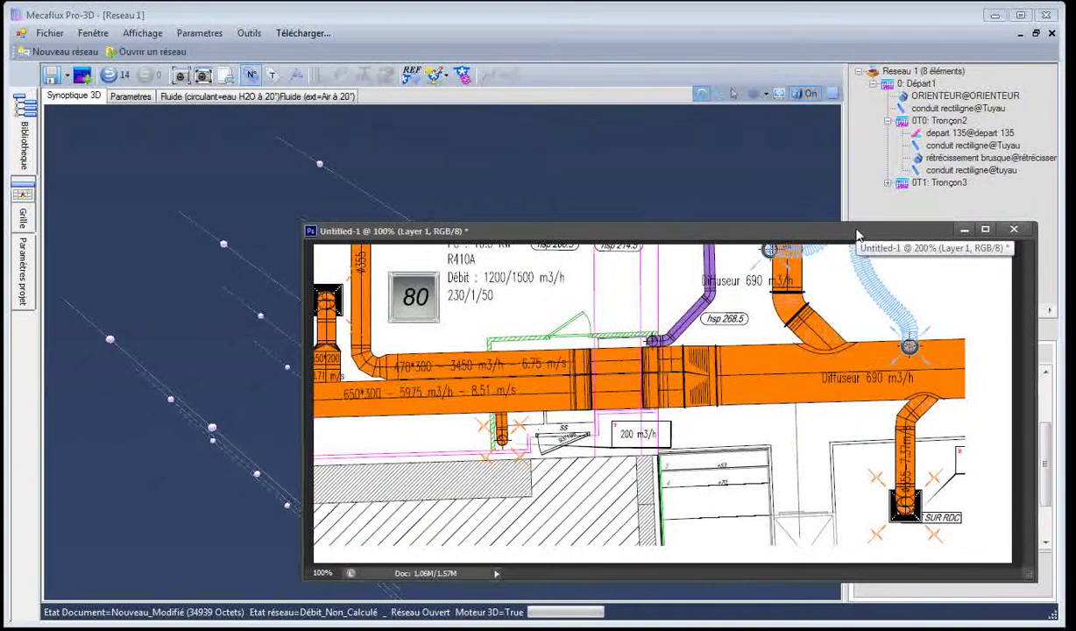
drag(859, 233, 896, 227)
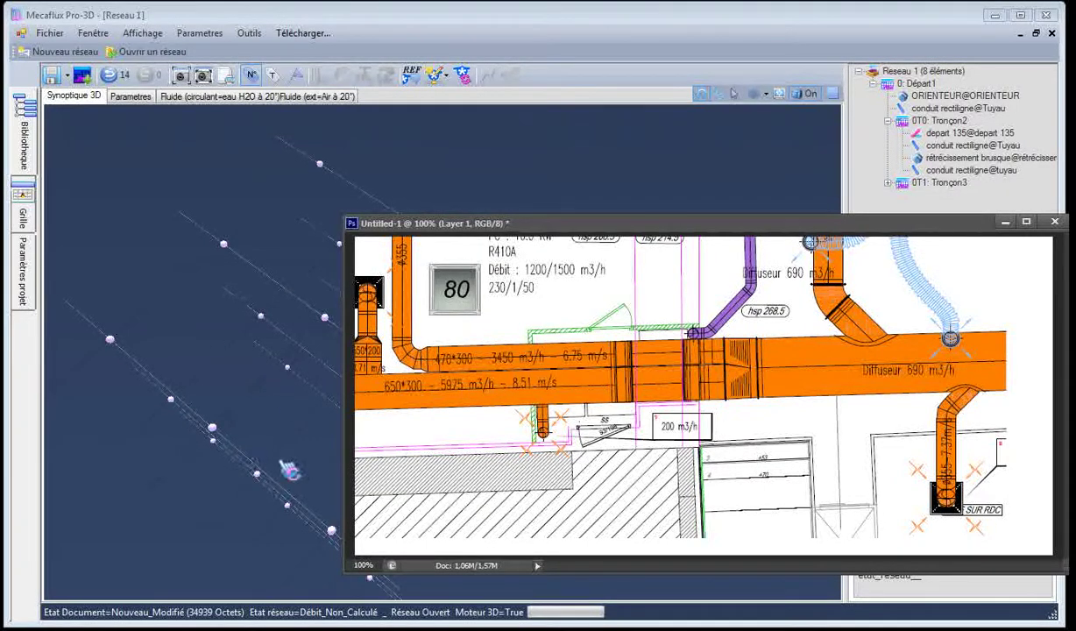
click(272, 427)
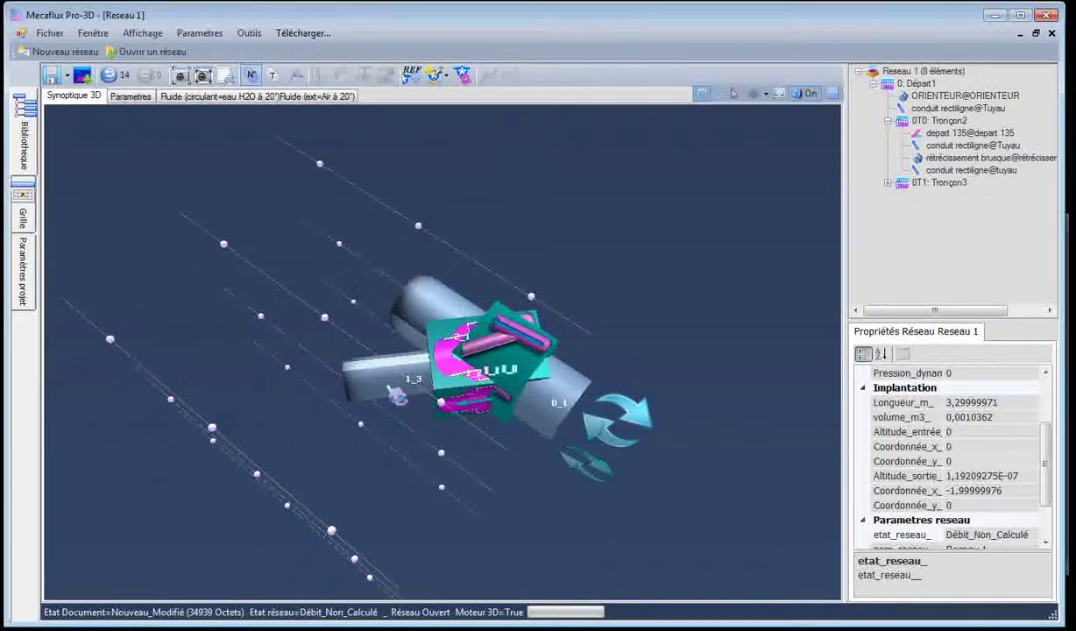
click(386, 394)
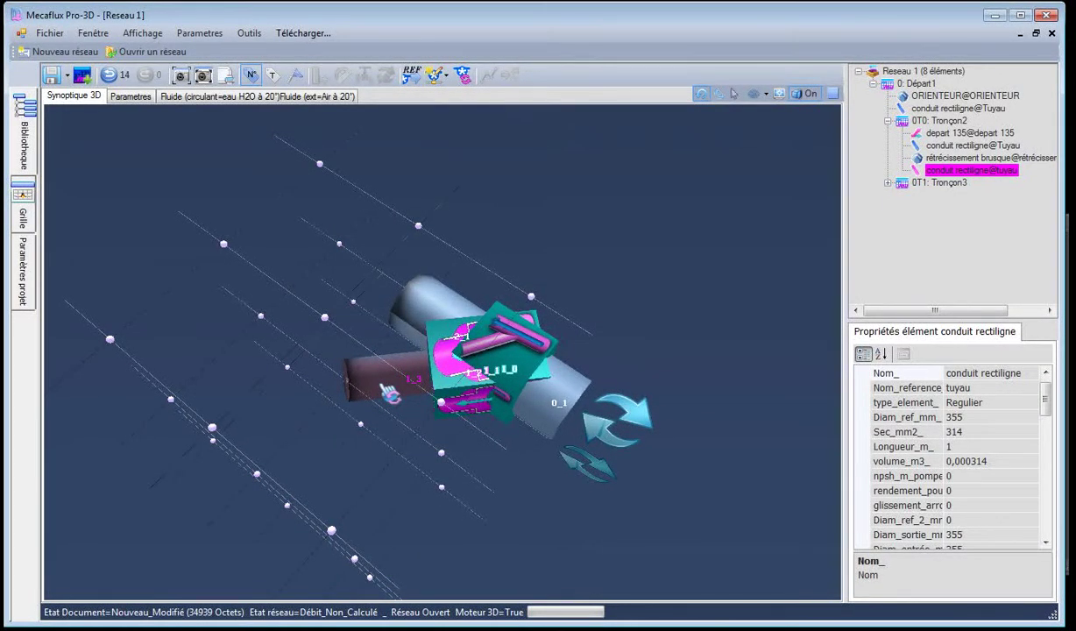
right_click(387, 393)
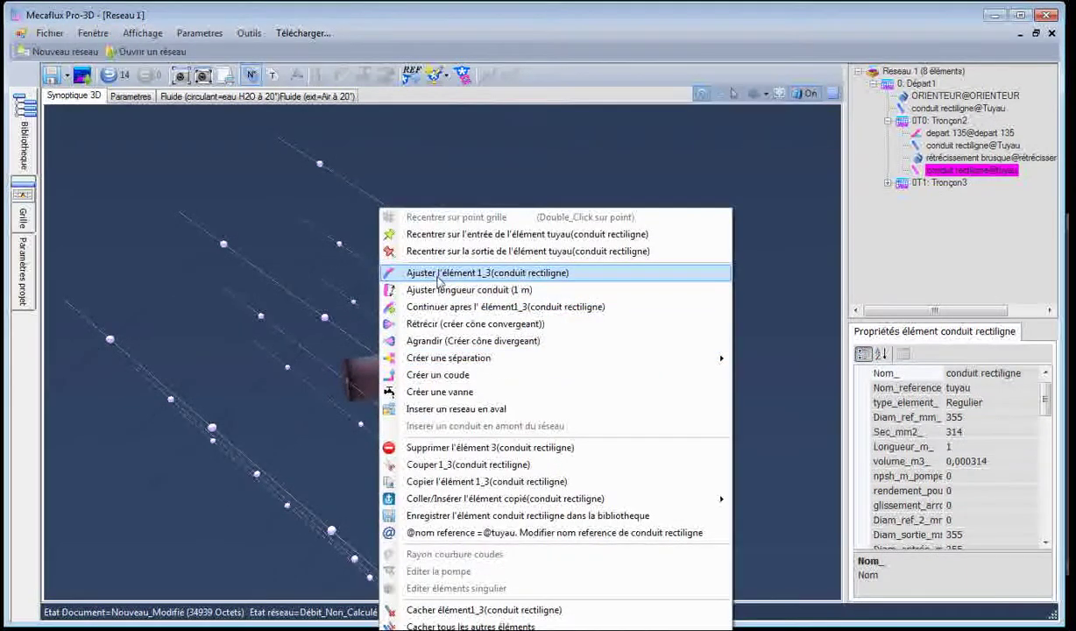
click(441, 275)
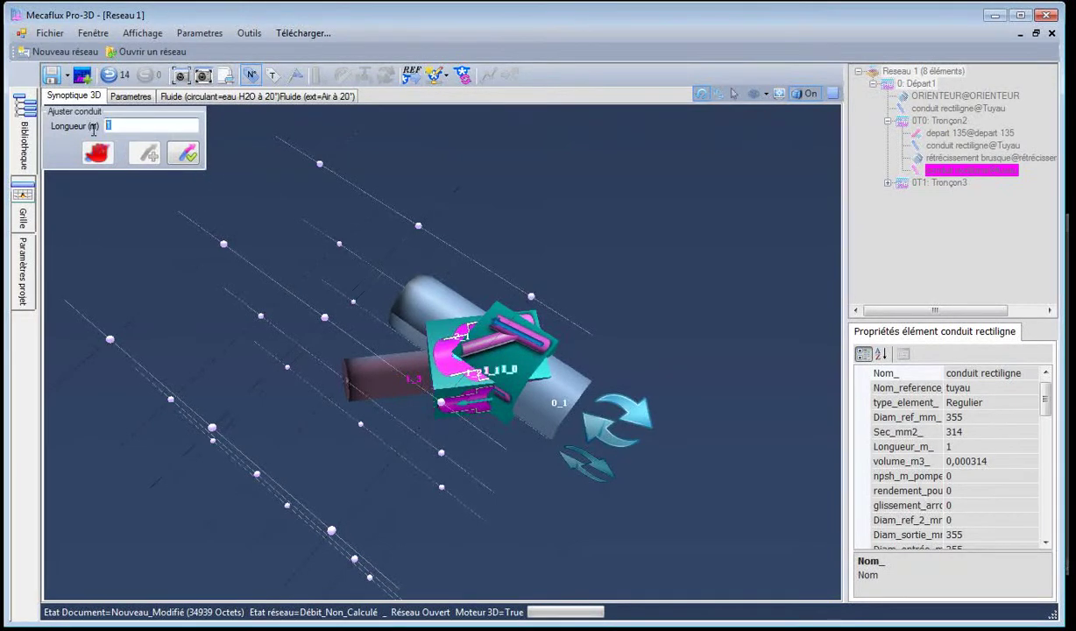
click(185, 156)
Continue the 355 mm branch with an angled 1 m duct, placing its outlet at X -1.9192, Y -1.9192, altitude 0
right_click(359, 380)
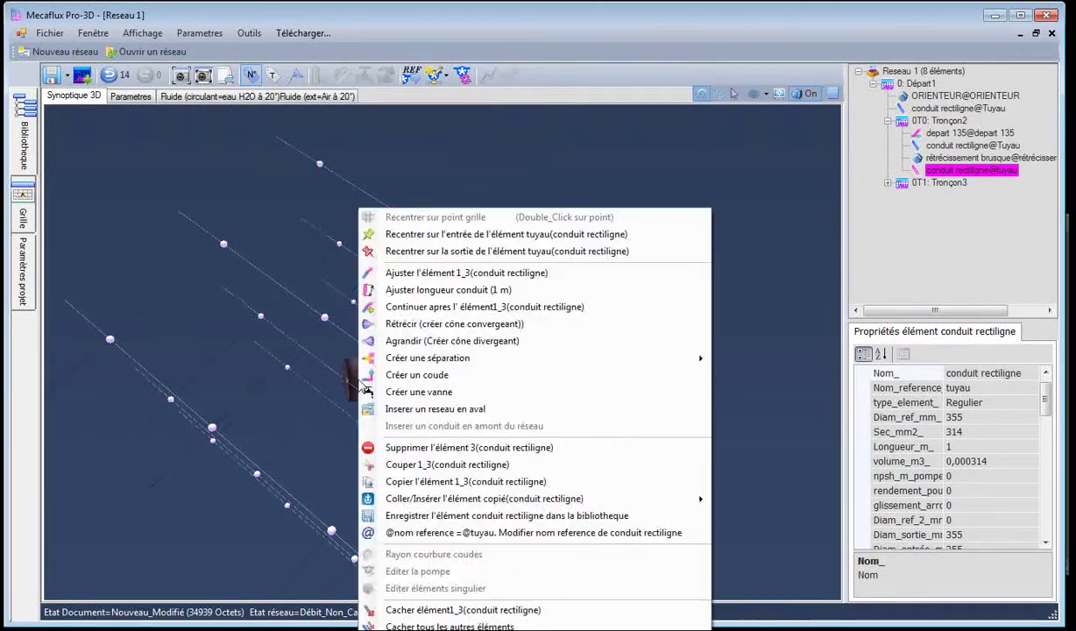
click(412, 306)
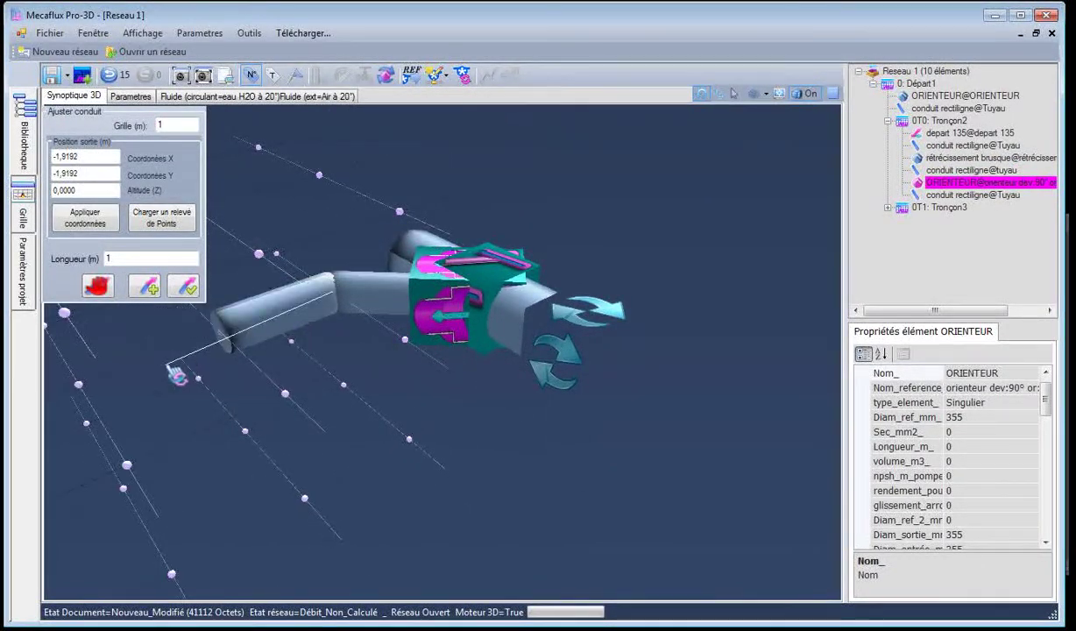
click(183, 286)
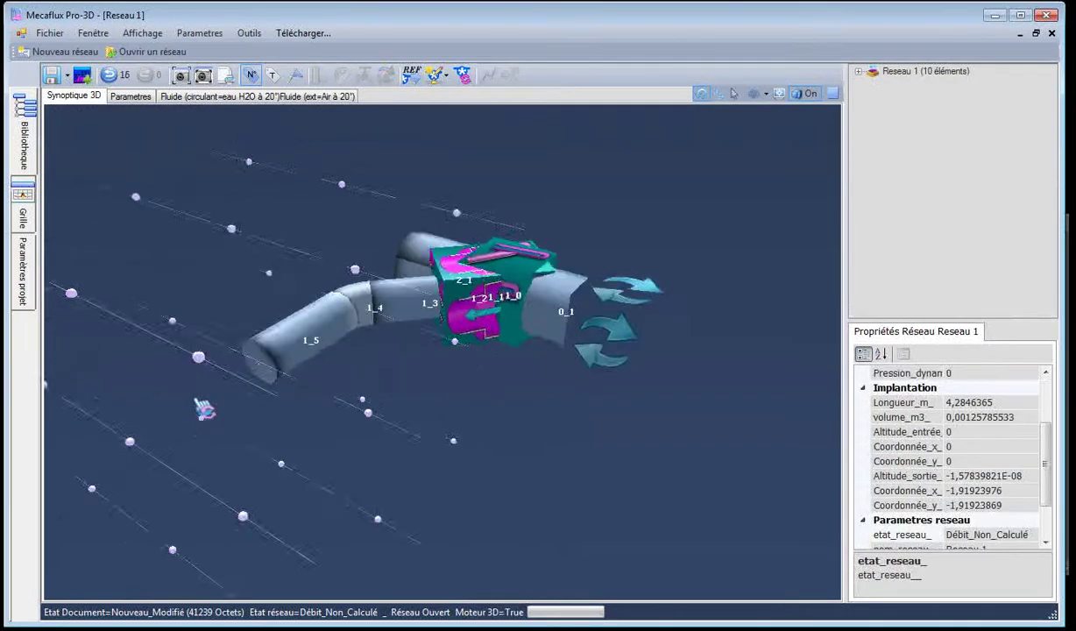
Continue the angled 355 mm branch with a vertical 3 m duct, placing its outlet at X -1.9192, Y -1.9192, altitude -3
drag(517, 491, 589, 419)
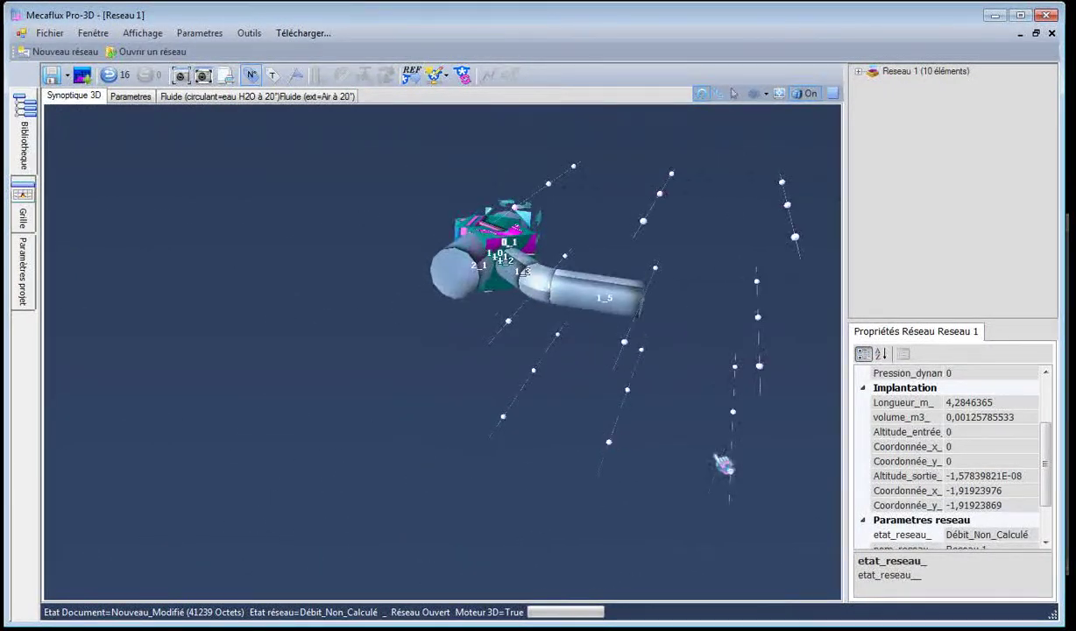
key(alt+Tab)
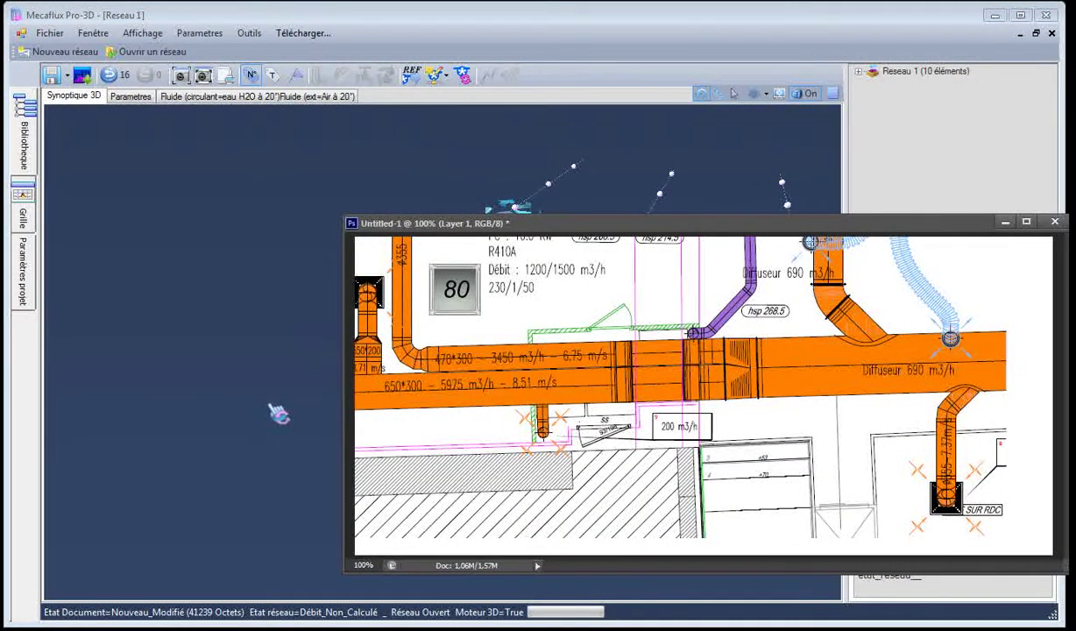
click(223, 407)
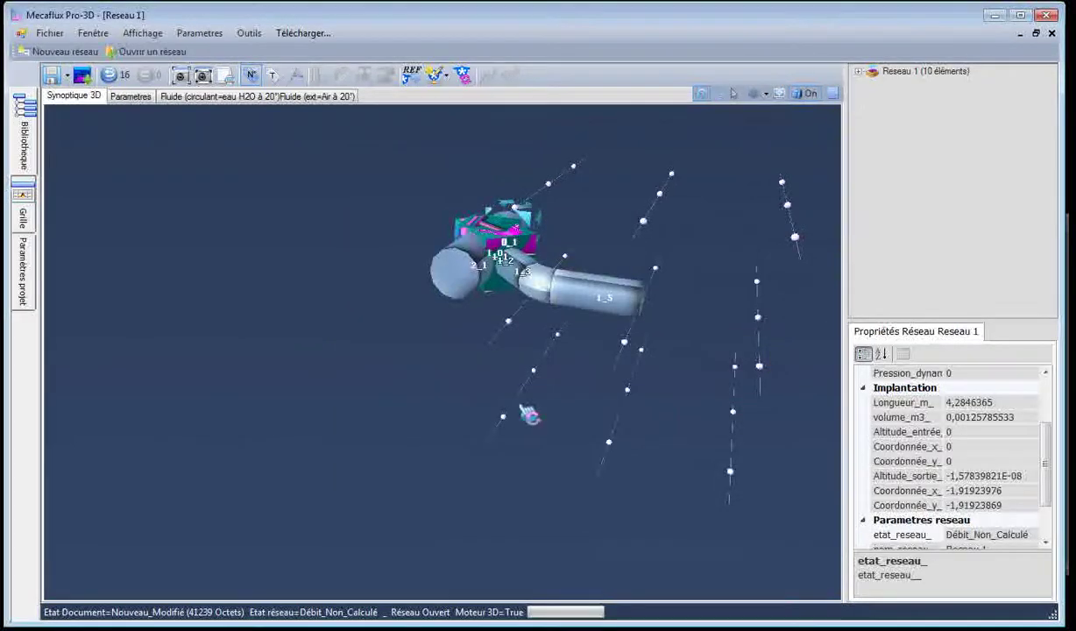
drag(600, 365, 560, 337)
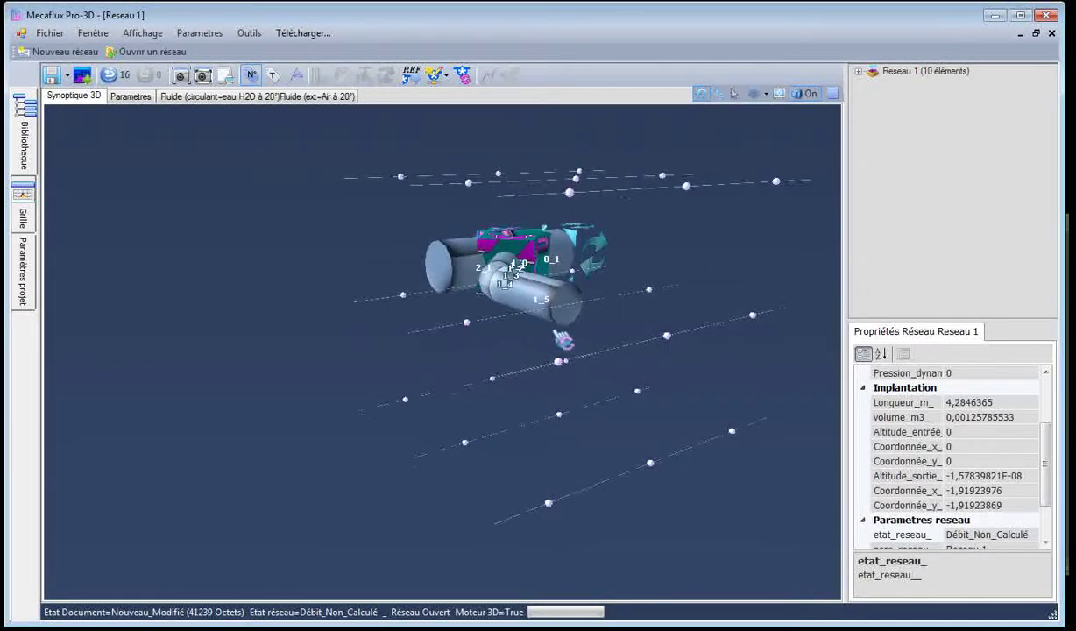
click(567, 322)
right_click(555, 325)
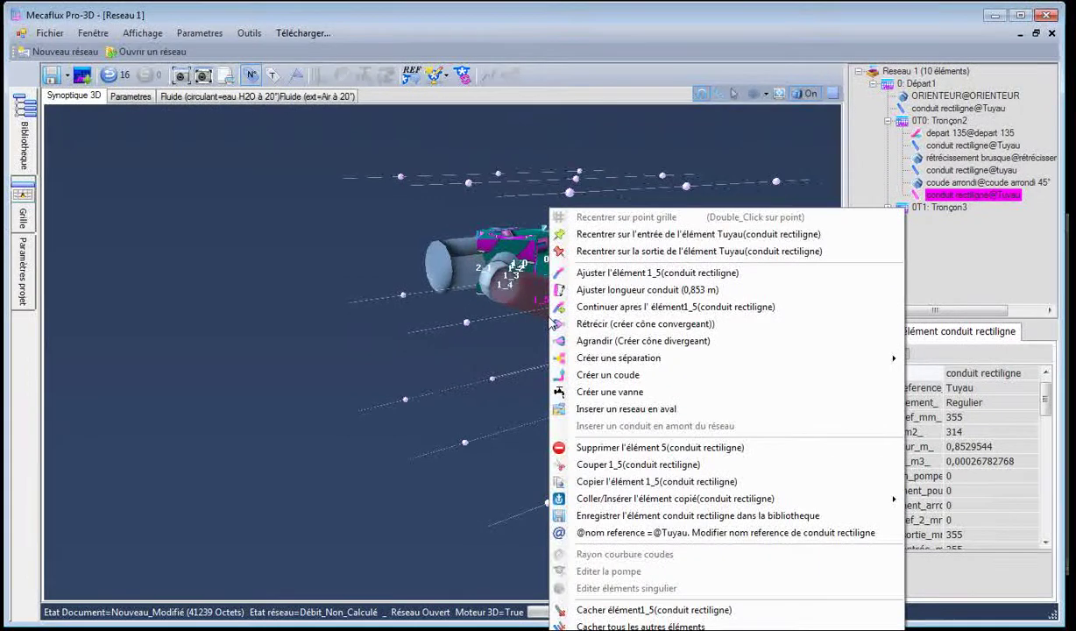
click(578, 307)
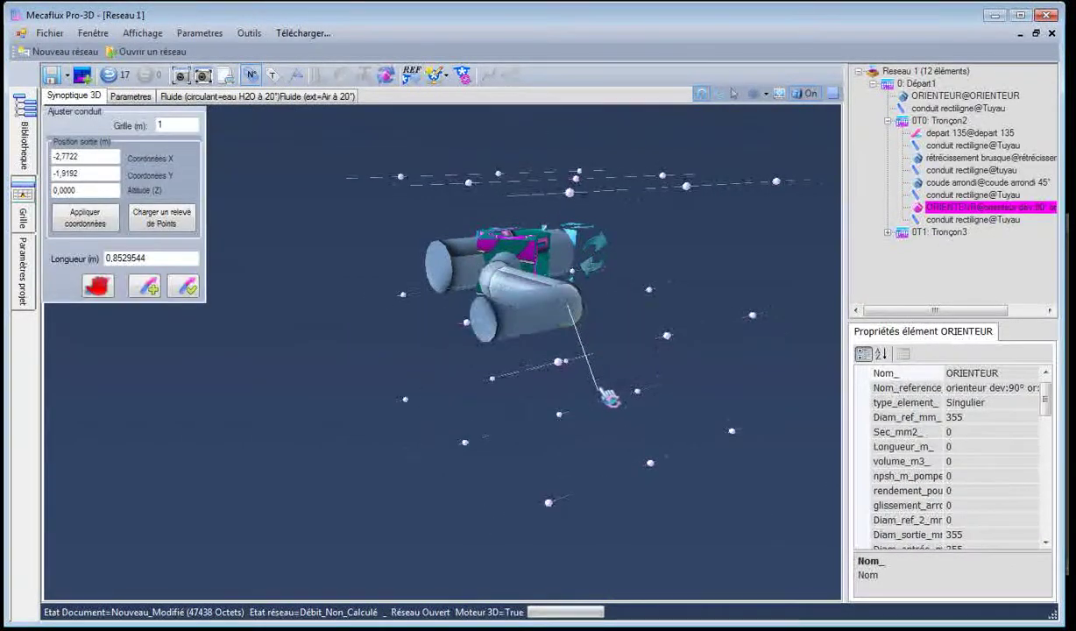
drag(601, 389, 537, 378)
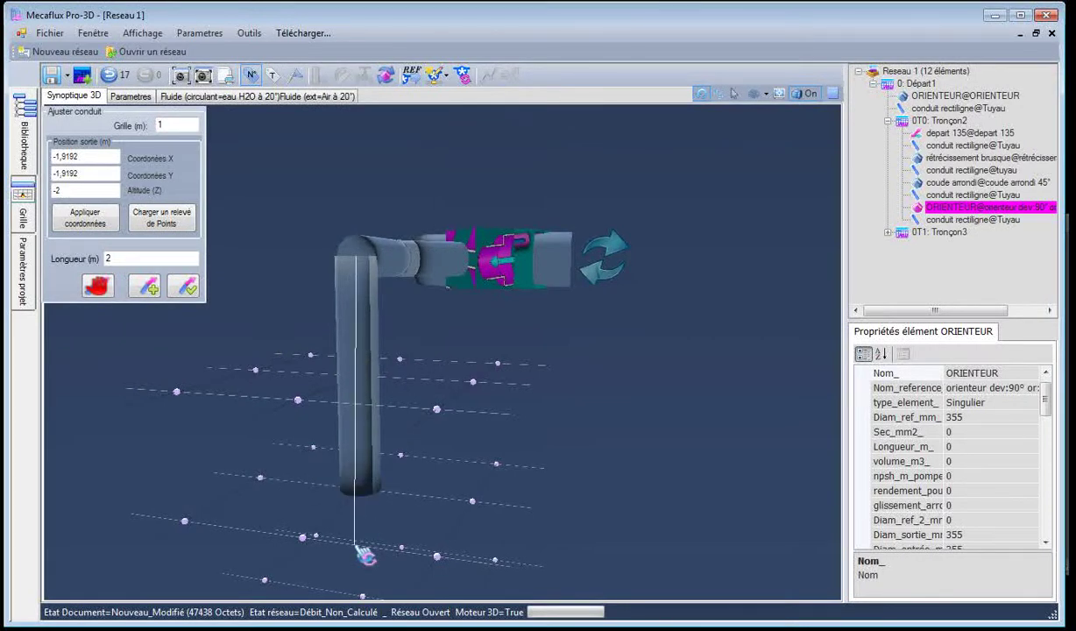
drag(378, 546, 390, 494)
click(382, 483)
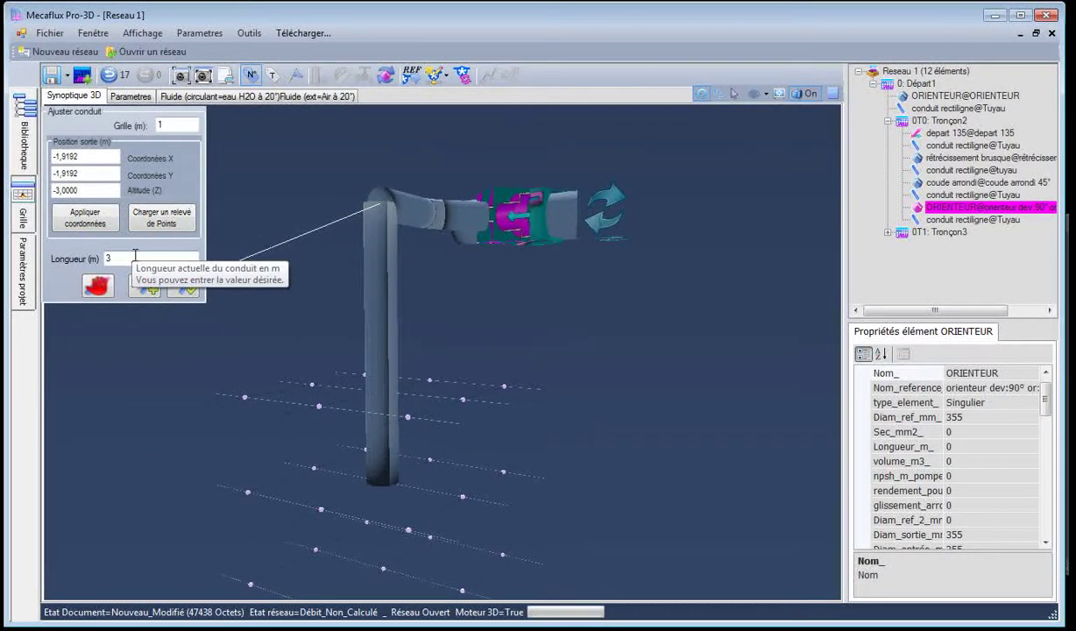
click(183, 287)
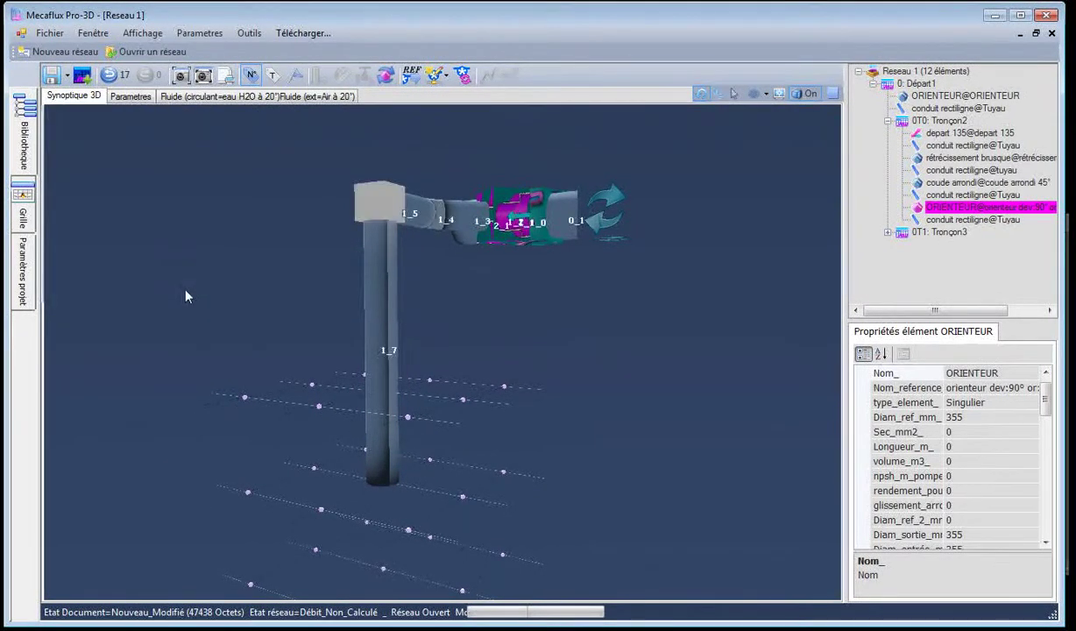
drag(186, 296, 208, 337)
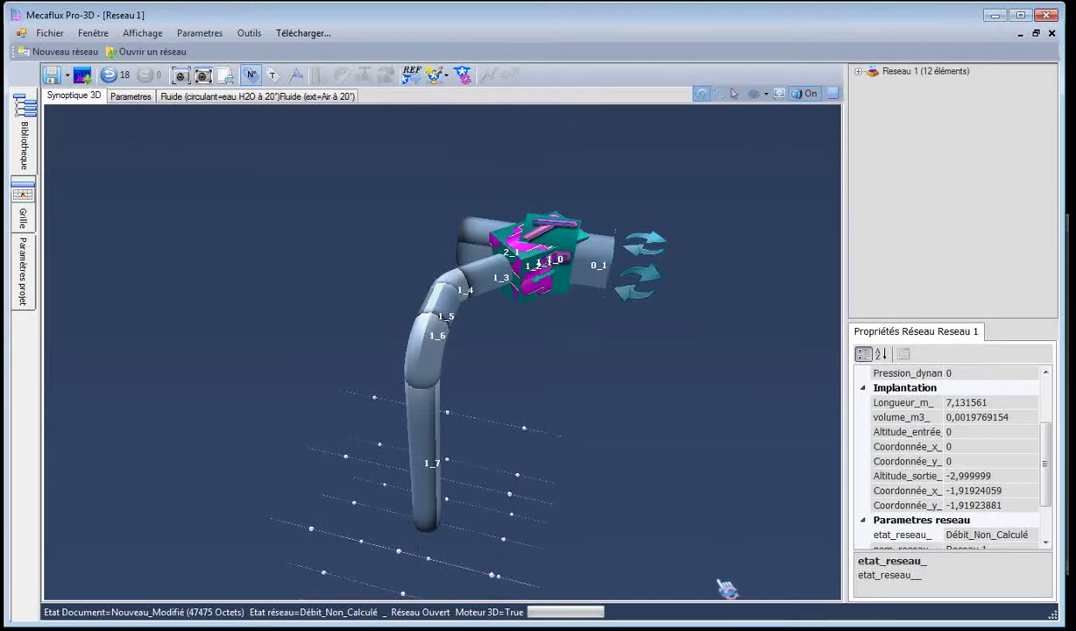
Check the next takeoff on the ventilation plan and create a 90° separation at the end of the straight 574 mm main duct
key(alt+Tab)
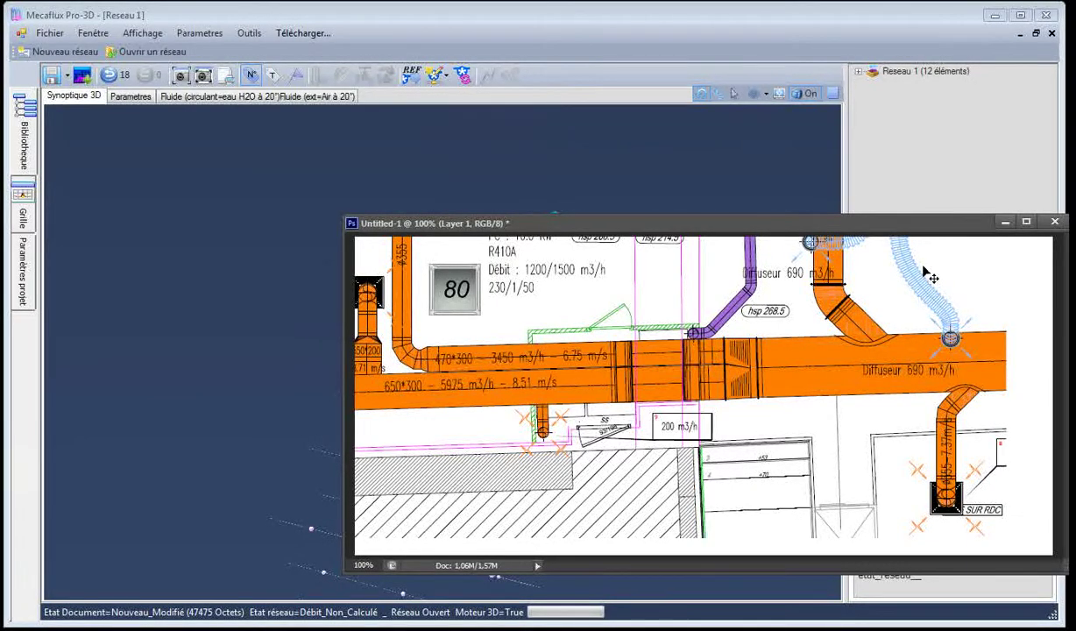
click(252, 336)
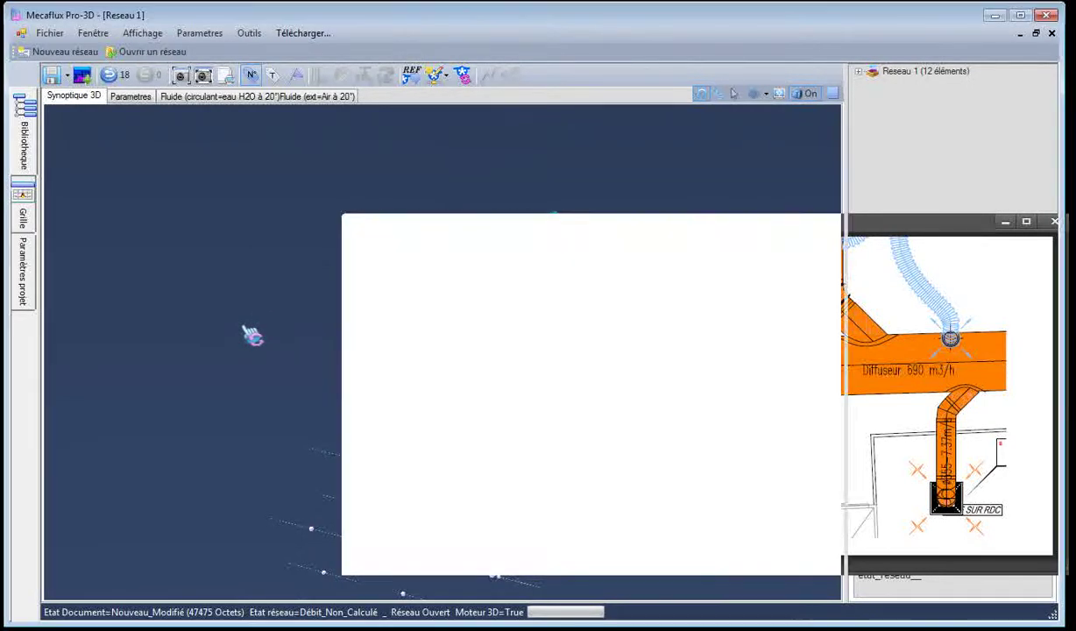
drag(603, 370, 505, 409)
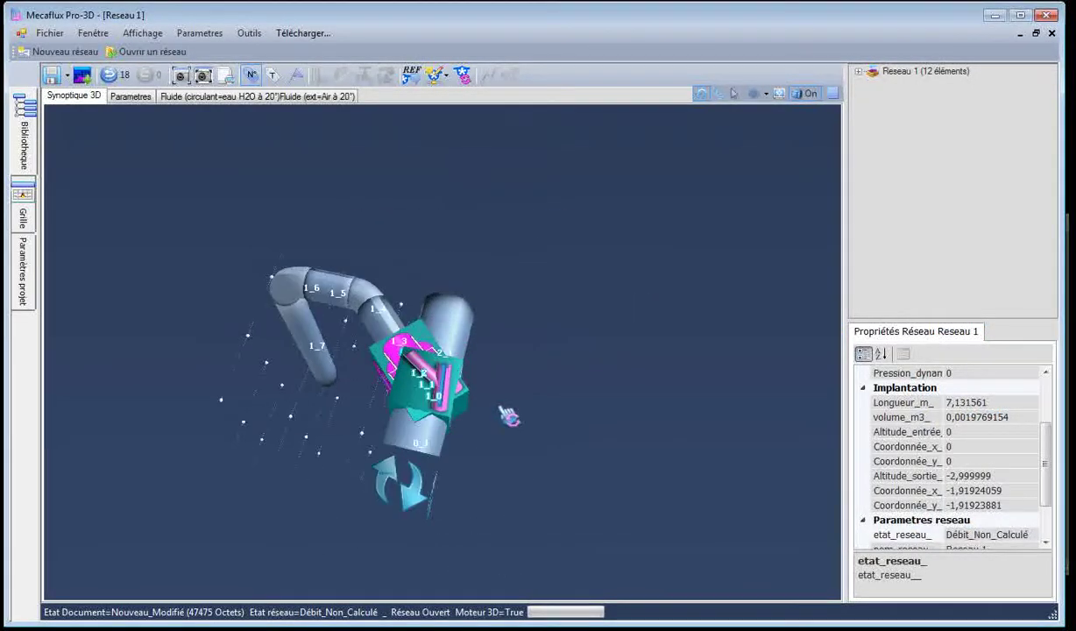
click(464, 340)
right_click(457, 328)
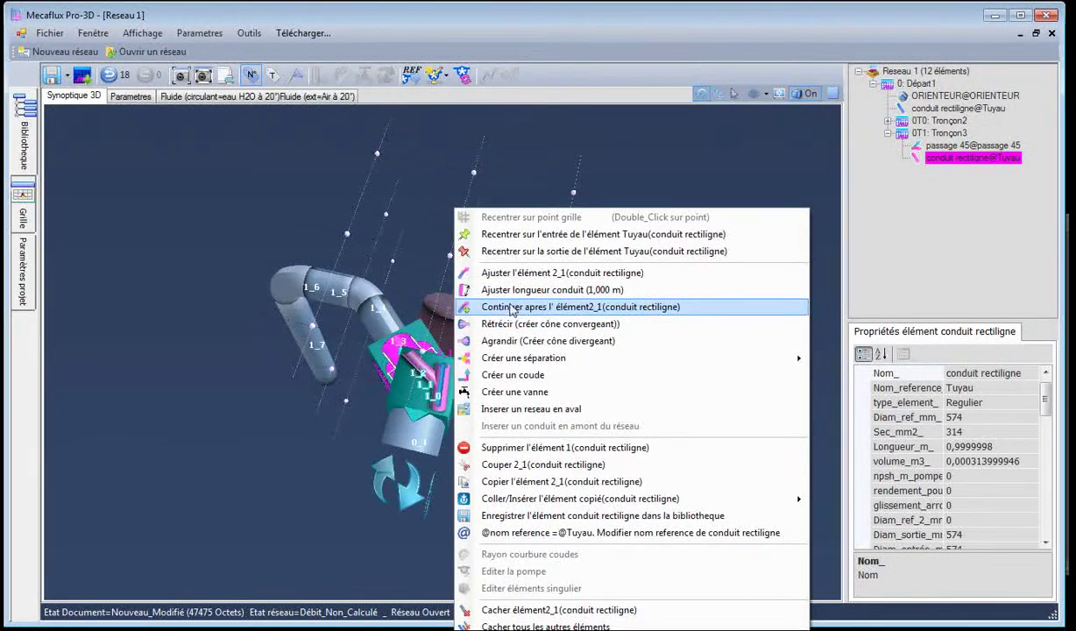
mouse_move(521, 361)
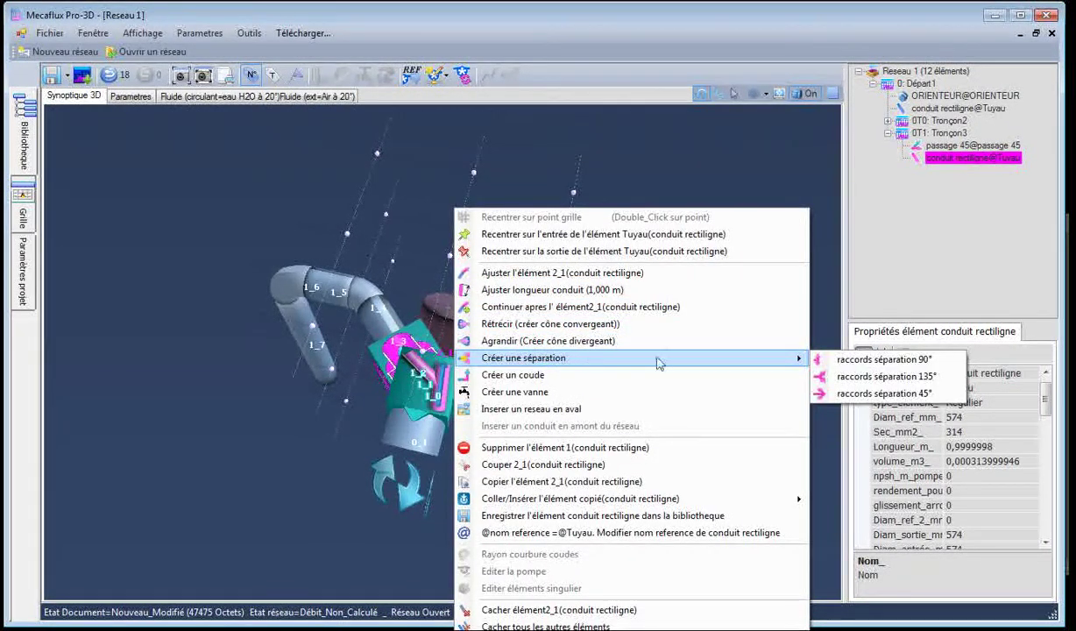
click(874, 360)
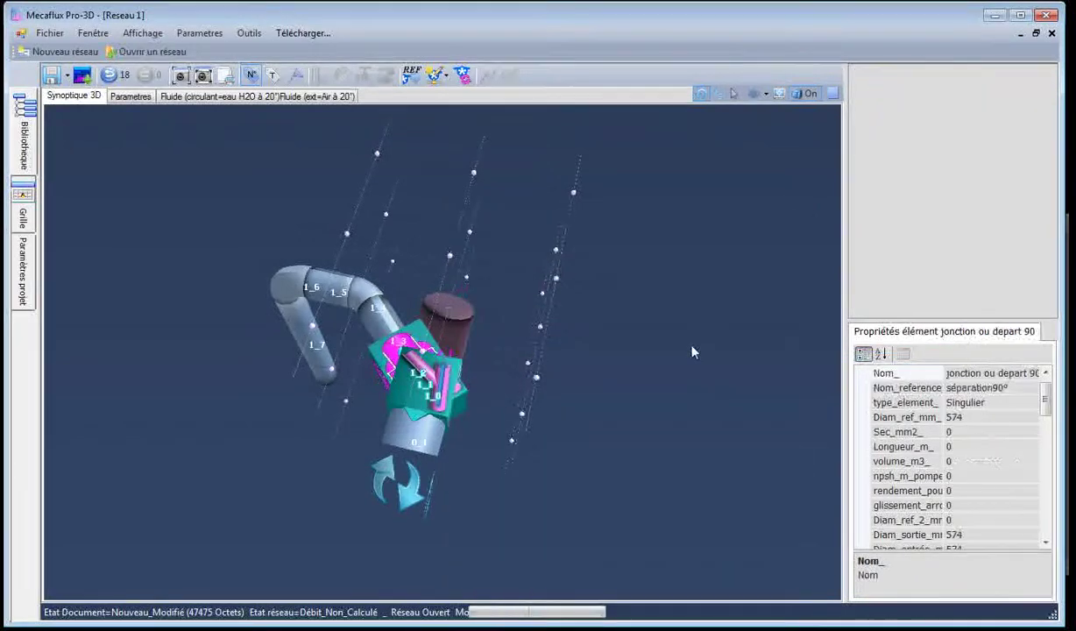
Realign the new separation's upward duct with the main line, placing its outlet at X -3, Y 0, altitude 0 with a 1 m length
drag(680, 371, 501, 230)
click(449, 197)
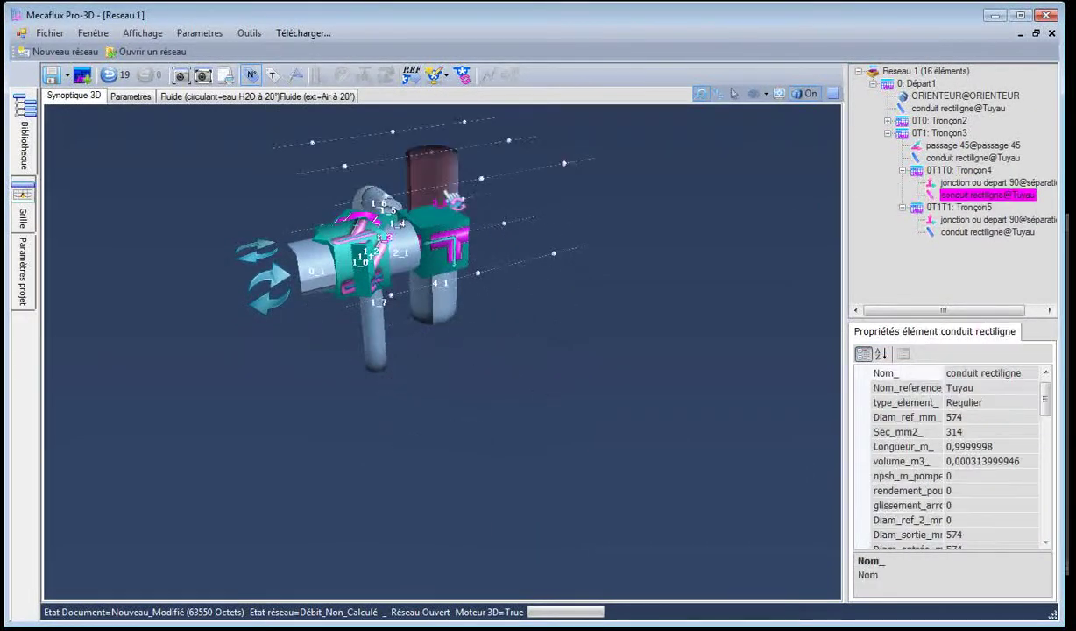
right_click(450, 197)
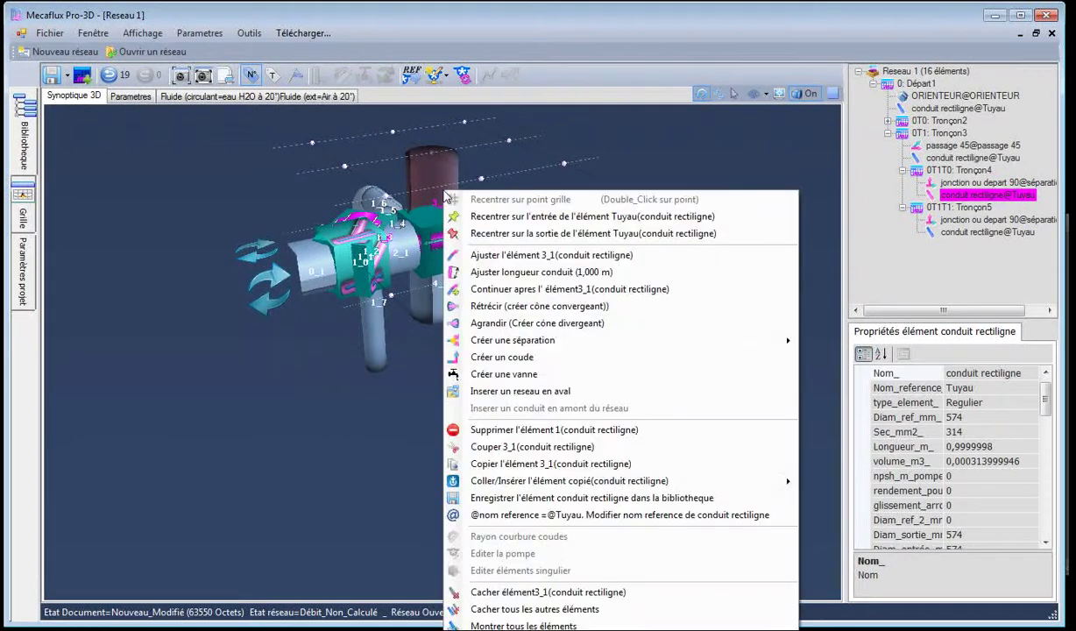
click(499, 254)
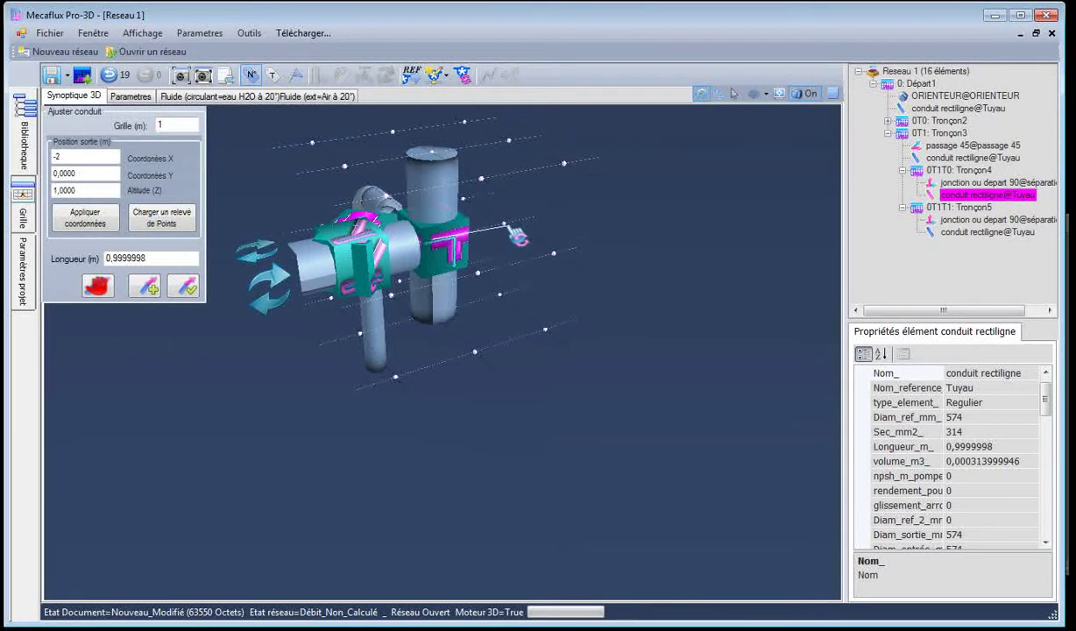
click(517, 237)
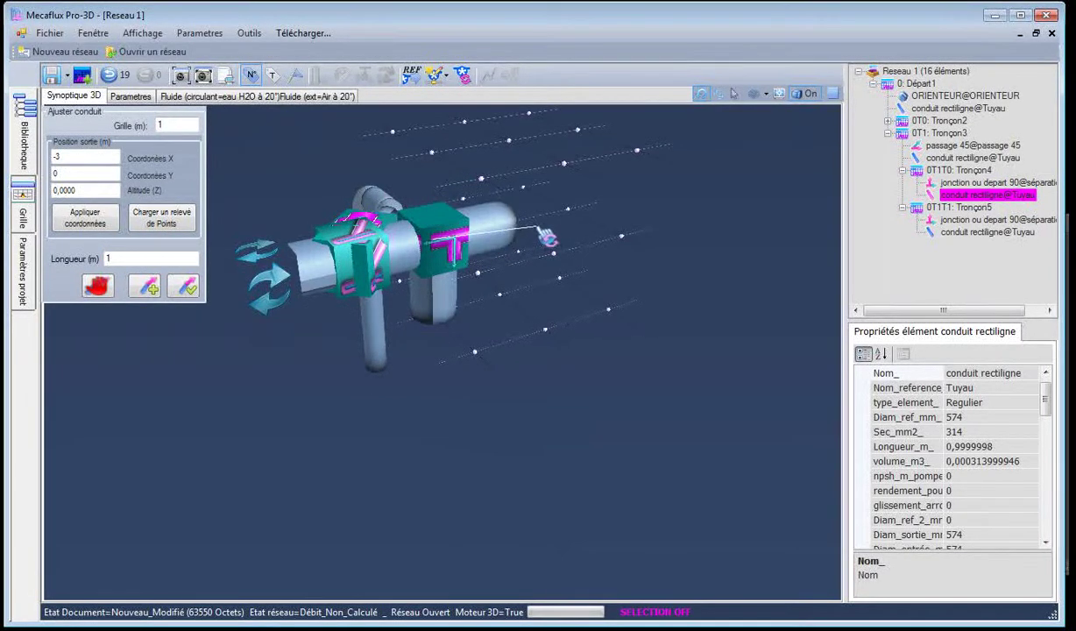
click(185, 288)
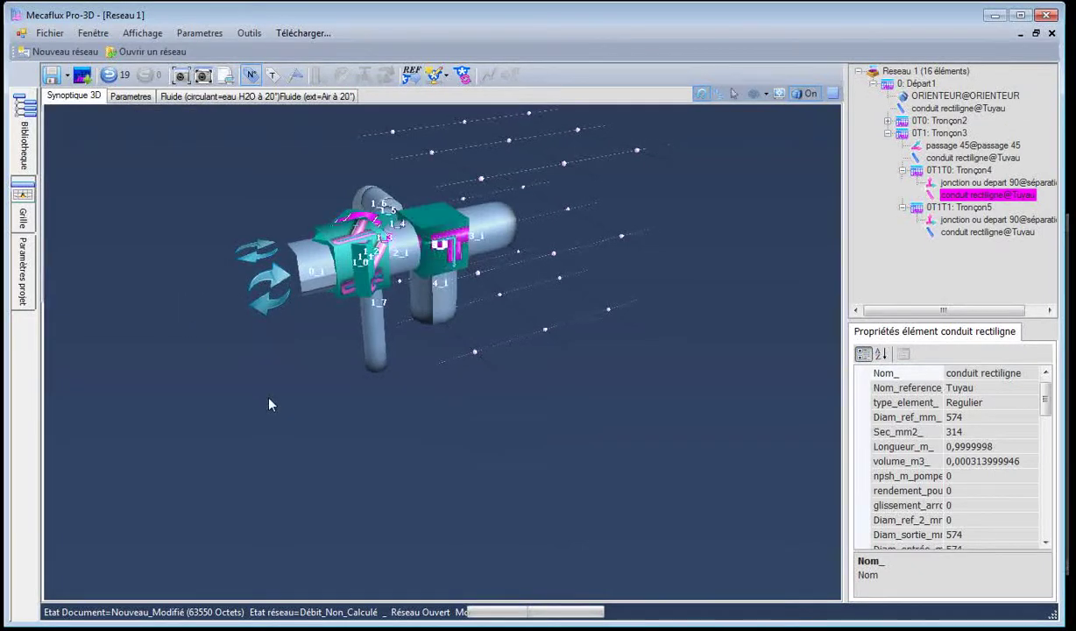
Reorient the separation's other duct diagonally upward, placing its outlet at X -2, Y 1, altitude 1
drag(274, 412, 261, 395)
right_click(439, 311)
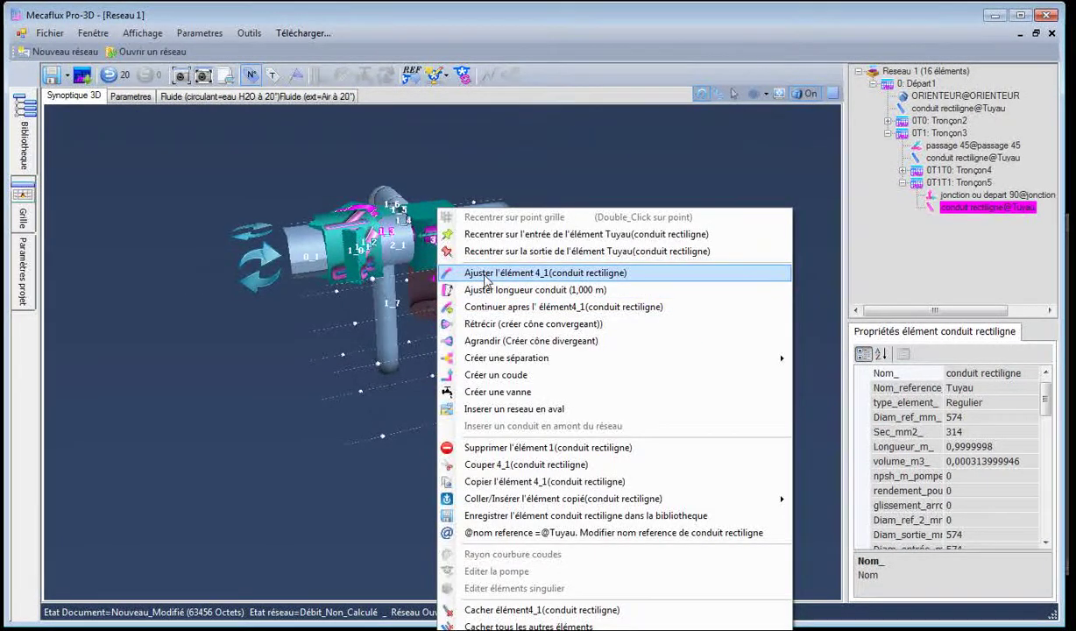
click(487, 275)
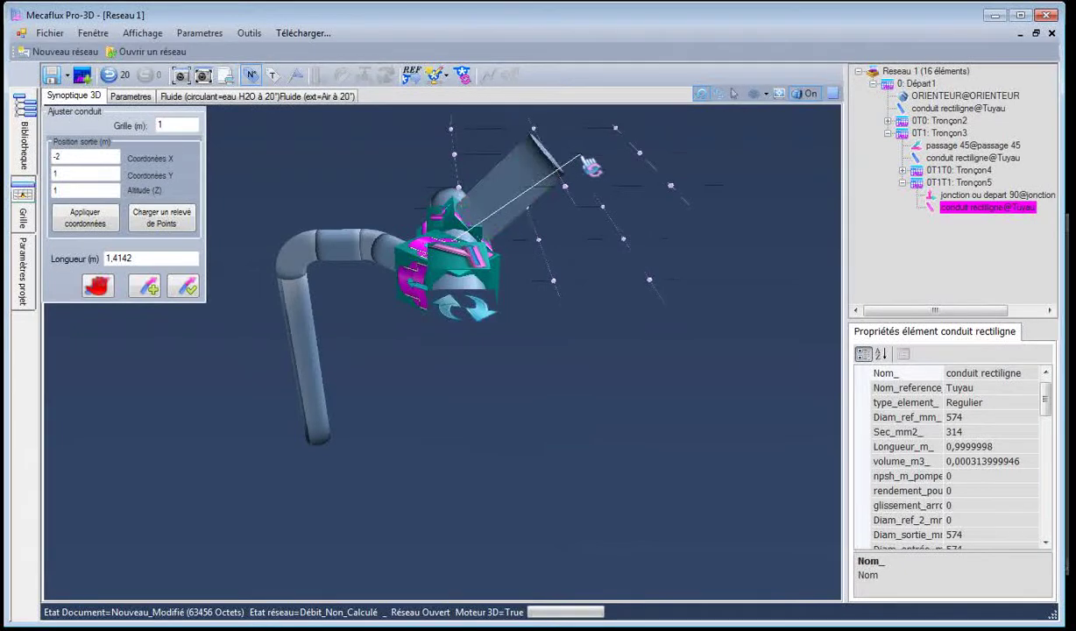
drag(588, 168, 496, 187)
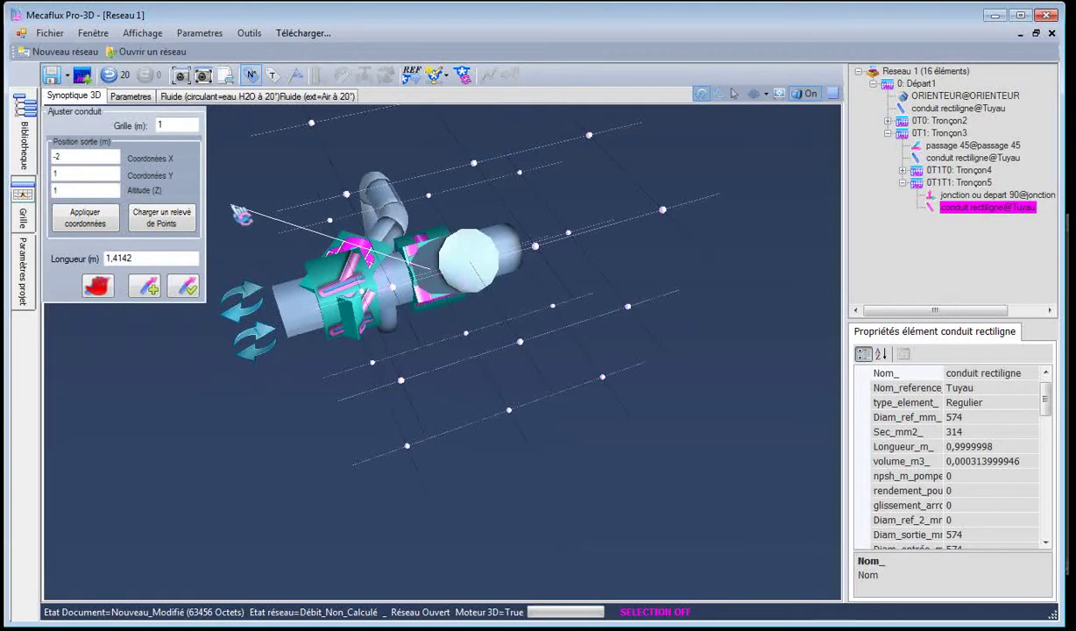
click(182, 286)
drag(182, 295, 770, 594)
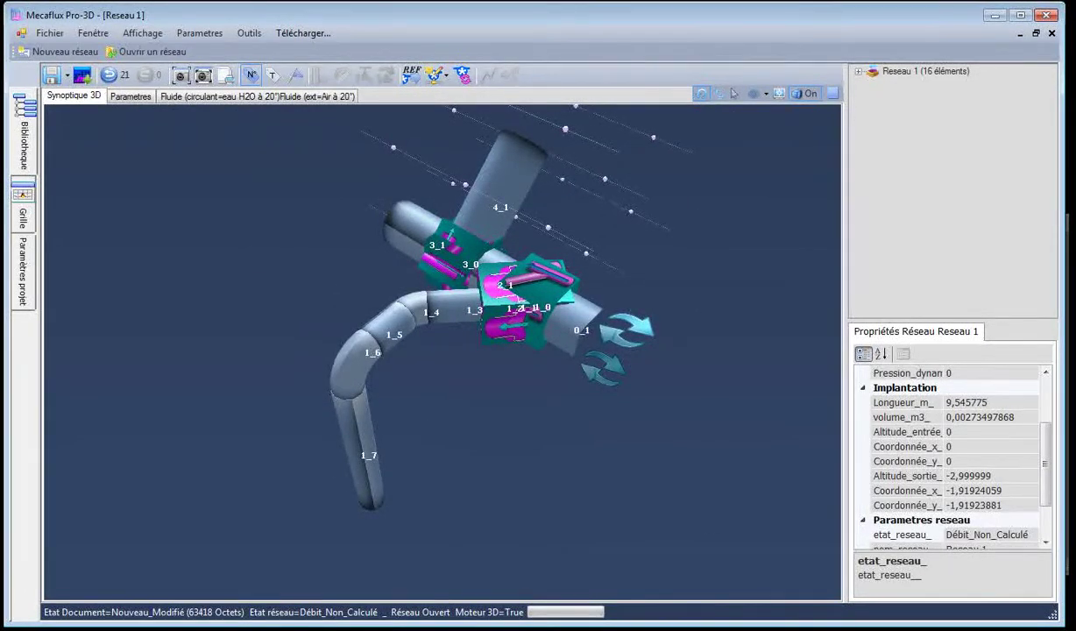
Consult the plan's diffuser takeoff, reduce the end of the diagonal upward duct abruptly to 100 mm and extend it with a 100 mm duct
key(alt+Tab)
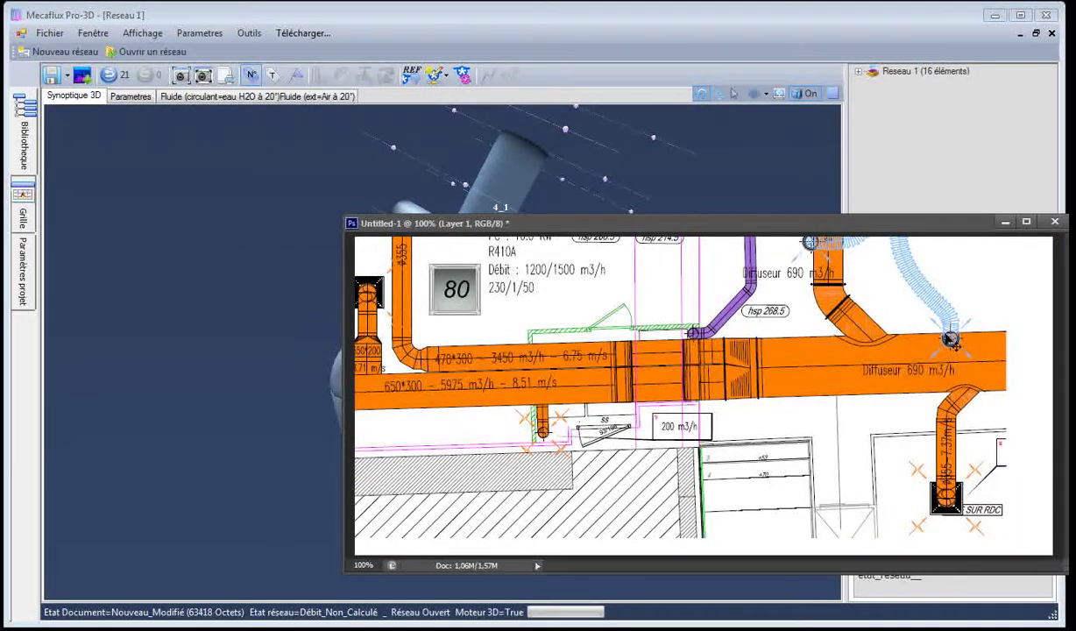
click(200, 321)
drag(697, 250, 631, 242)
click(552, 206)
right_click(542, 209)
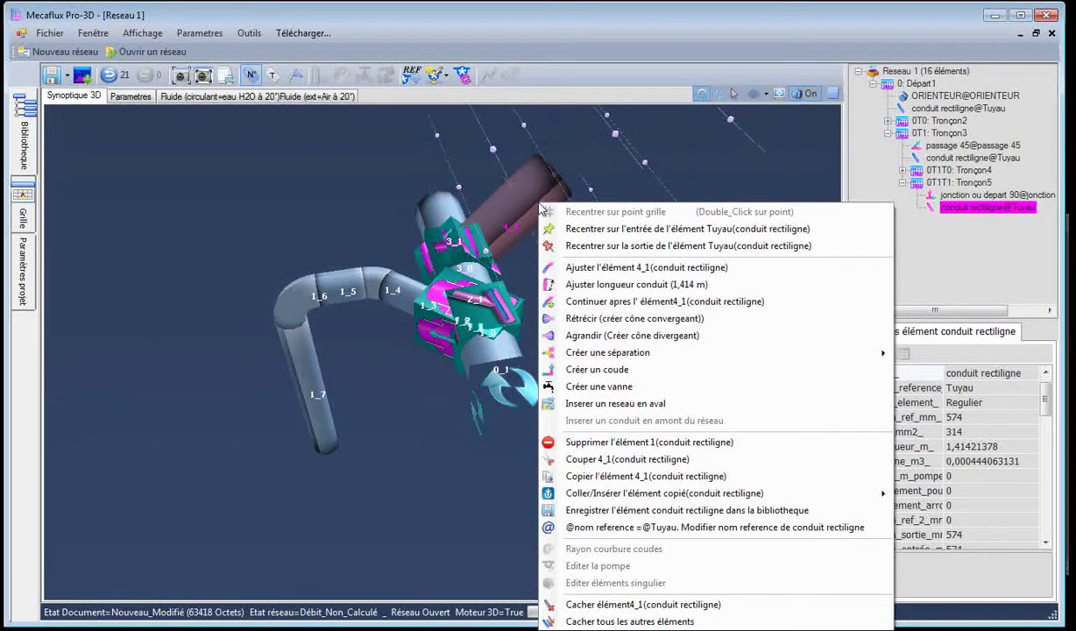
click(578, 318)
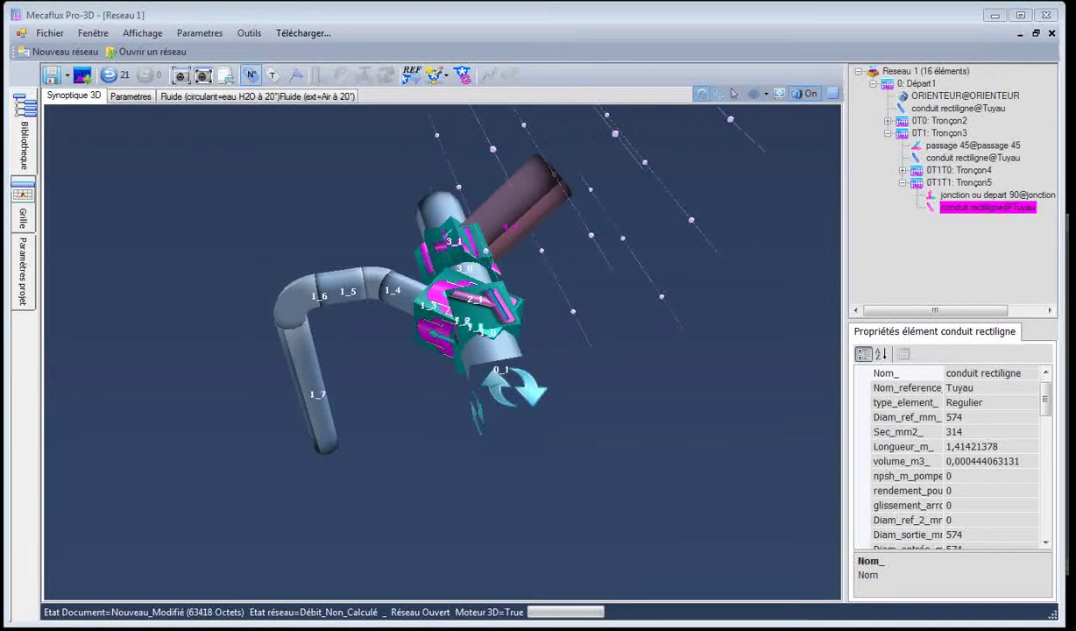
drag(581, 258, 612, 269)
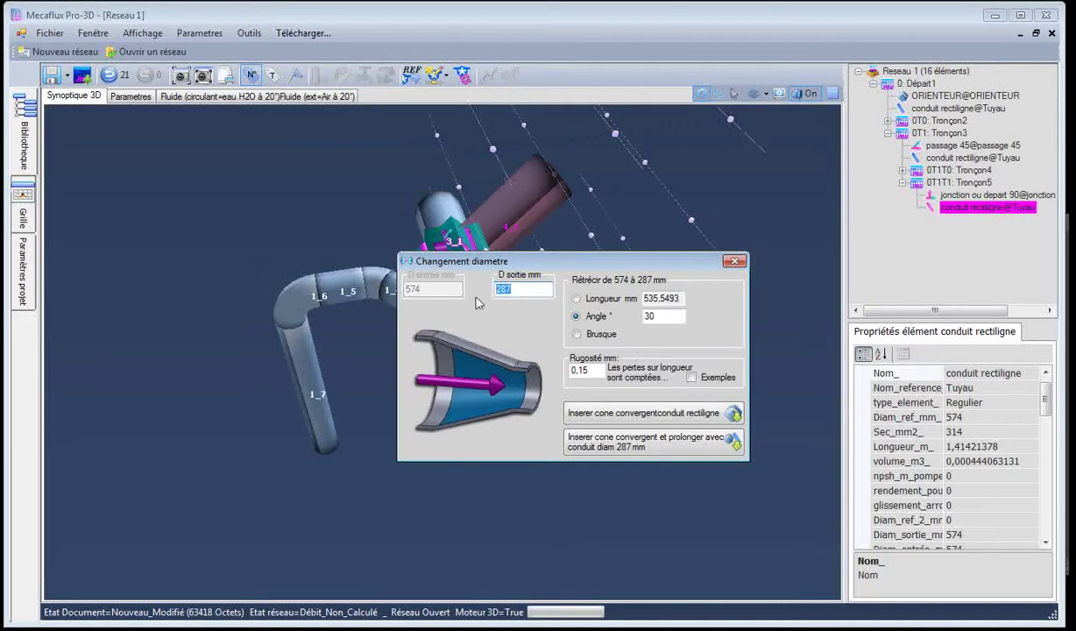
drag(543, 267, 545, 289)
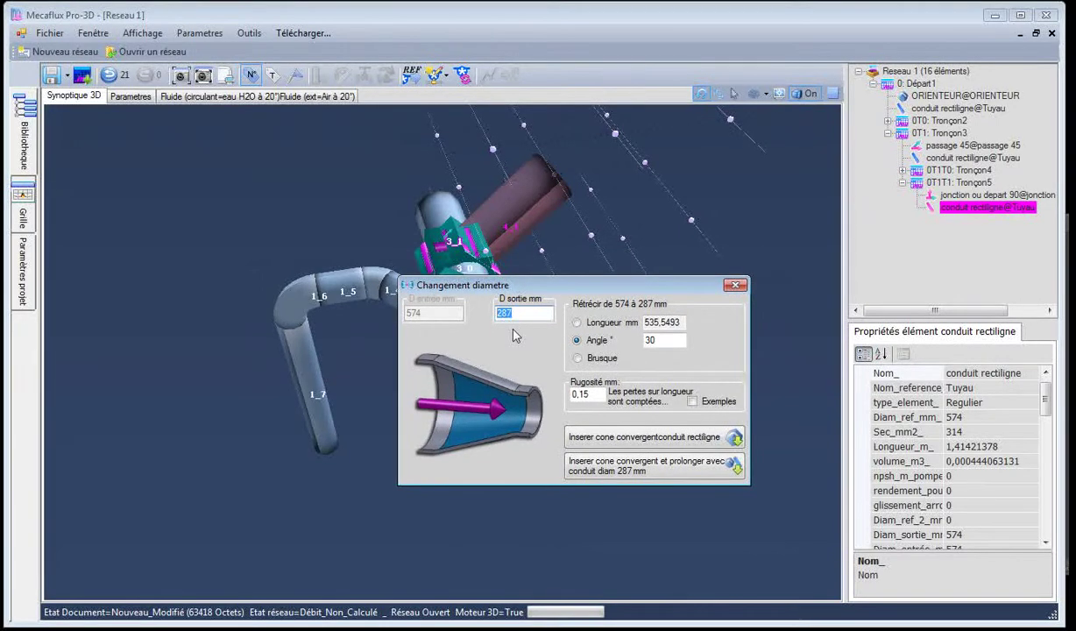
text(100)
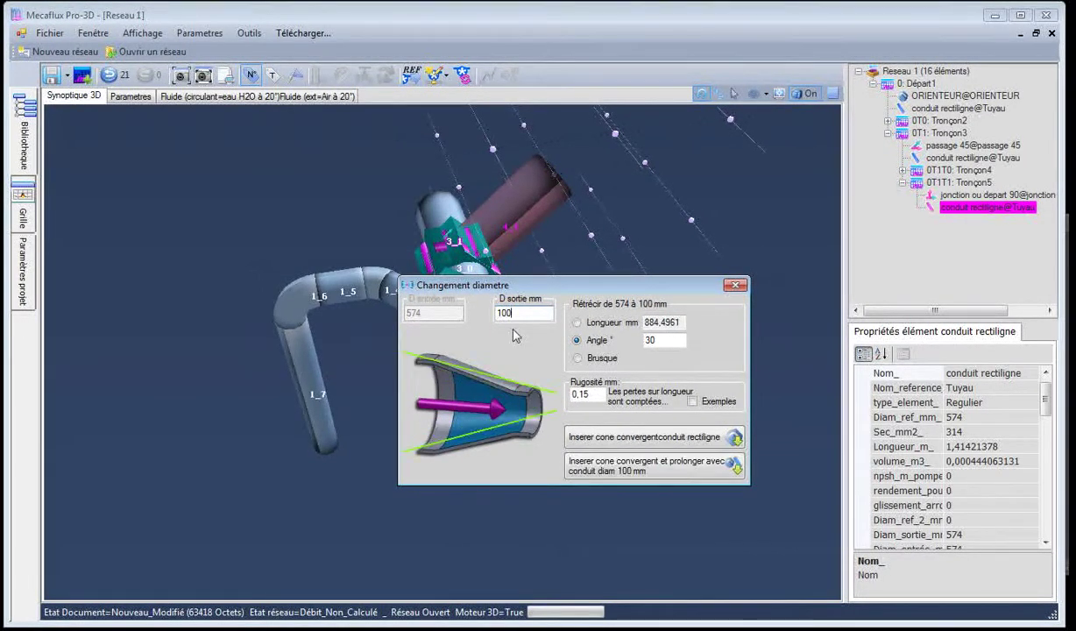
click(578, 359)
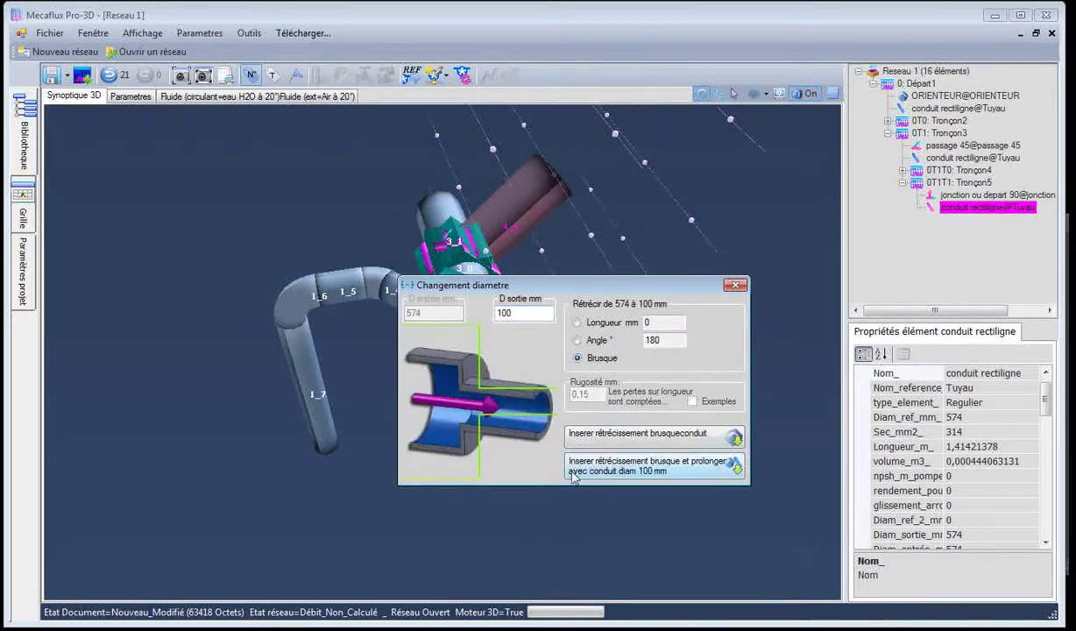
click(624, 469)
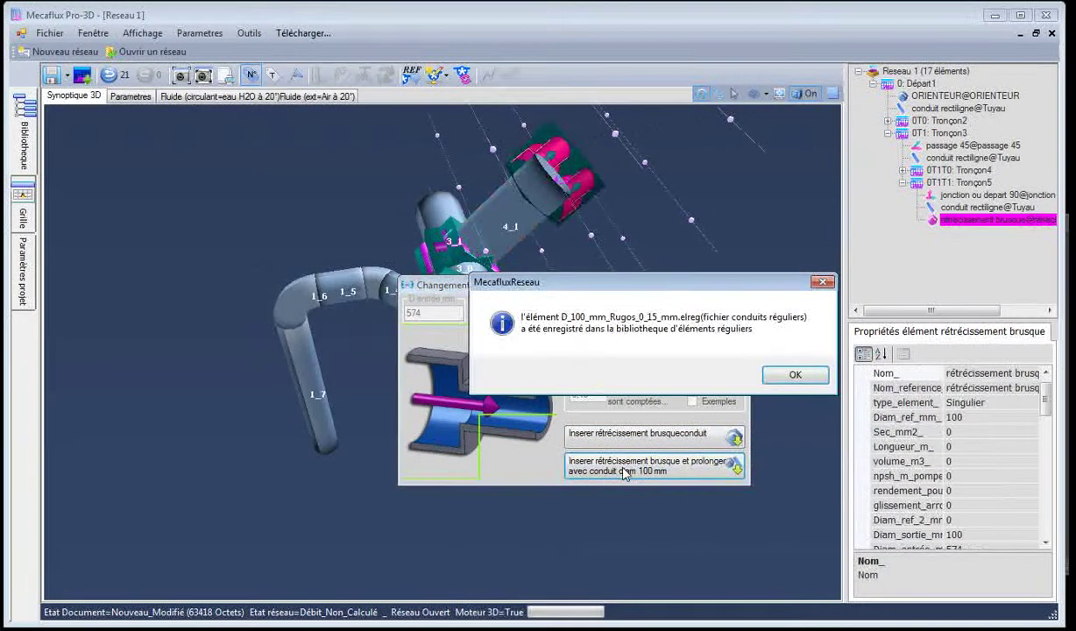
click(780, 371)
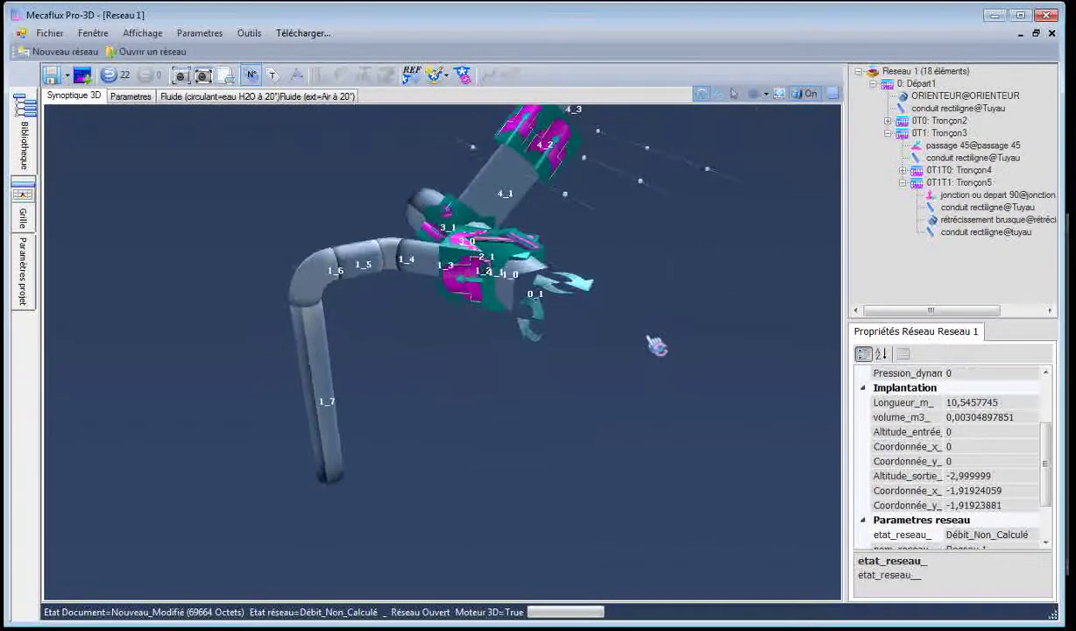
drag(635, 238, 496, 264)
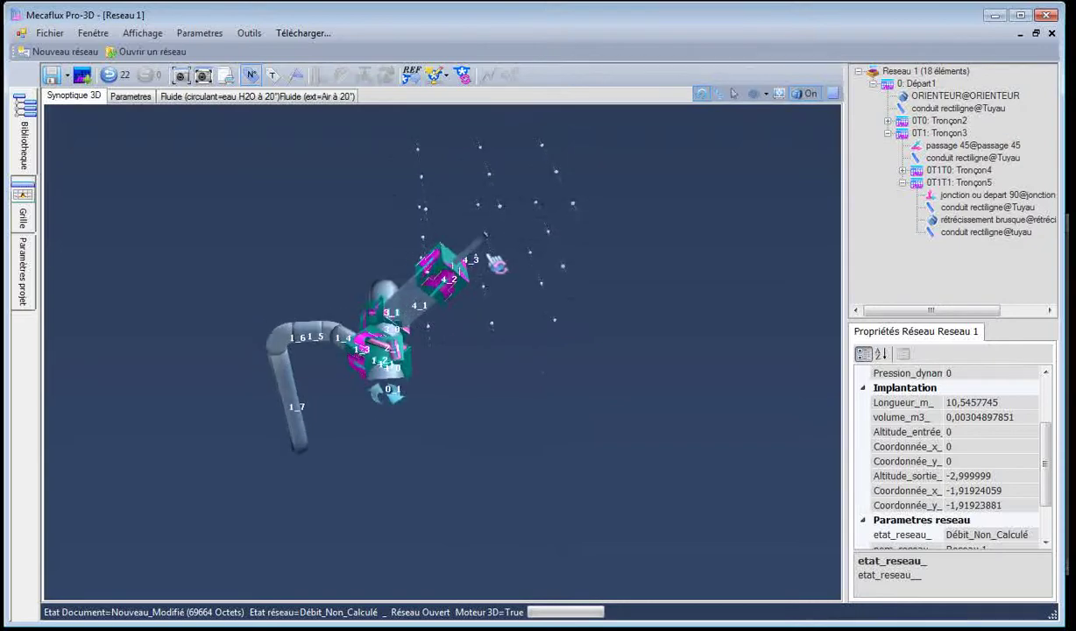
Continue the 100 mm takeoff duct with a bend and a 1 m duct whose outlet is at X -2, Y 2.7071, altitude 1.7071
click(489, 254)
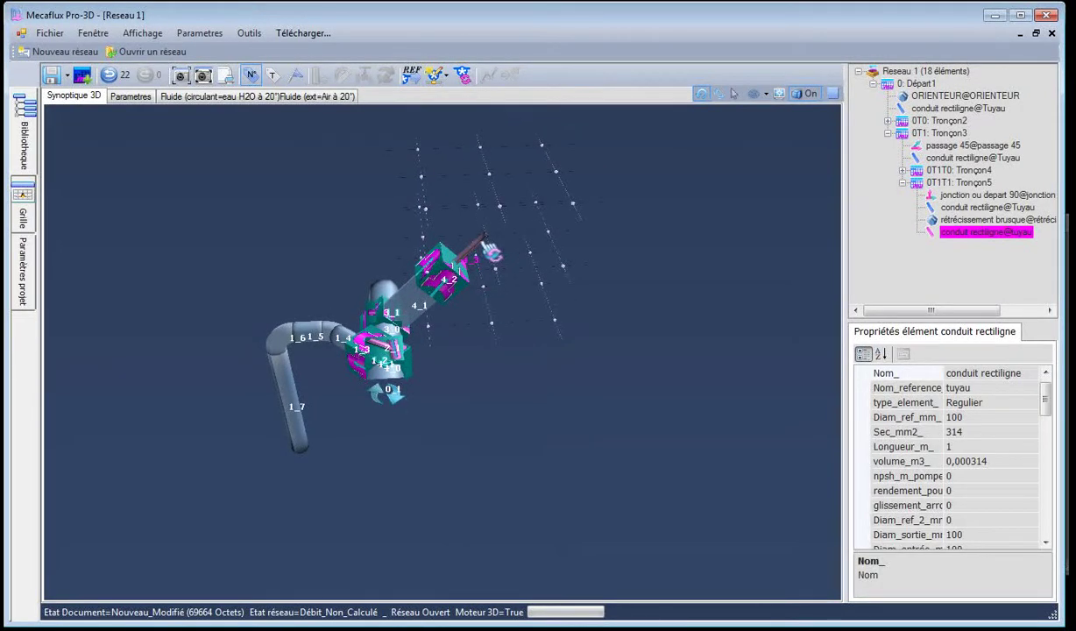
right_click(479, 248)
click(561, 307)
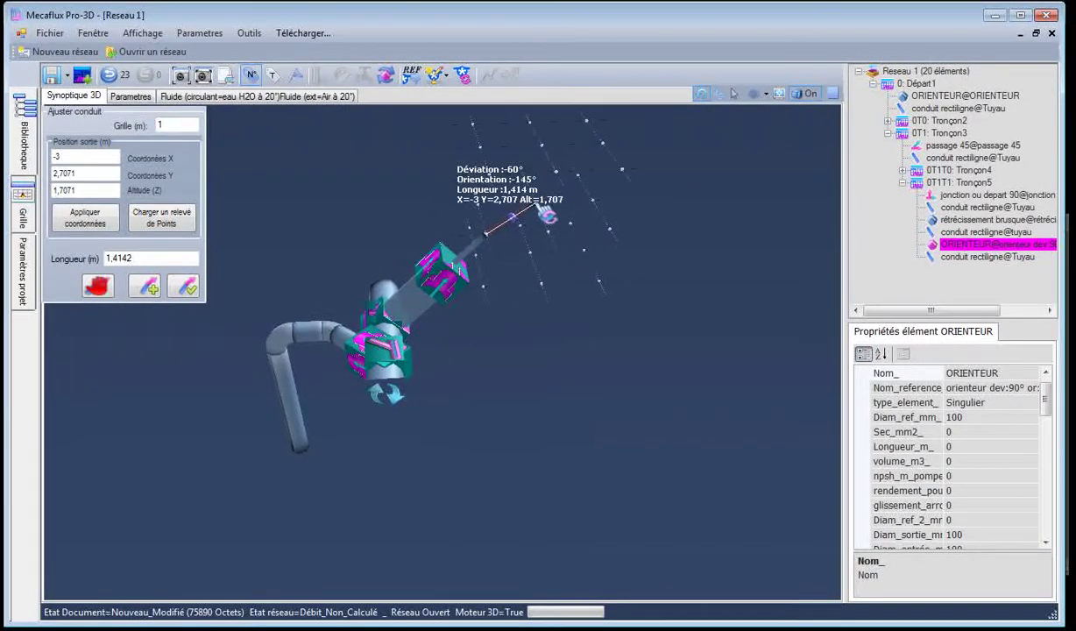
scroll(548, 213, up, 1)
drag(537, 266, 574, 253)
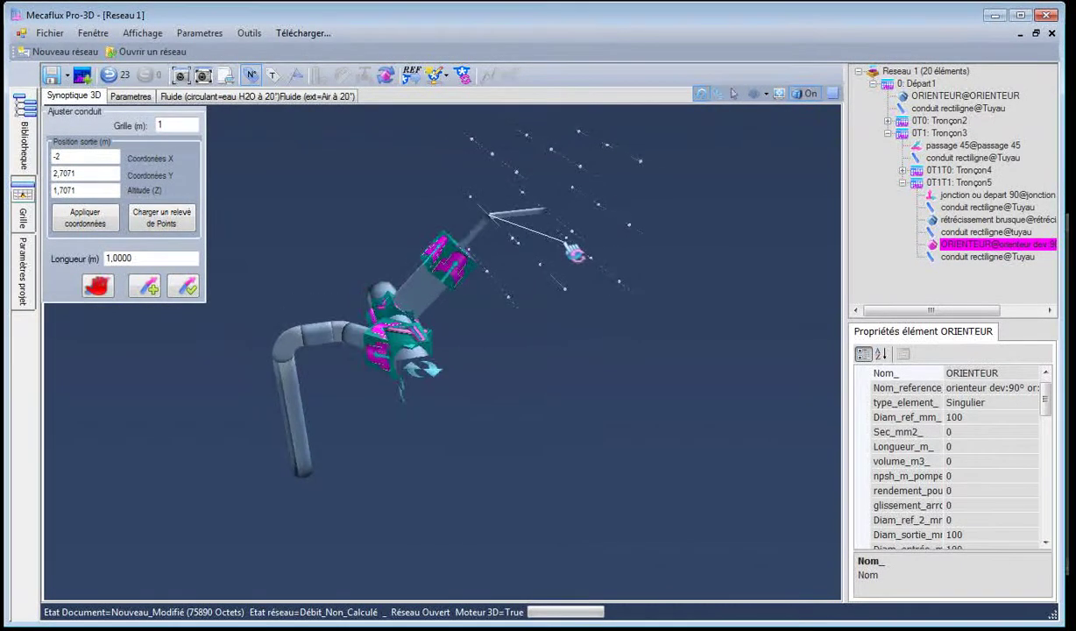
click(574, 253)
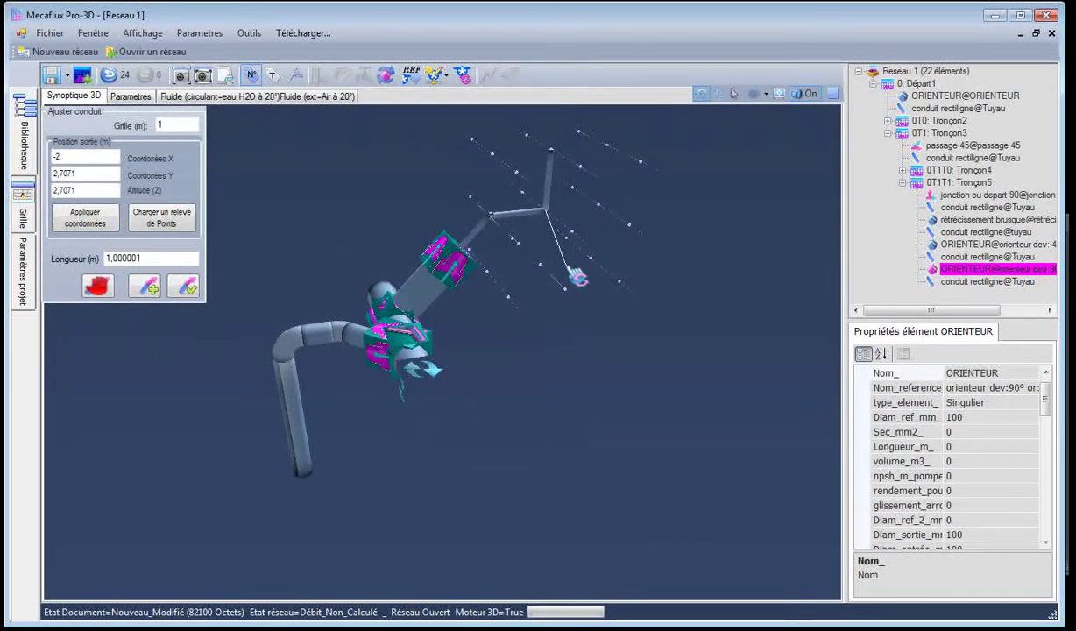
key(Escape)
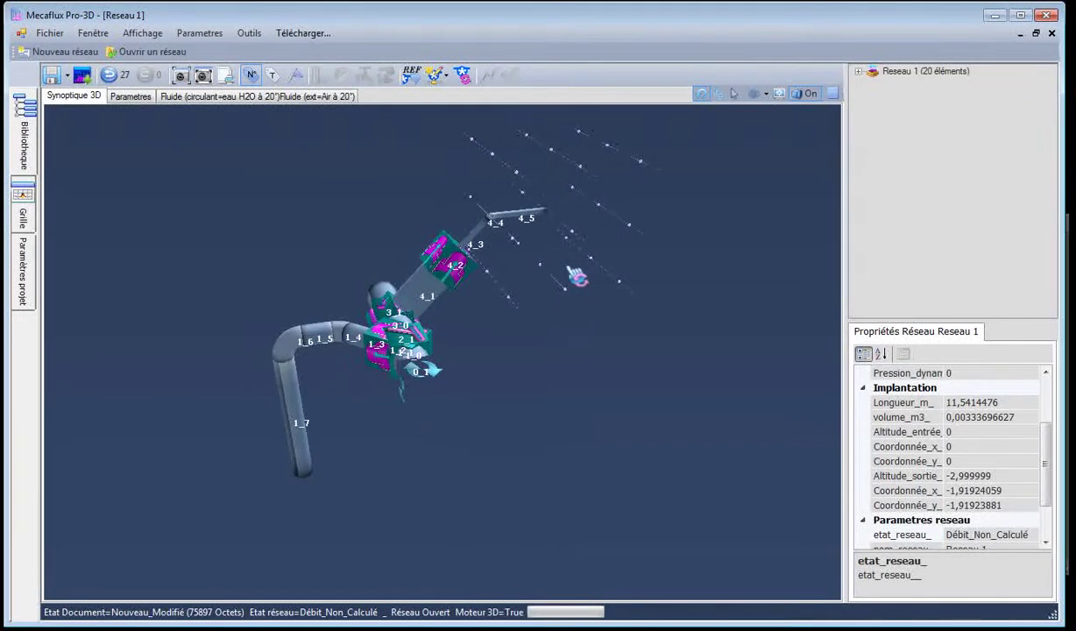
Shorten the diagonal 574 mm takeoff duct before the abrupt reduction to a length of 0.3 m
scroll(530, 217, up, 3)
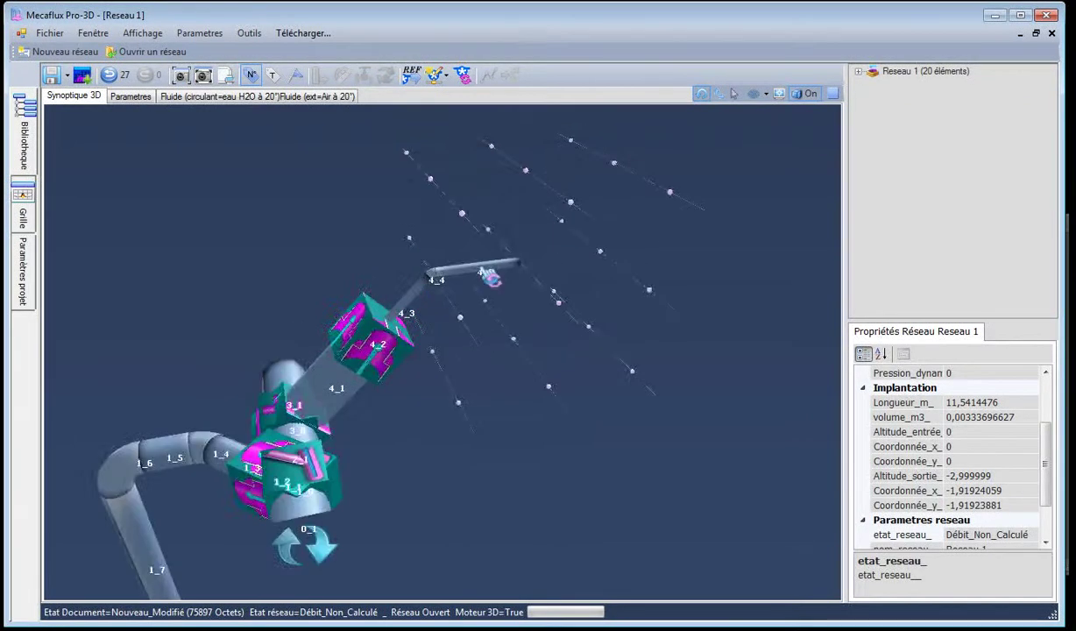
click(490, 282)
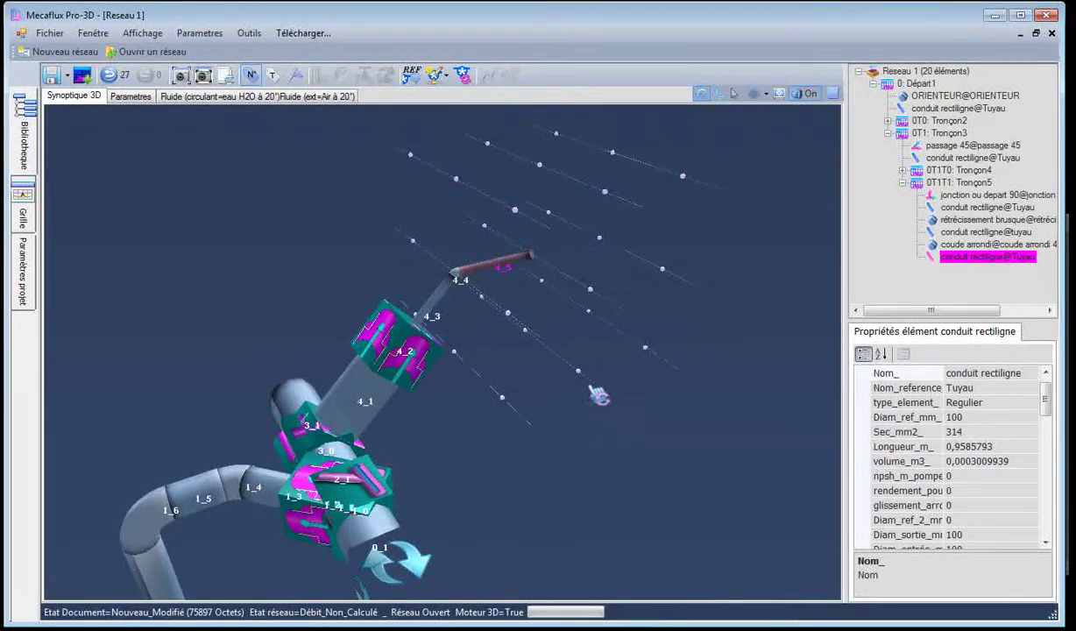
drag(598, 412, 603, 396)
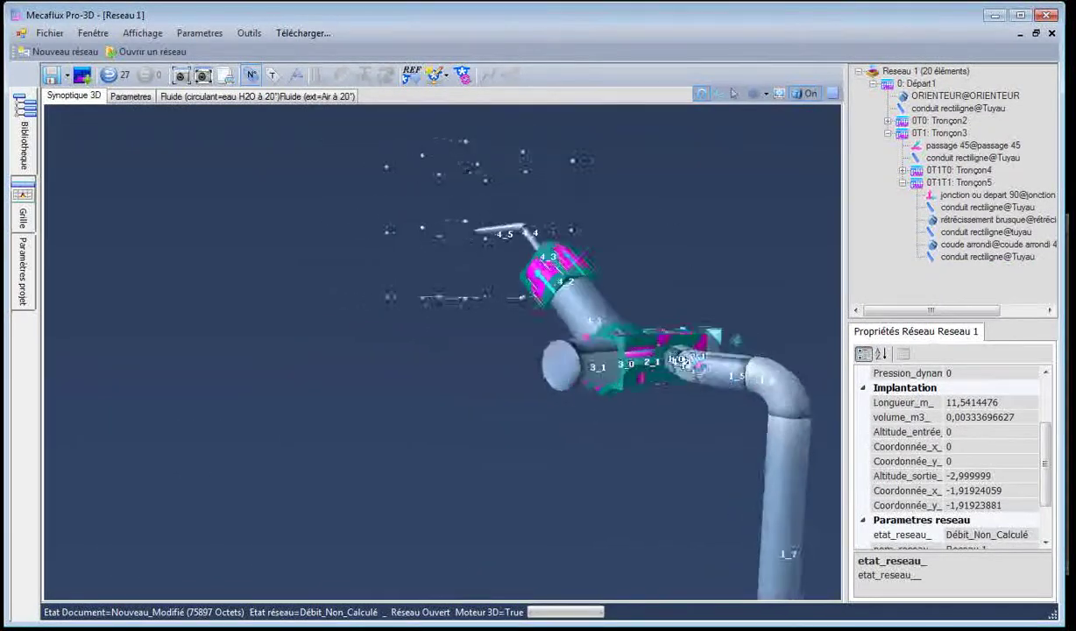
drag(626, 382, 447, 370)
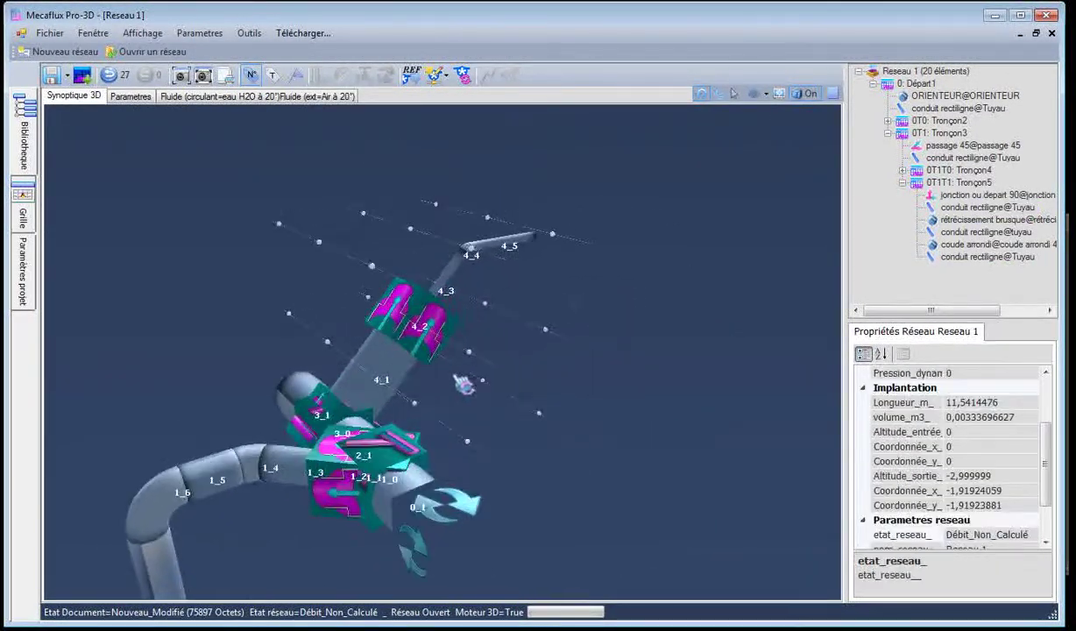
click(382, 378)
right_click(376, 377)
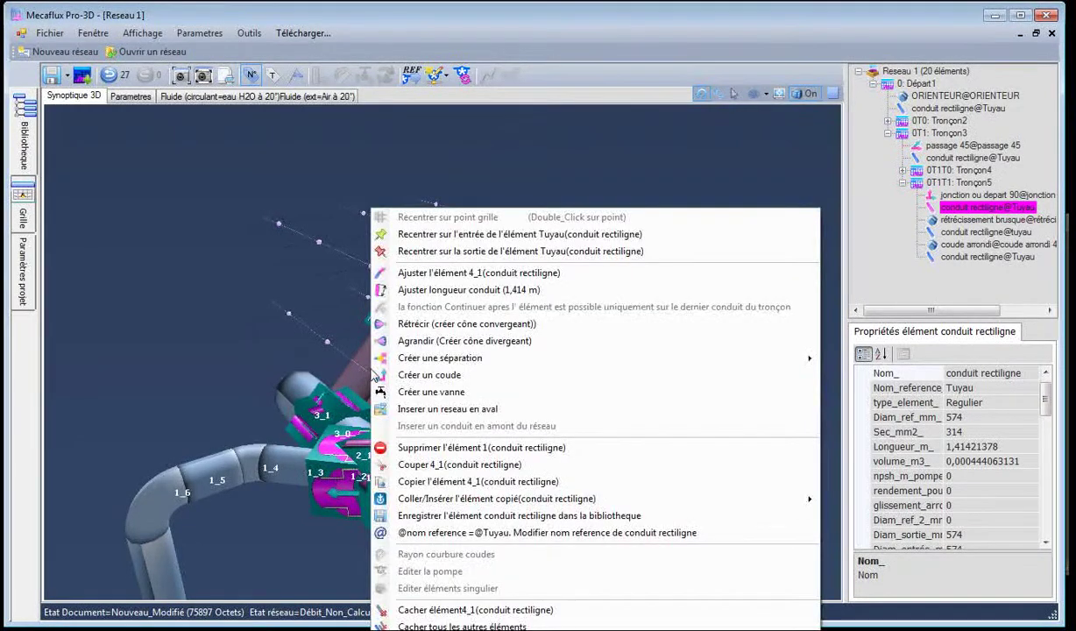
click(438, 291)
drag(157, 128, 81, 128)
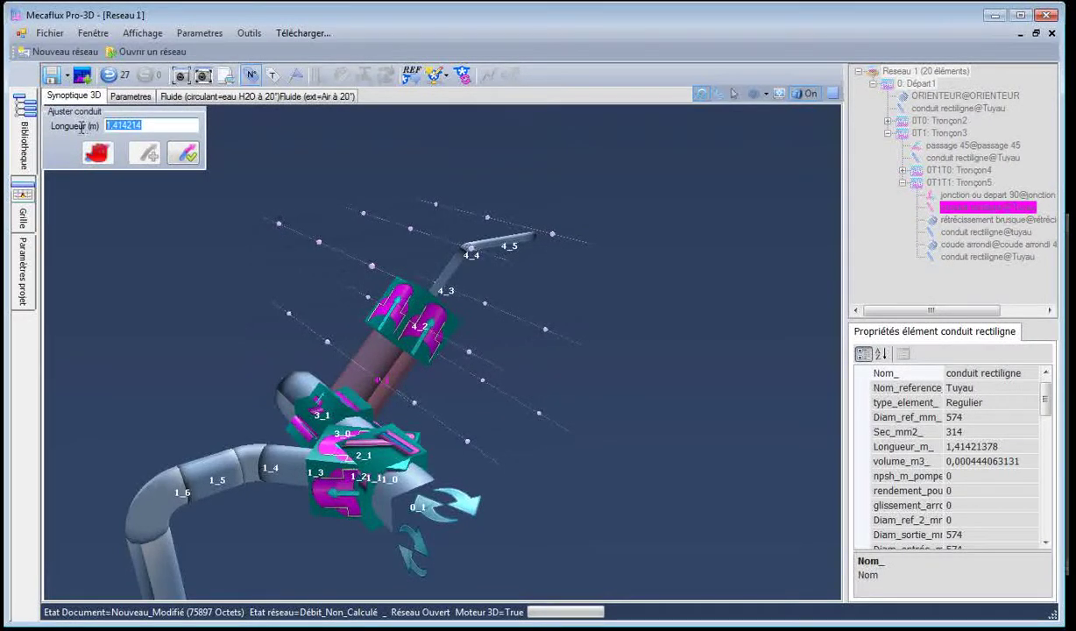
text(0,3)
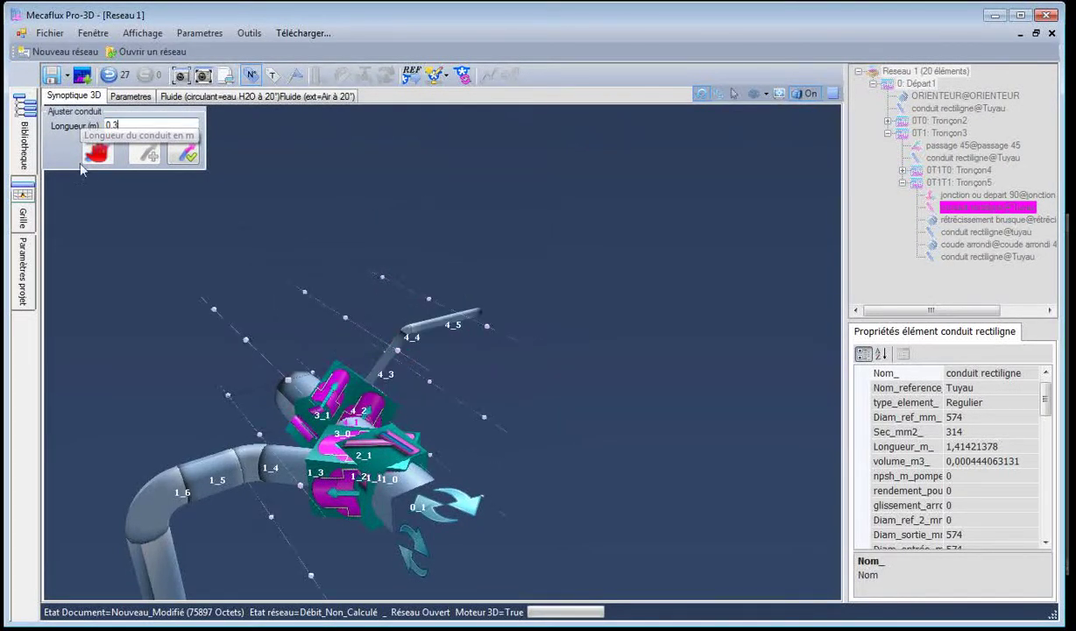
click(182, 155)
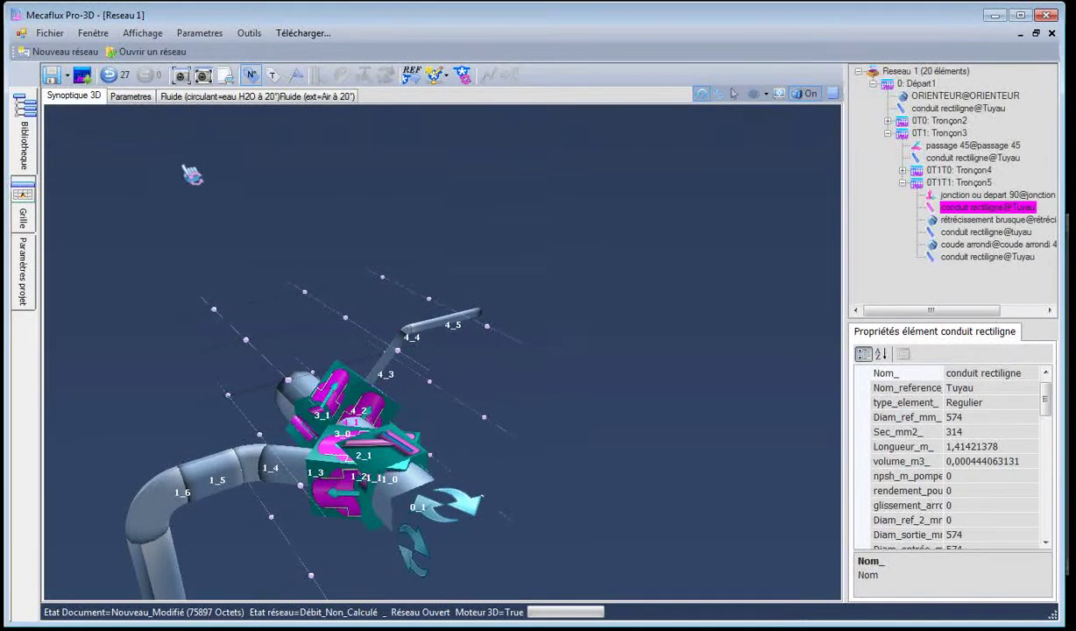
Check the next branch on the ventilation plan and create a 90° separation at the end of the straight 574 mm main duct
drag(241, 280, 535, 310)
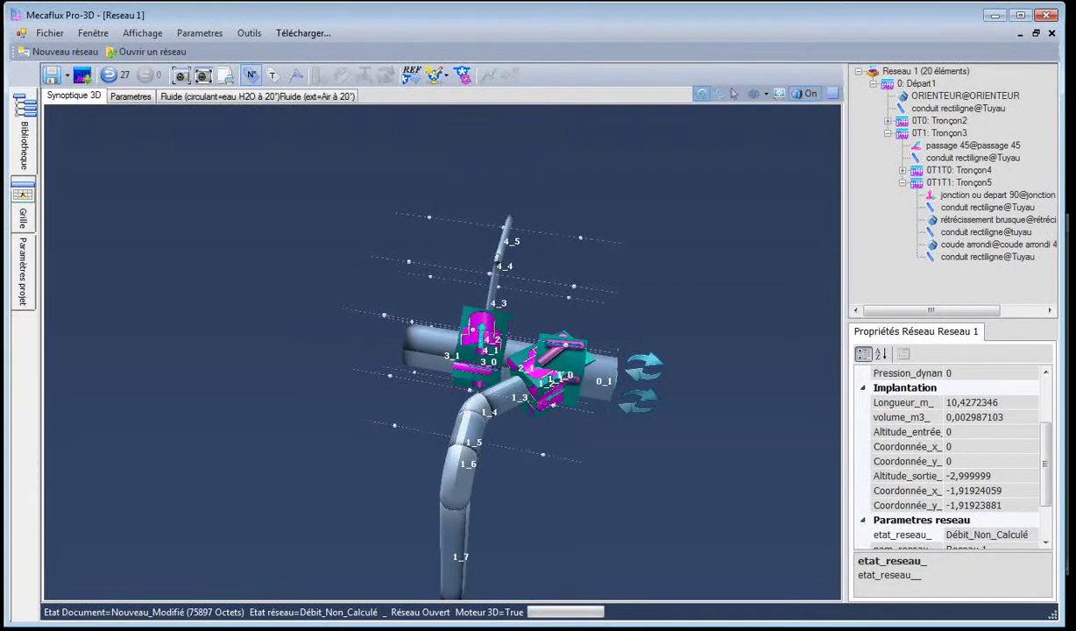
key(alt+Tab)
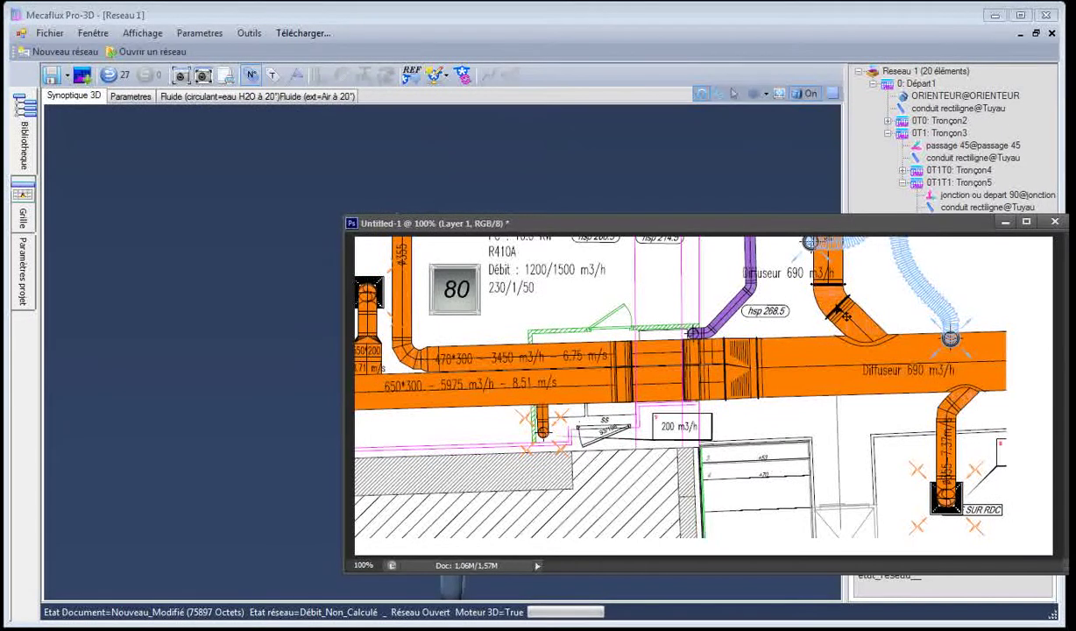
click(718, 189)
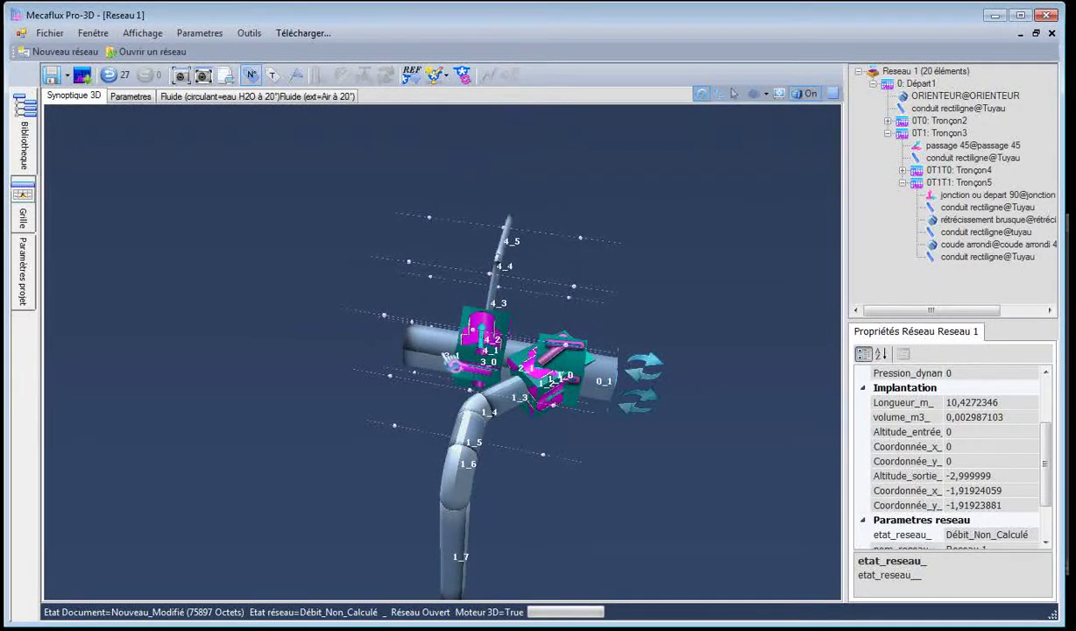
click(448, 356)
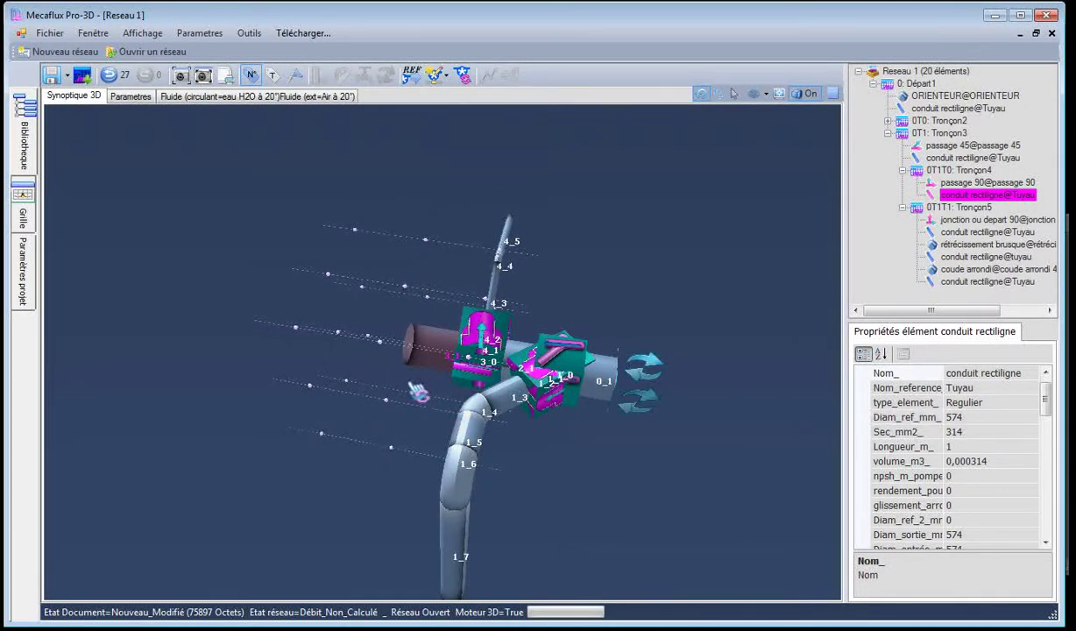
right_click(422, 351)
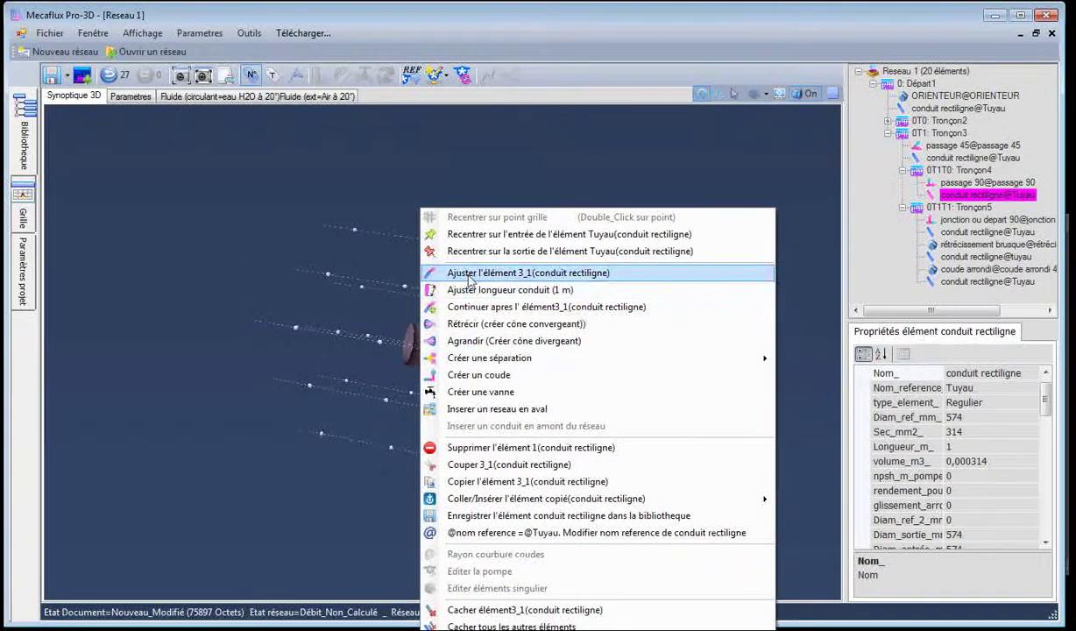
mouse_move(474, 361)
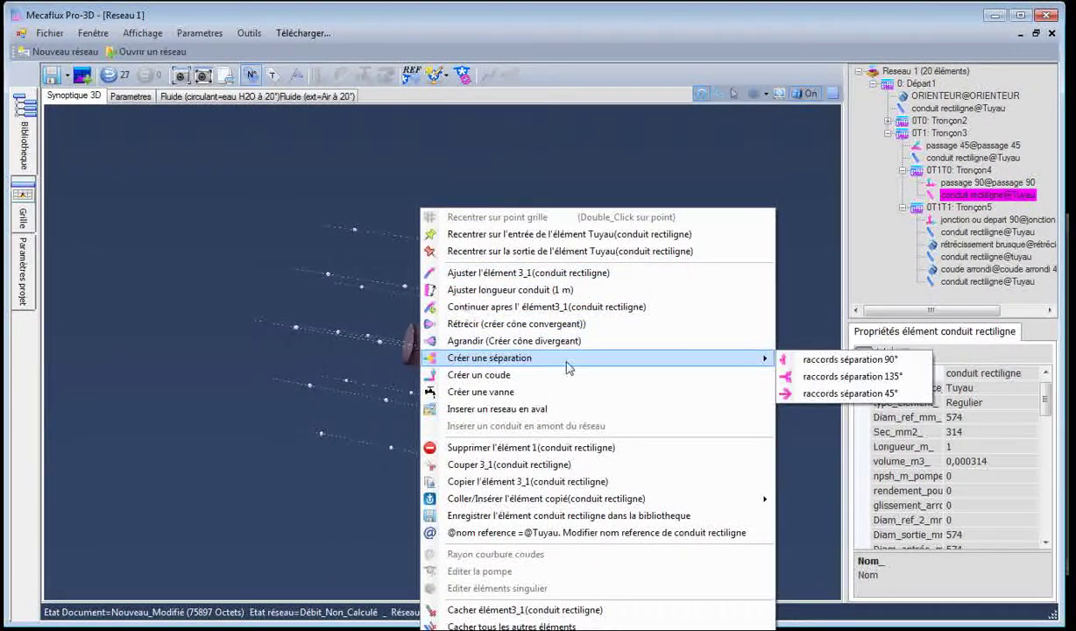
click(797, 359)
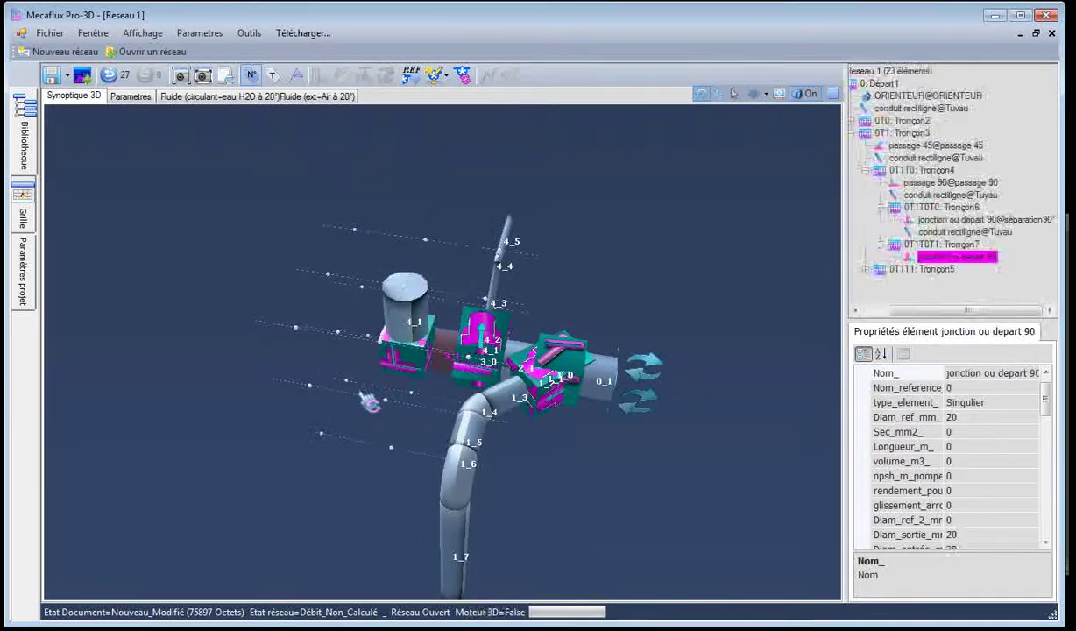
drag(362, 394, 418, 350)
right_click(431, 278)
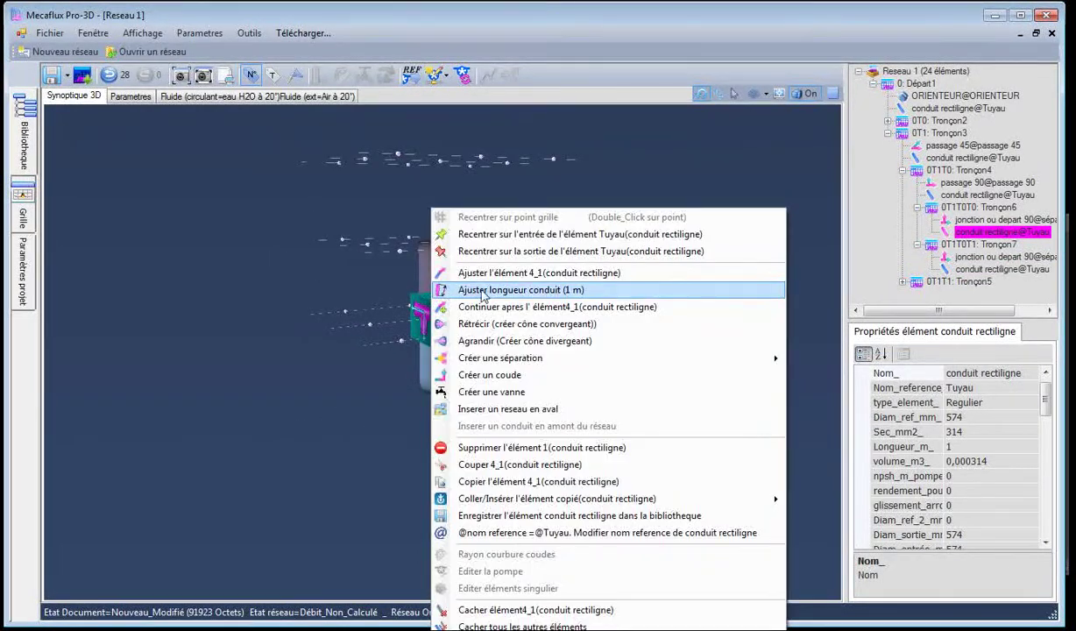
click(480, 291)
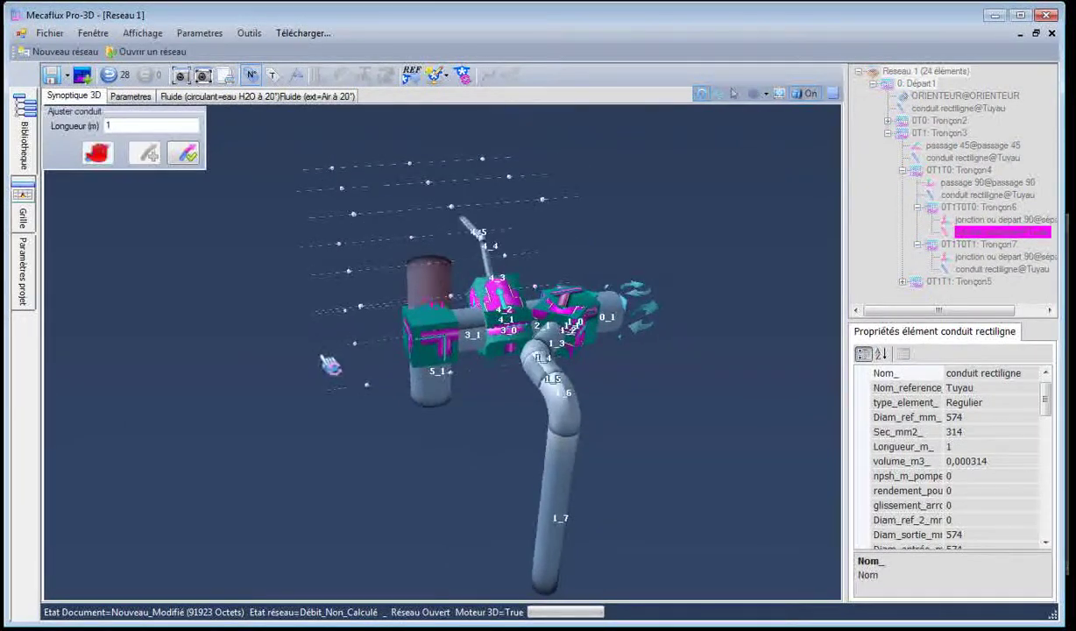
click(181, 156)
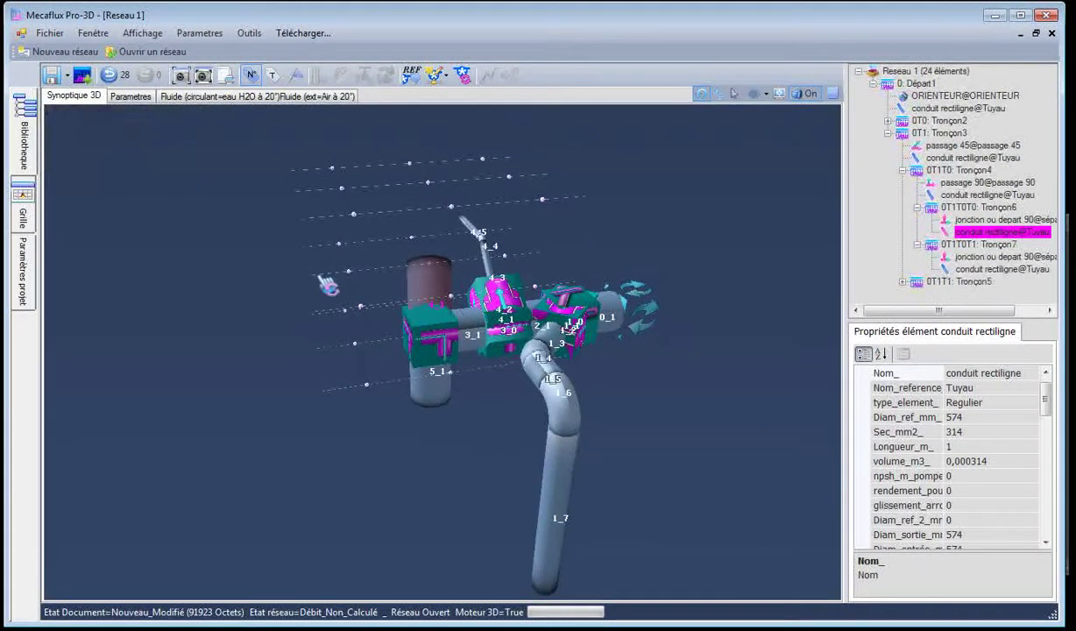
Realign the new separation's upward duct with the main line, placing its outlet at X -7, Y 0, altitude 0 with a 4 m length
right_click(428, 282)
click(495, 272)
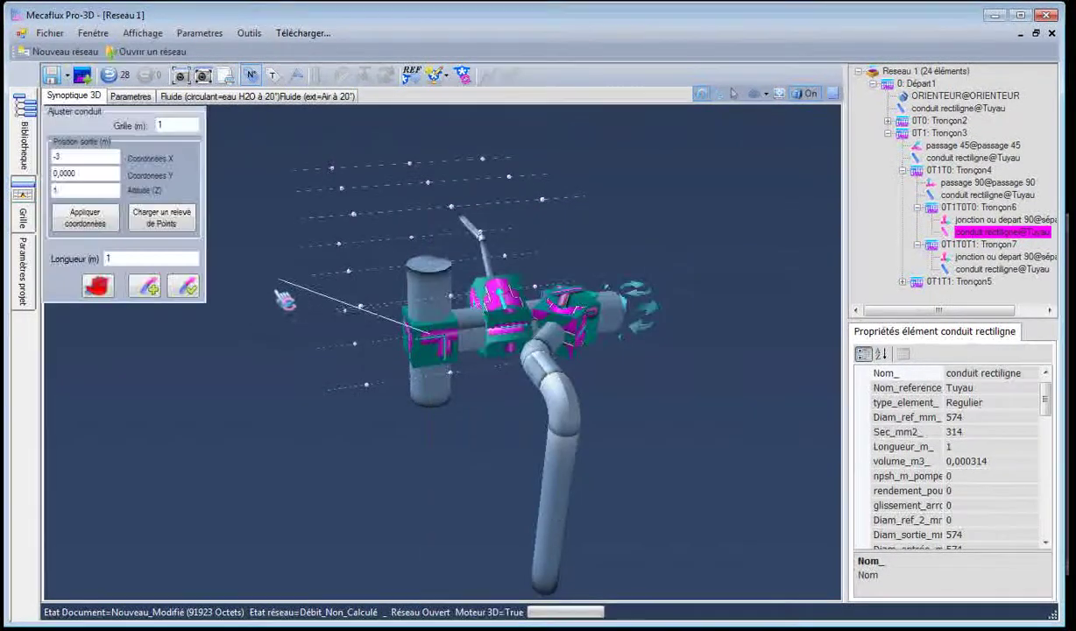
click(354, 343)
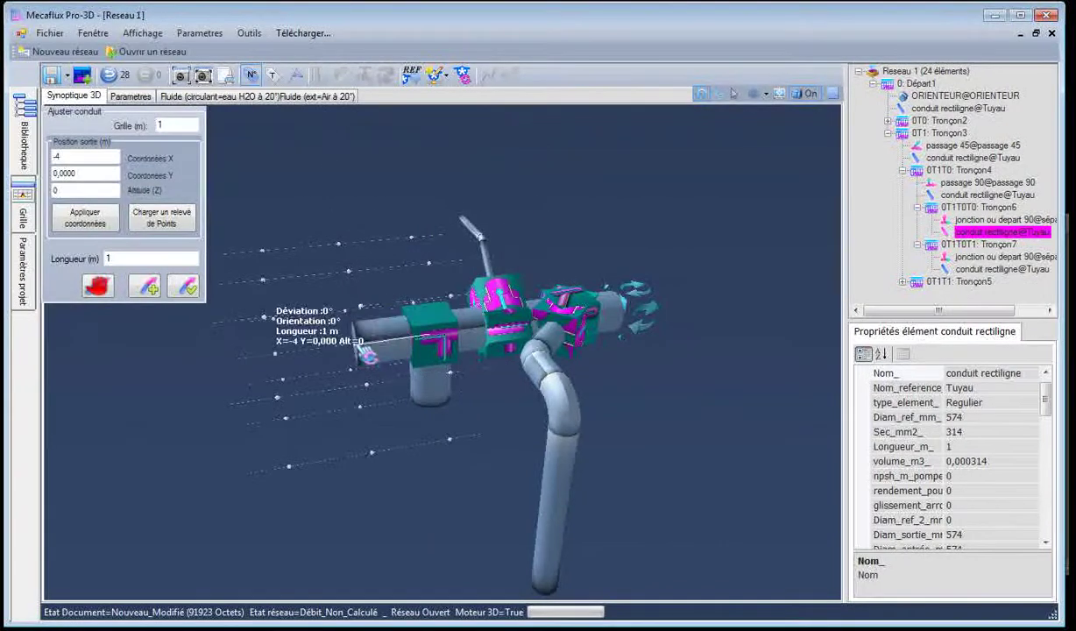
click(280, 355)
click(172, 380)
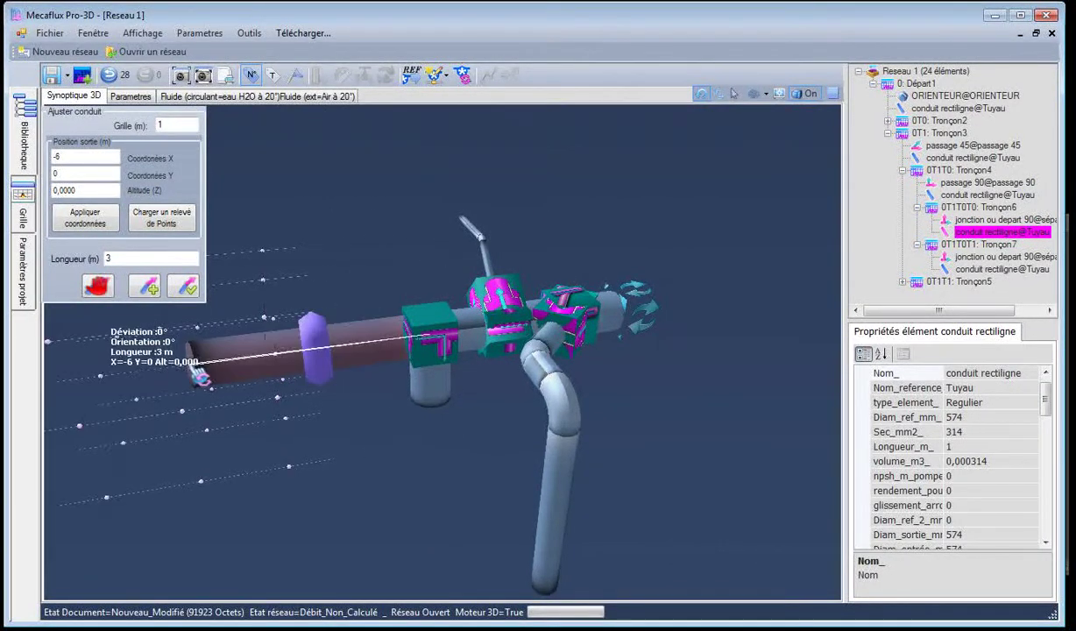
click(112, 388)
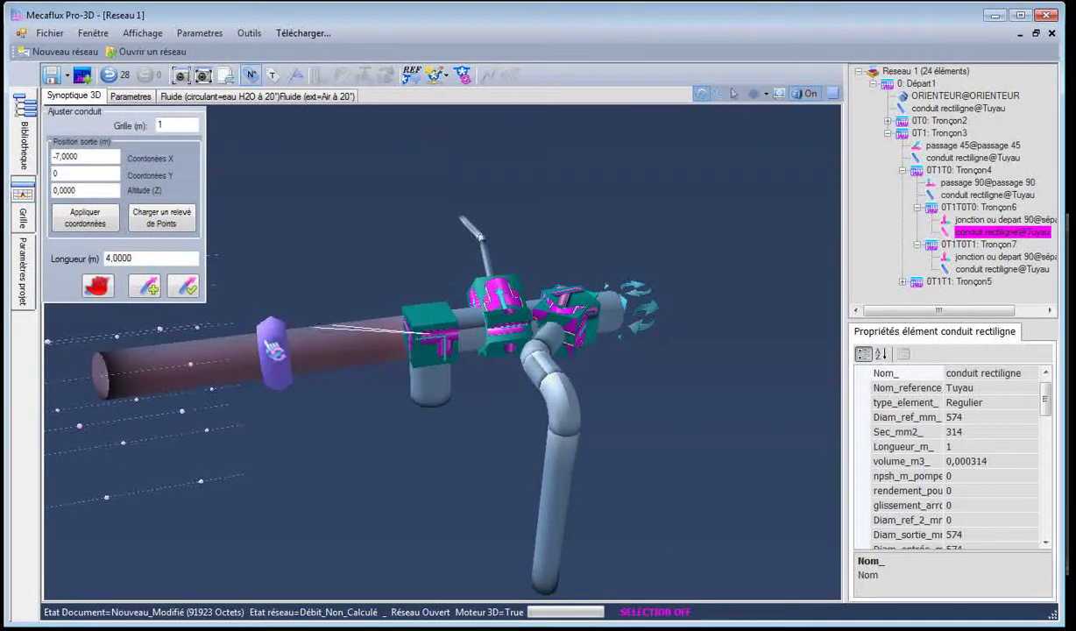
click(186, 289)
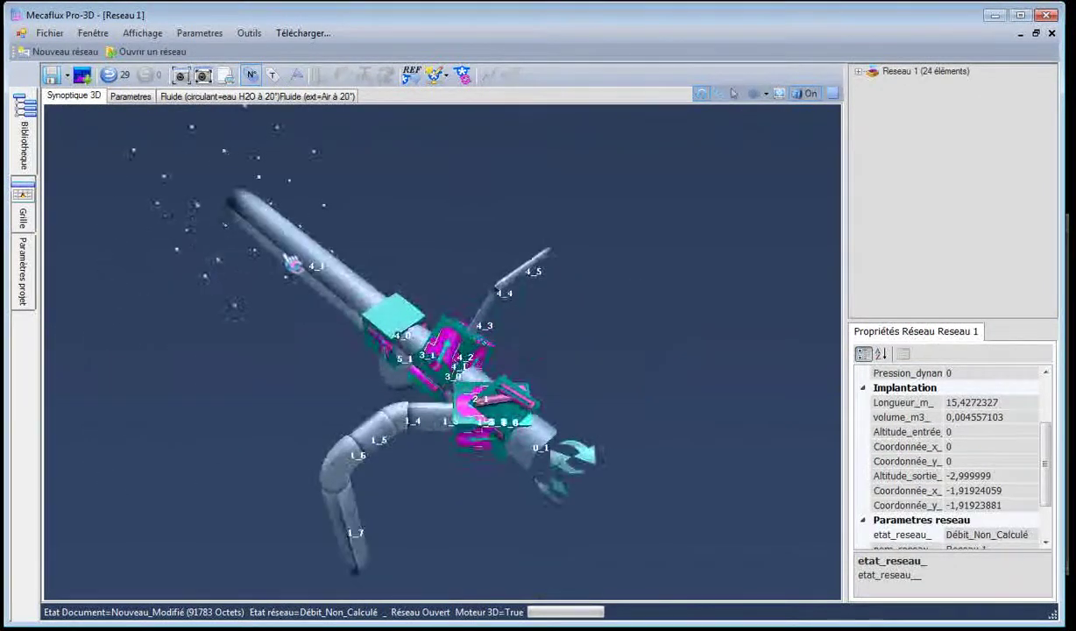
Reorient the separation's downward duct into a horizontal angled branch, placing its outlet at X -4, Y 1, altitude 0
click(429, 382)
right_click(429, 384)
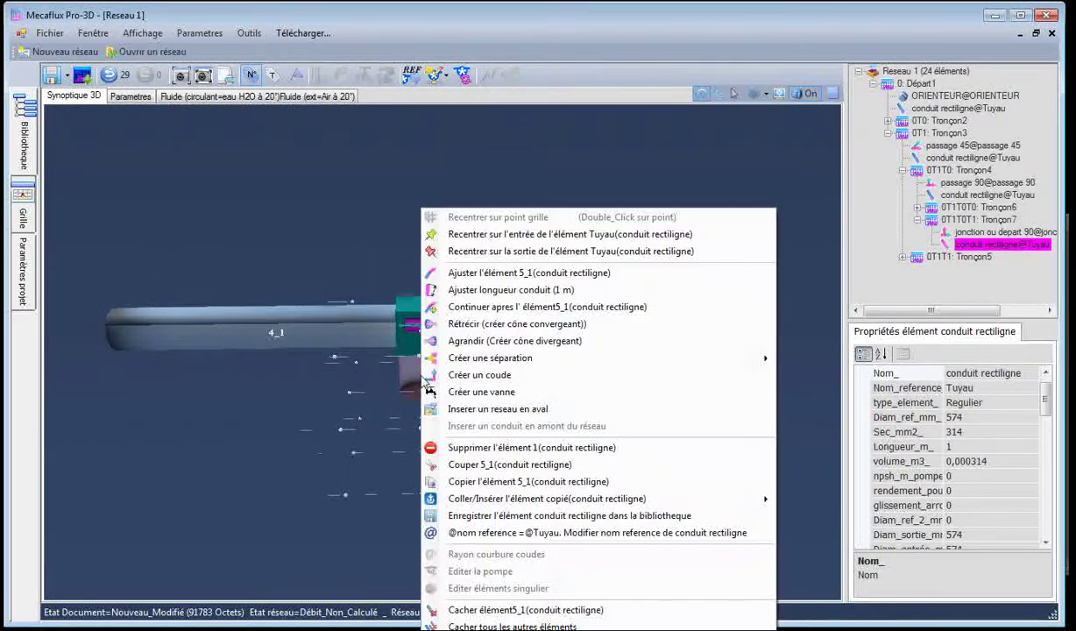
click(488, 290)
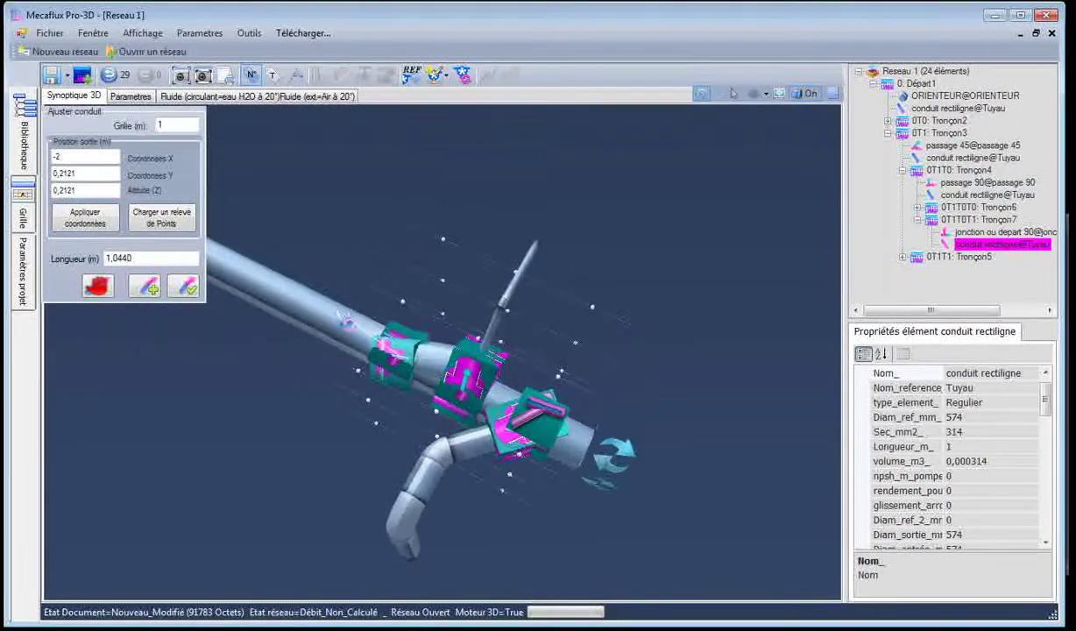
click(402, 356)
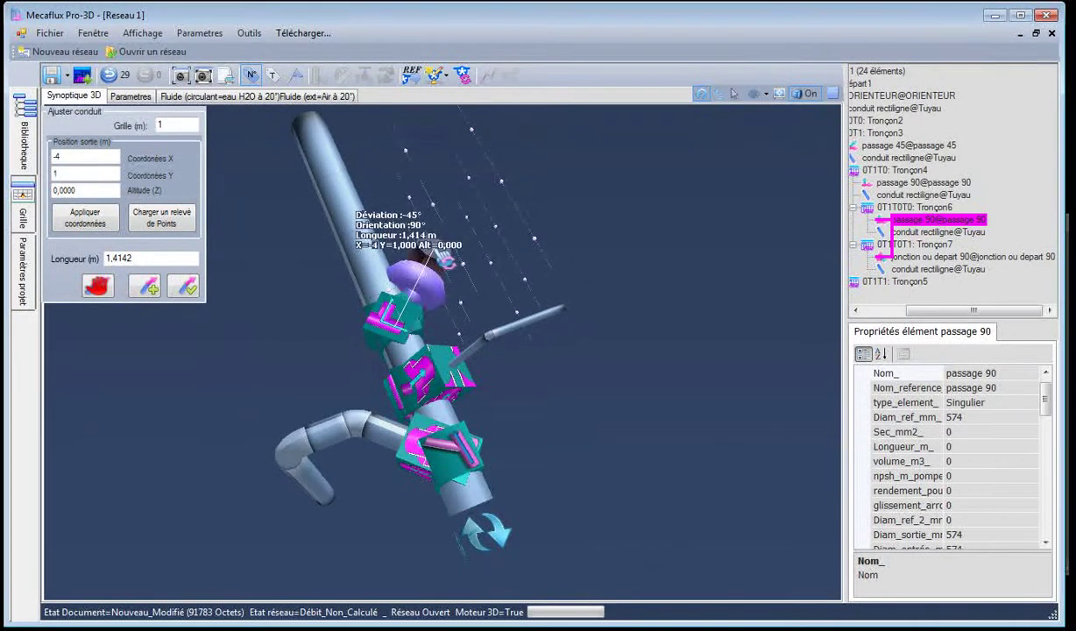
drag(684, 426, 607, 411)
click(183, 285)
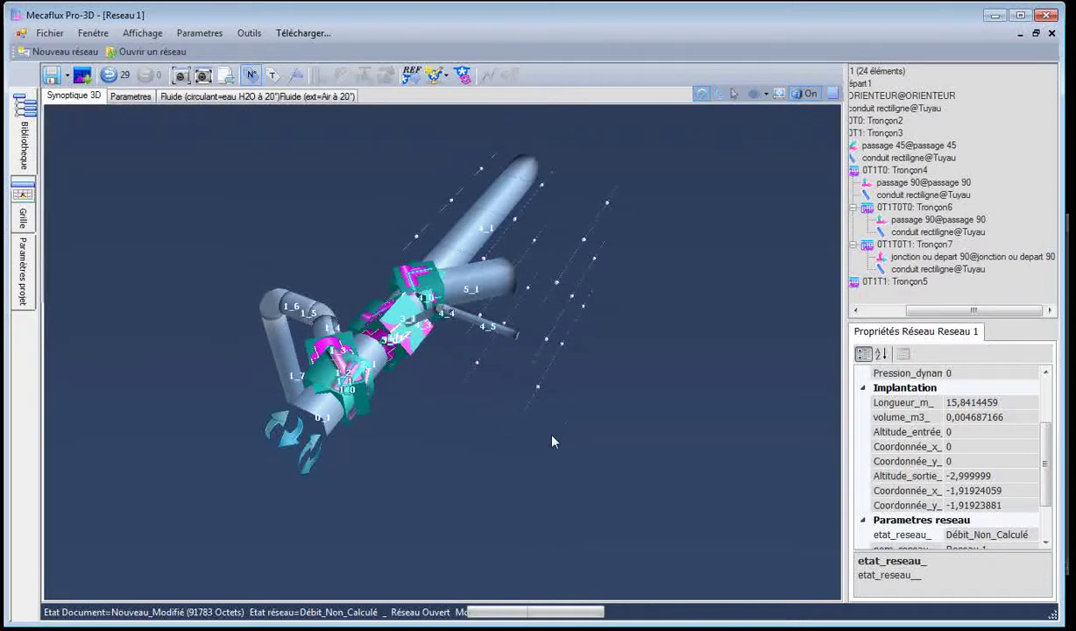
Check the branch on the ventilation plan and end the horizontal angled 574 mm branch with an abrupt reduction to 300 mm, extended by a duct
drag(539, 447, 465, 440)
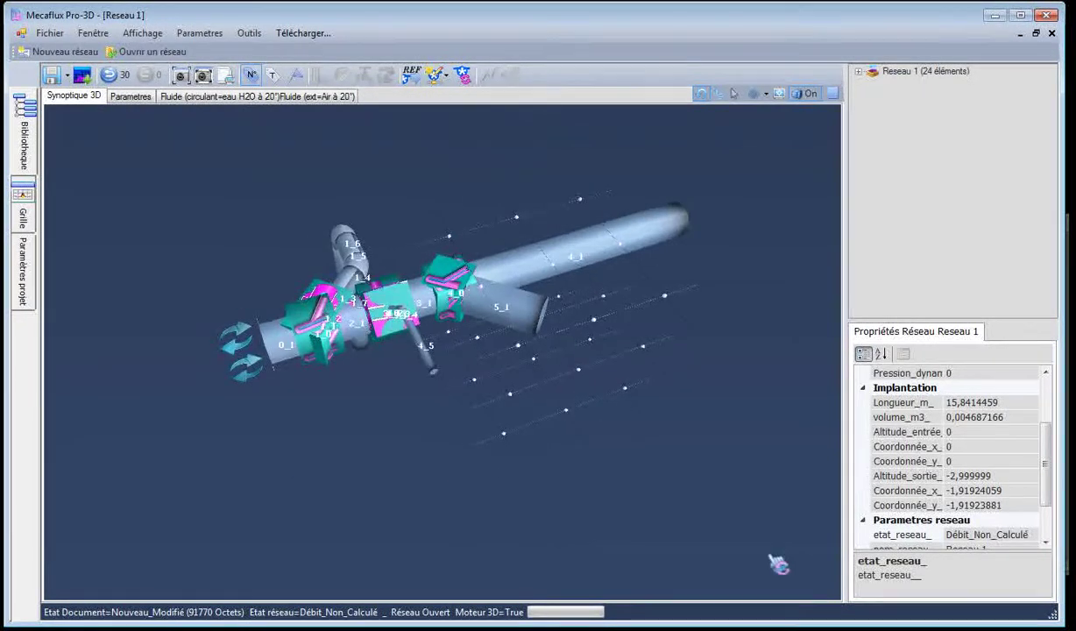
key(alt+Tab)
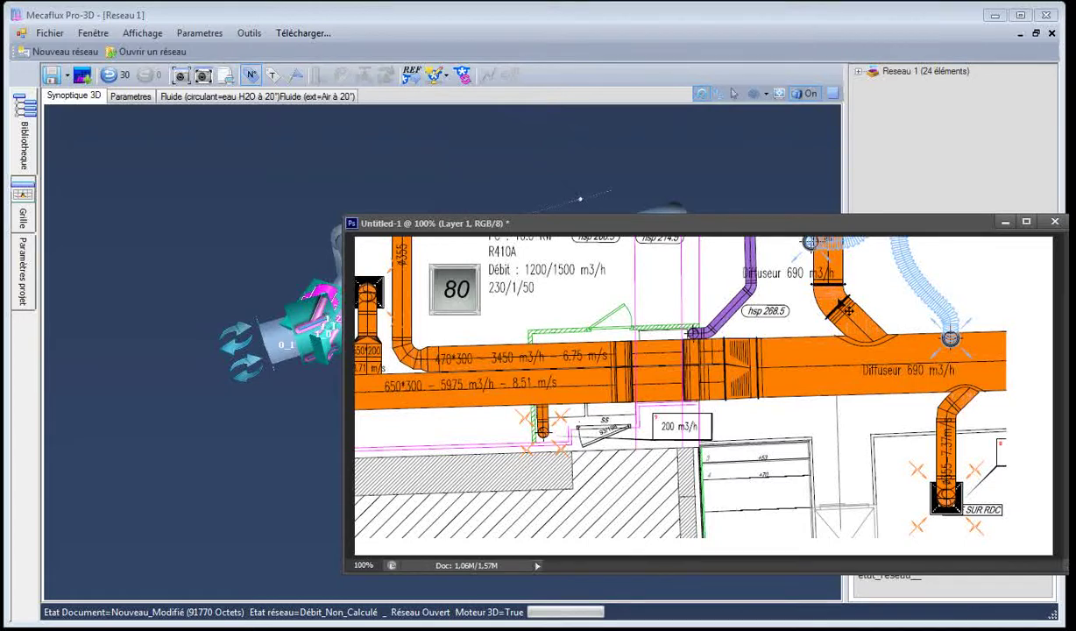
key(alt+Tab)
click(503, 314)
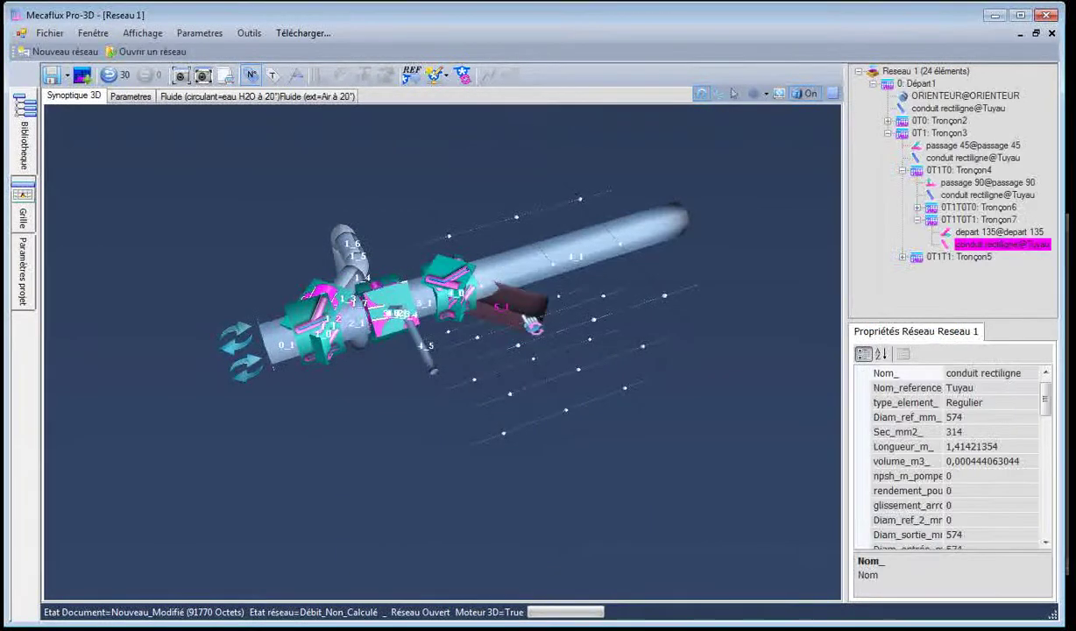
right_click(532, 326)
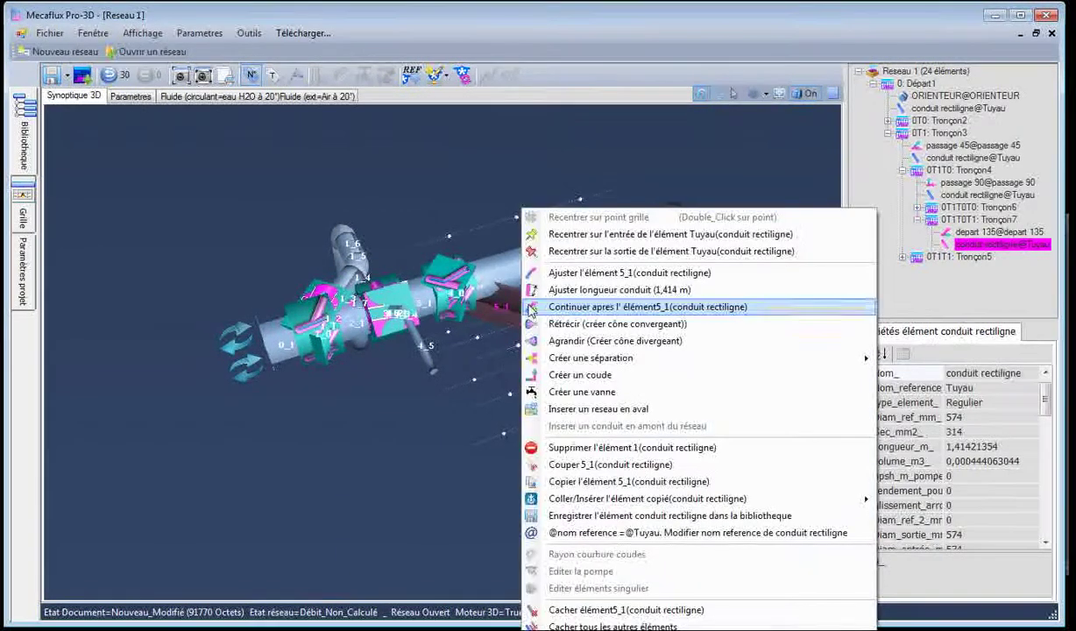
click(595, 324)
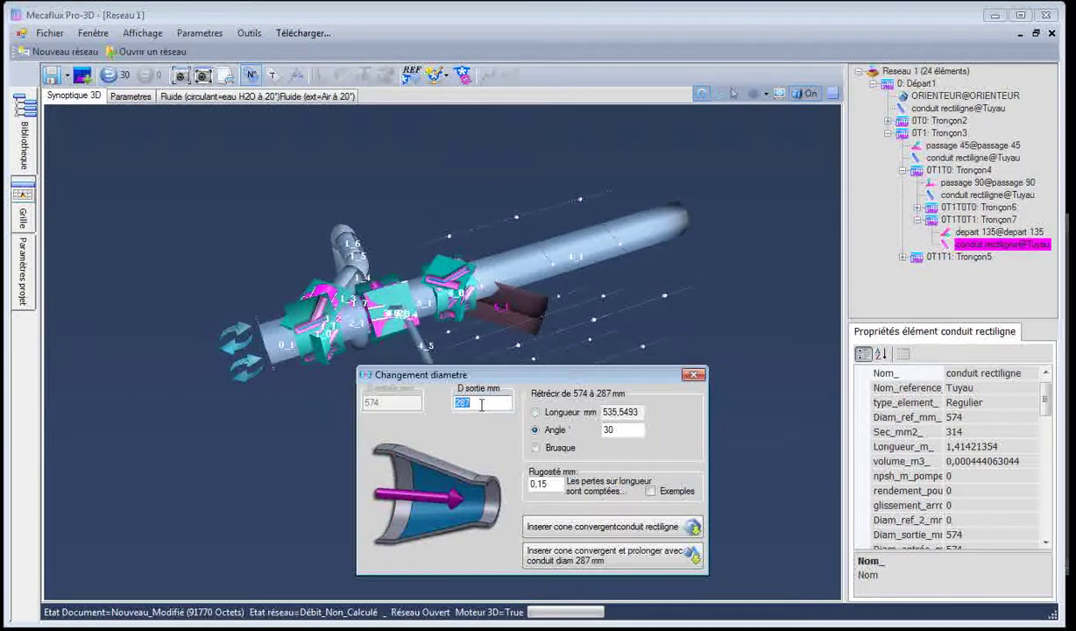
drag(487, 375, 467, 367)
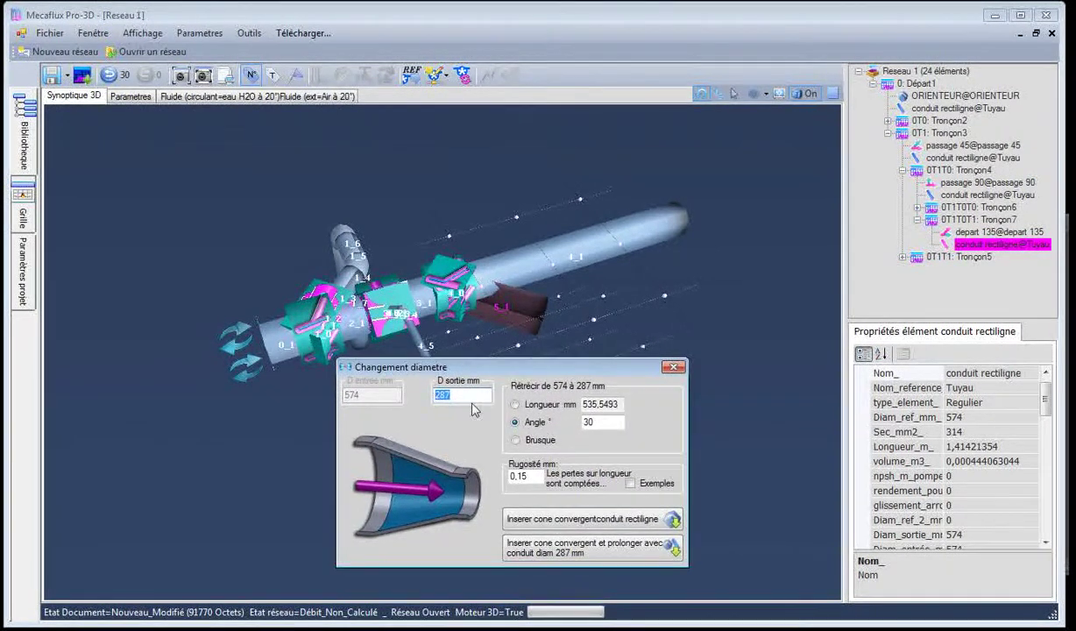
text(300)
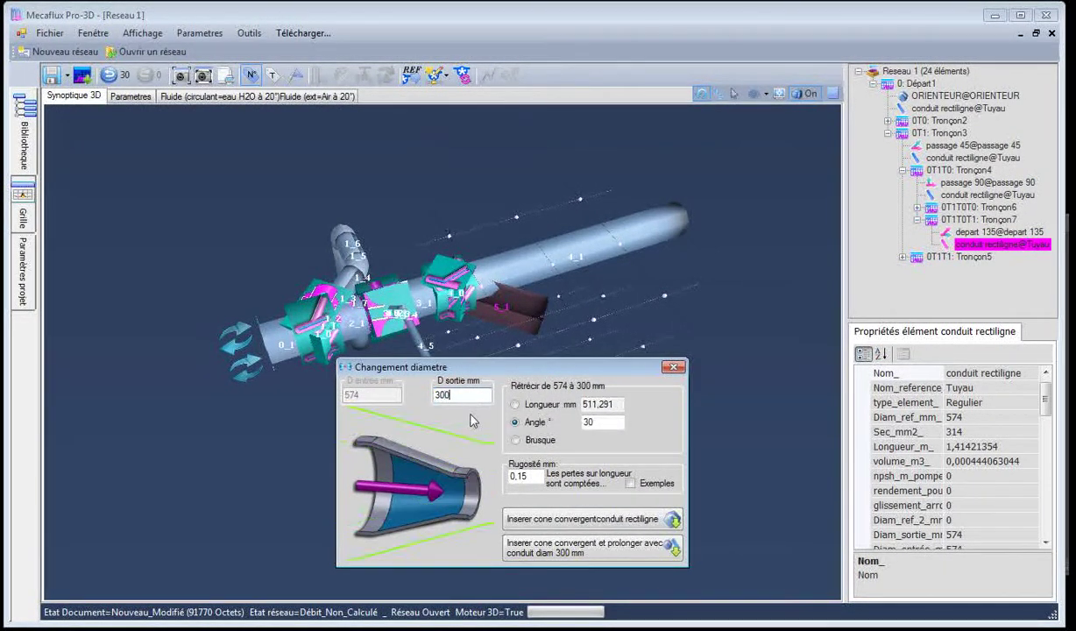
click(516, 440)
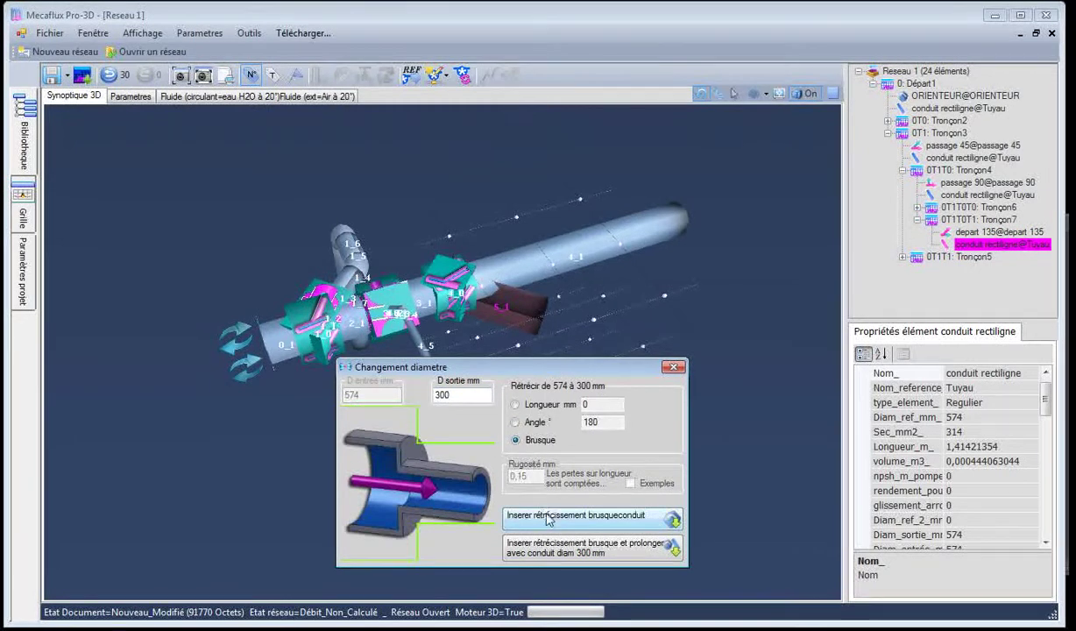
click(559, 558)
click(784, 385)
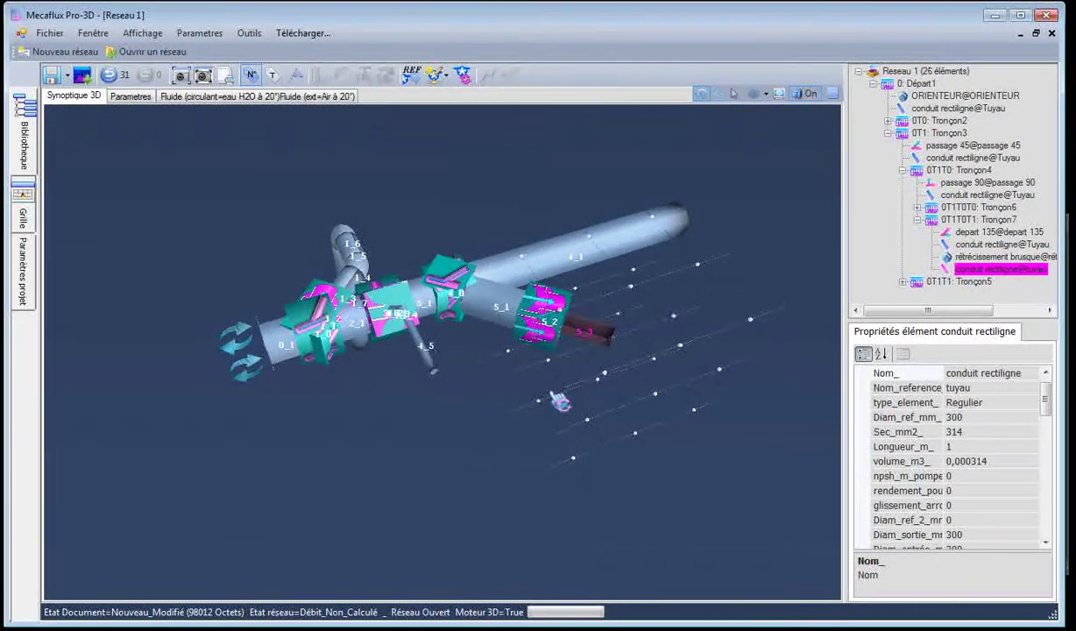
Shorten the angled 574 mm duct before the new abrupt reduction to a length of 0.3 m
drag(463, 408, 467, 300)
click(471, 298)
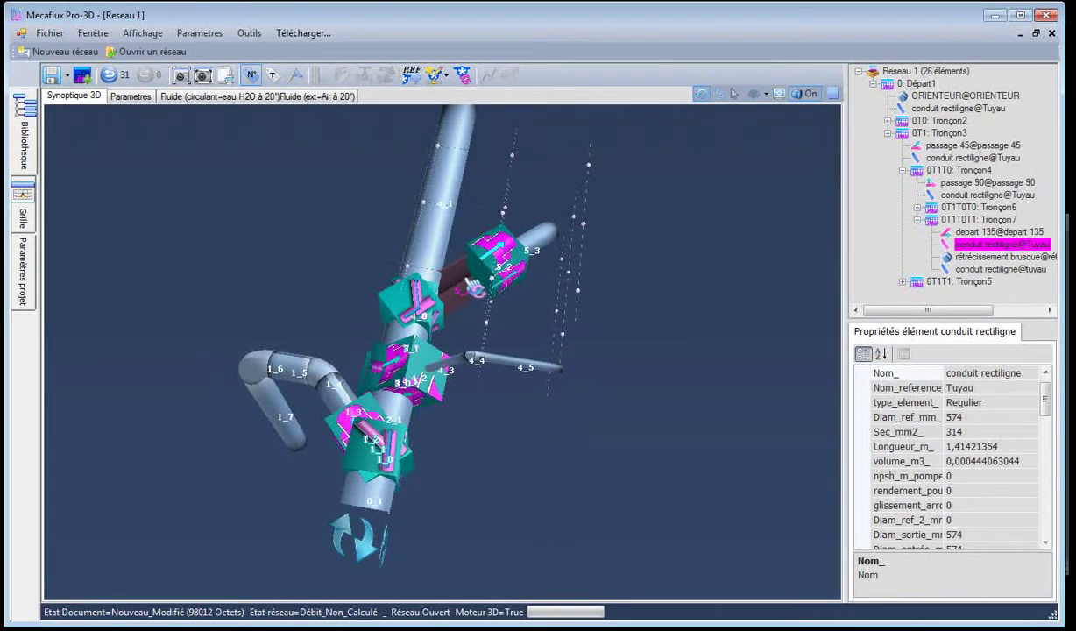
right_click(474, 288)
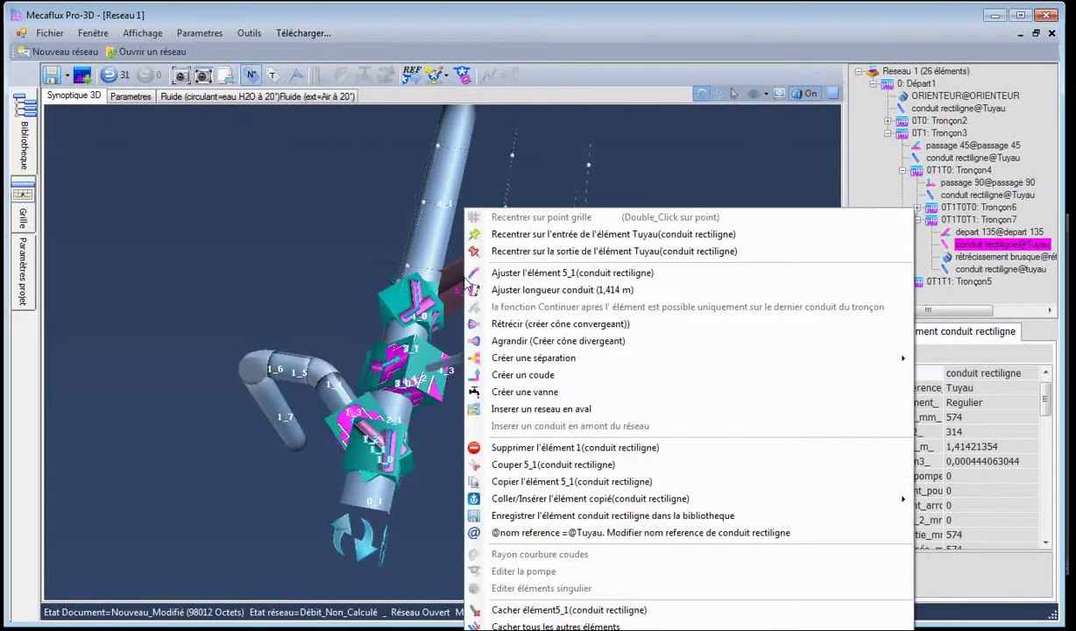
click(512, 291)
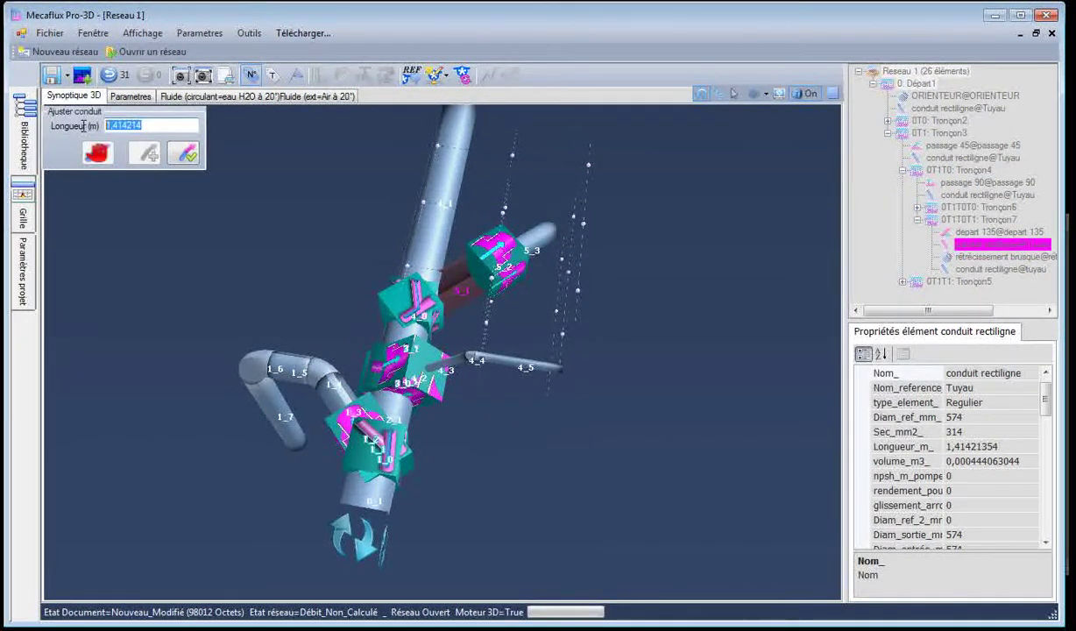
text(0,3)
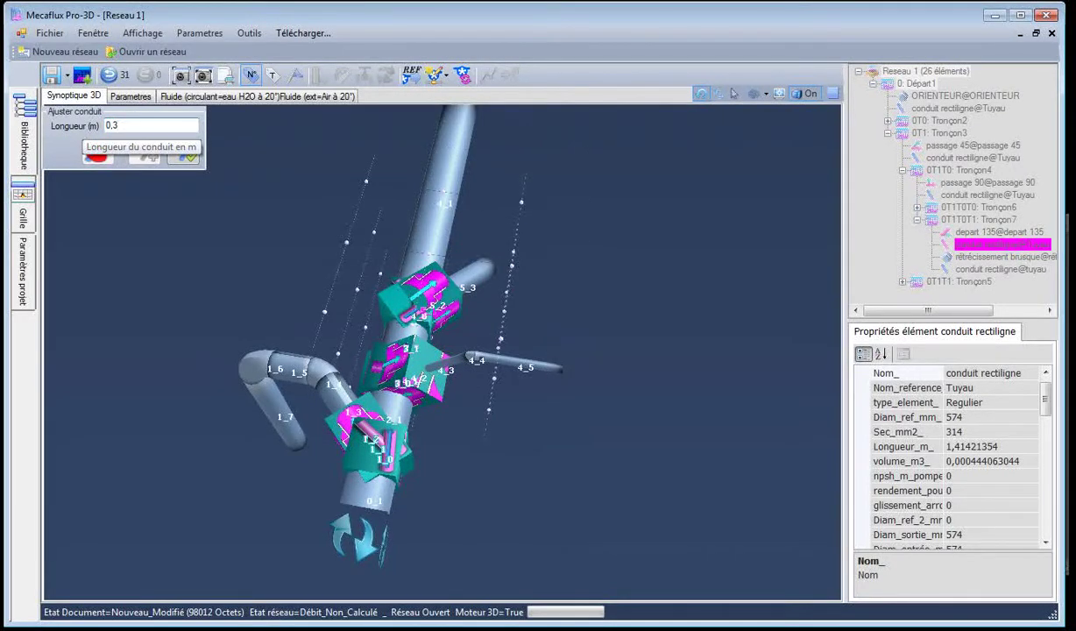
click(184, 156)
Check the next takeoff on the ventilation plan and create a separation at the end of the 4 m straight main duct
drag(255, 211, 354, 482)
drag(448, 343, 473, 351)
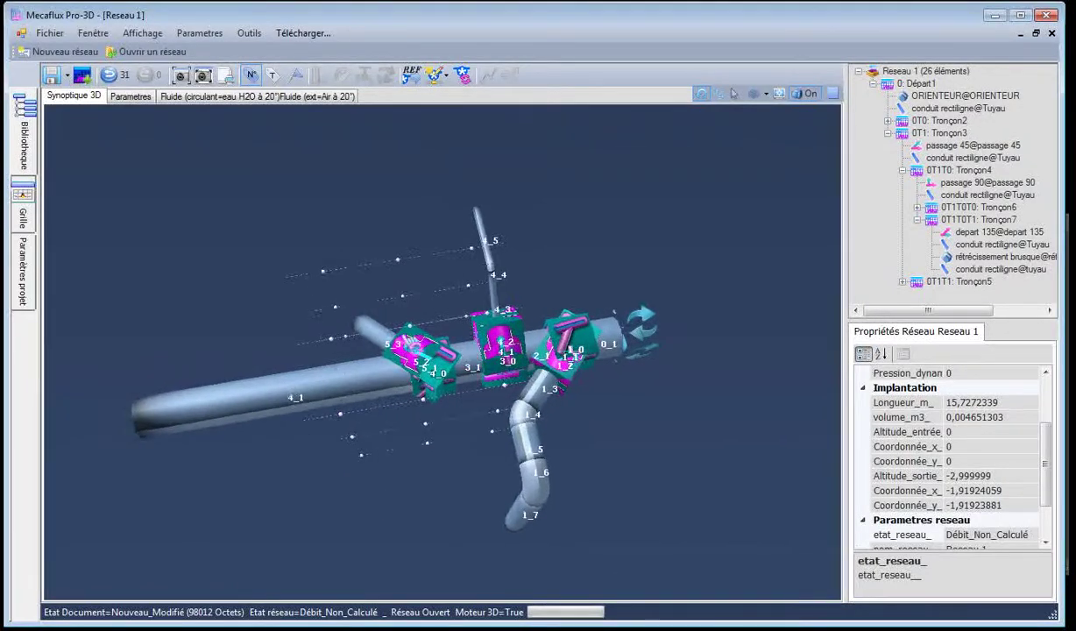
drag(295, 307, 257, 284)
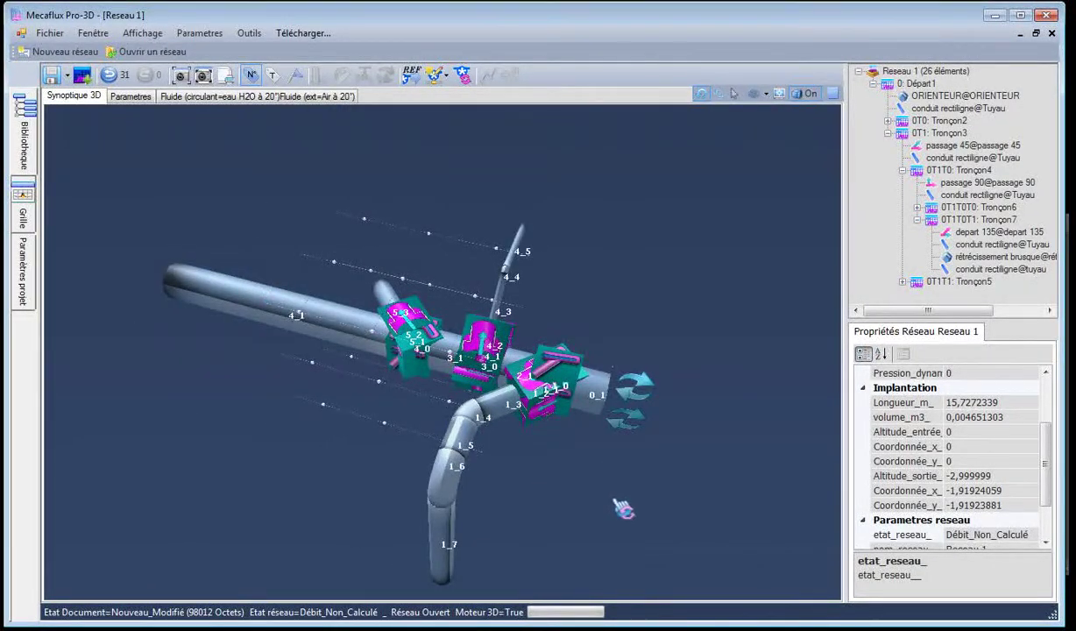
drag(629, 515, 501, 483)
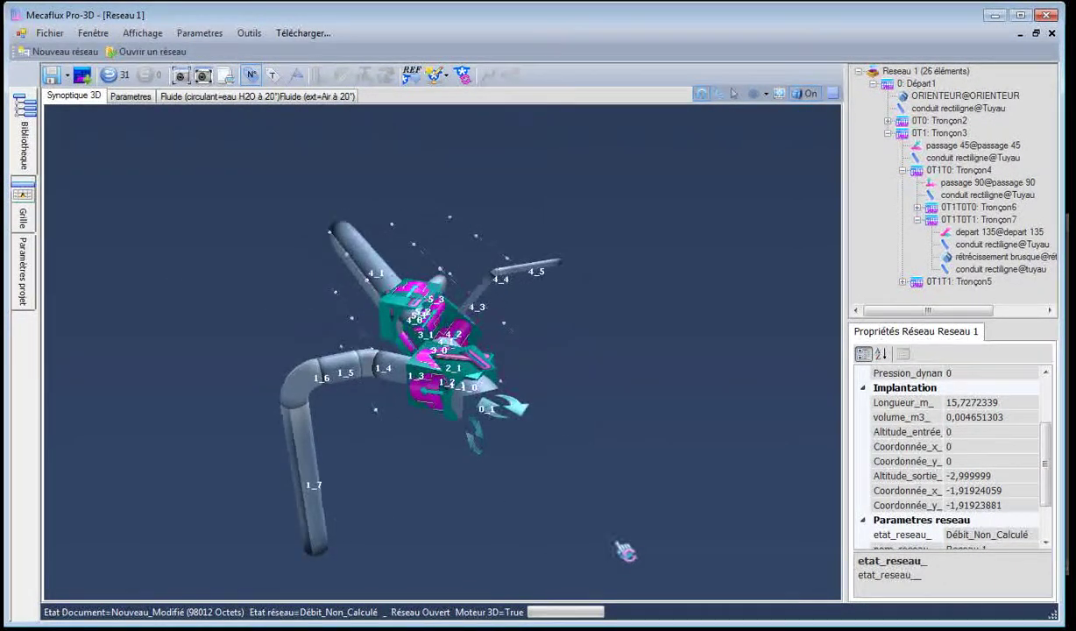
key(alt+Tab)
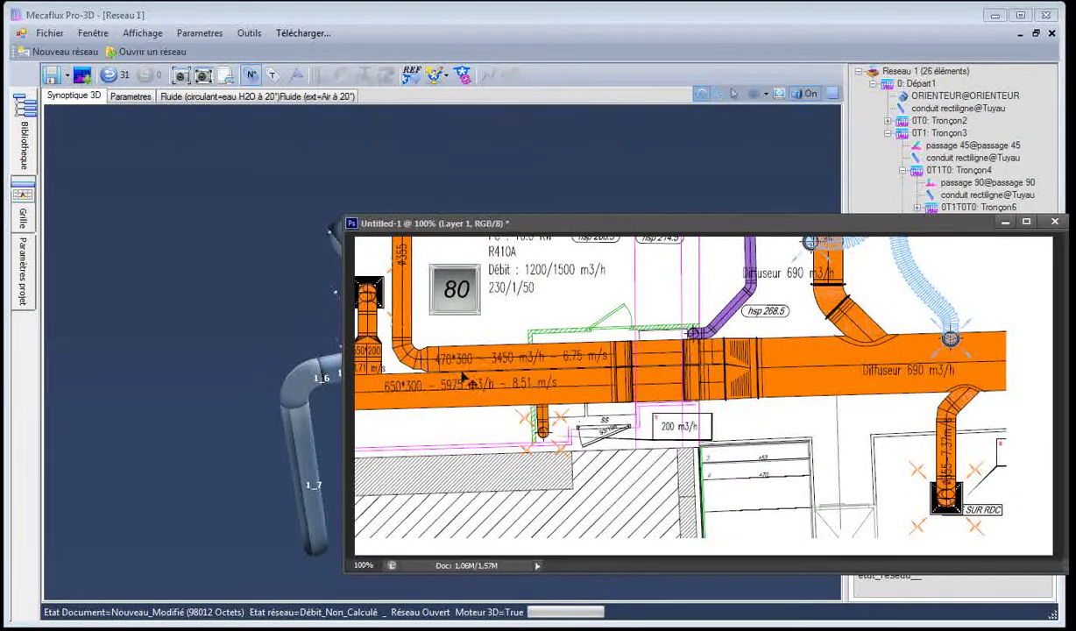
click(210, 308)
drag(201, 309, 205, 235)
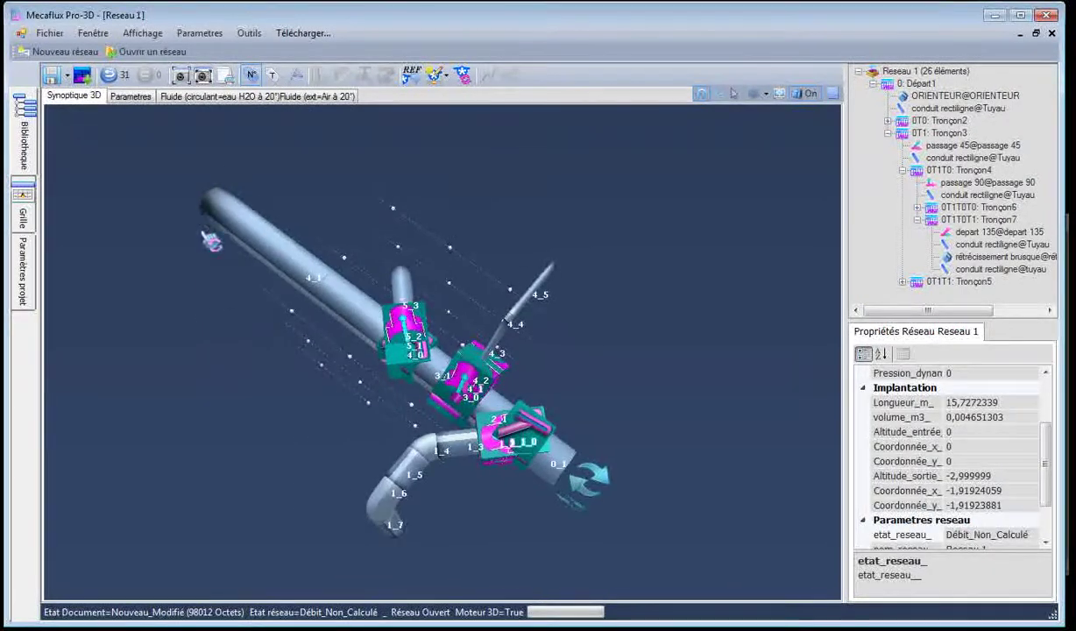
click(215, 210)
right_click(222, 213)
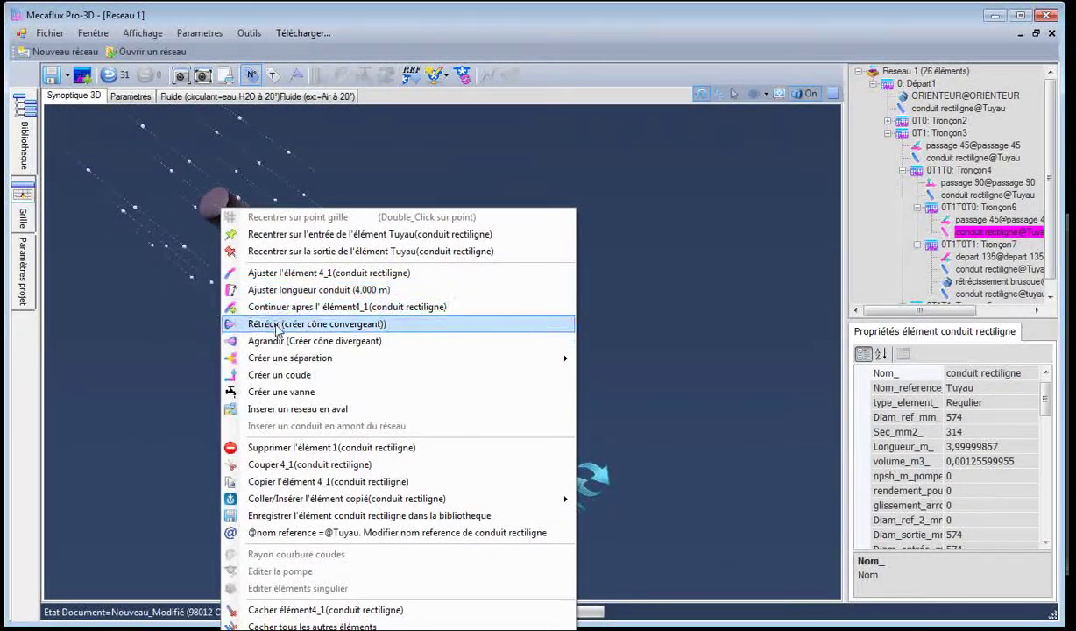
mouse_move(465, 361)
click(613, 376)
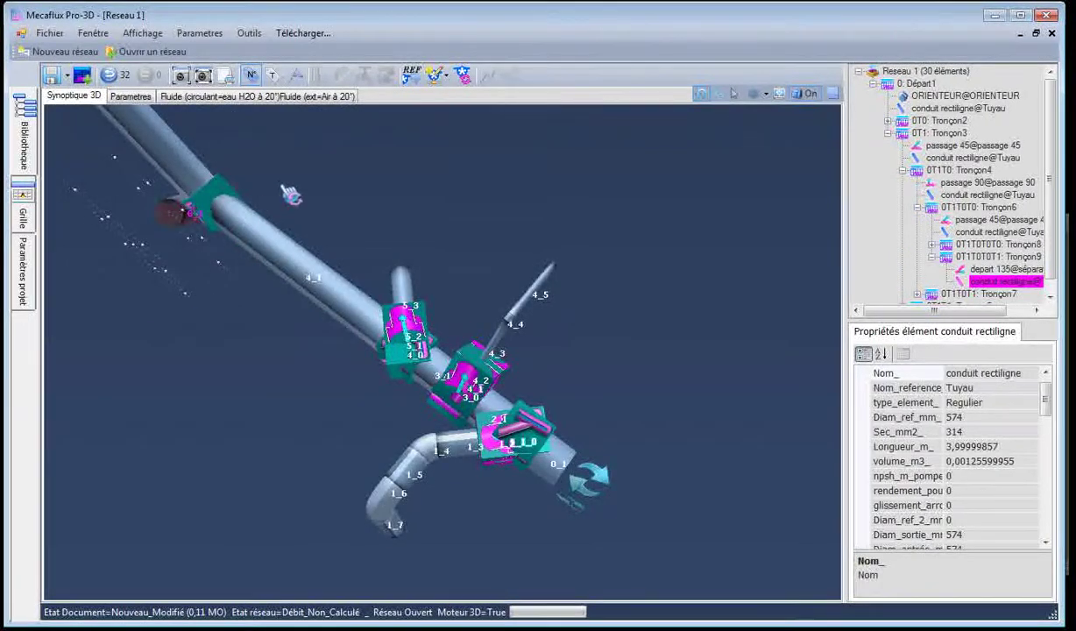
Try to adjust the length and outlet position of the upward duct leaving the new end separation
drag(140, 334, 359, 364)
click(261, 353)
right_click(263, 359)
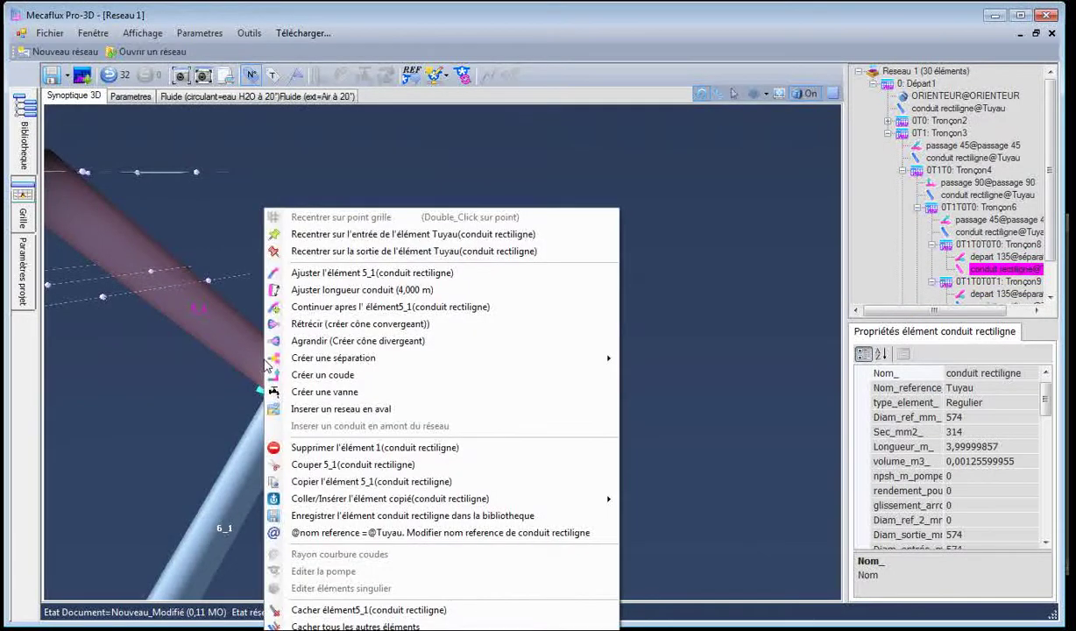
click(315, 298)
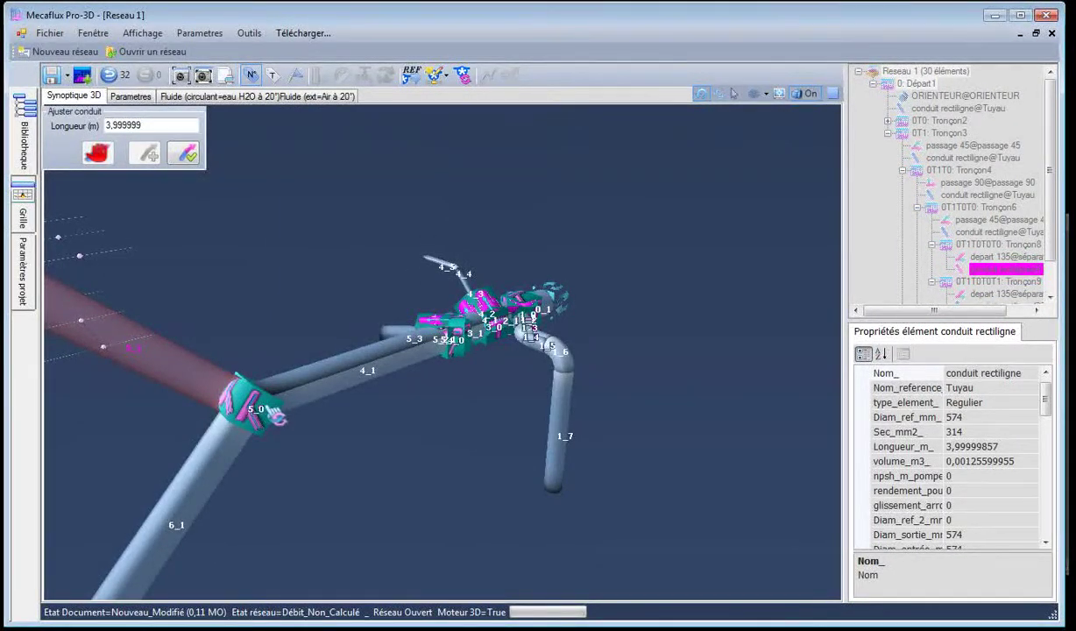
click(184, 156)
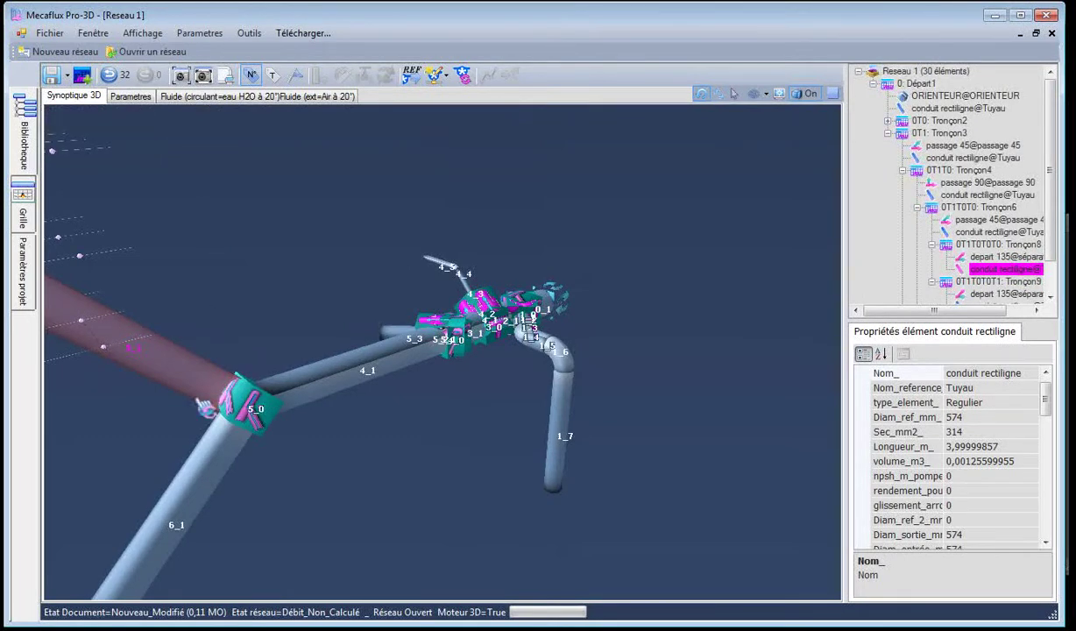
right_click(202, 375)
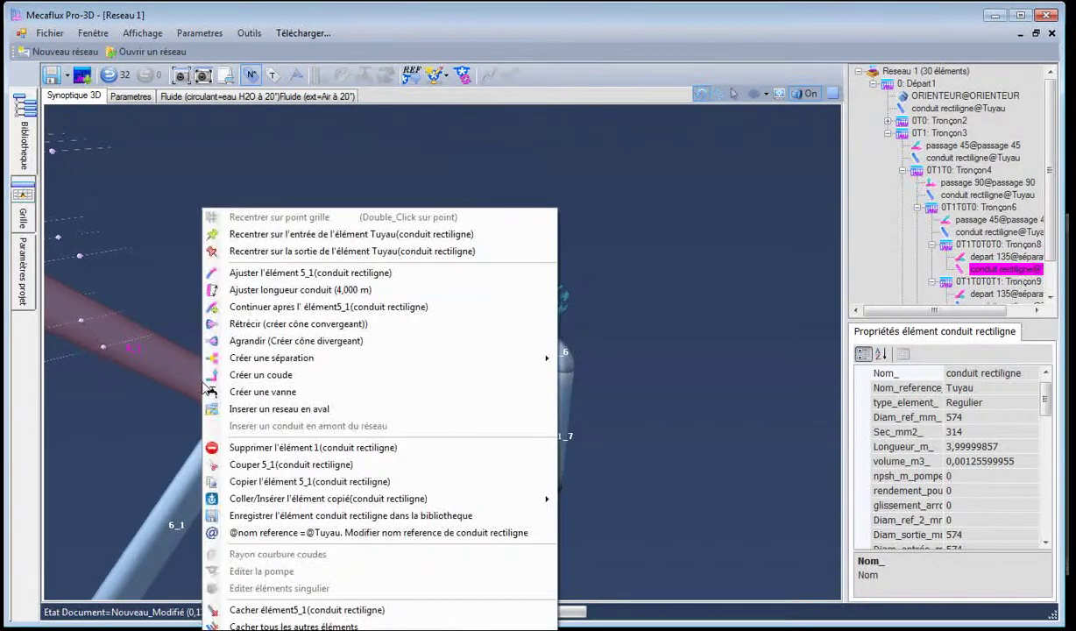
click(241, 273)
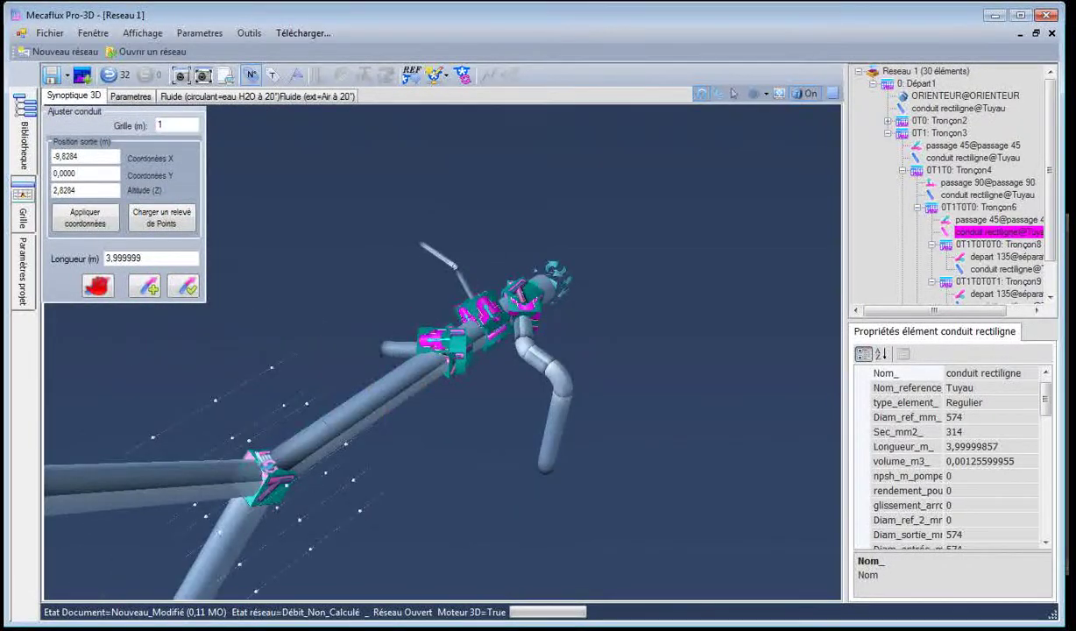
right_click(269, 484)
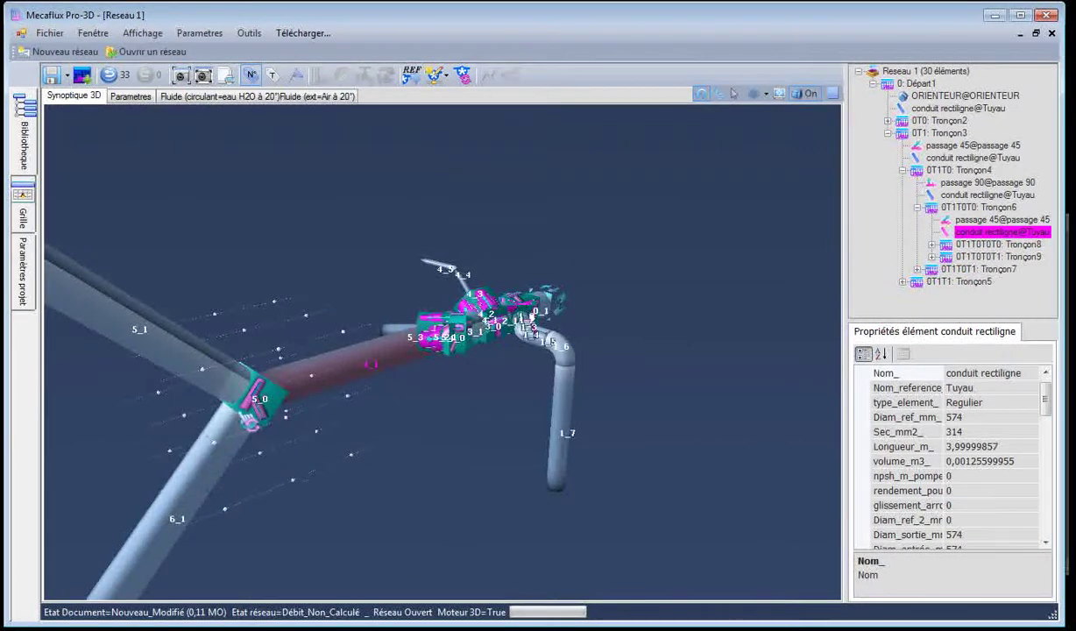
click(257, 393)
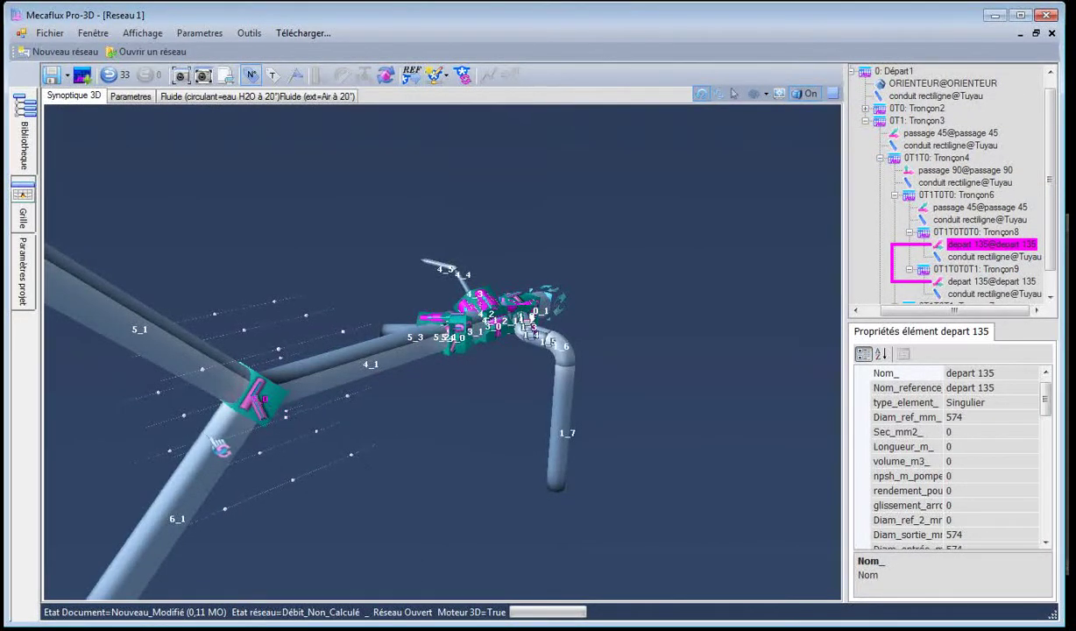
click(250, 436)
right_click(227, 416)
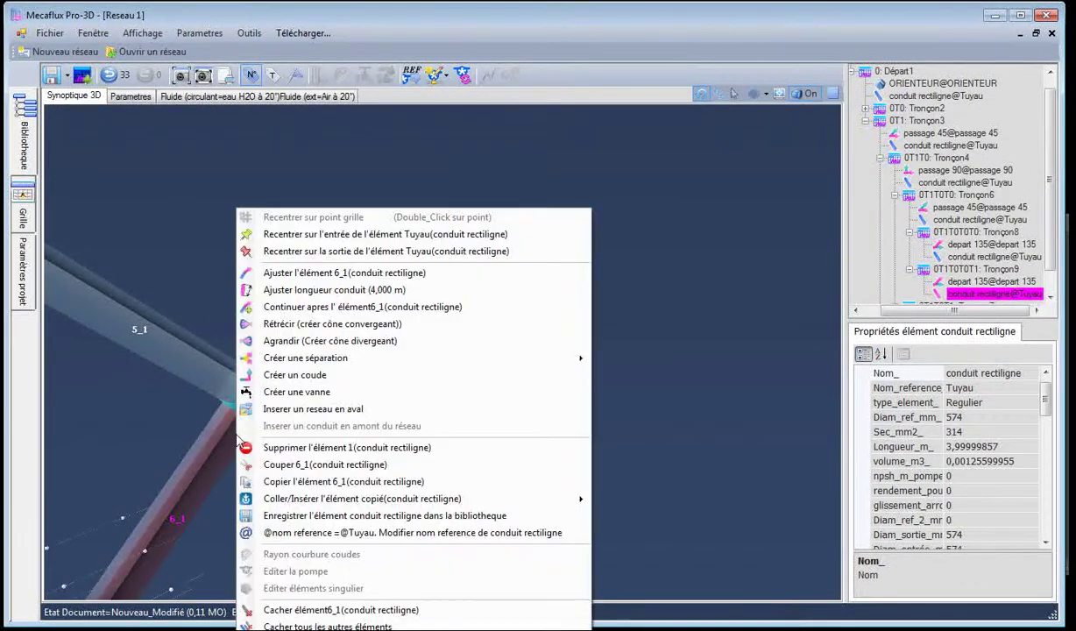
click(317, 235)
scroll(395, 435, down, 10)
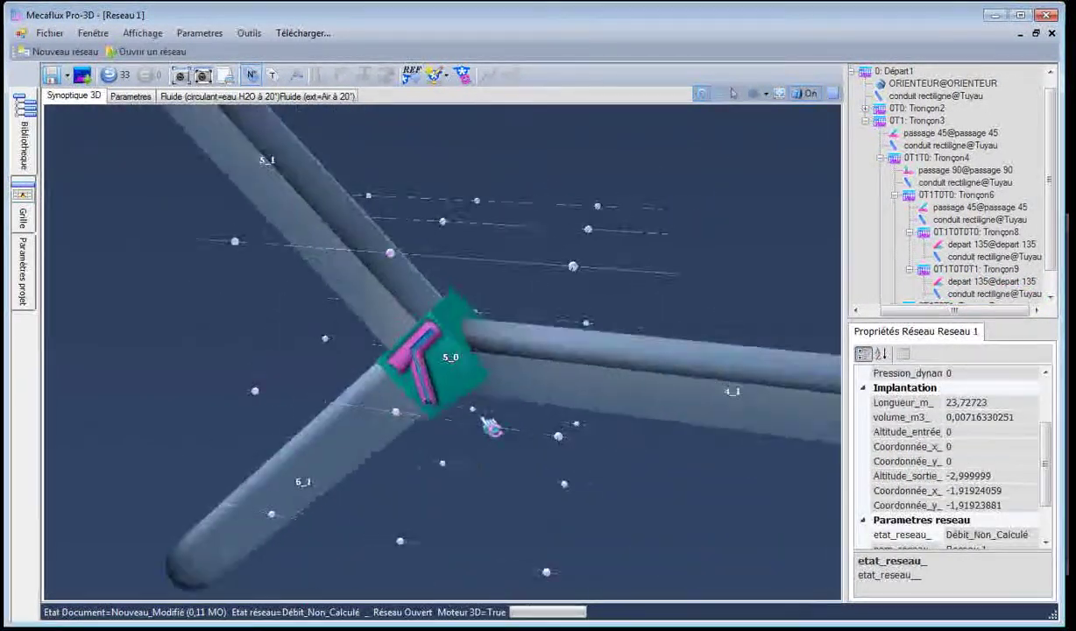
scroll(461, 378, up, 5)
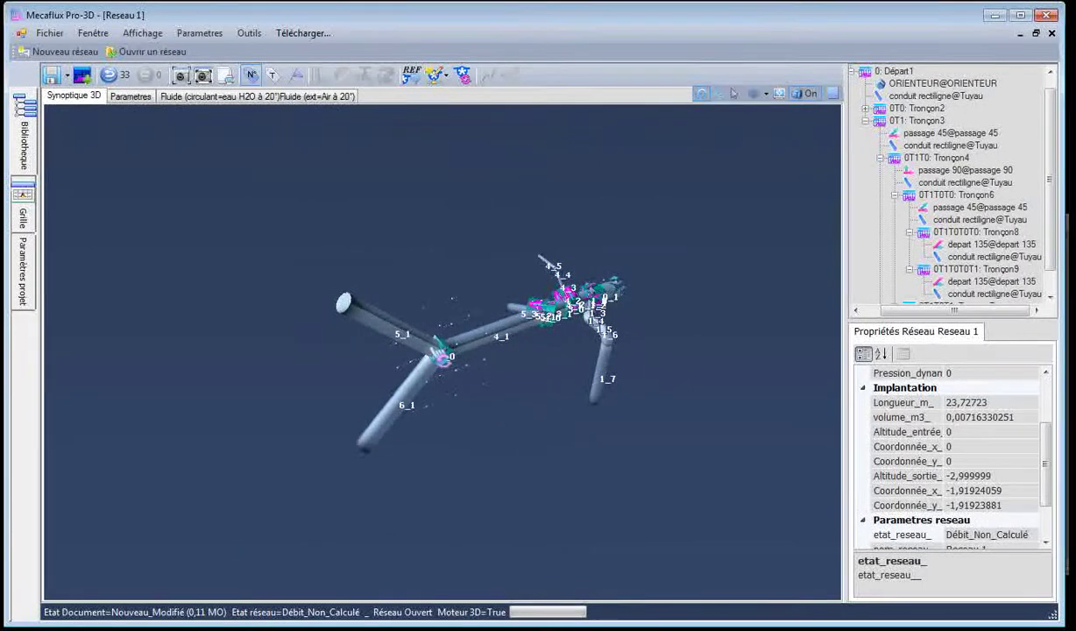
mouse_move(462, 378)
mouse_down()
mouse_move(452, 409)
mouse_move(485, 385)
mouse_move(449, 400)
mouse_move(456, 363)
mouse_up()
right_click(395, 333)
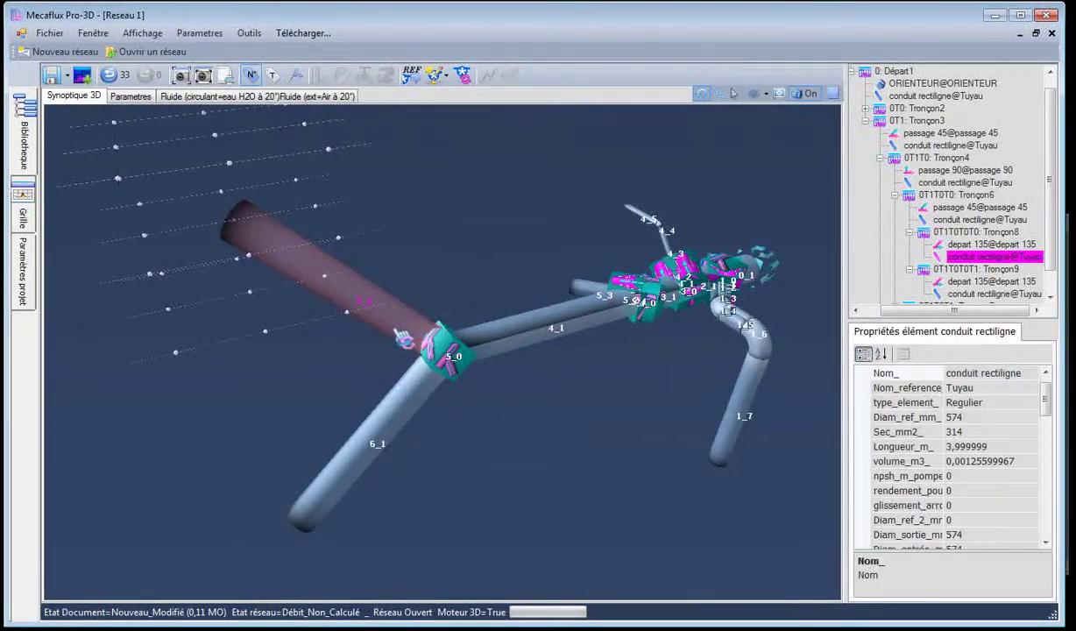
click(440, 290)
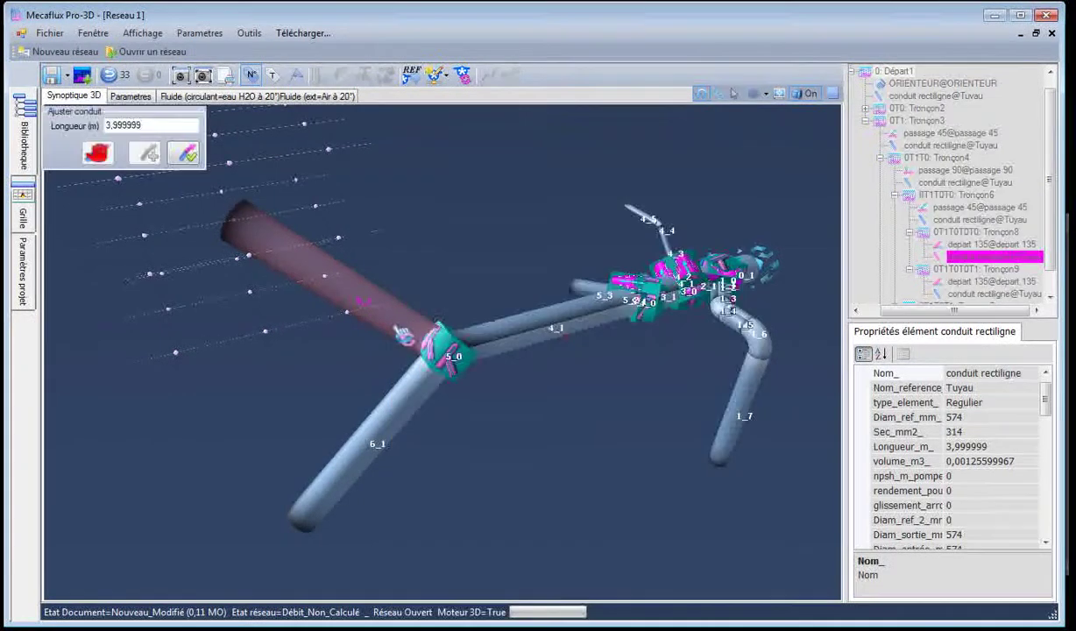
click(195, 161)
Shorten duct 5_1 at the end separation to 1.4142 m, with its outlet at X -8, Y 1, altitude 0, without continuing the run
right_click(389, 309)
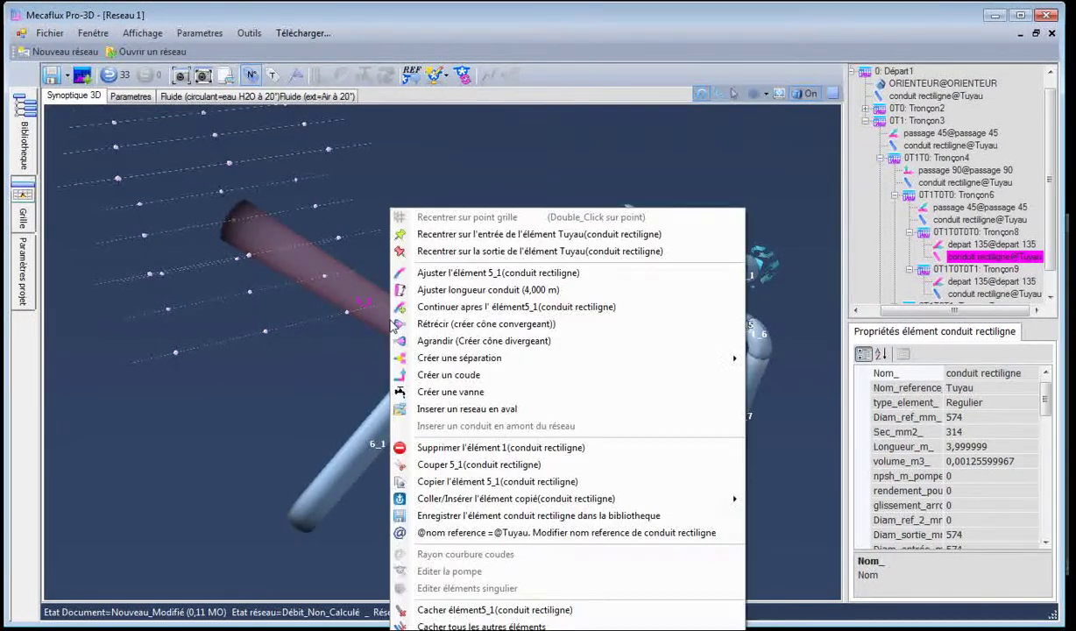
click(470, 274)
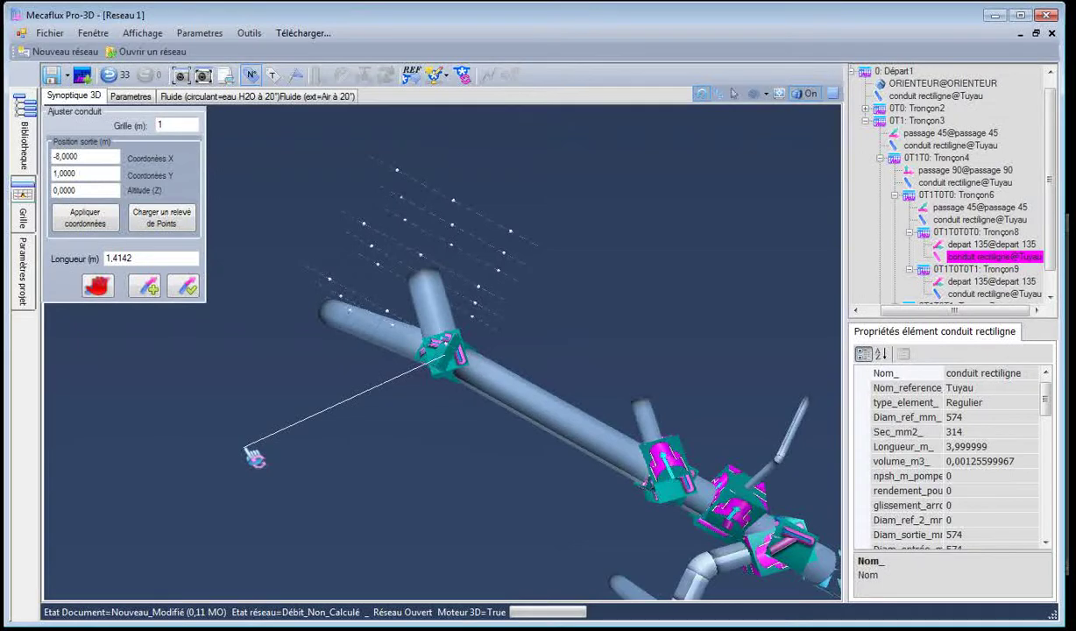
click(206, 375)
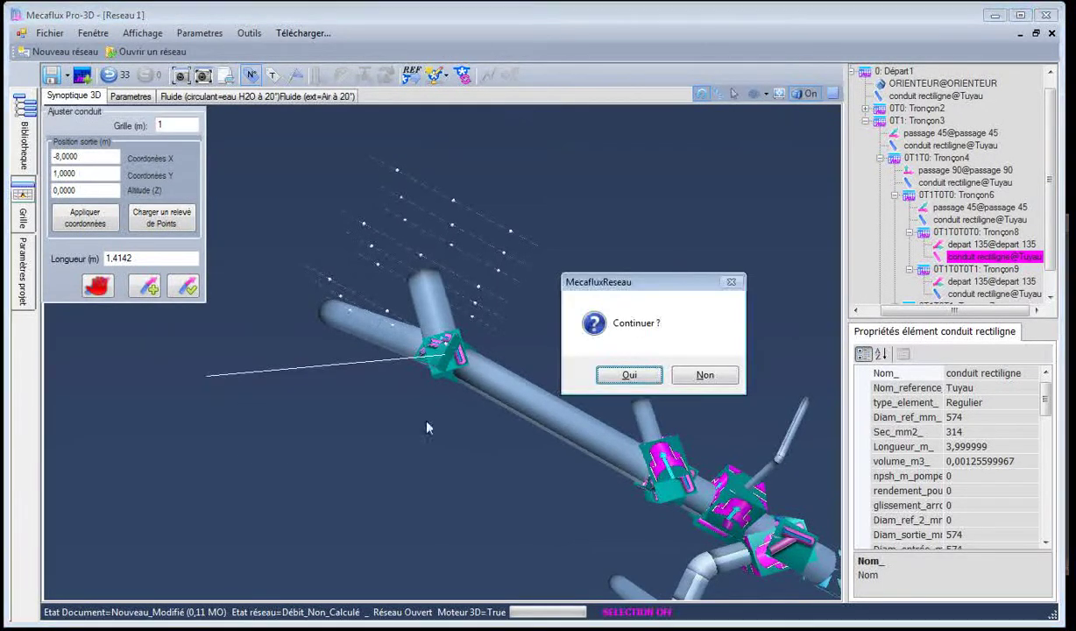
click(711, 375)
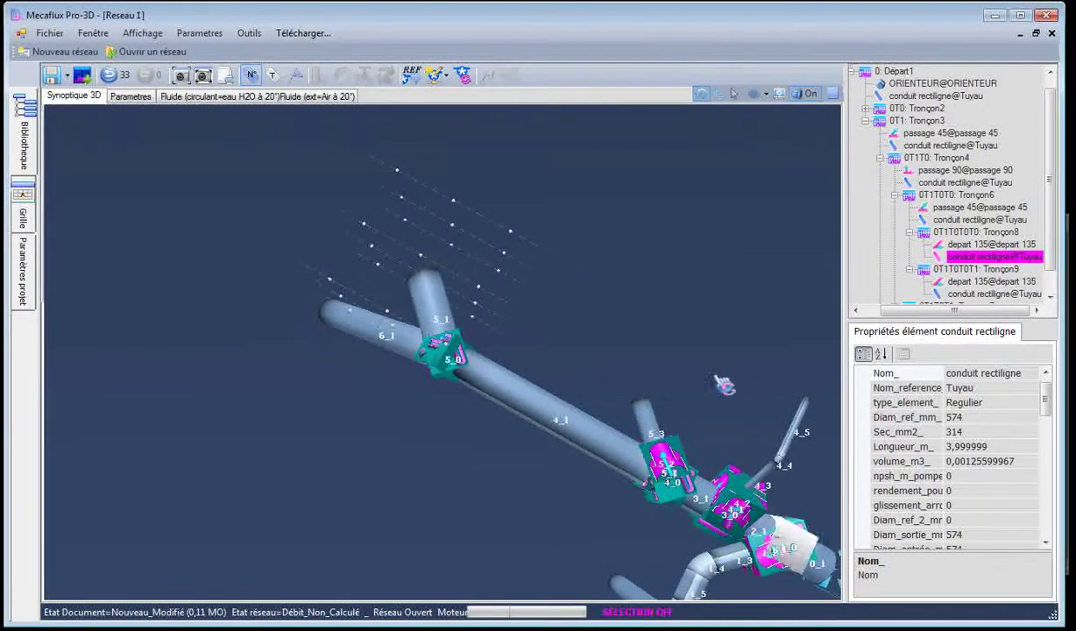
Adjust duct 6_1 at the end separation to a 1.4142 m length, with its outlet at X -8, Y -1, altitude 0
click(399, 370)
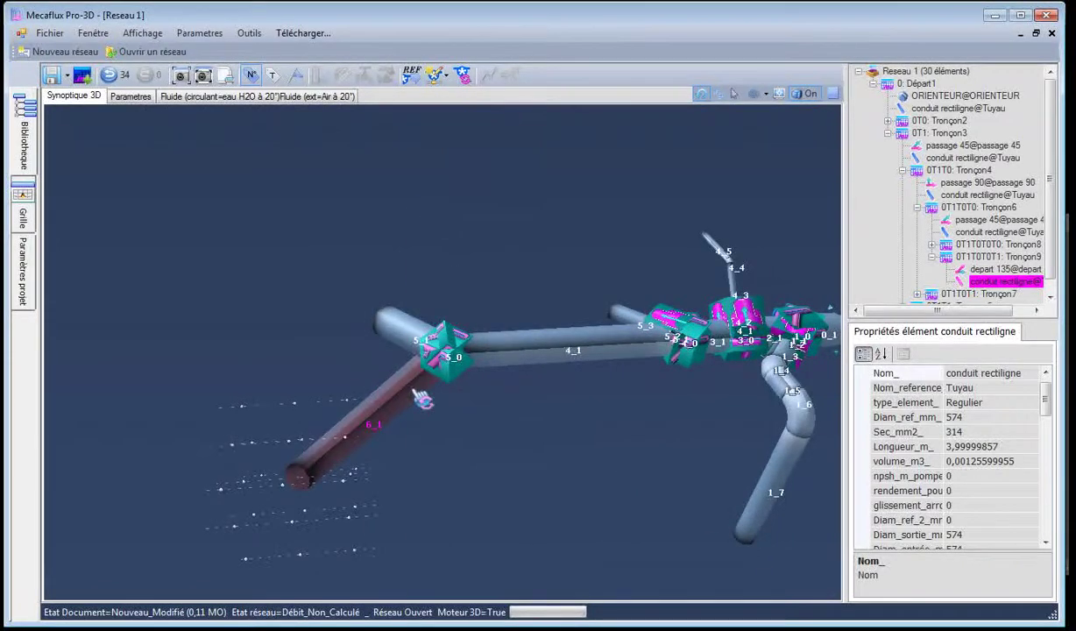
right_click(398, 373)
click(464, 273)
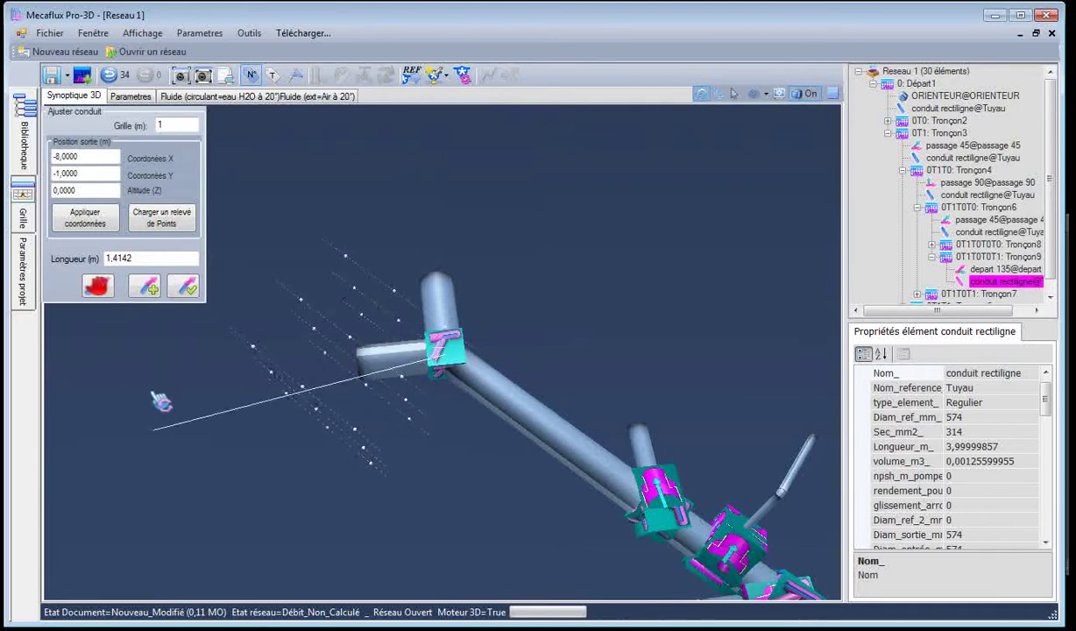
click(182, 286)
drag(432, 429, 589, 422)
scroll(450, 391, up, 4)
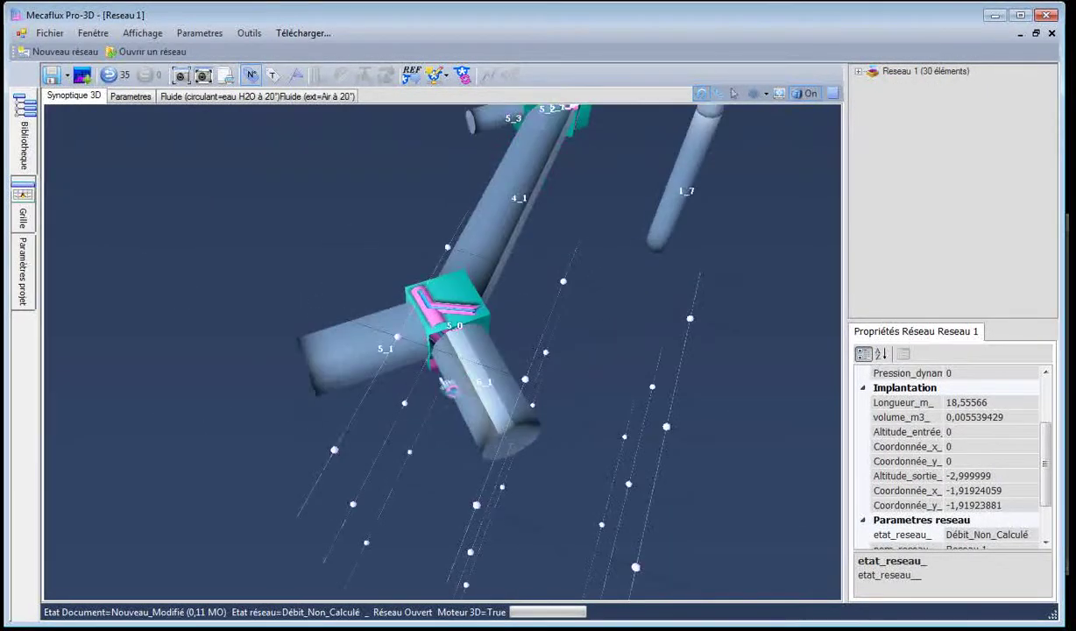
drag(269, 408, 171, 446)
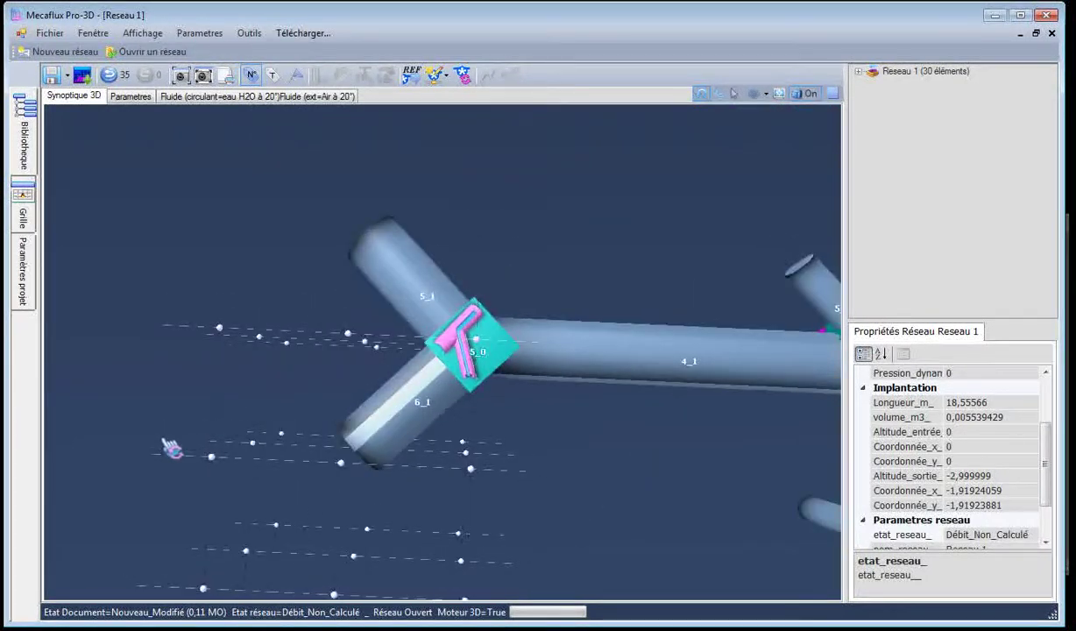
Check the section of branch 5_1 on the ventilation plan and look up its equivalent diameter among the library's "projet x aeraulique" ducts
click(392, 259)
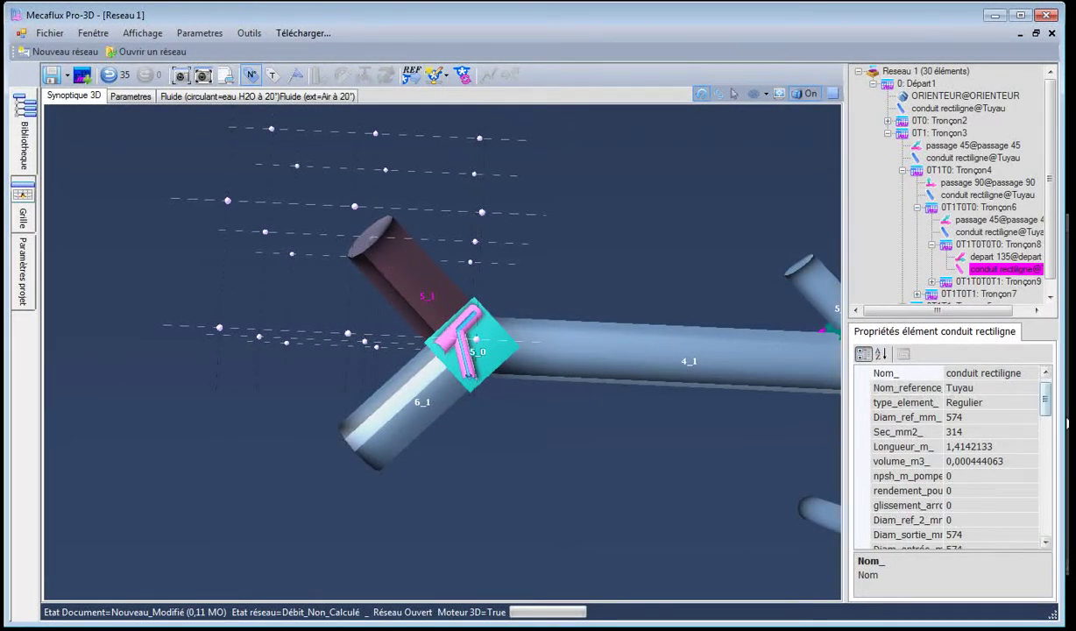
key(alt+Tab)
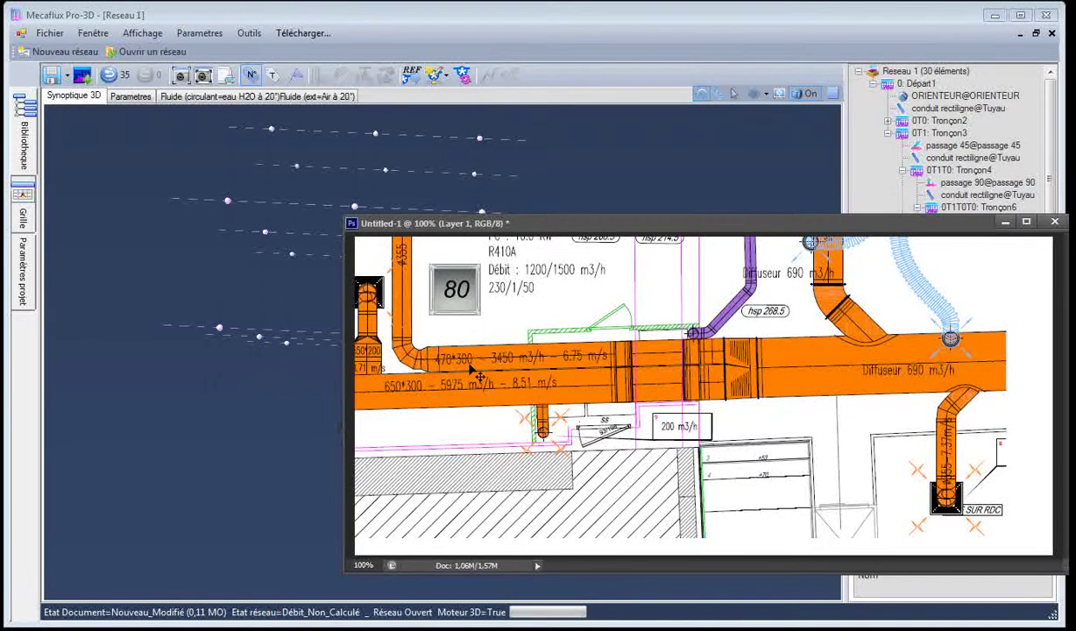
click(284, 430)
click(419, 282)
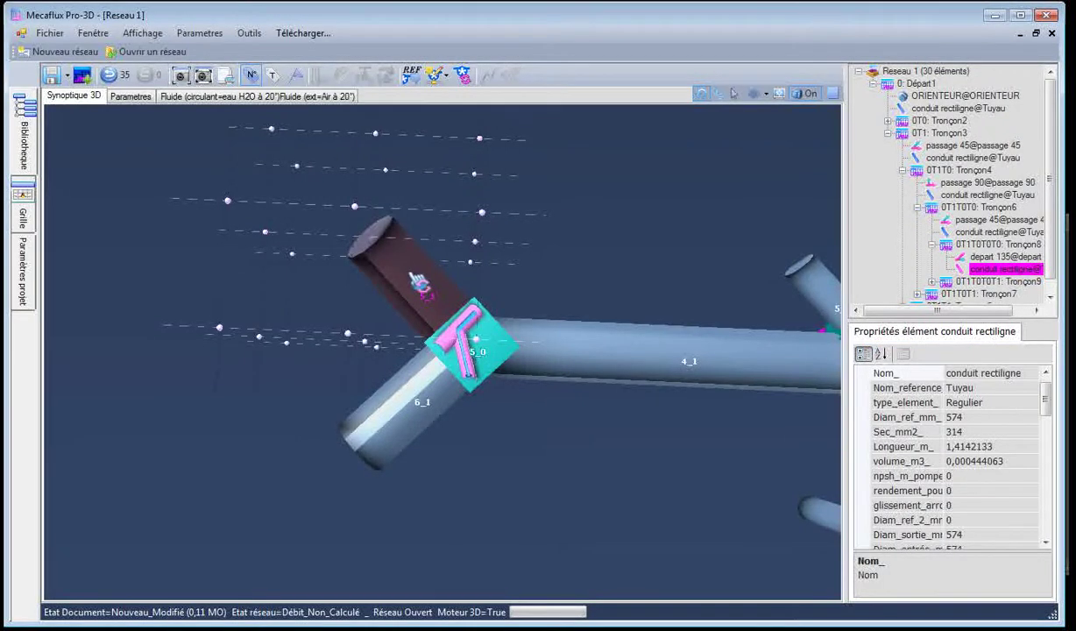
click(23, 144)
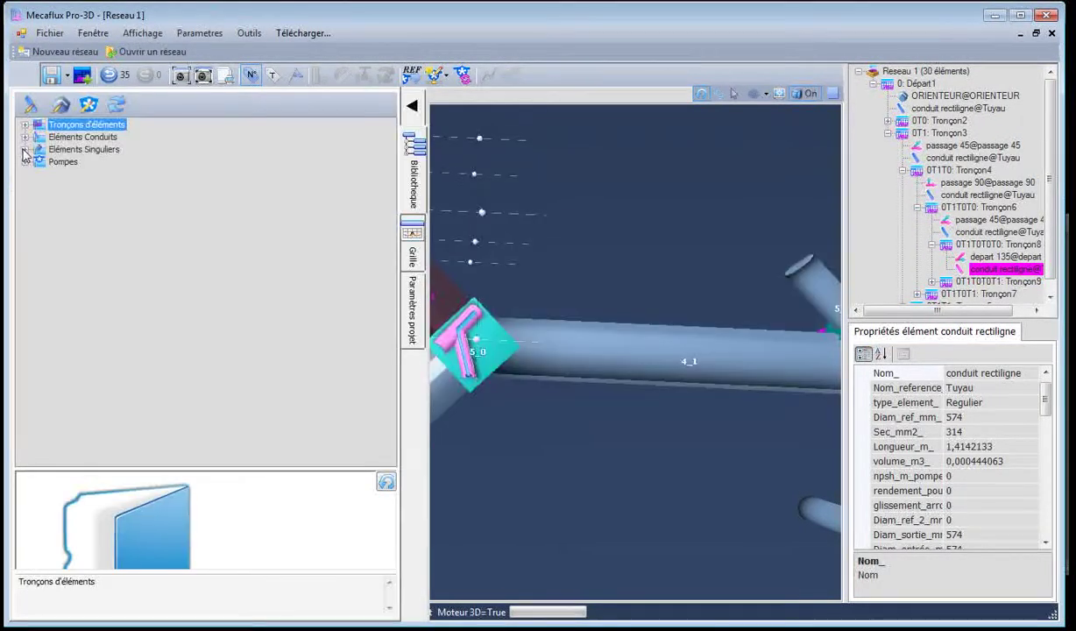
click(25, 138)
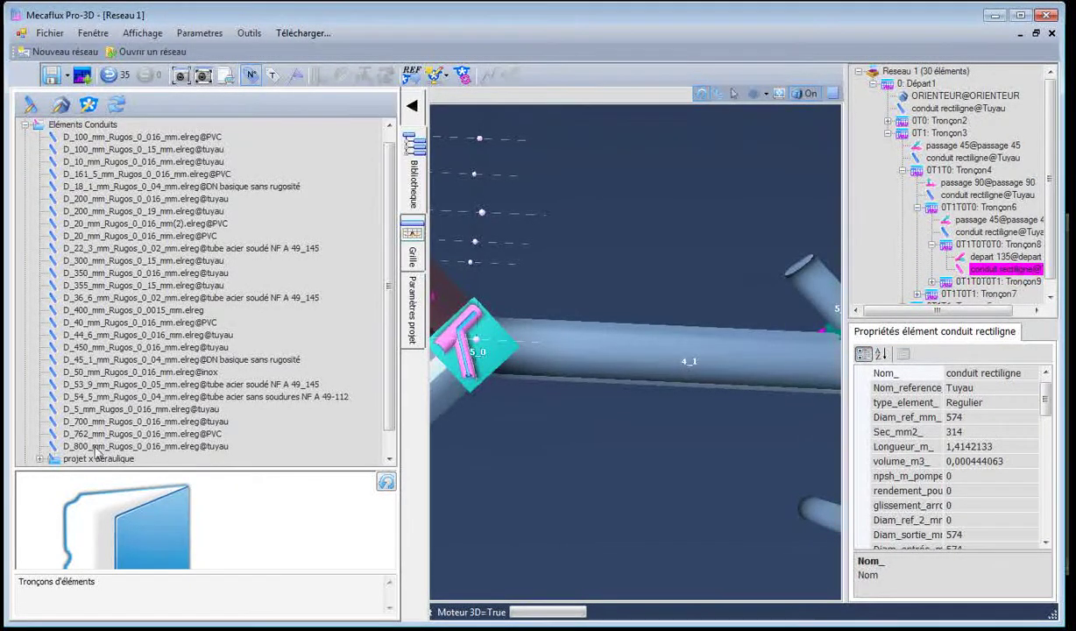
click(40, 458)
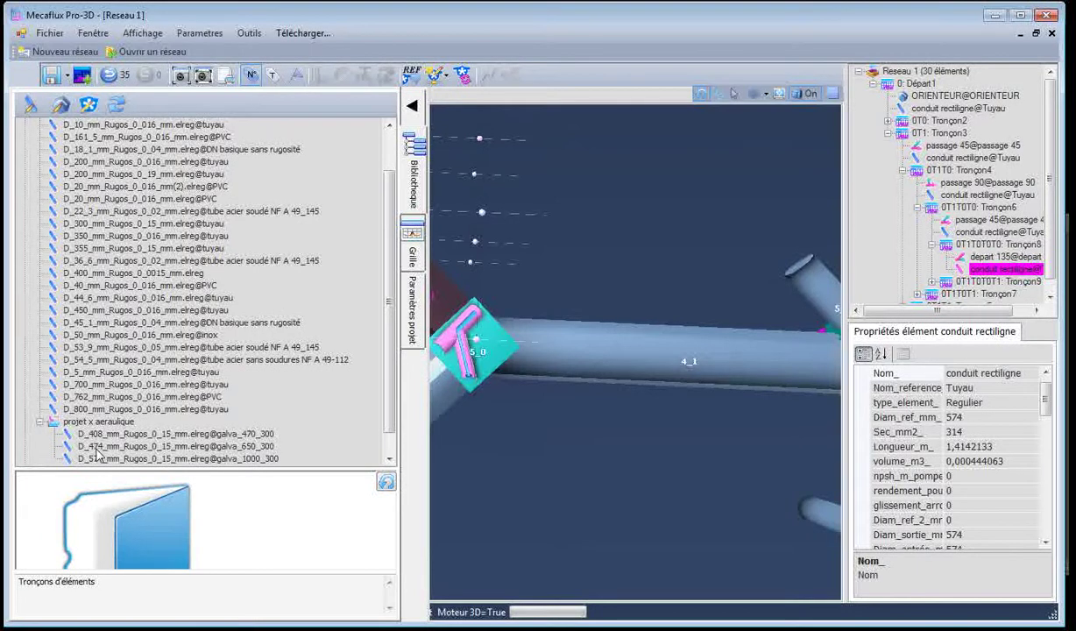
click(567, 453)
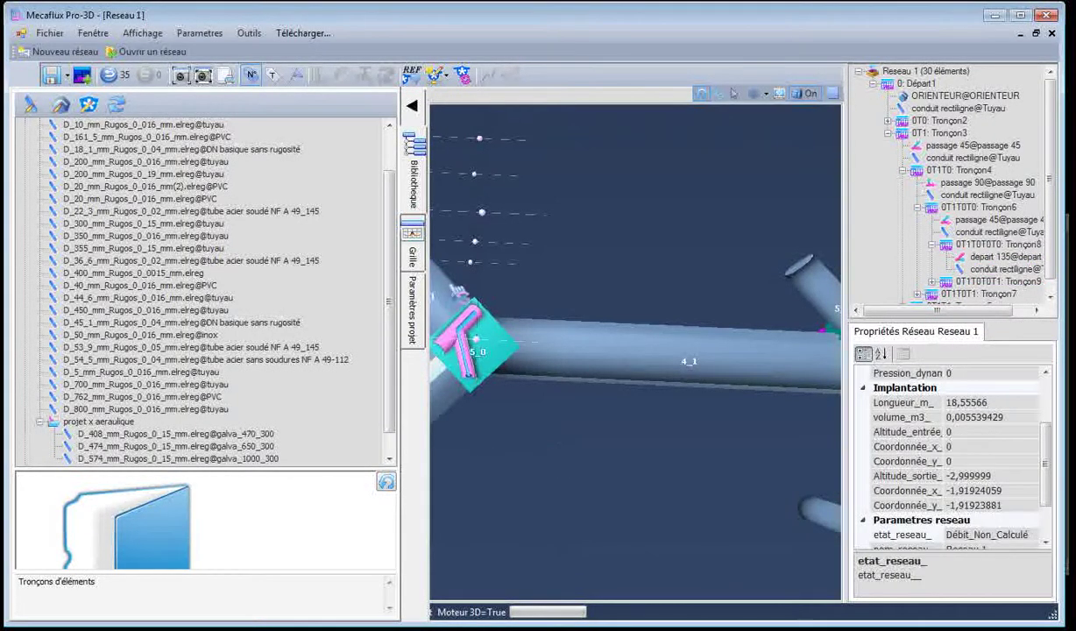
click(456, 292)
click(410, 109)
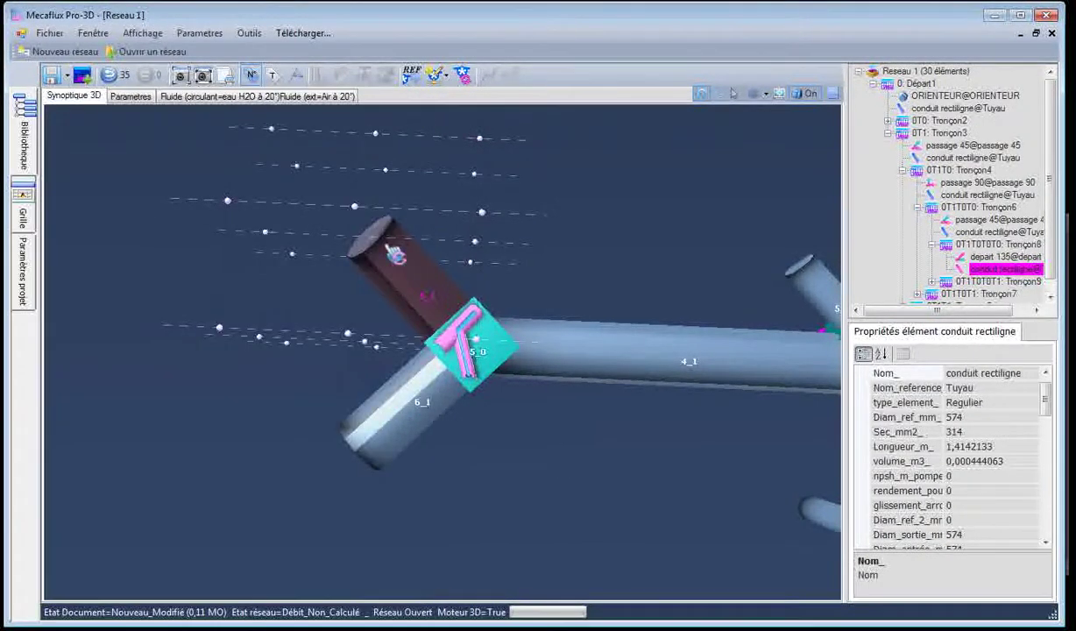
End duct 5_1 with an abrupt reduction to a 474 mm outlet diameter, extended by a 474 mm duct
right_click(392, 250)
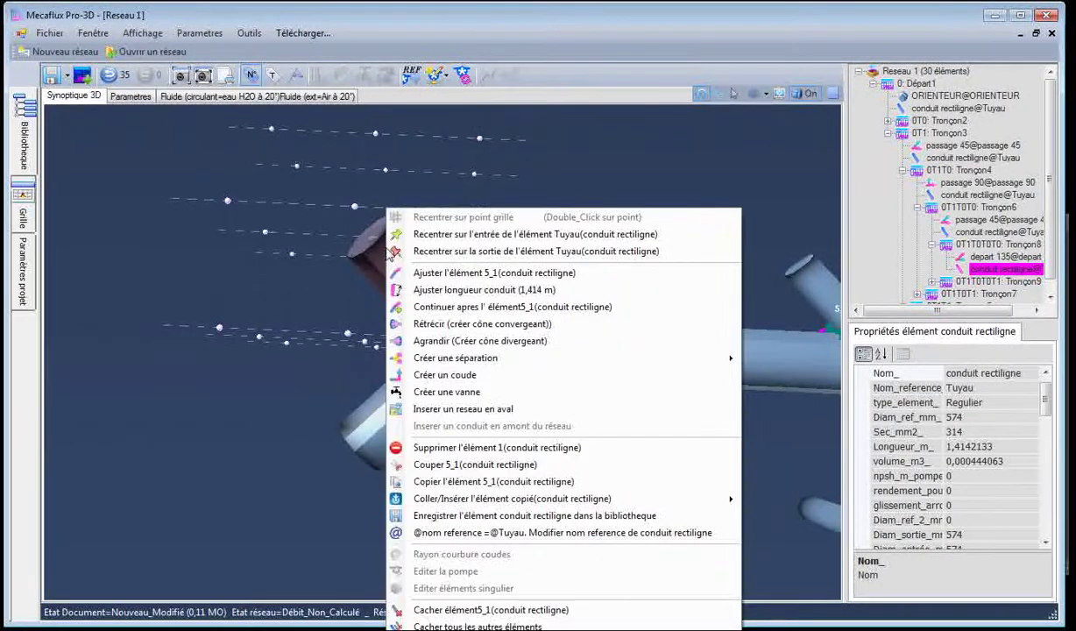
click(440, 323)
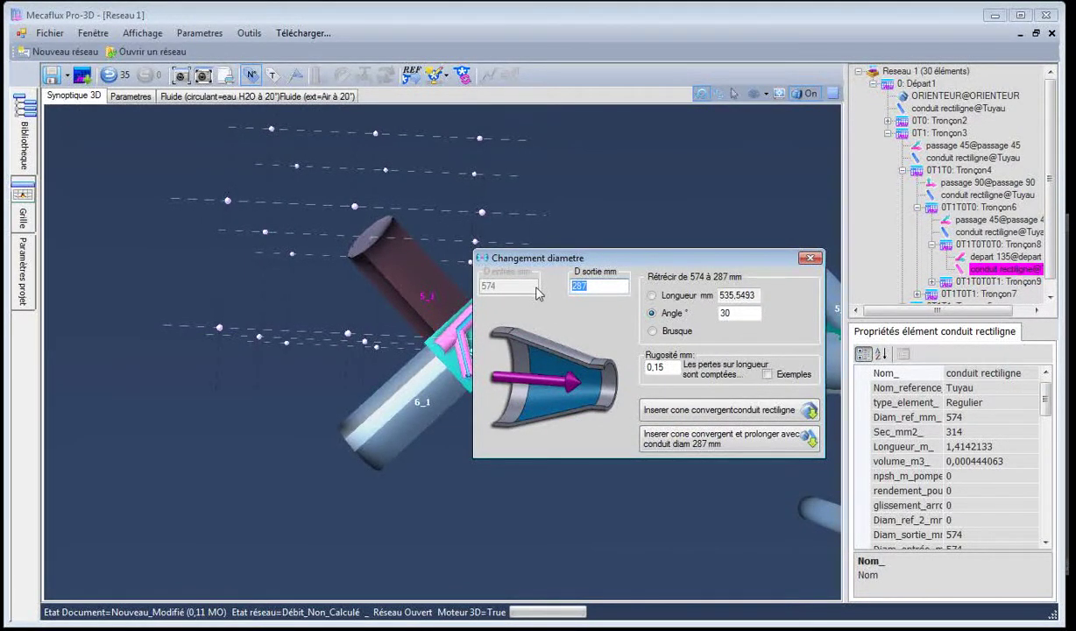
text(47)
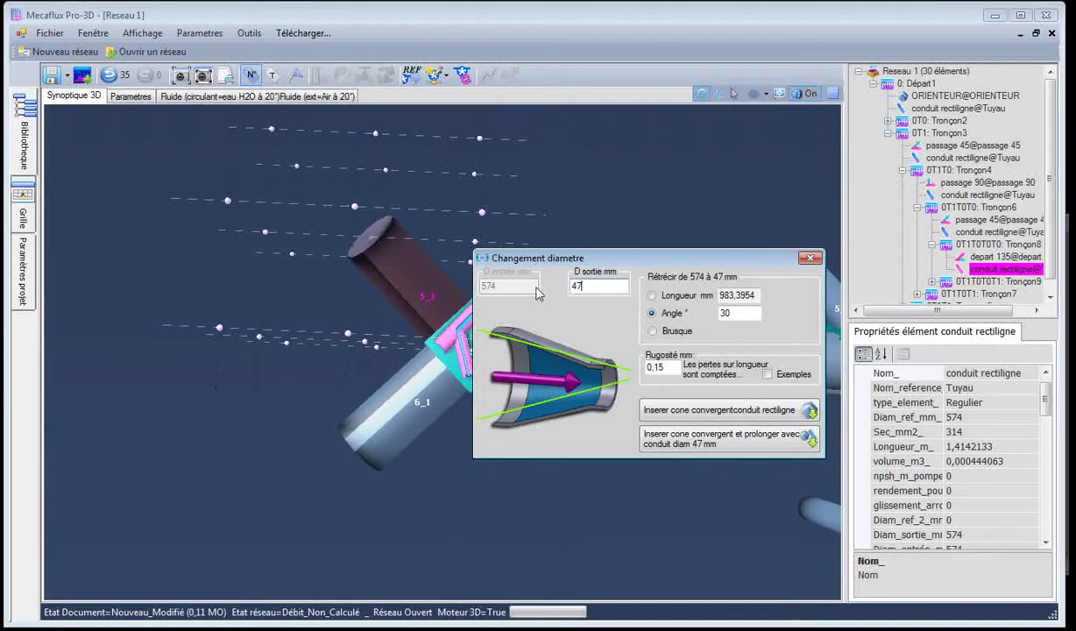
text(4)
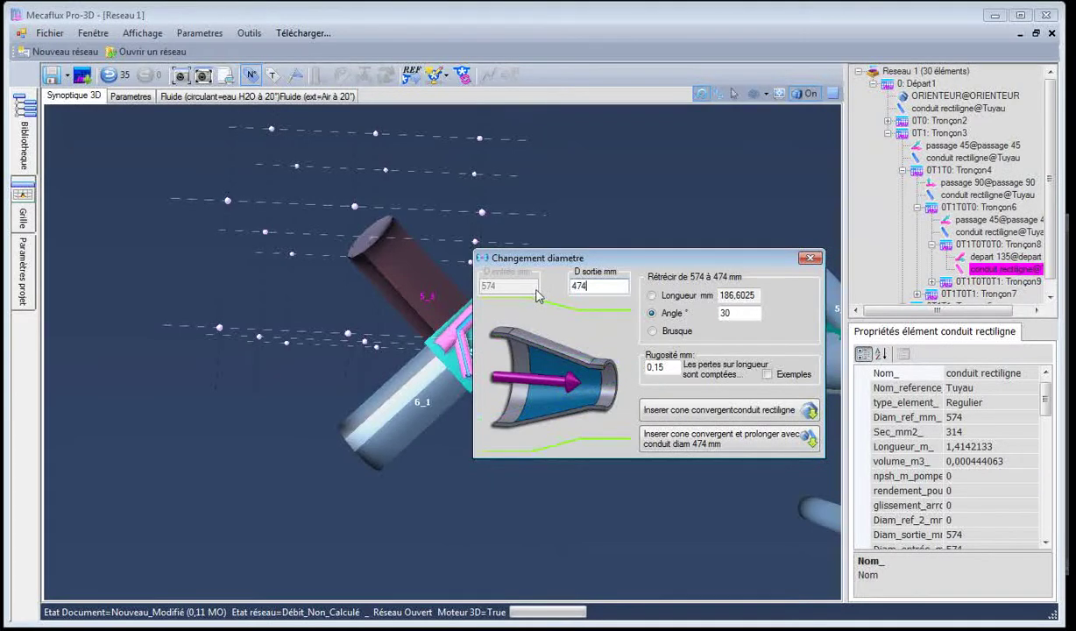
click(653, 331)
drag(657, 265, 620, 215)
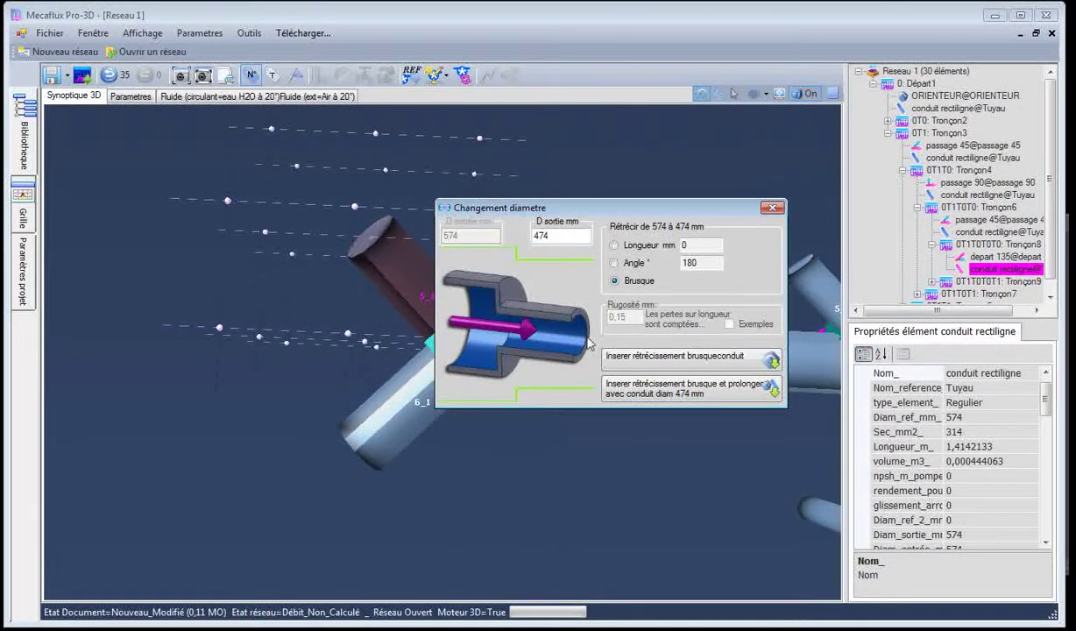
click(662, 400)
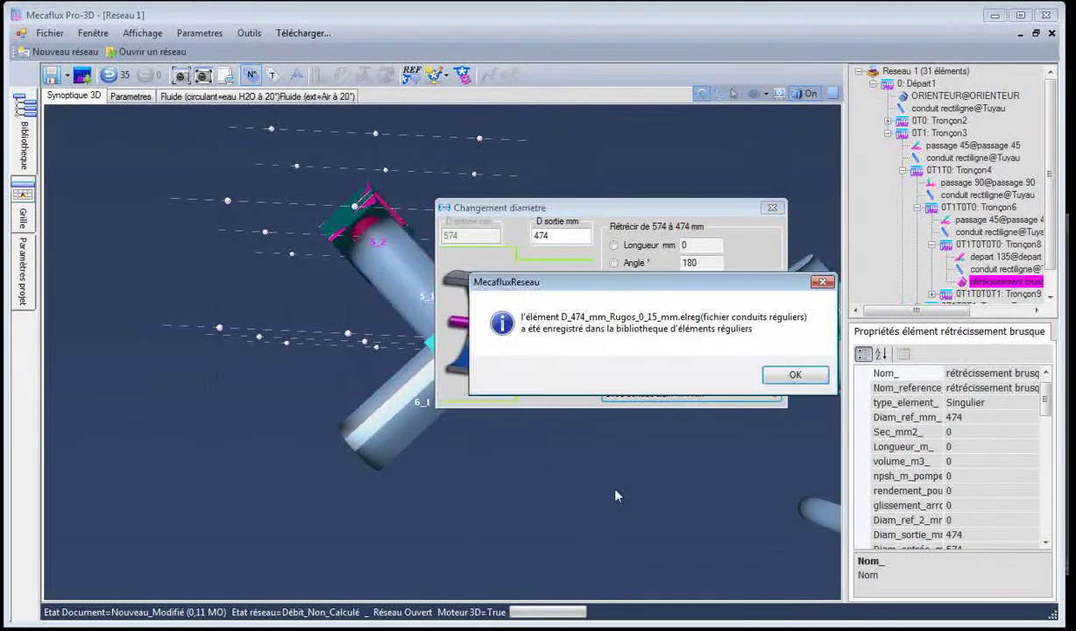
click(794, 376)
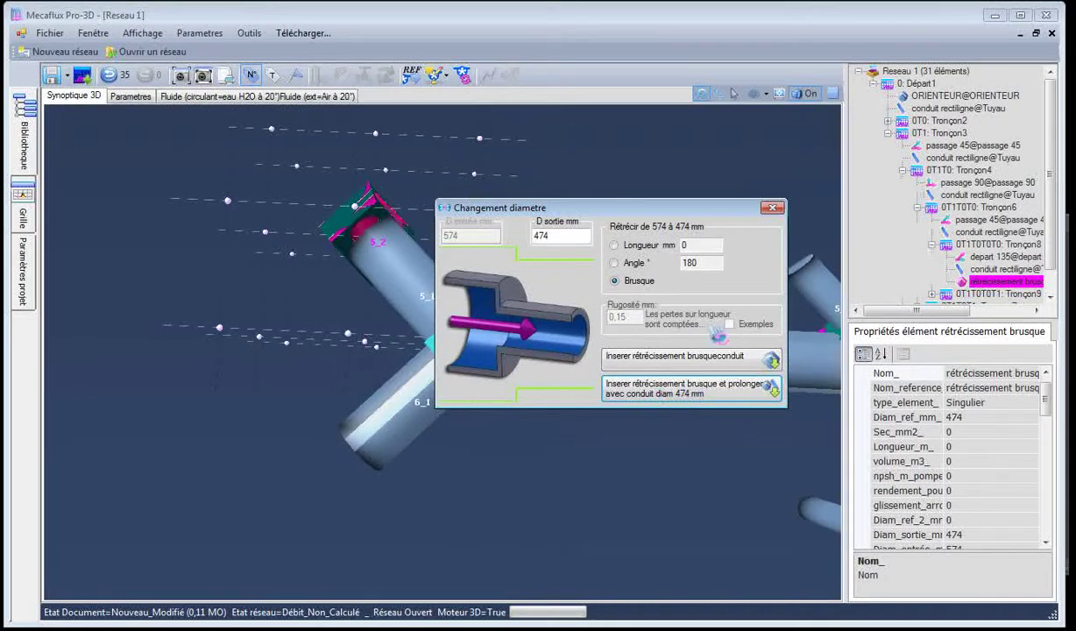
drag(294, 285, 275, 269)
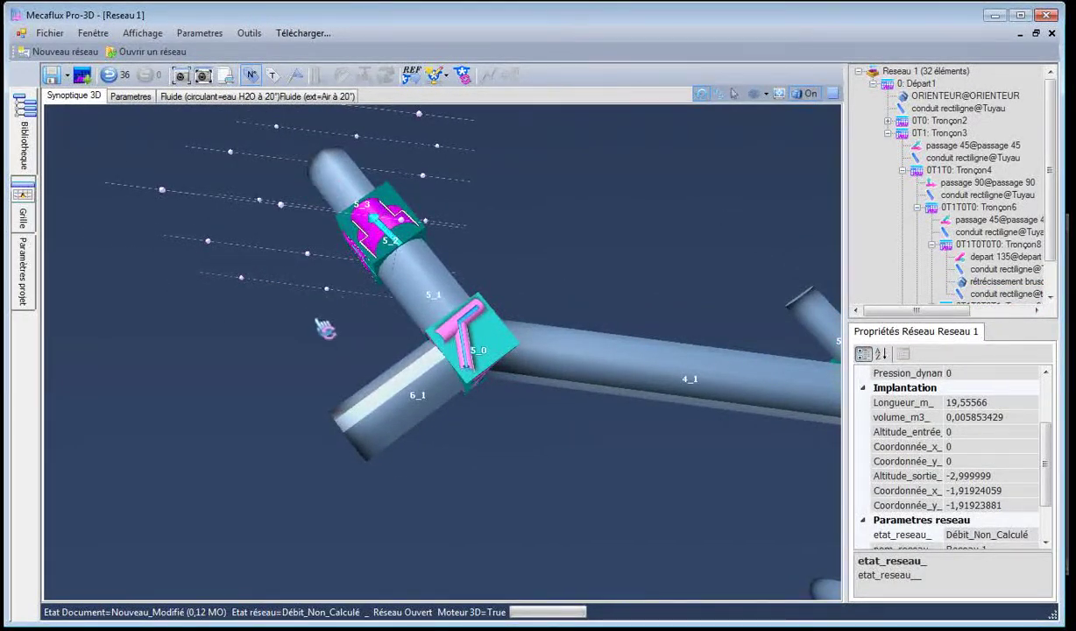
drag(324, 329, 324, 311)
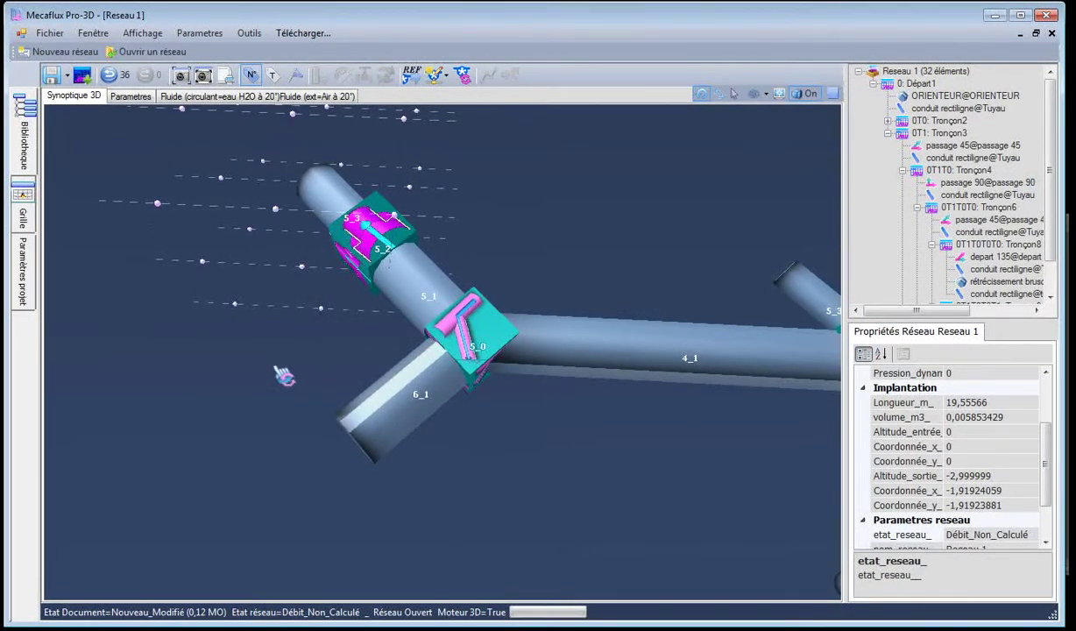
Check the section of branch 6_1 on the ventilation plan and inspect the galva_650_300 duct in the library's "projet x aeraulique" folder
click(401, 387)
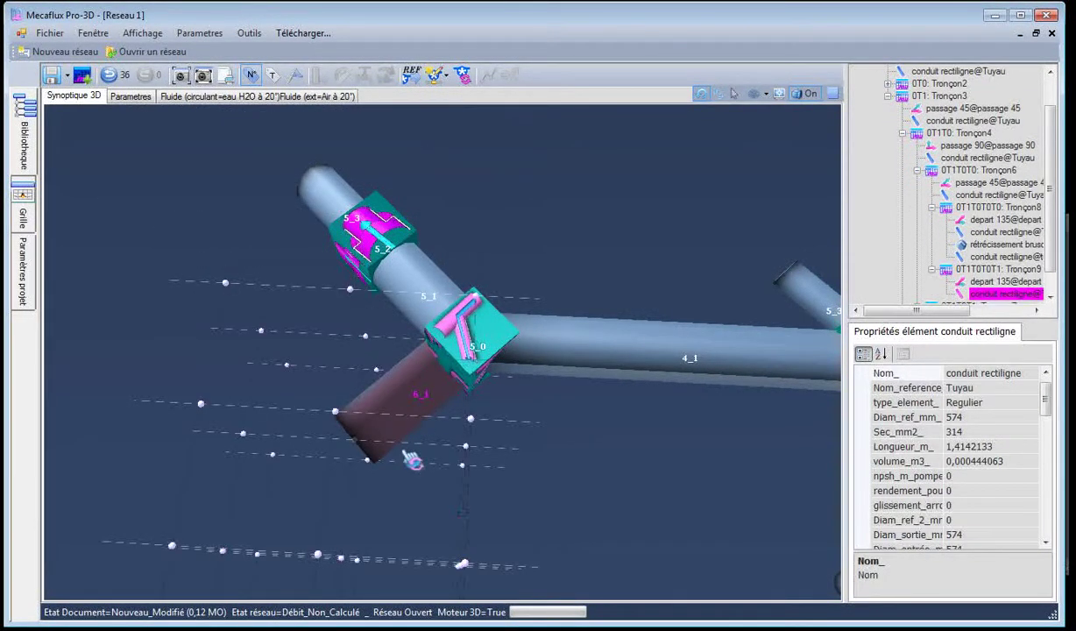
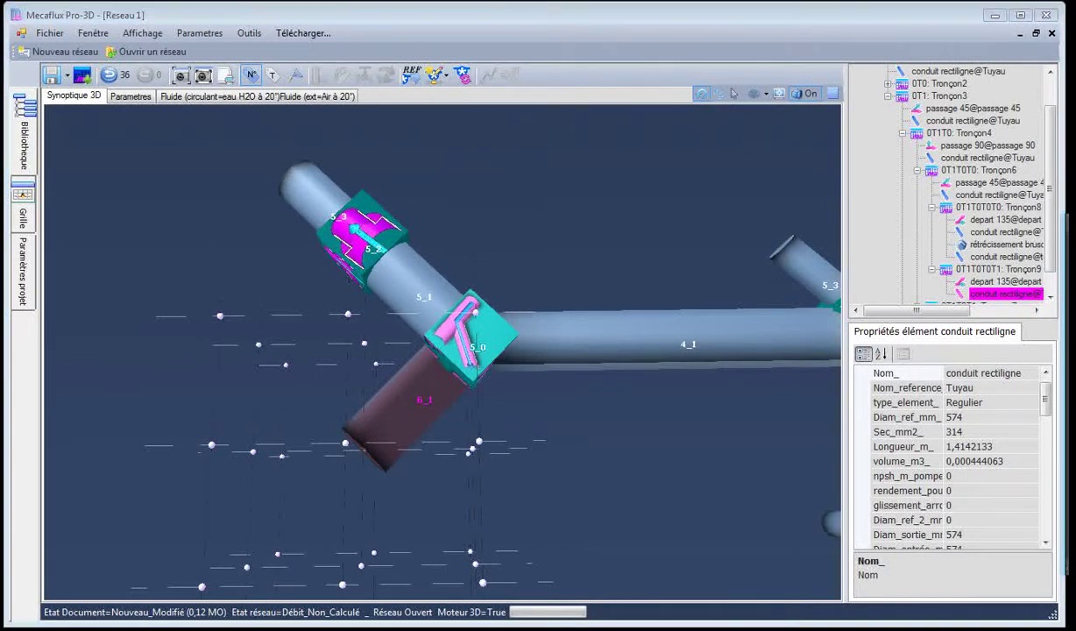
key(alt+Tab)
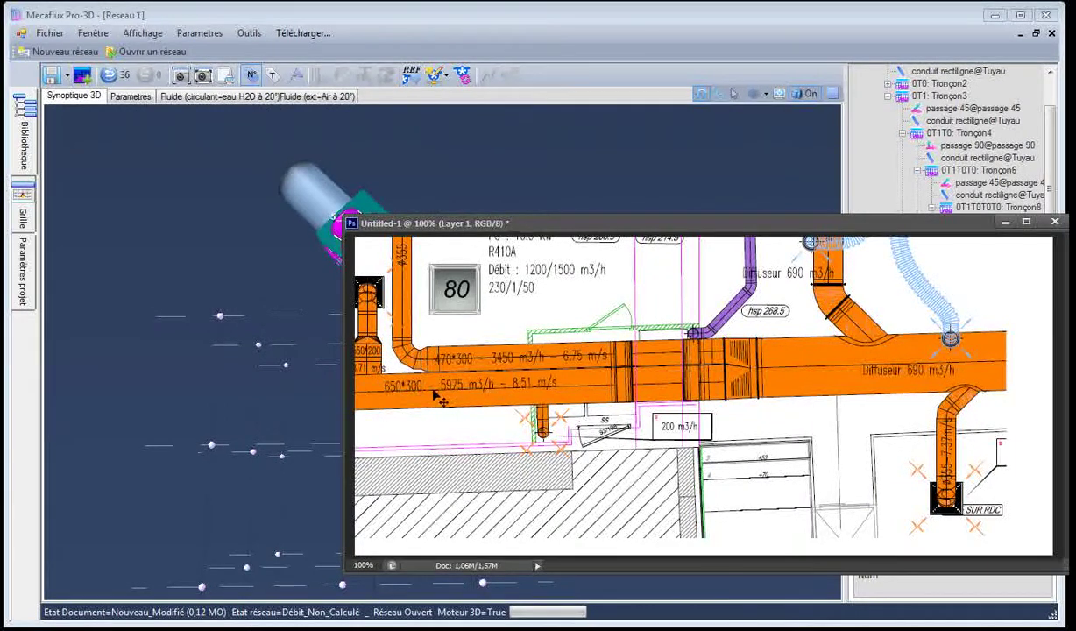
key(alt+Tab)
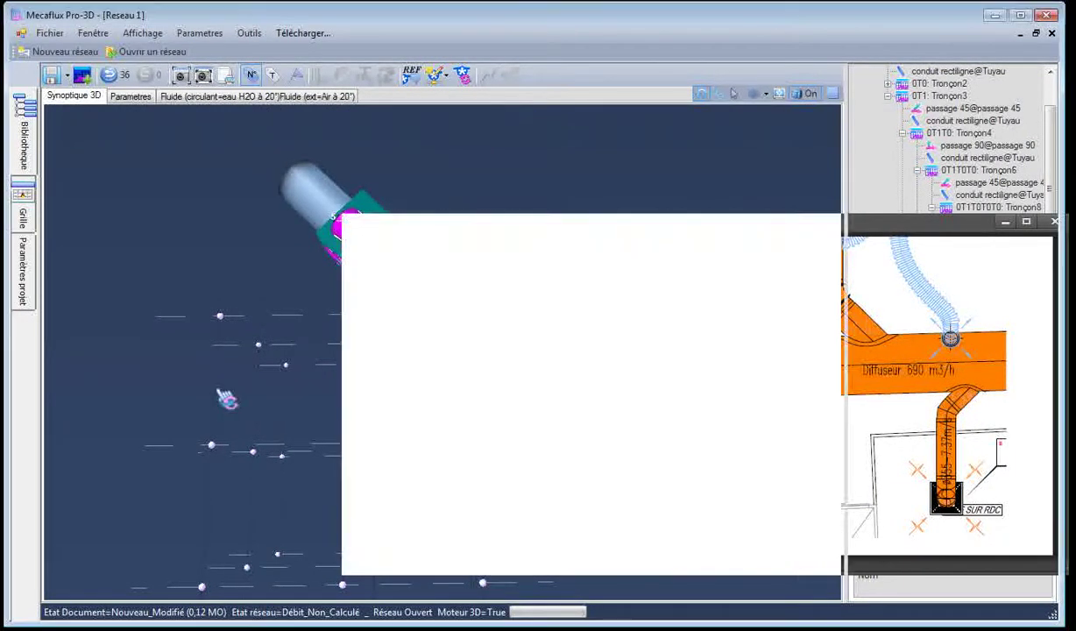
click(27, 139)
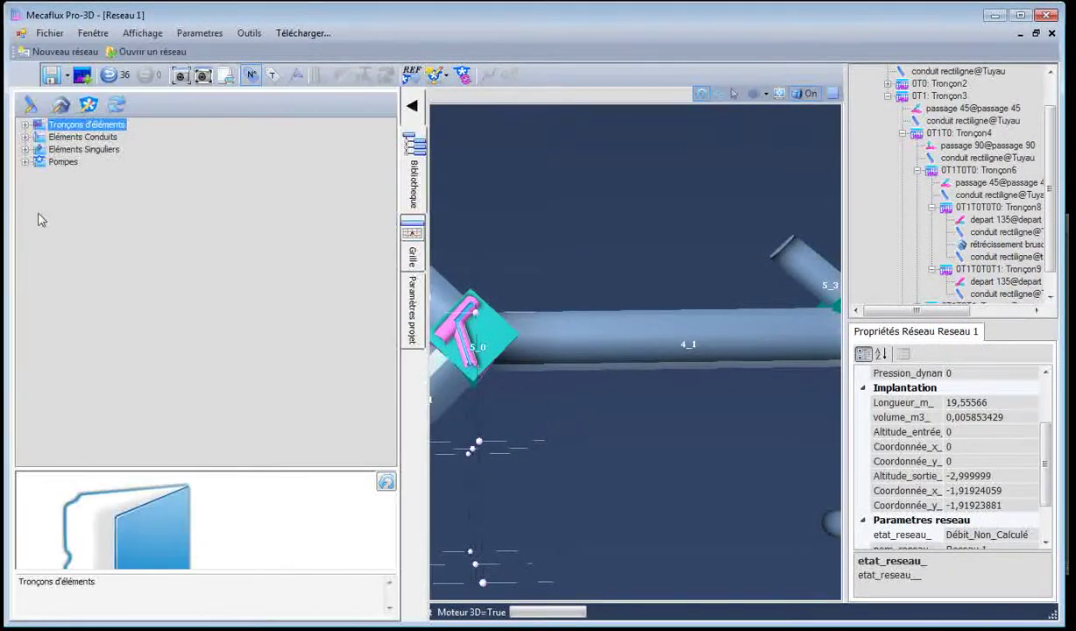
click(26, 138)
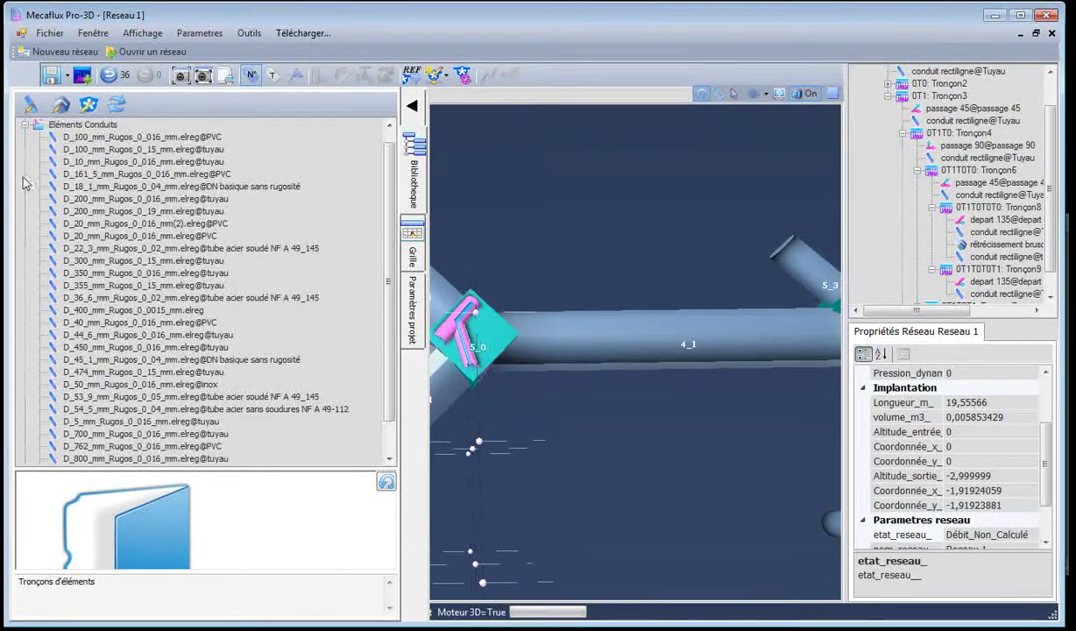
scroll(320, 338, down, 1)
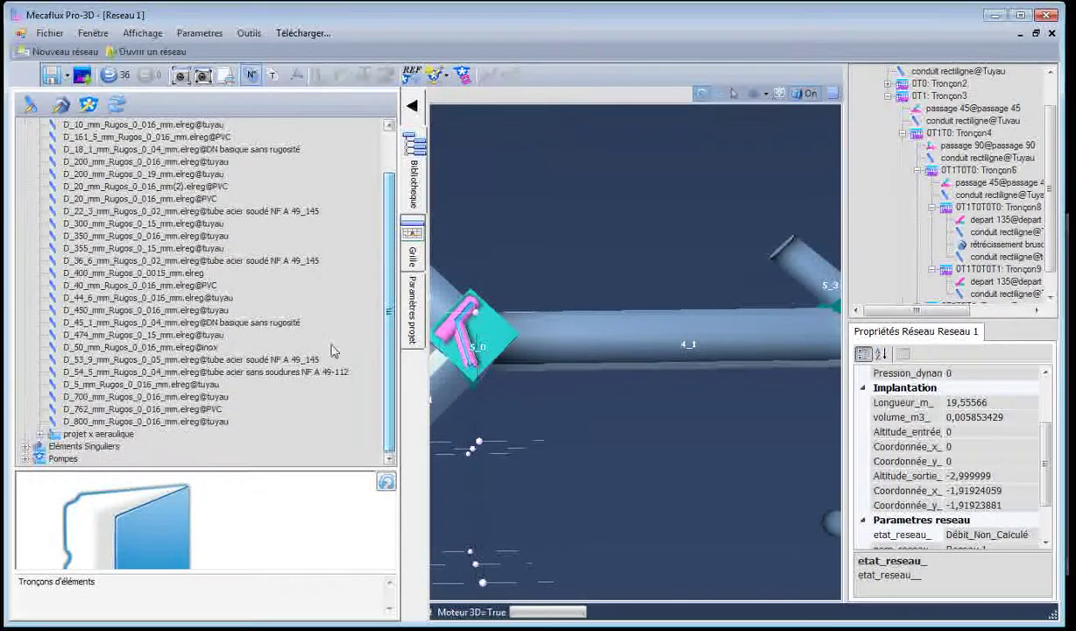
click(39, 437)
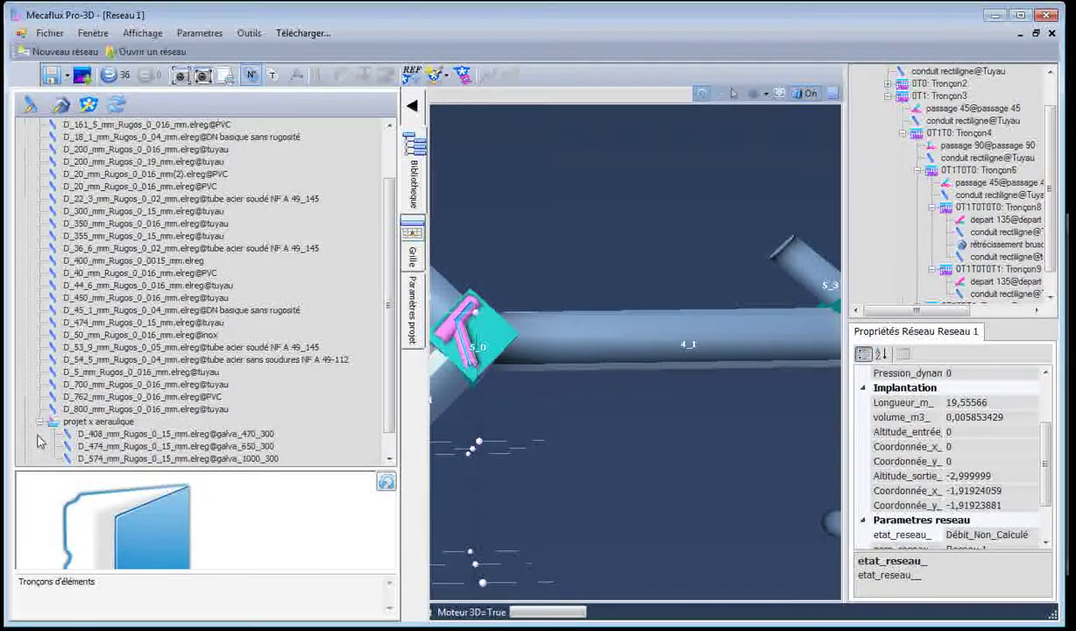
click(149, 449)
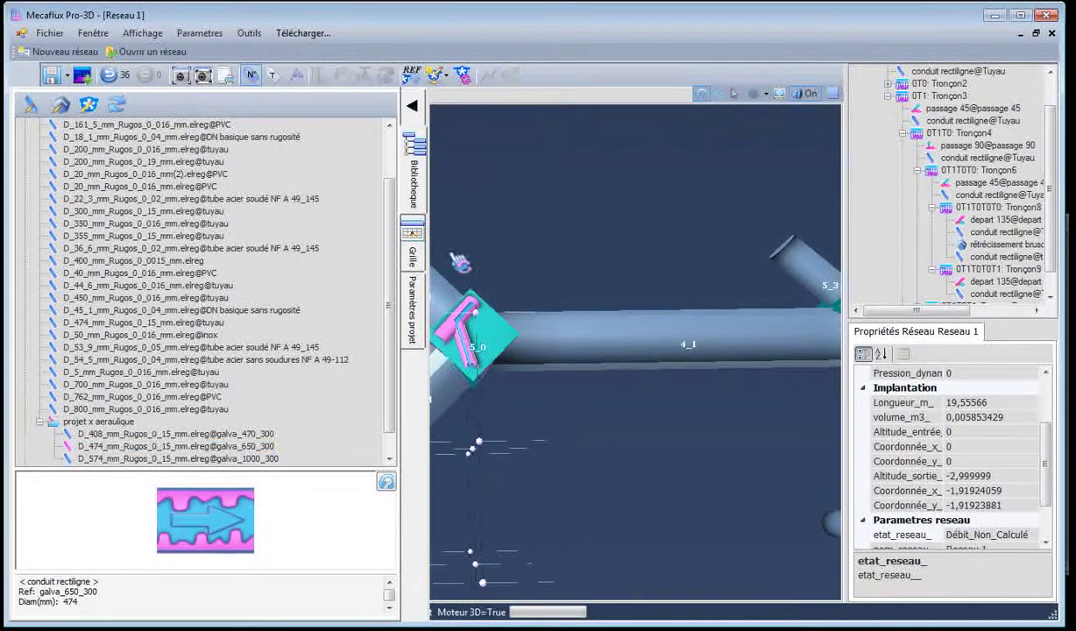
Insert an abrupt reduction (Brusque) after conduit 6_1 with a 408 mm outlet diameter, extended by a 408 mm conduit
click(429, 280)
click(411, 105)
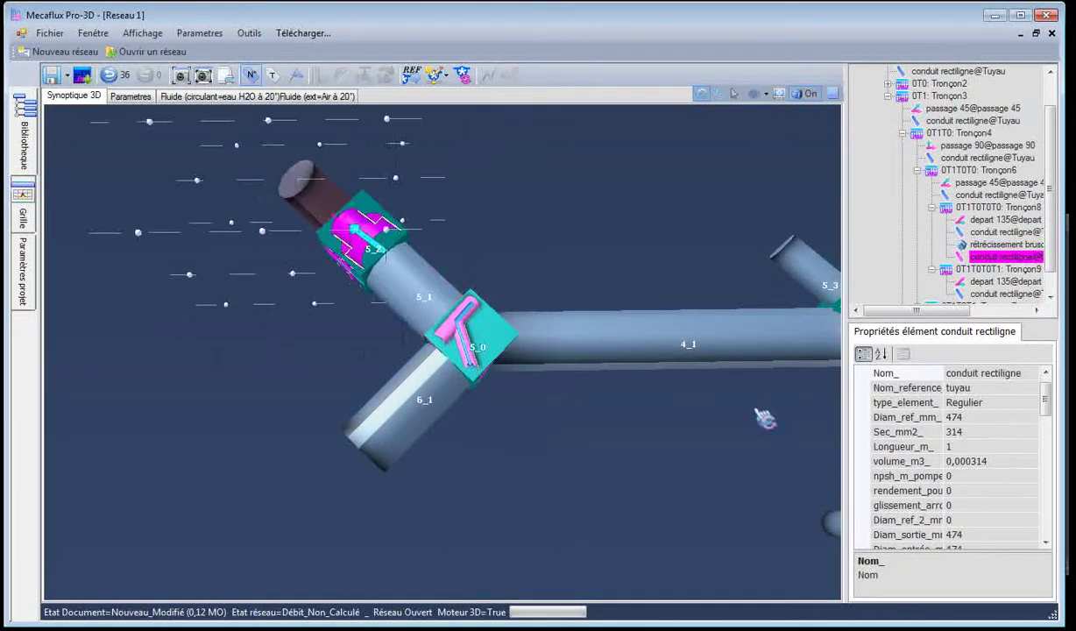
click(390, 438)
right_click(388, 435)
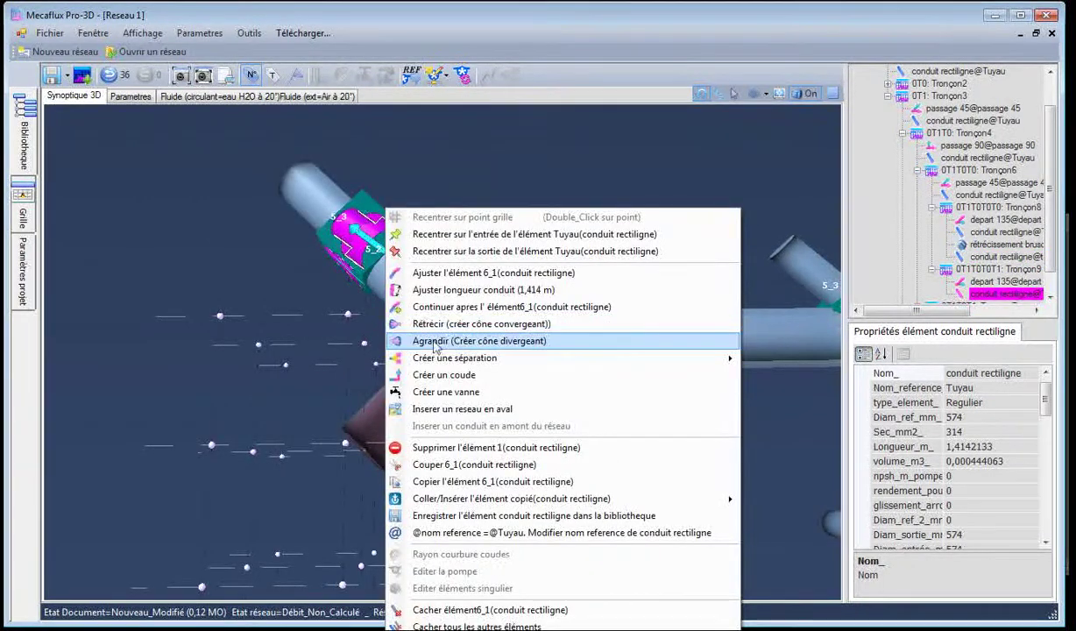
click(447, 323)
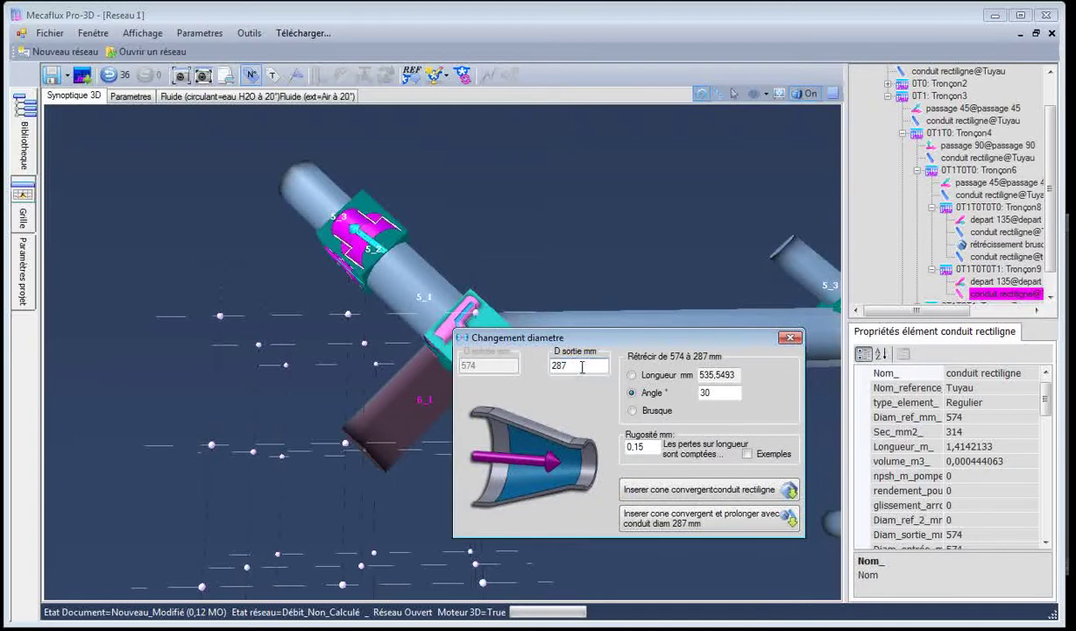
text(408)
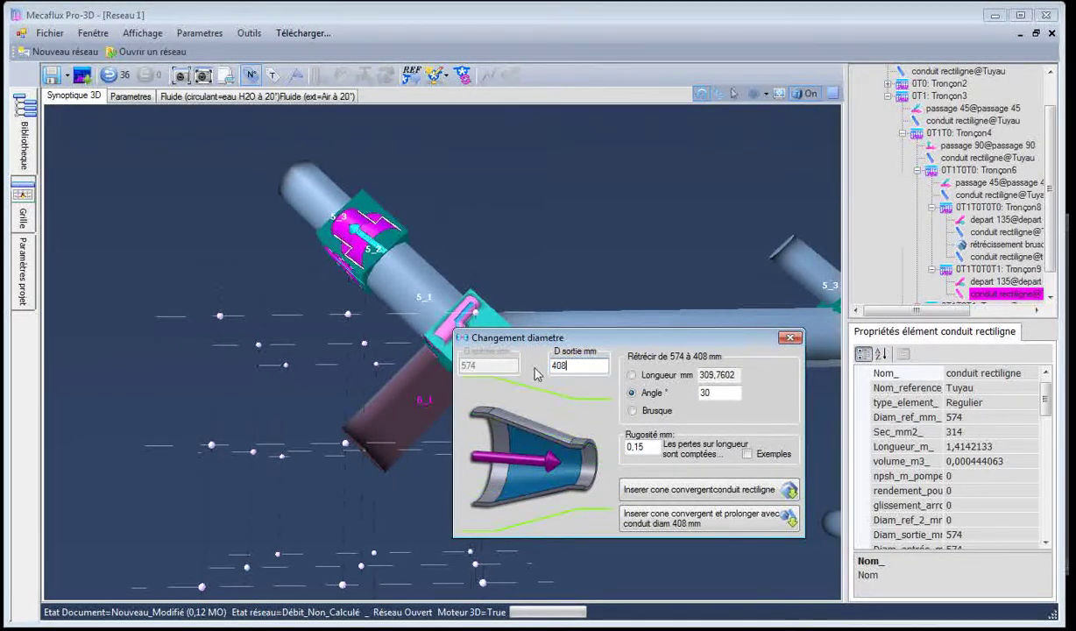
click(633, 410)
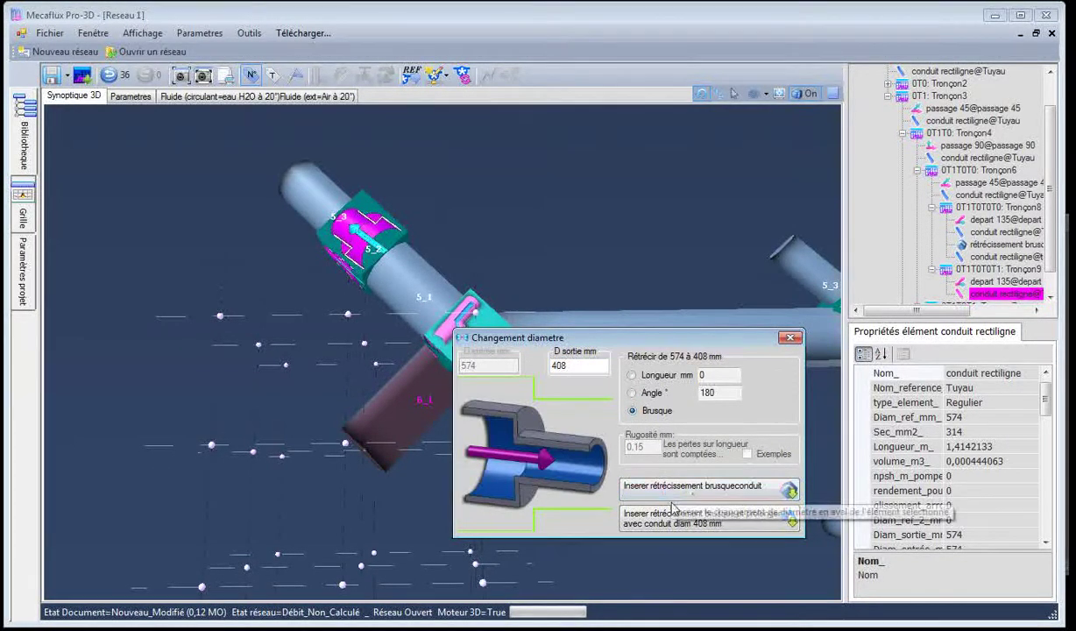
click(648, 515)
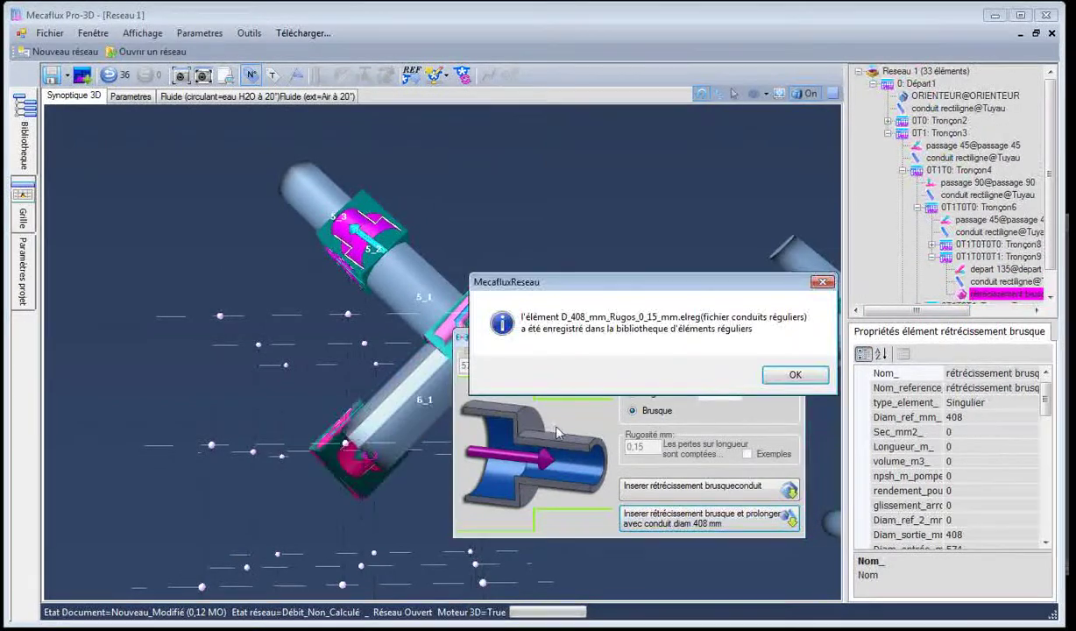
click(794, 375)
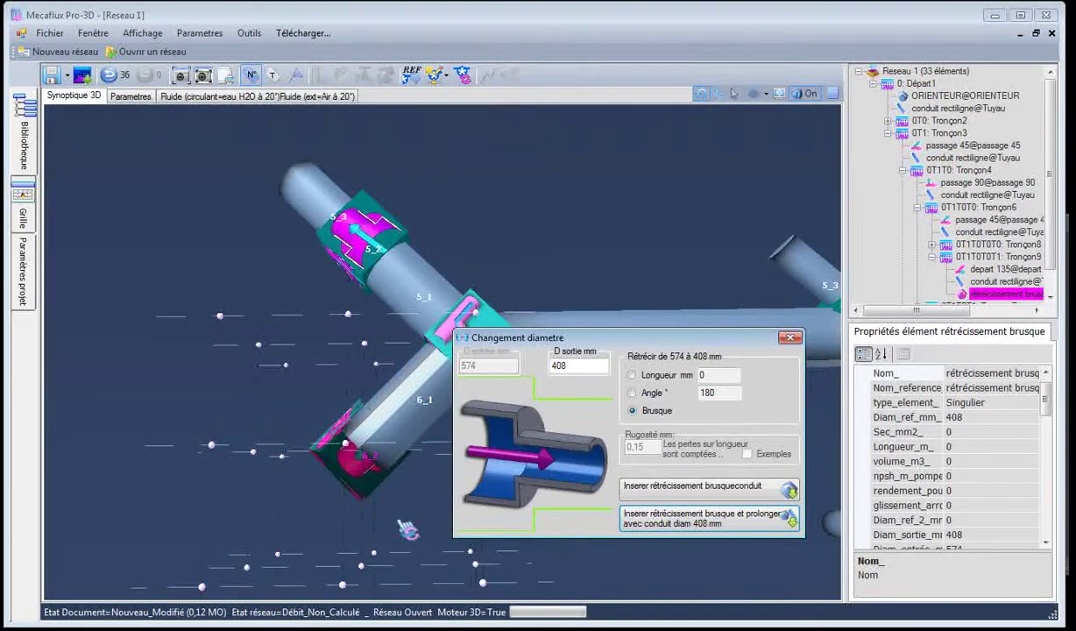
Set the length of straight conduit 5_1, between the junction and its abrupt reduction, to 0.3 m
drag(444, 497, 431, 472)
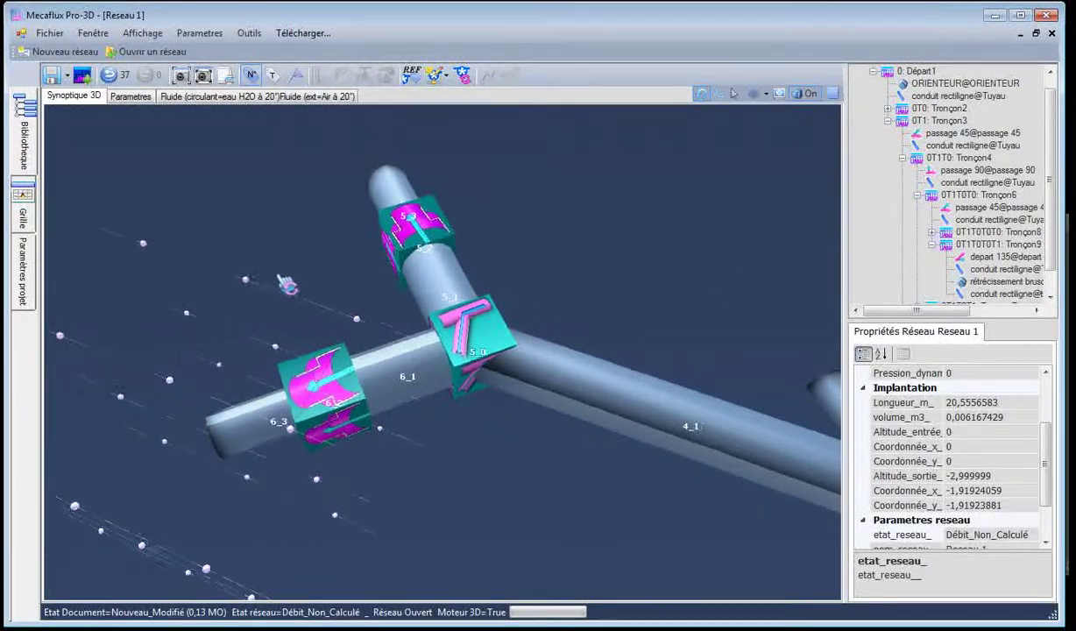
drag(288, 286, 308, 315)
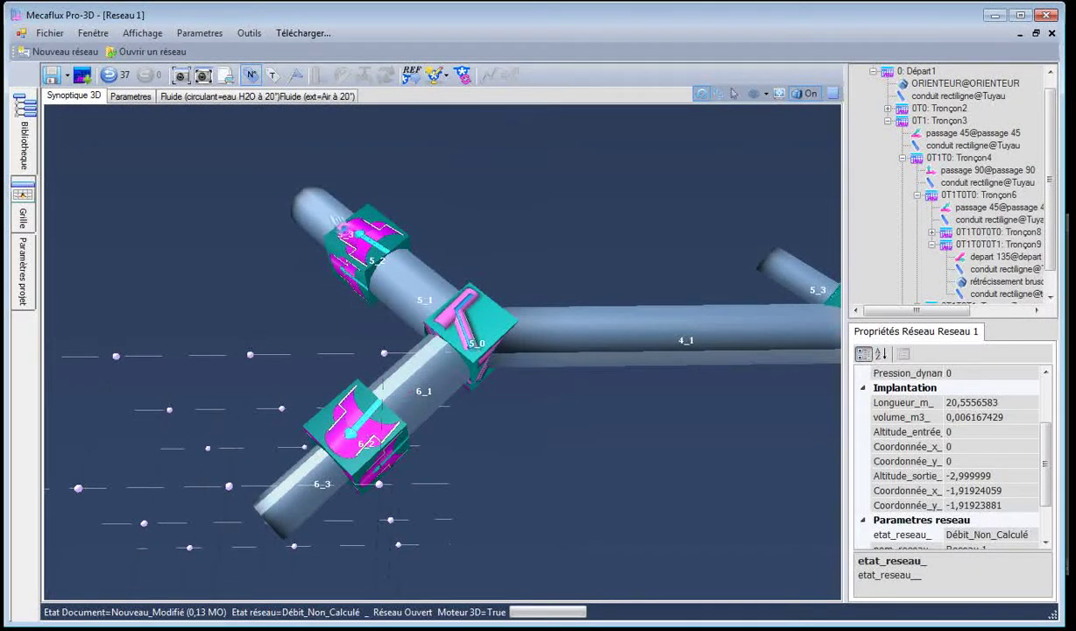
drag(493, 497, 490, 499)
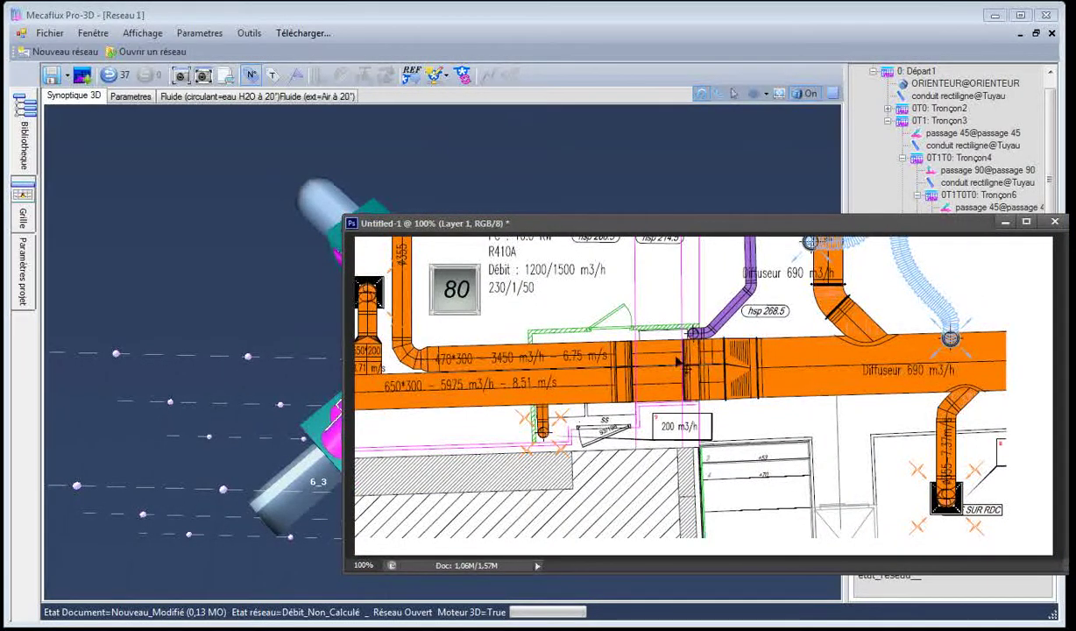
click(257, 331)
mouse_move(288, 342)
mouse_down()
mouse_move(281, 362)
mouse_move(291, 354)
mouse_up()
click(419, 302)
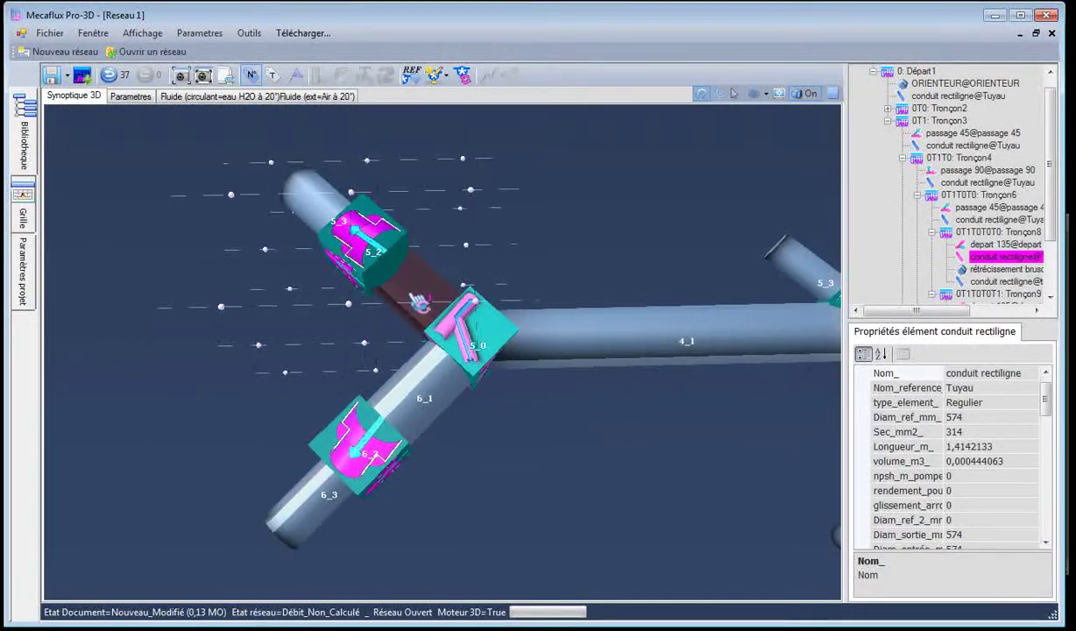
right_click(393, 288)
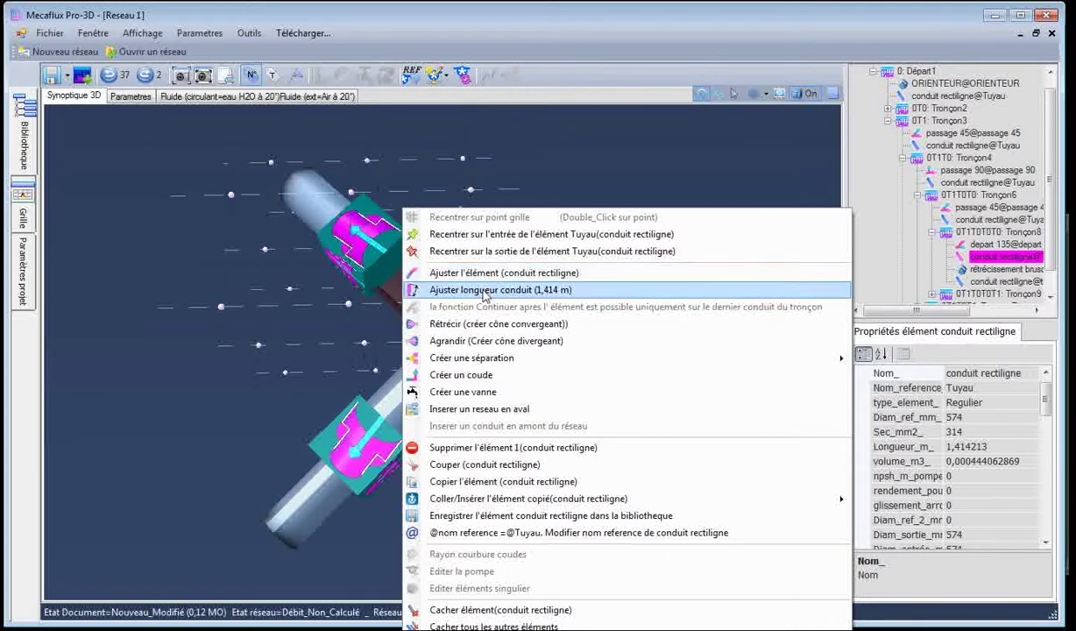
click(480, 289)
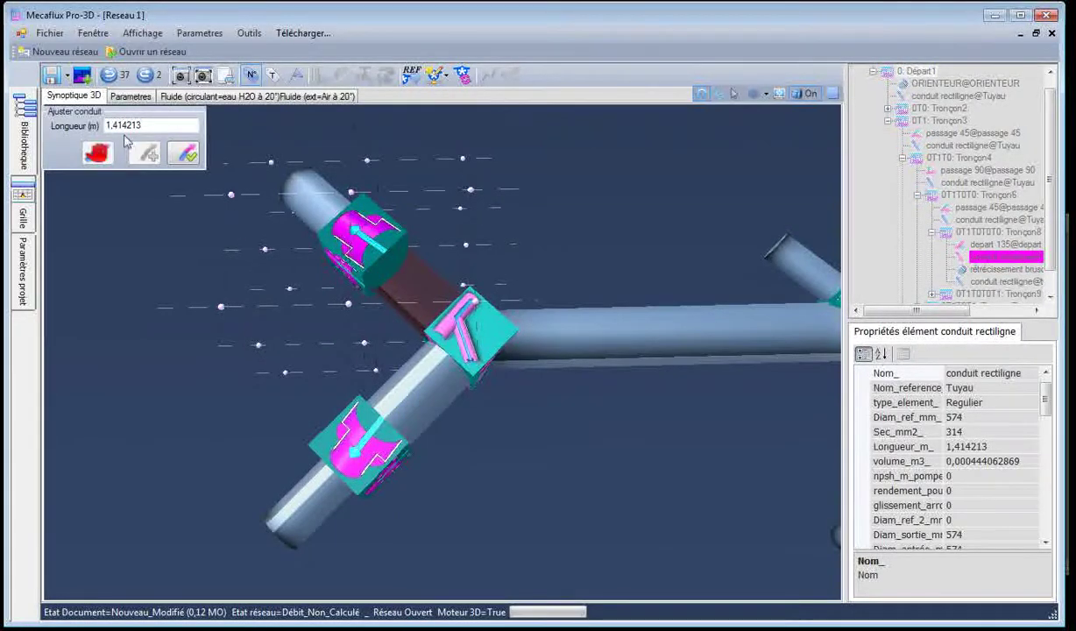
drag(131, 133, 73, 149)
text(0.3)
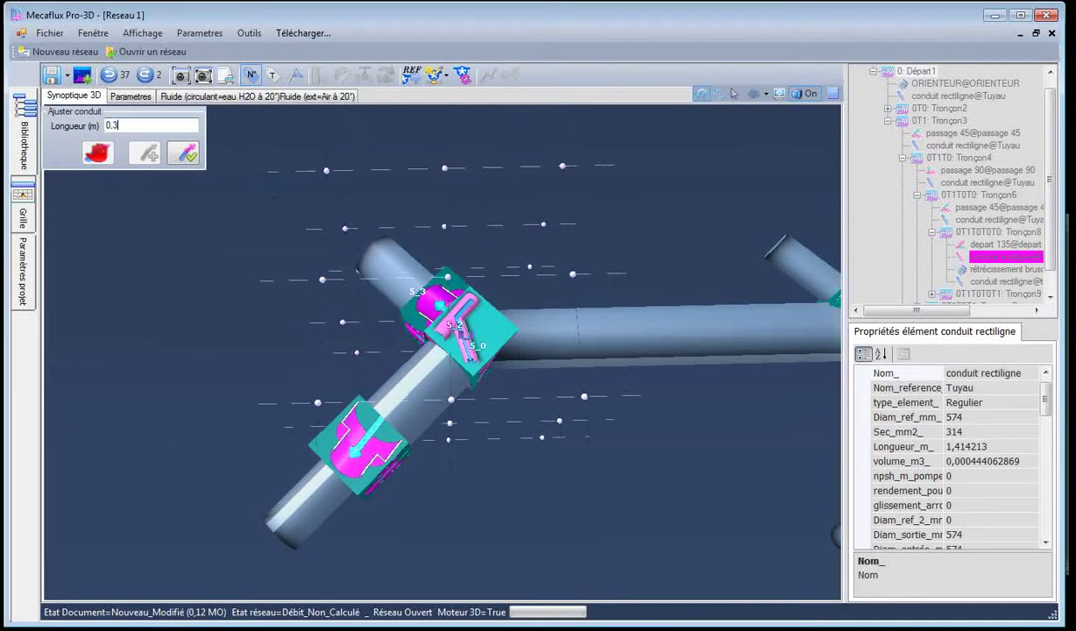
click(186, 153)
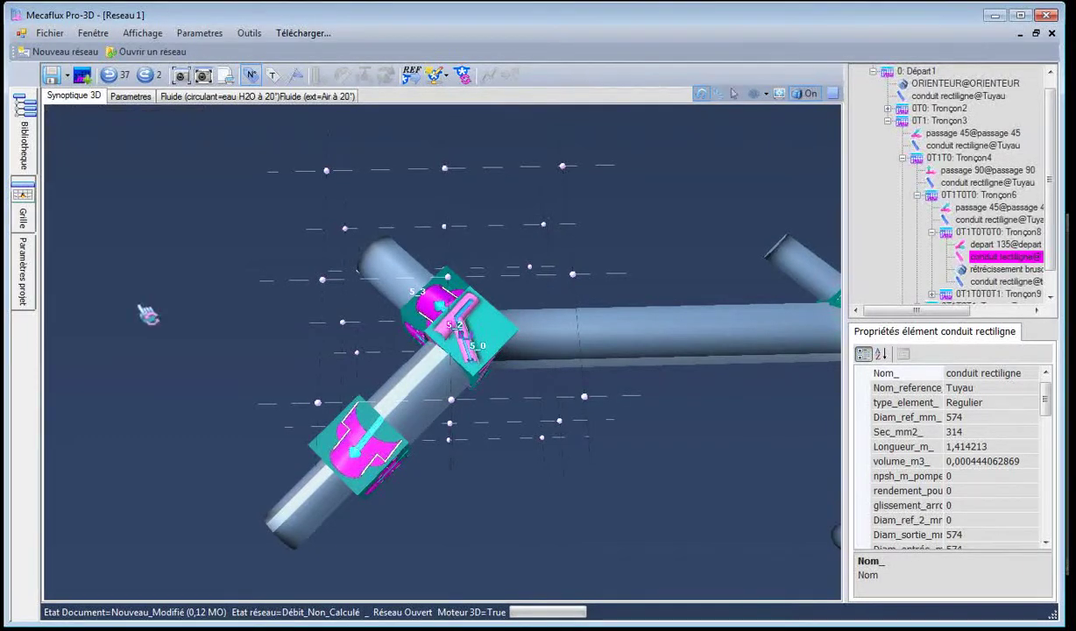
Set the length of straight conduit 6_1 on the other branch to 0.3 m
right_click(435, 396)
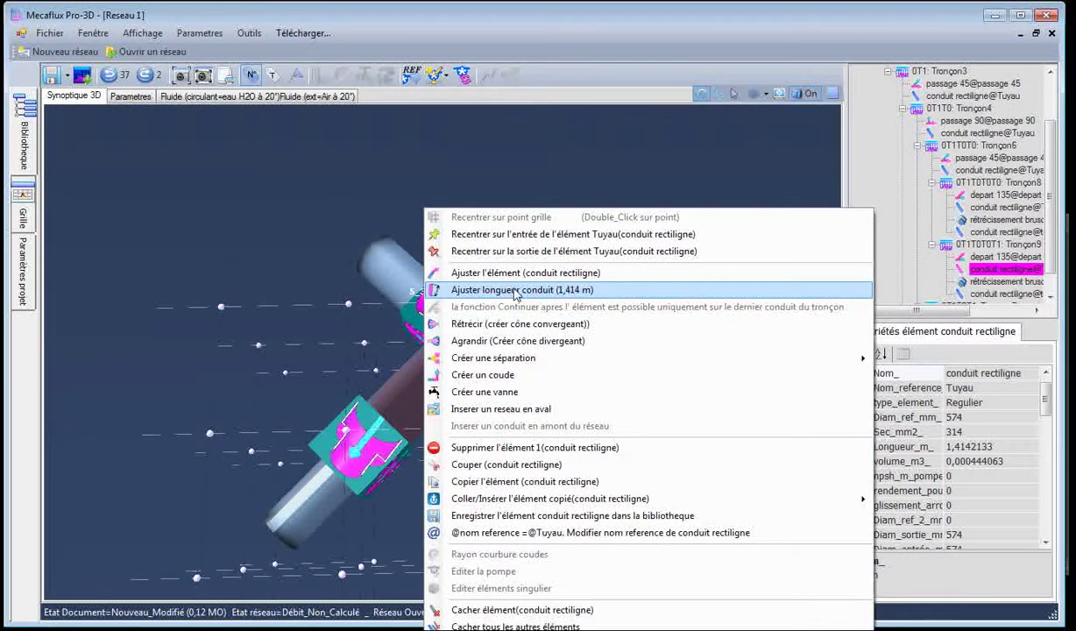
click(515, 291)
drag(156, 125, 73, 131)
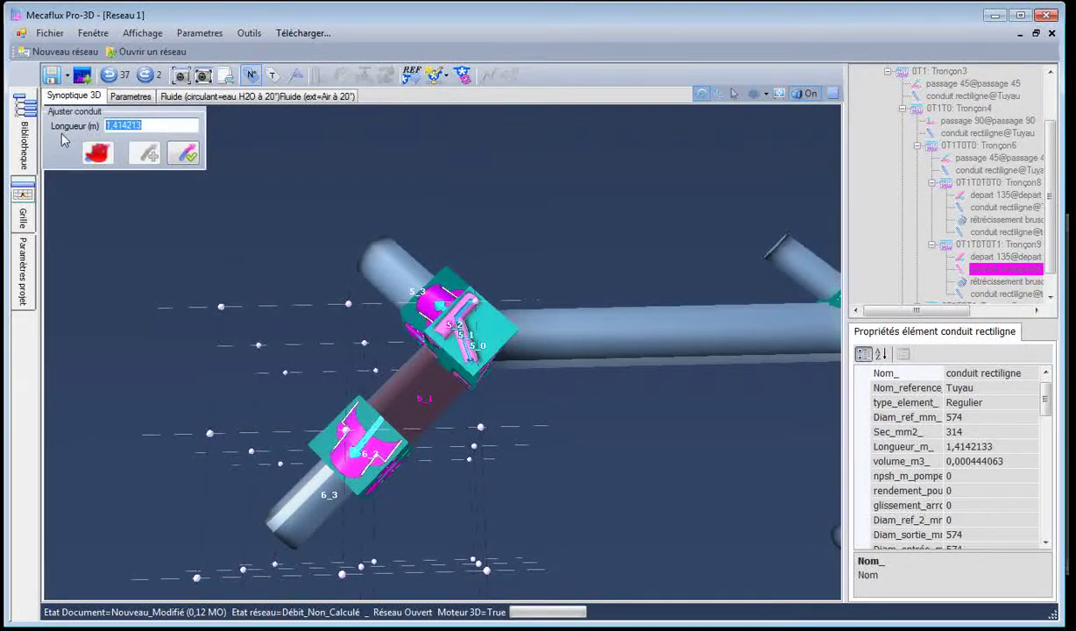
text(0,3)
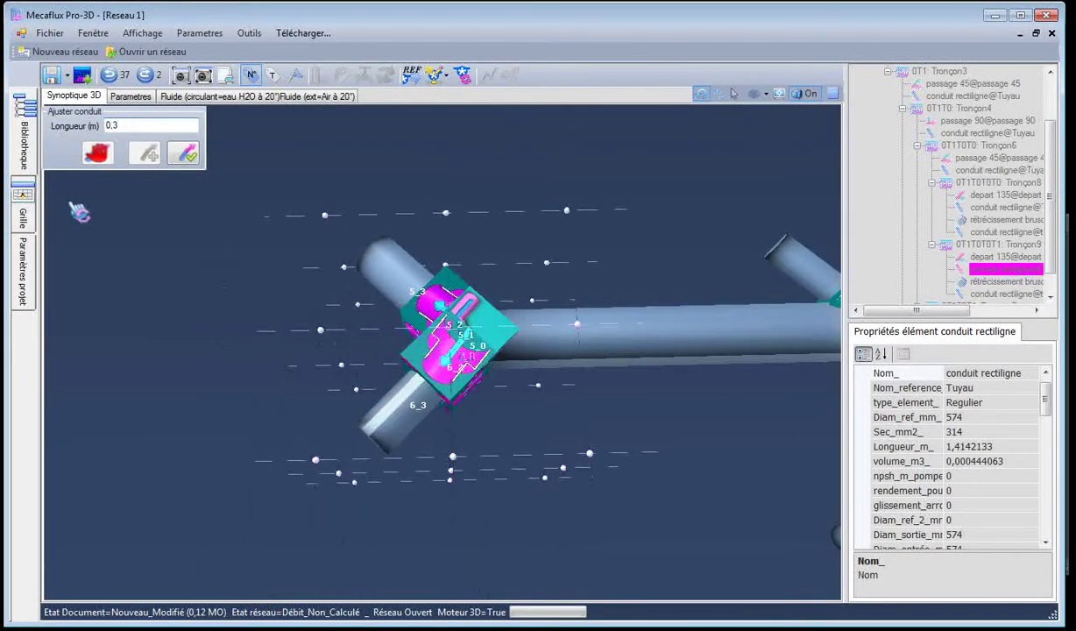
click(185, 156)
Continue the network after conduit 5_3 with a straight conduit running parallel to main conduit 4_1
click(386, 291)
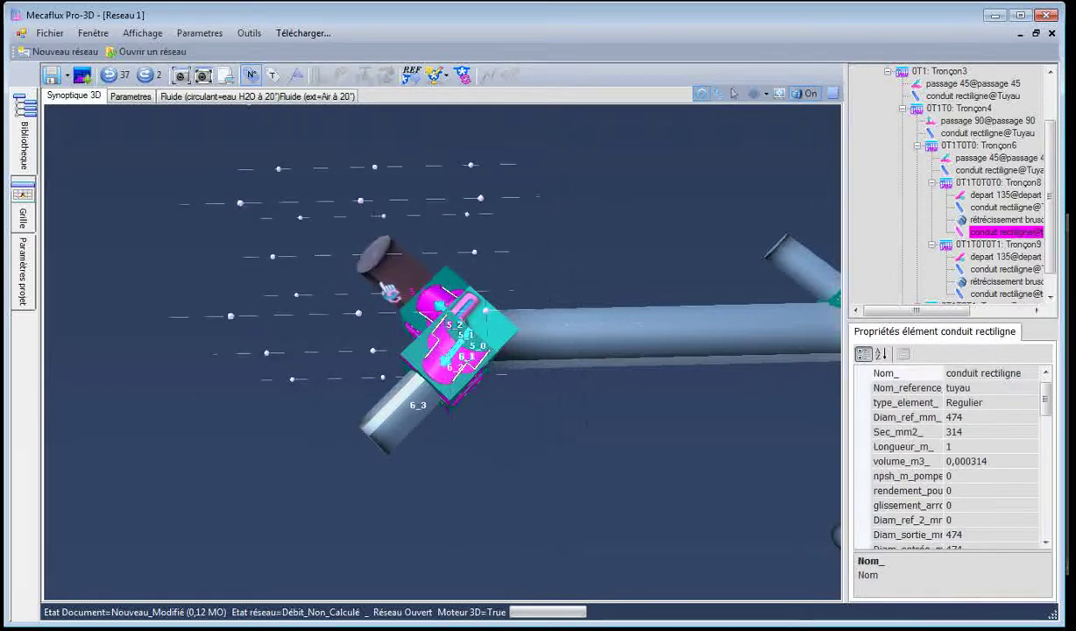
right_click(398, 289)
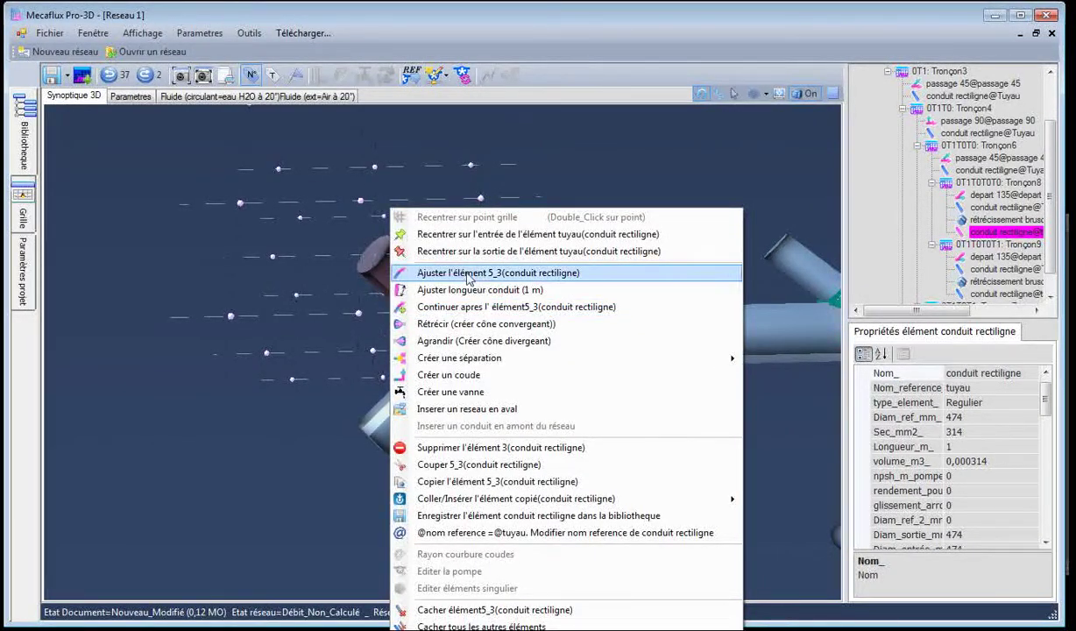
mouse_move(445, 362)
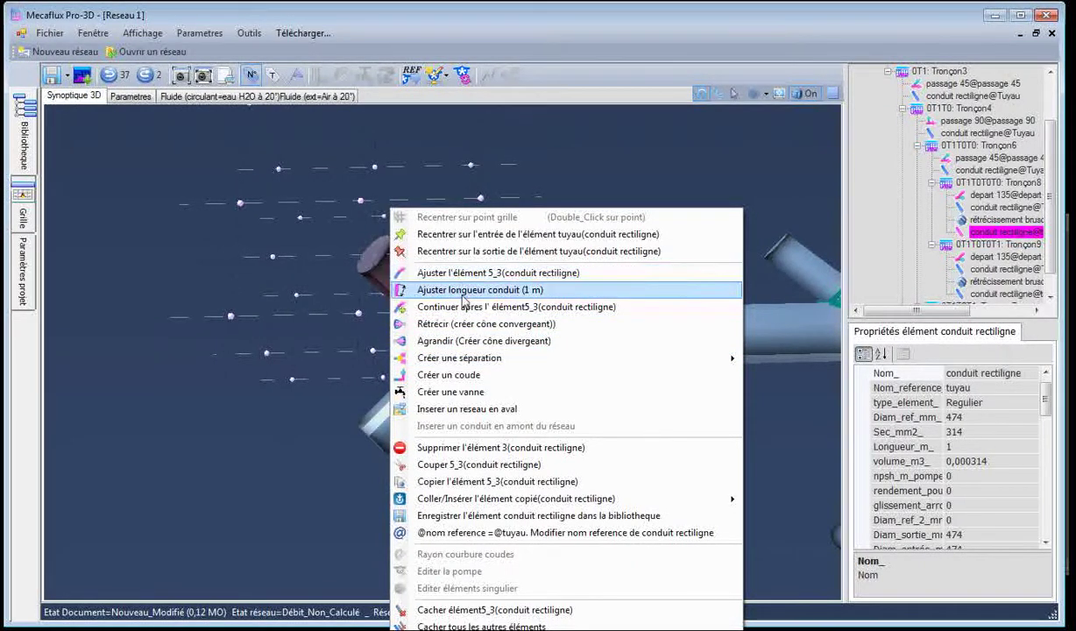
click(465, 306)
middle_drag(341, 355, 237, 430)
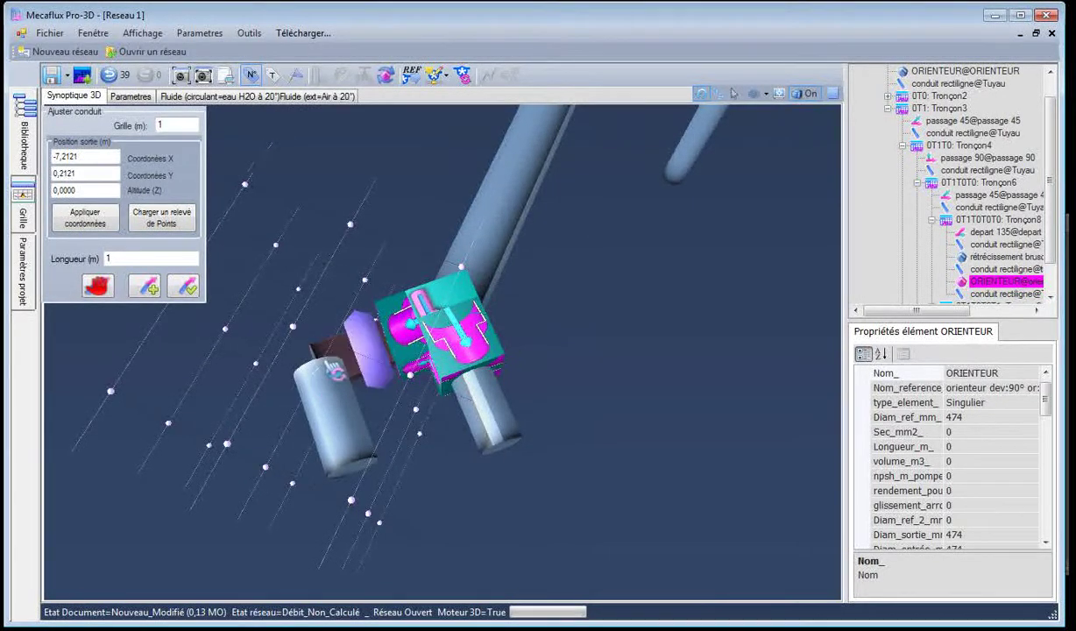
mouse_move(264, 388)
mouse_down()
mouse_move(276, 408)
mouse_move(271, 464)
mouse_move(246, 513)
mouse_move(224, 509)
mouse_move(238, 558)
mouse_move(181, 557)
mouse_move(192, 366)
mouse_move(175, 289)
mouse_up()
Continue the network after conduit 6_3 with a 2 m conduit ending at X -9,9192, Y -0,9192 and altitude 0
drag(318, 235, 396, 405)
right_click(396, 404)
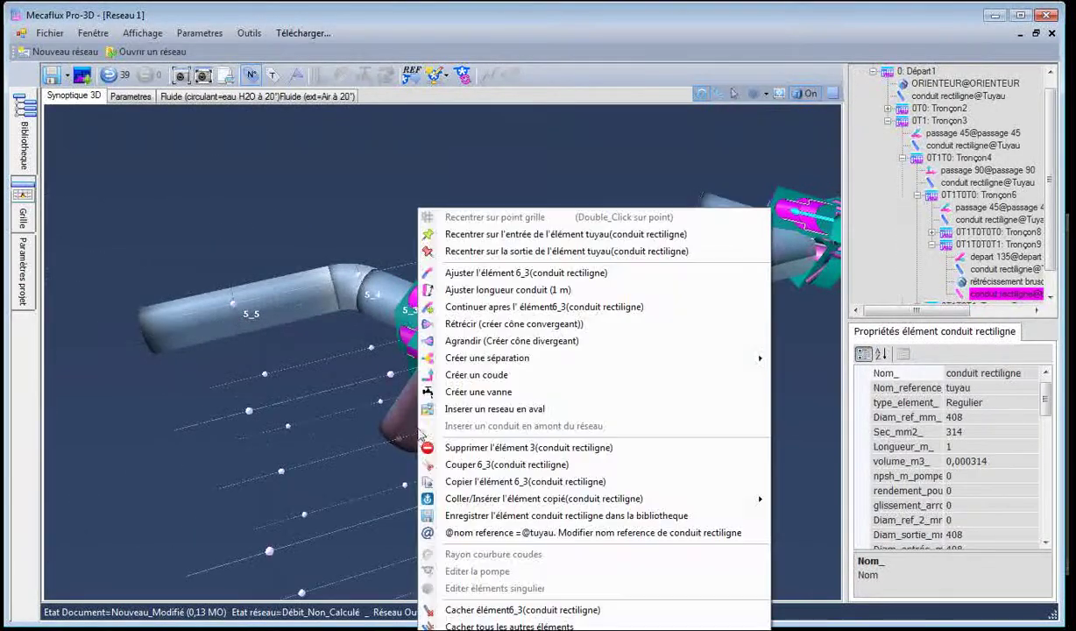
click(489, 307)
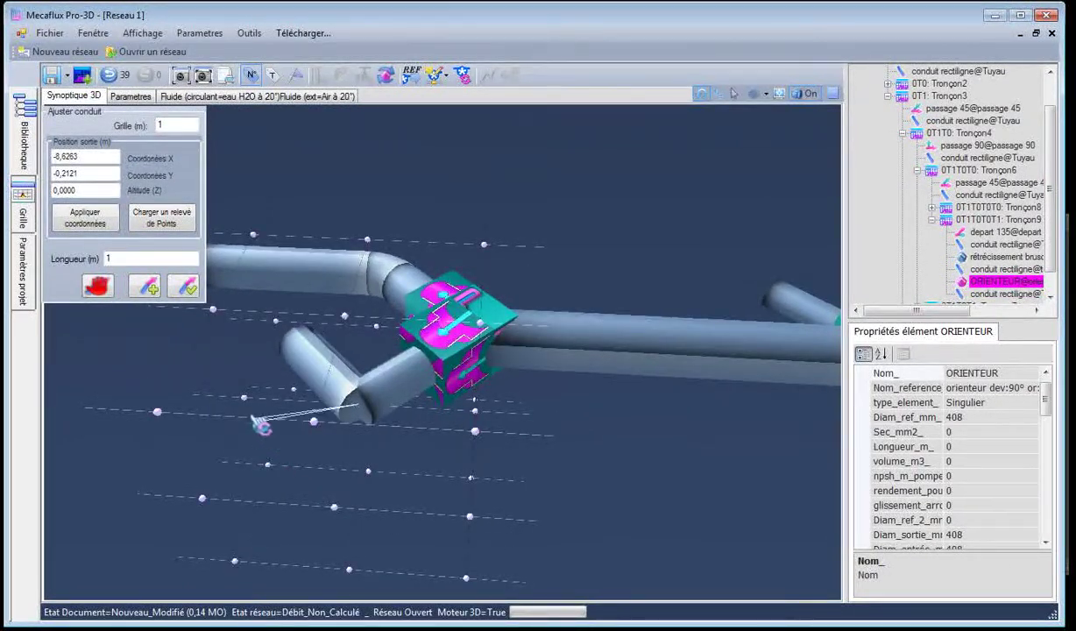
click(140, 401)
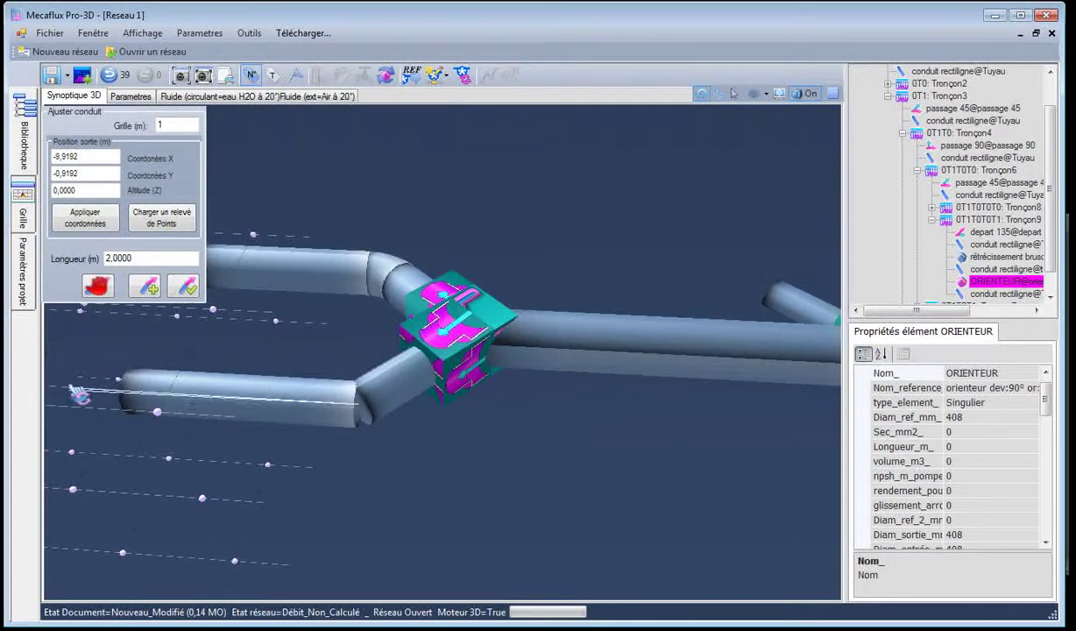
click(184, 289)
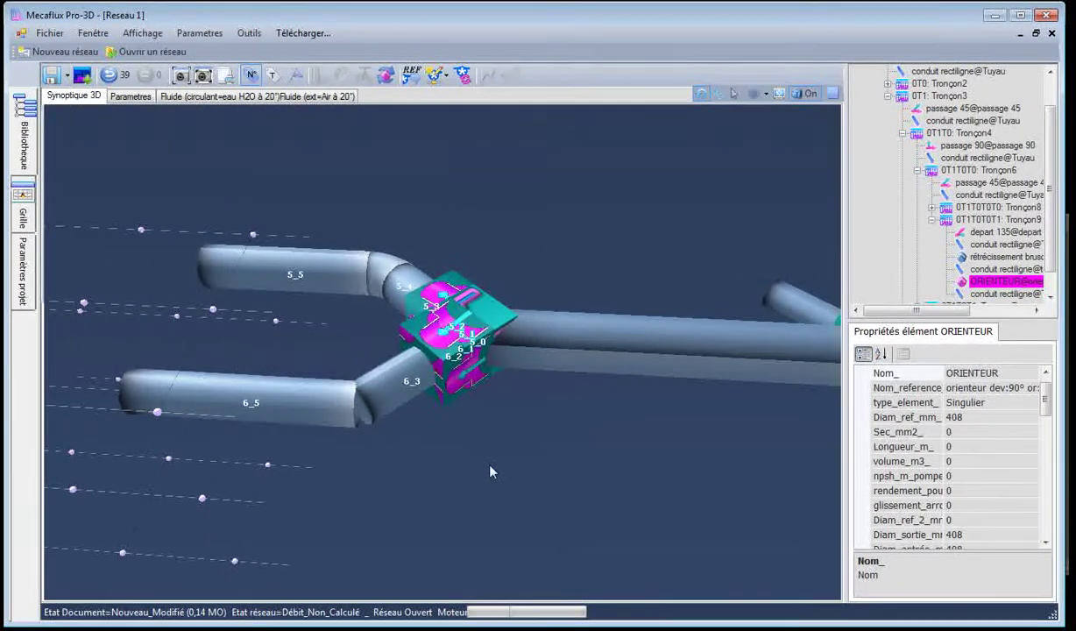
Set the length of conduit 5_3, between the abrupt reduction and the elbow, to 0.3 m
drag(469, 445, 390, 302)
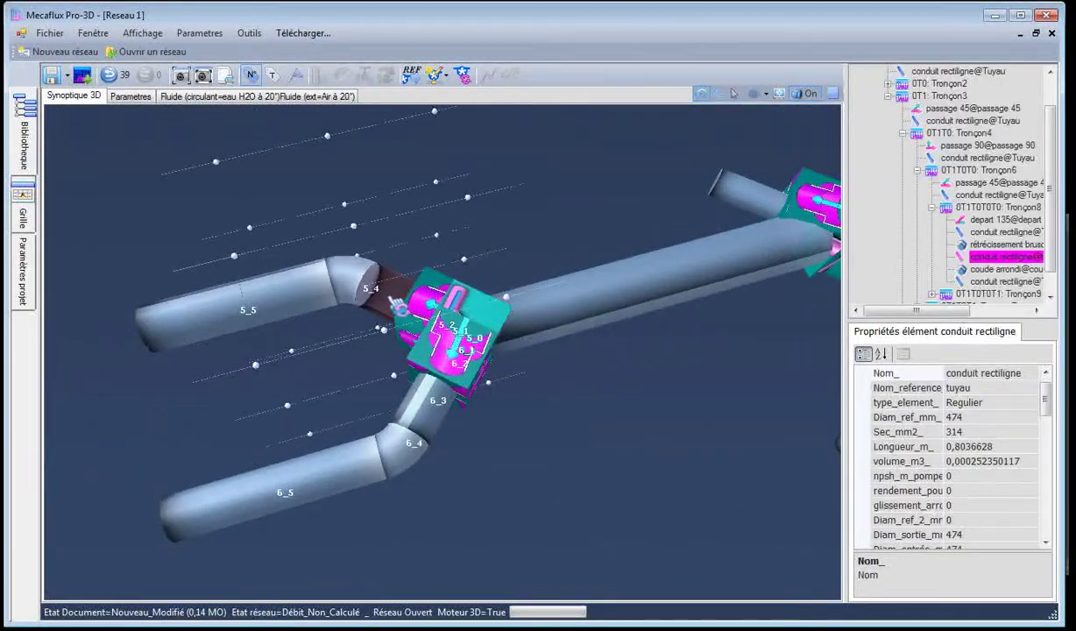
right_click(390, 302)
click(427, 289)
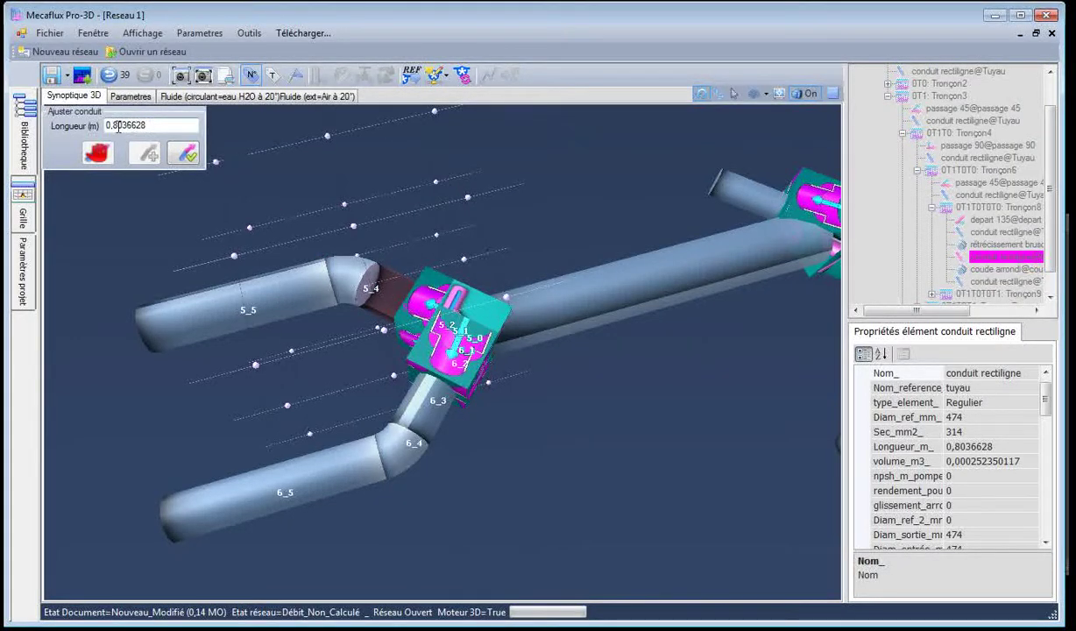
drag(113, 127, 154, 126)
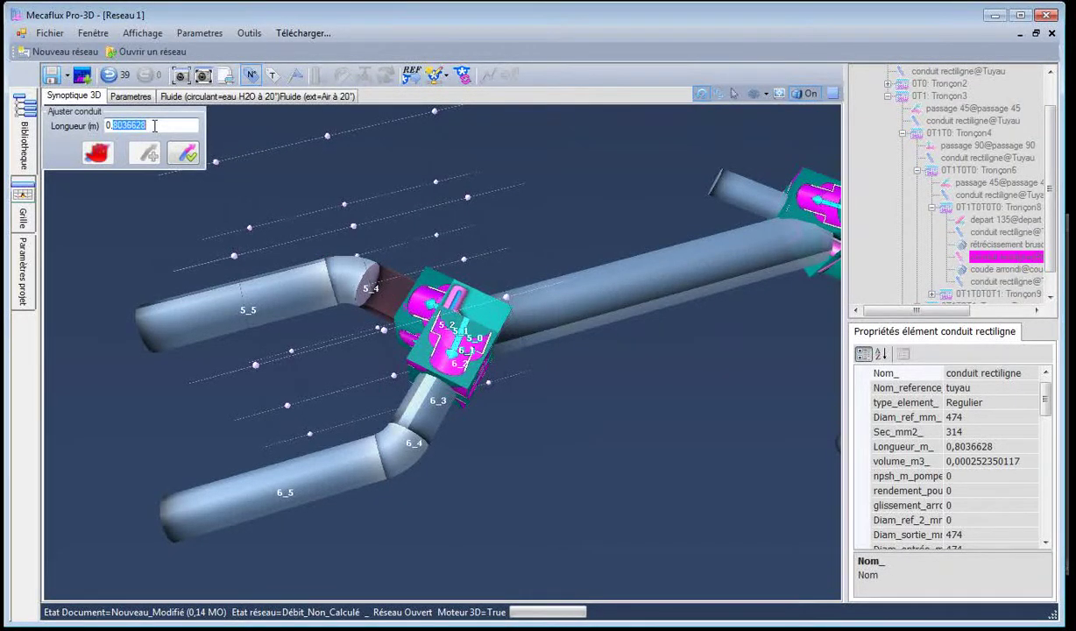
text(0,0,)
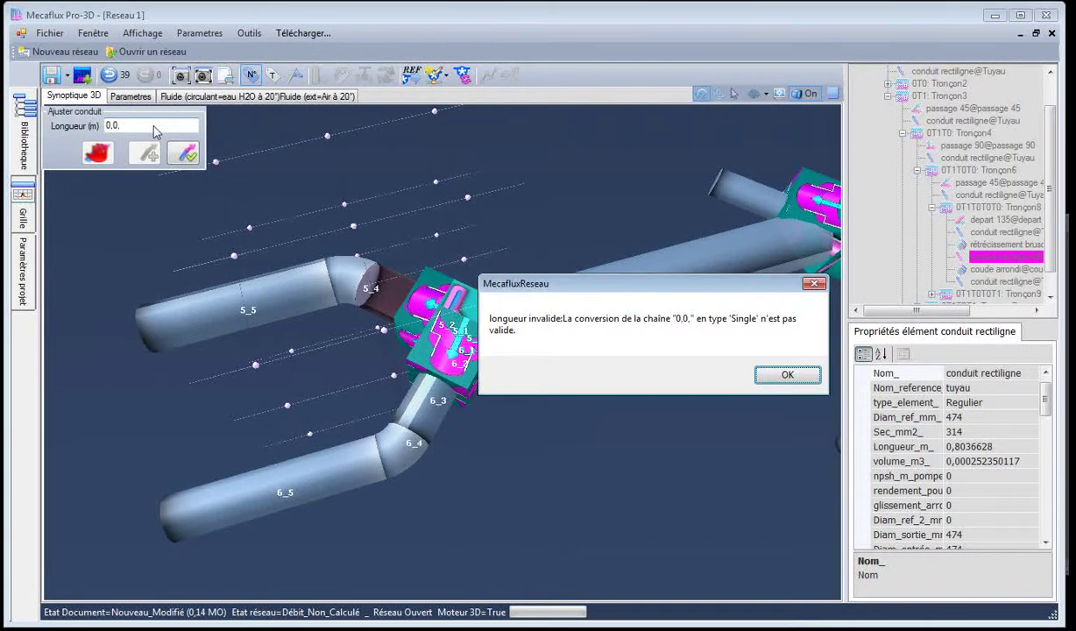
click(763, 374)
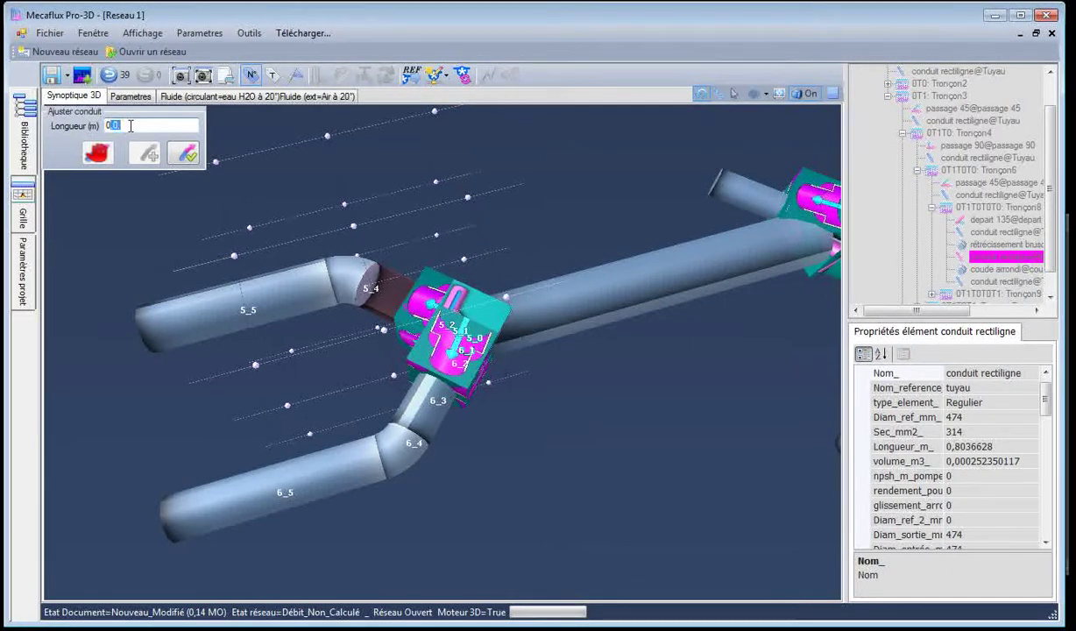
text(03)
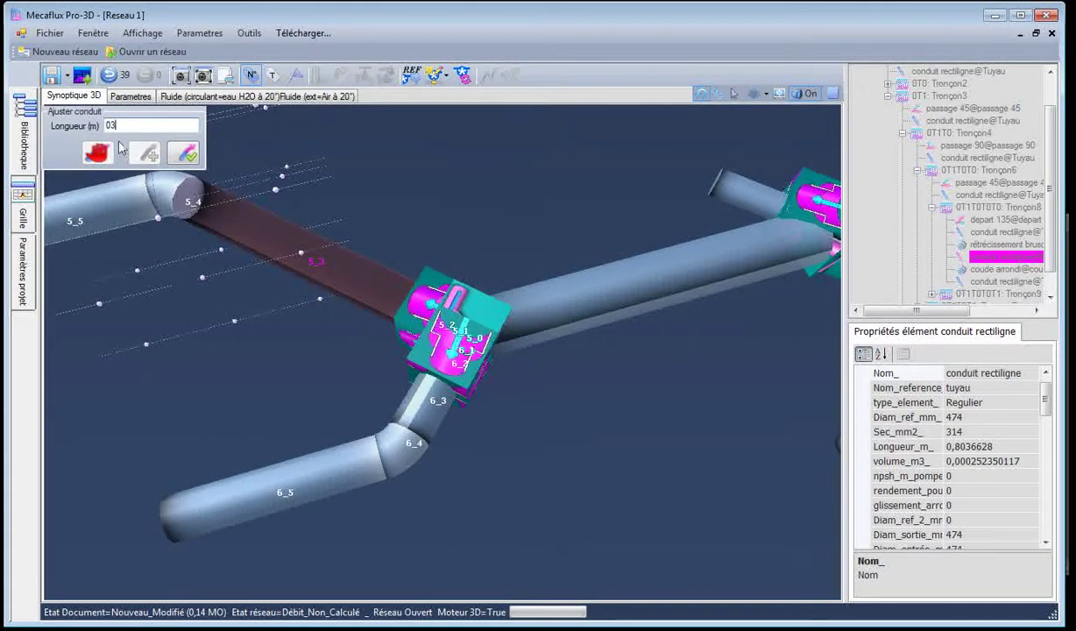
text(0)
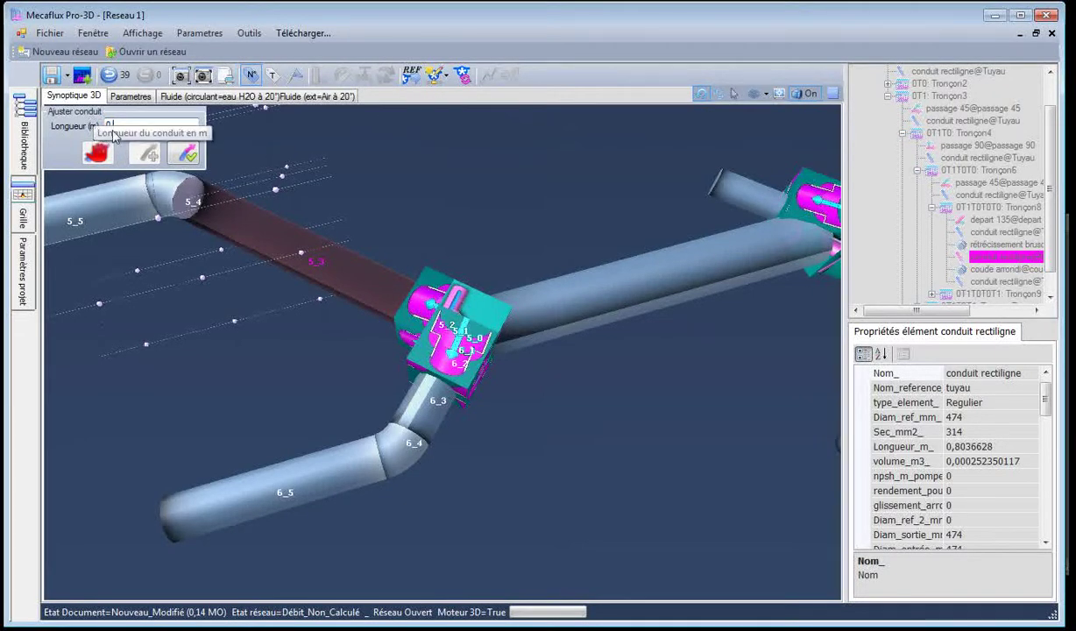
text(.3)
click(187, 158)
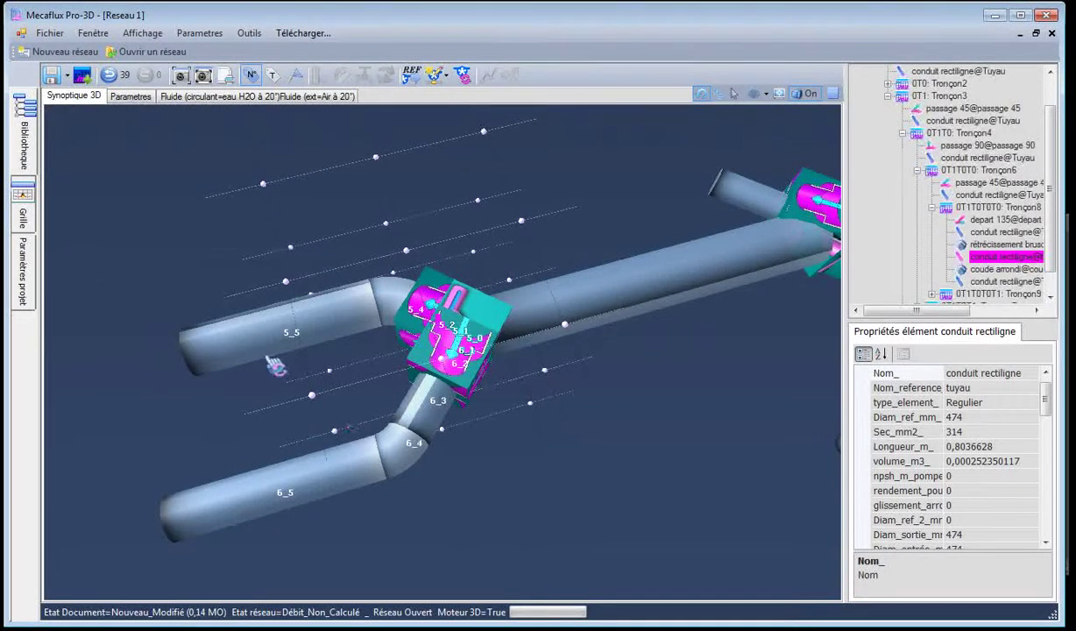
Set the length of conduit 6_3, between the abrupt reduction and the elbow, to 0.3 m
click(436, 427)
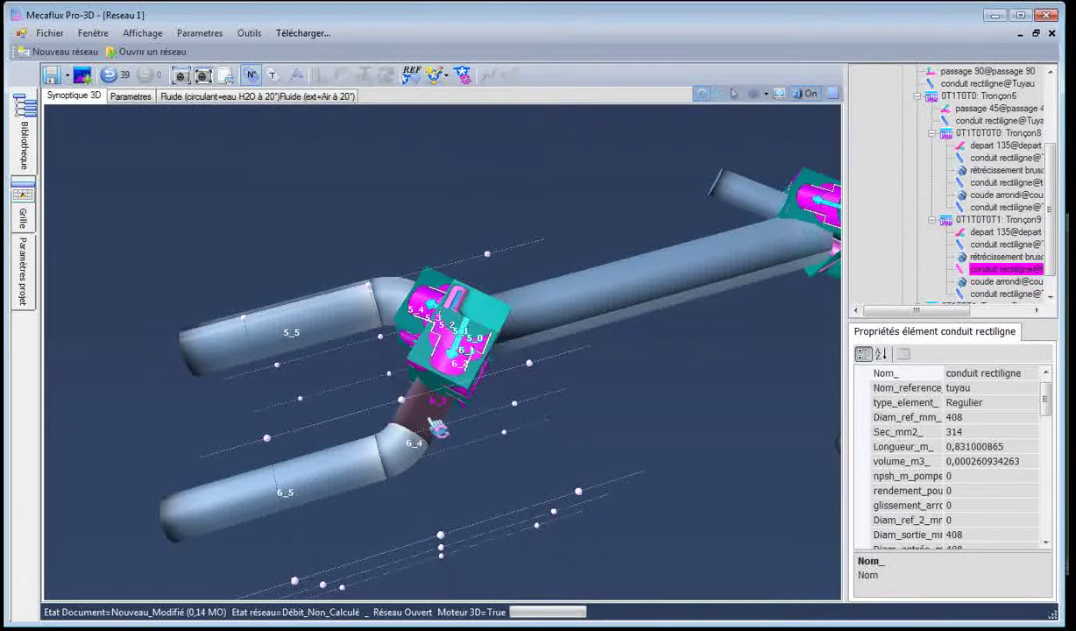
right_click(436, 427)
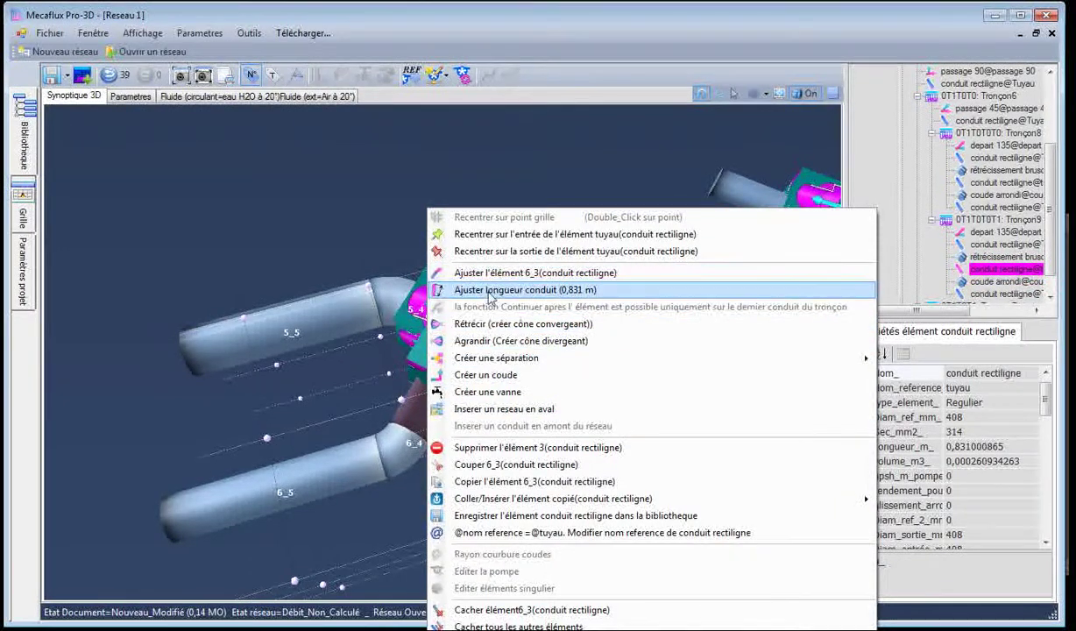
click(491, 292)
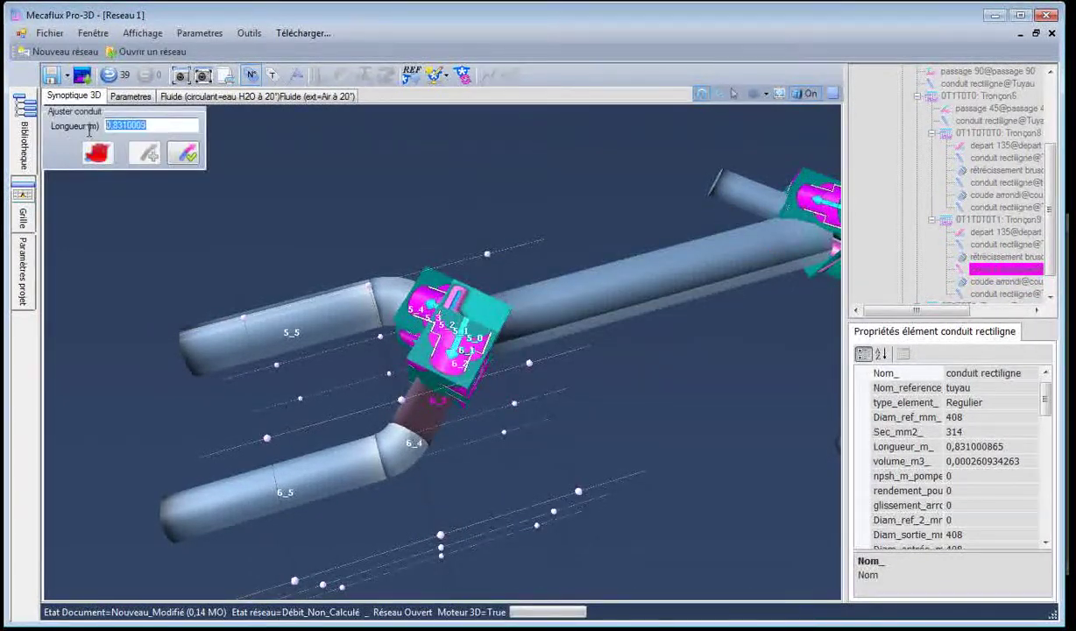
text(0,3)
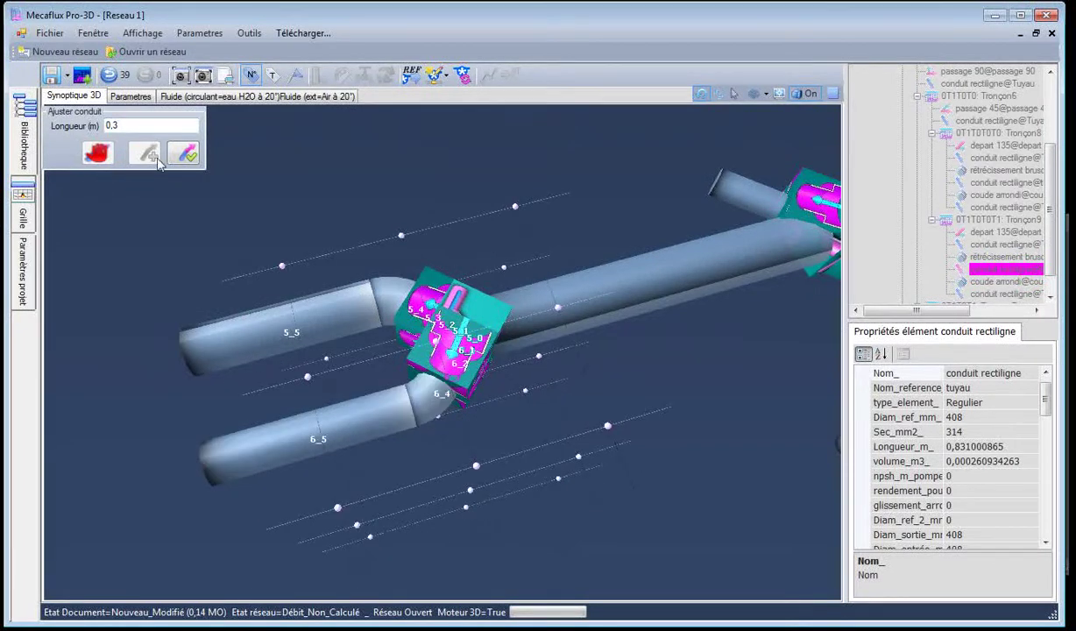
click(180, 161)
Check the duct plan and insert a converging cone after conduit 5_5 with a 355 mm outlet diameter and a 30° angle
drag(317, 367, 337, 324)
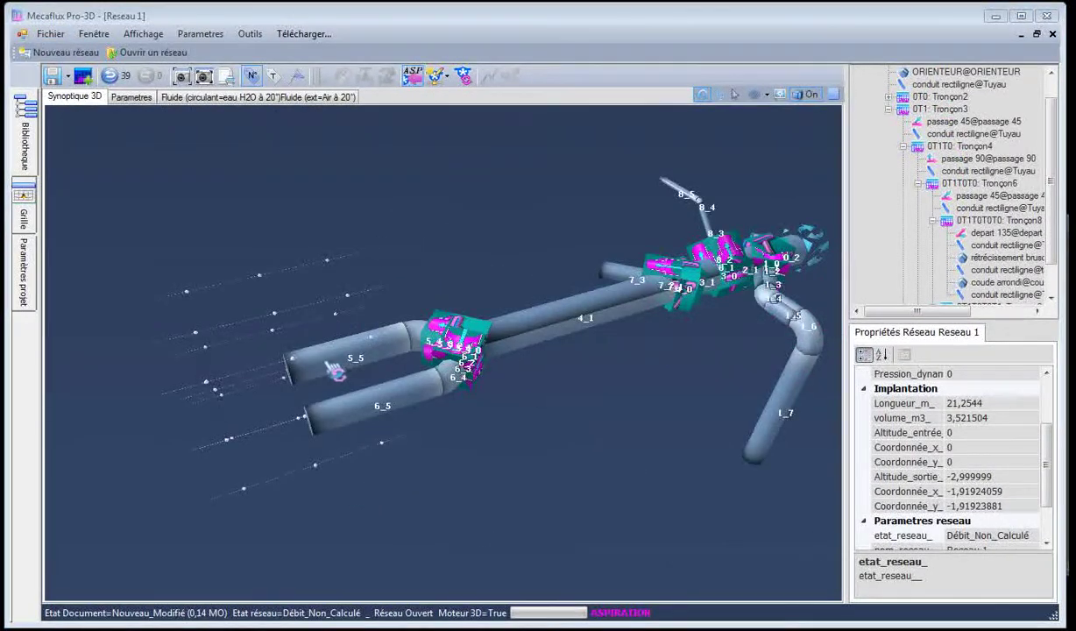
click(328, 355)
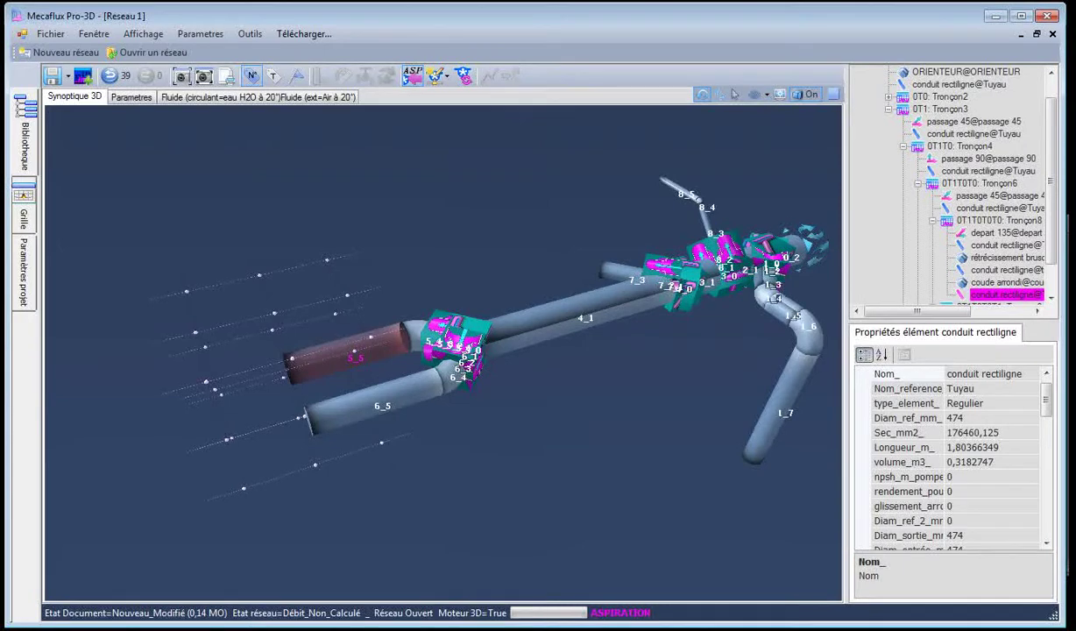
key(alt+Tab)
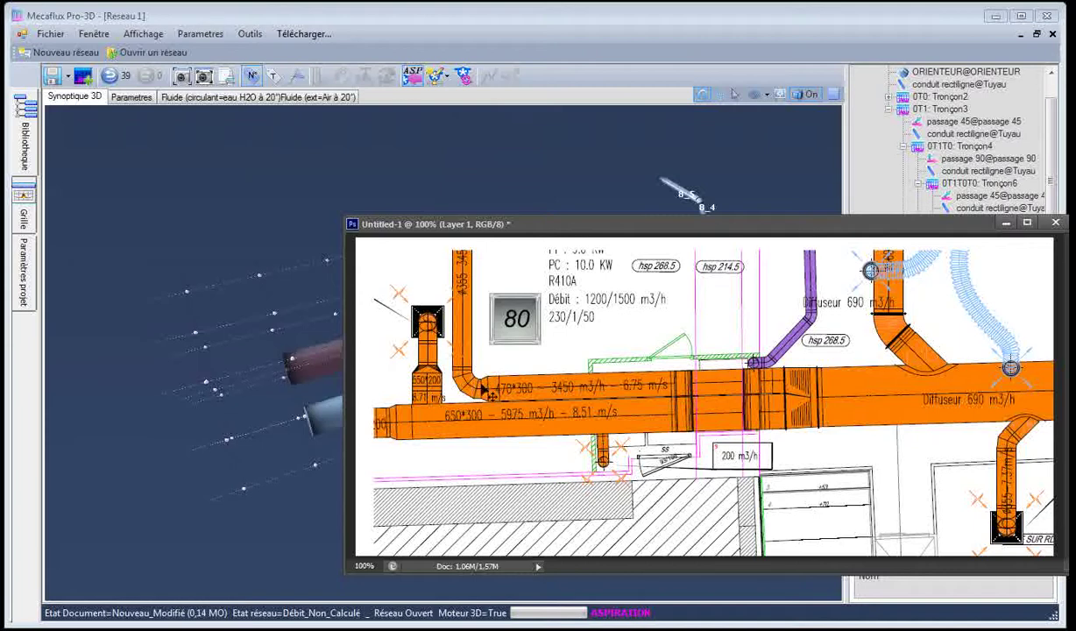
click(253, 237)
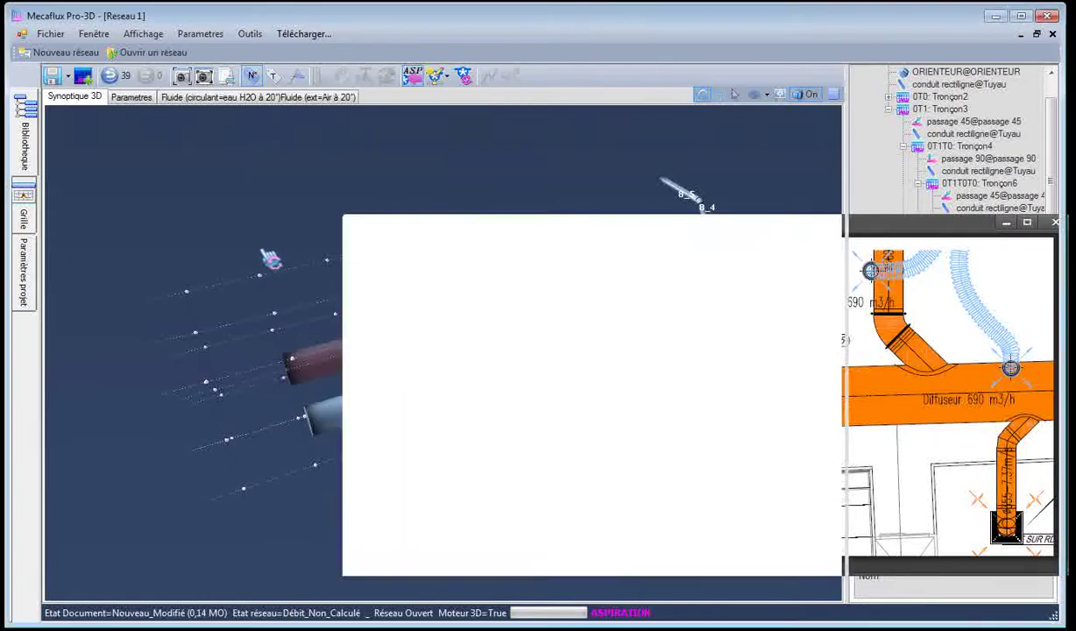
right_click(314, 361)
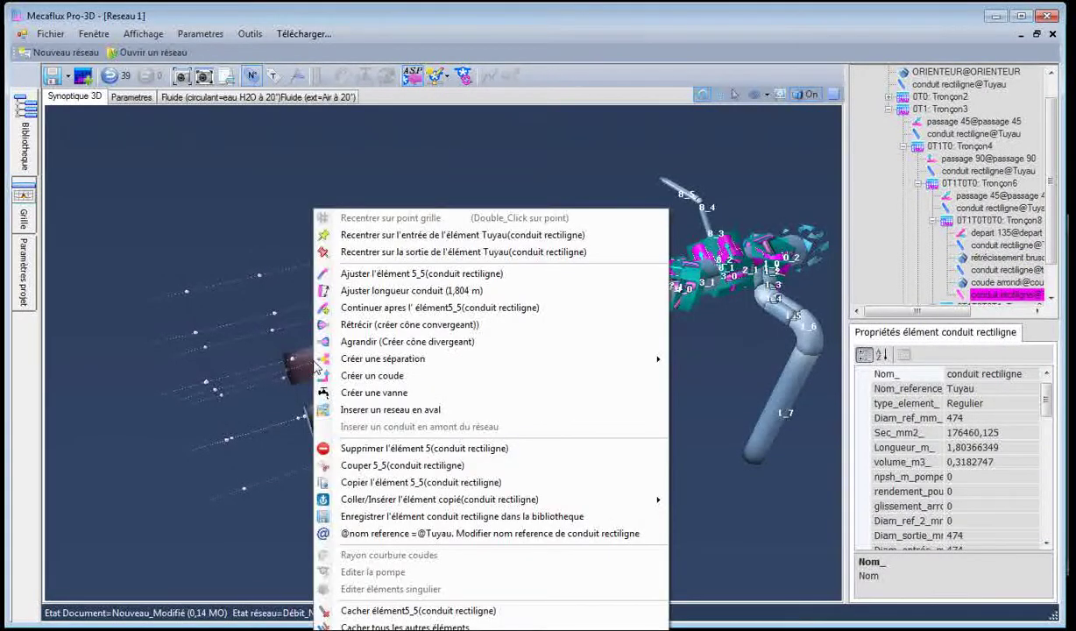
click(377, 325)
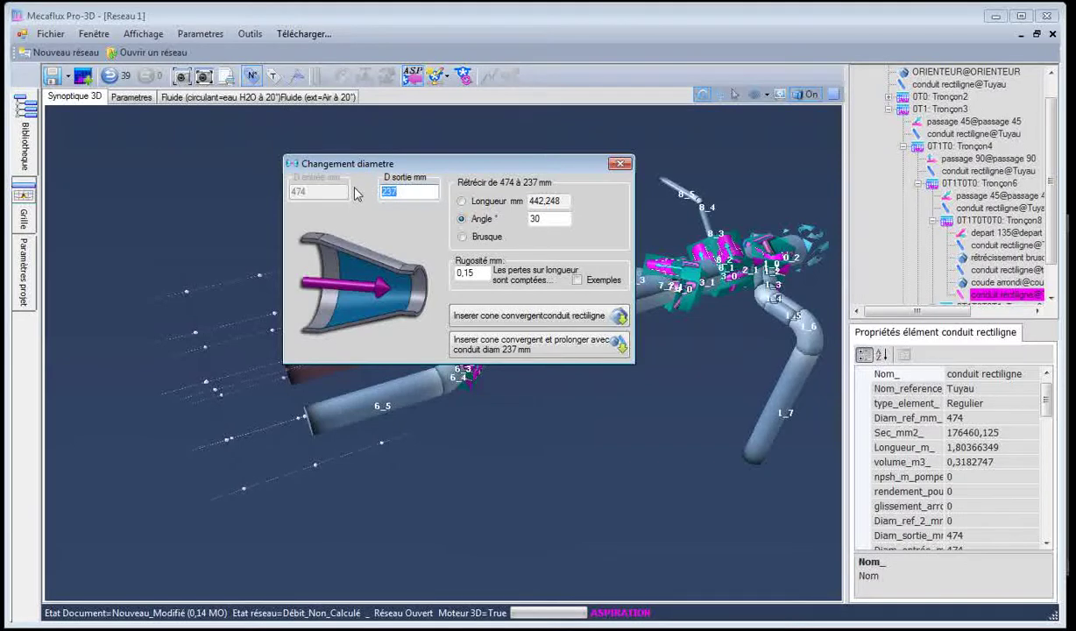
text(355)
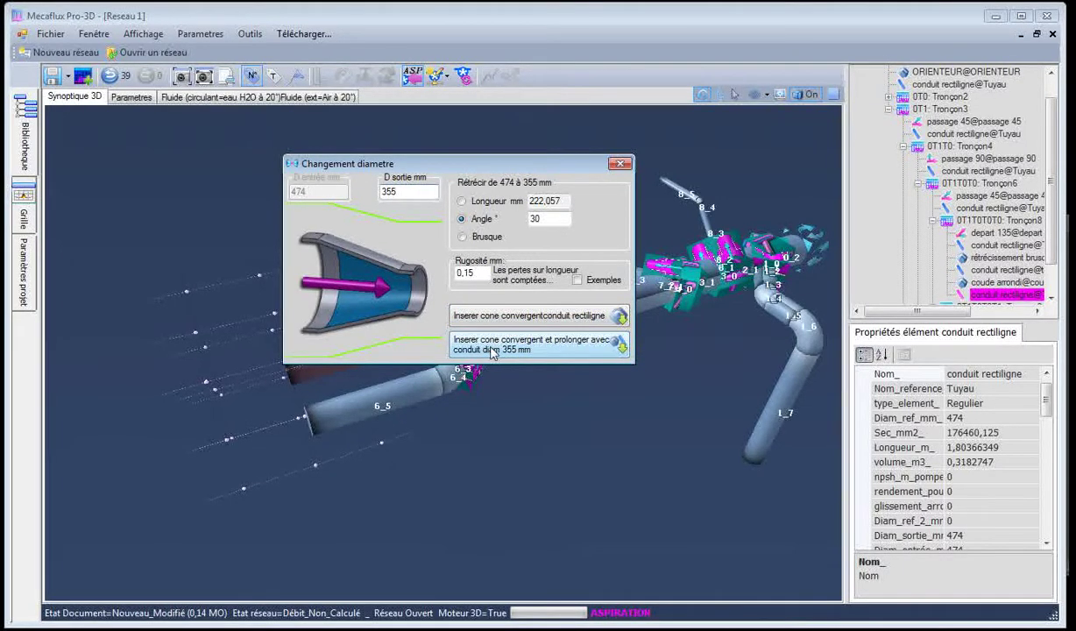
click(506, 323)
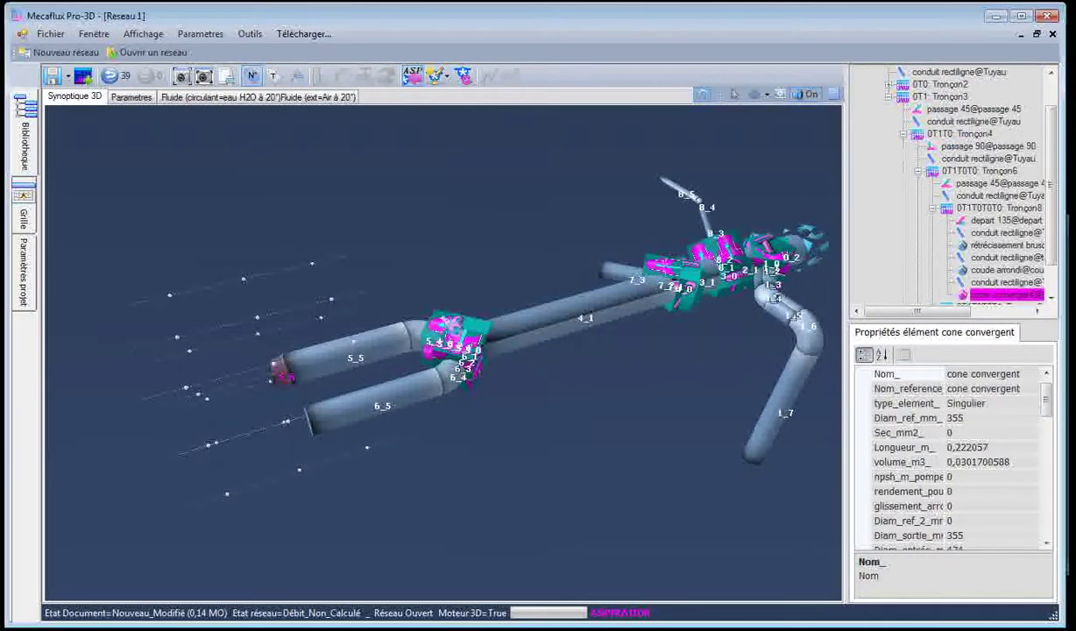
Continue the network after converging cone 5_6 with a straight conduit that turns off through a rounded elbow, following the plan
drag(229, 351, 217, 372)
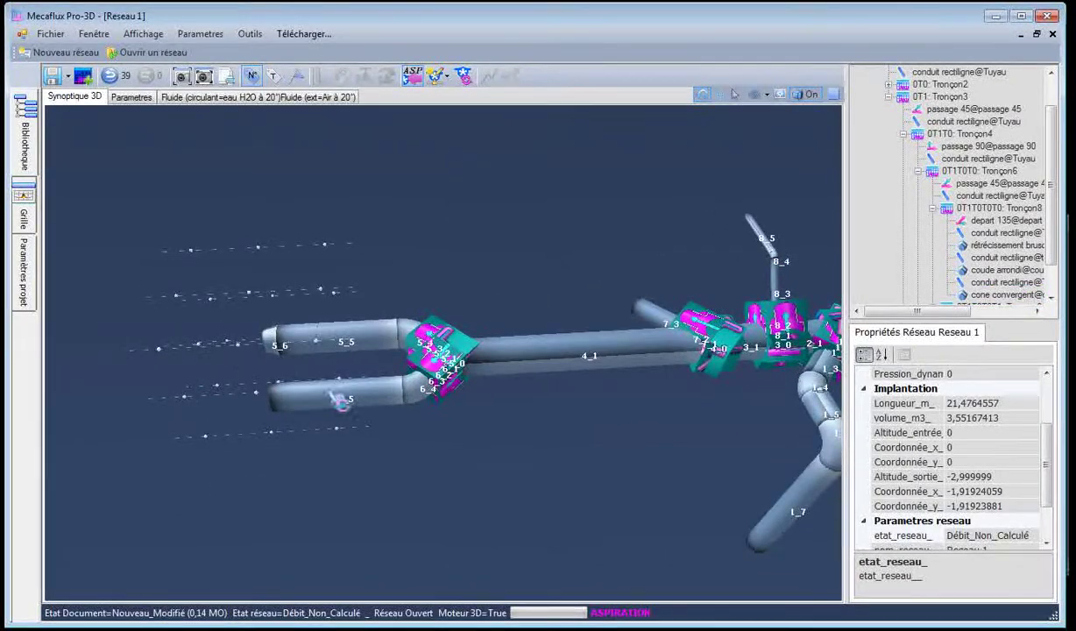
click(276, 343)
right_click(276, 344)
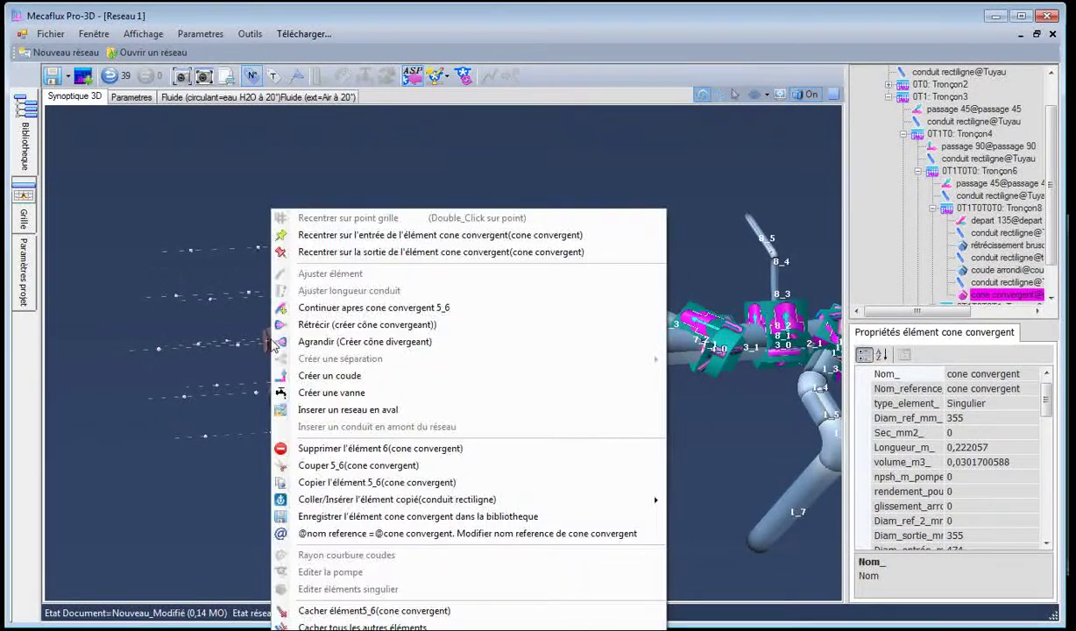
click(318, 308)
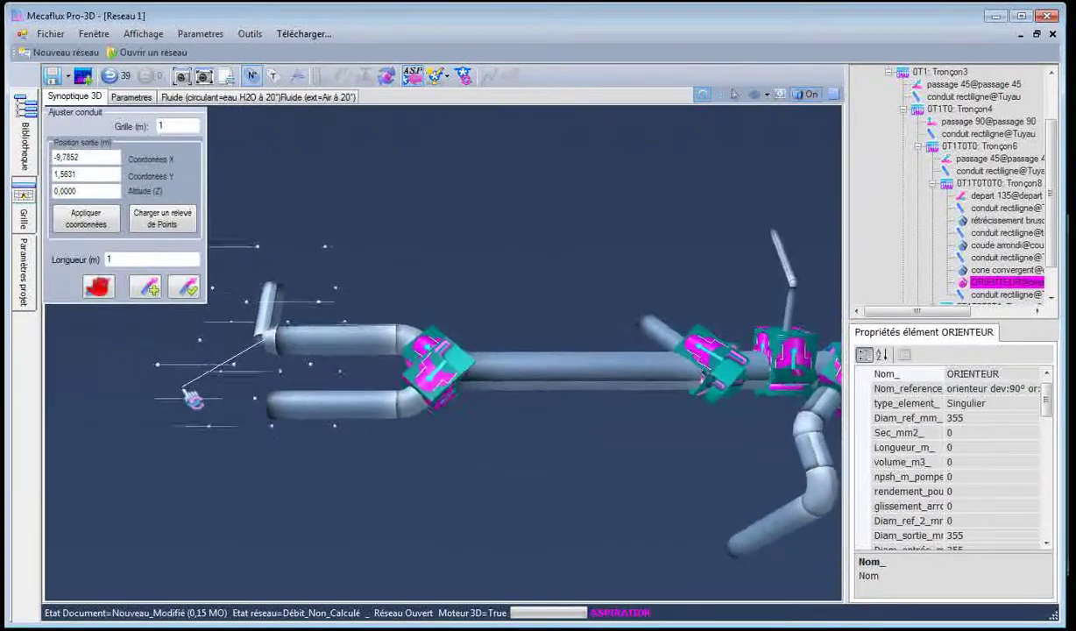
middle_drag(185, 391, 228, 372)
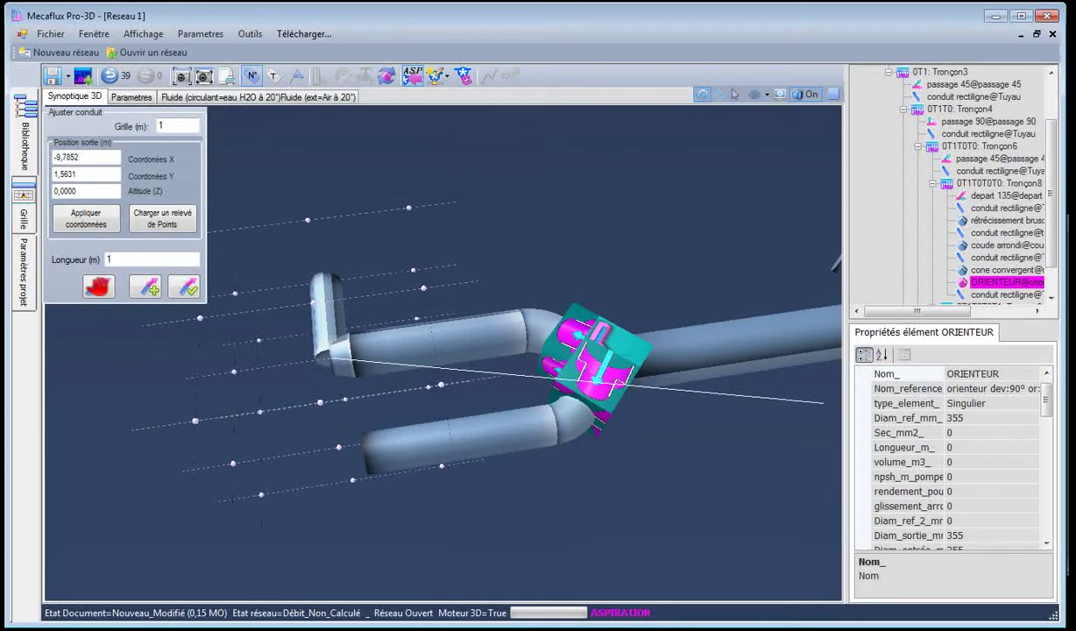
key(alt+Tab)
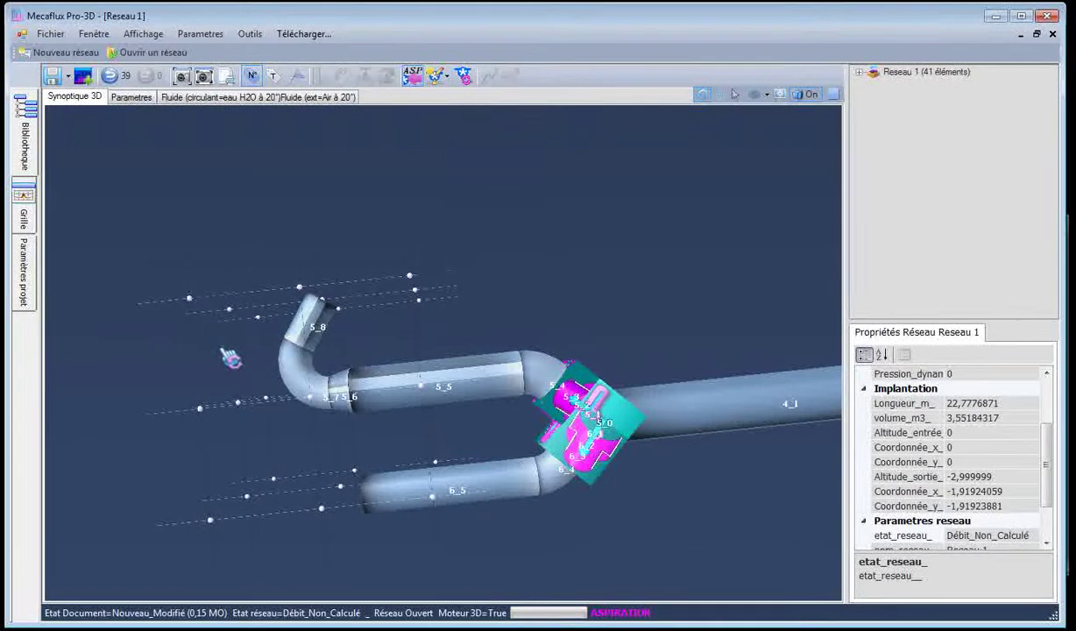
Set the deviation of rounded elbow 5_7, after the converging cone, to 90°
drag(227, 360, 236, 338)
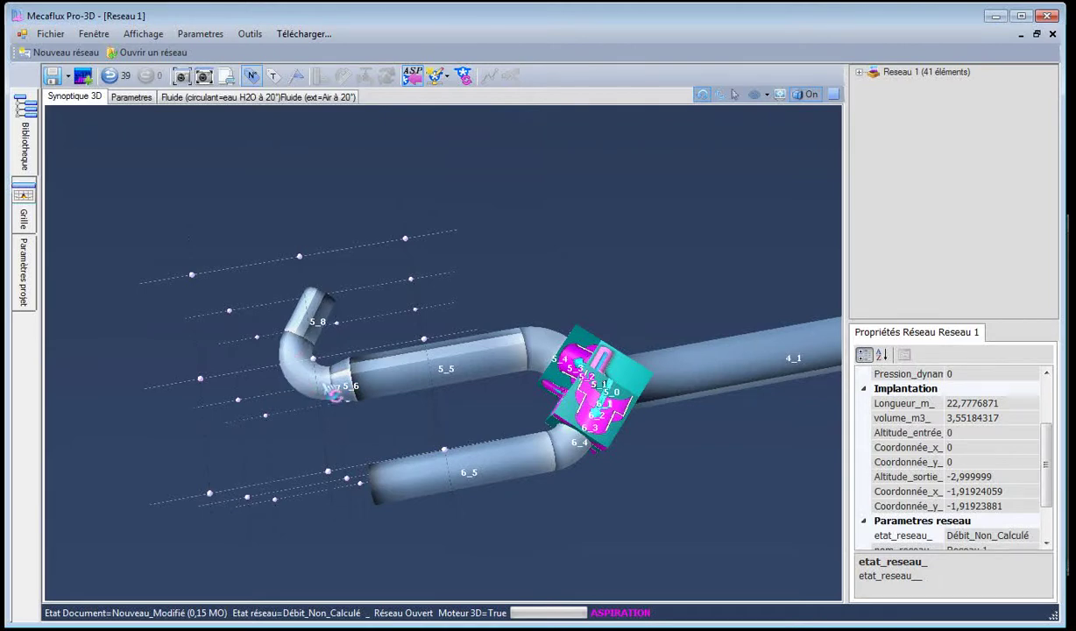
drag(327, 299, 353, 307)
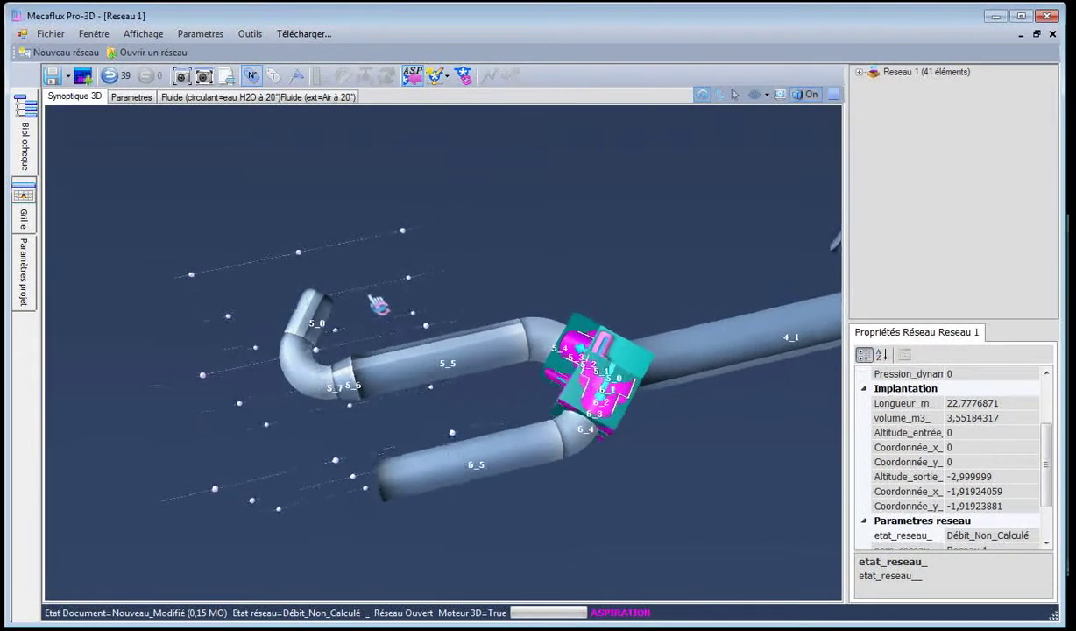
click(307, 378)
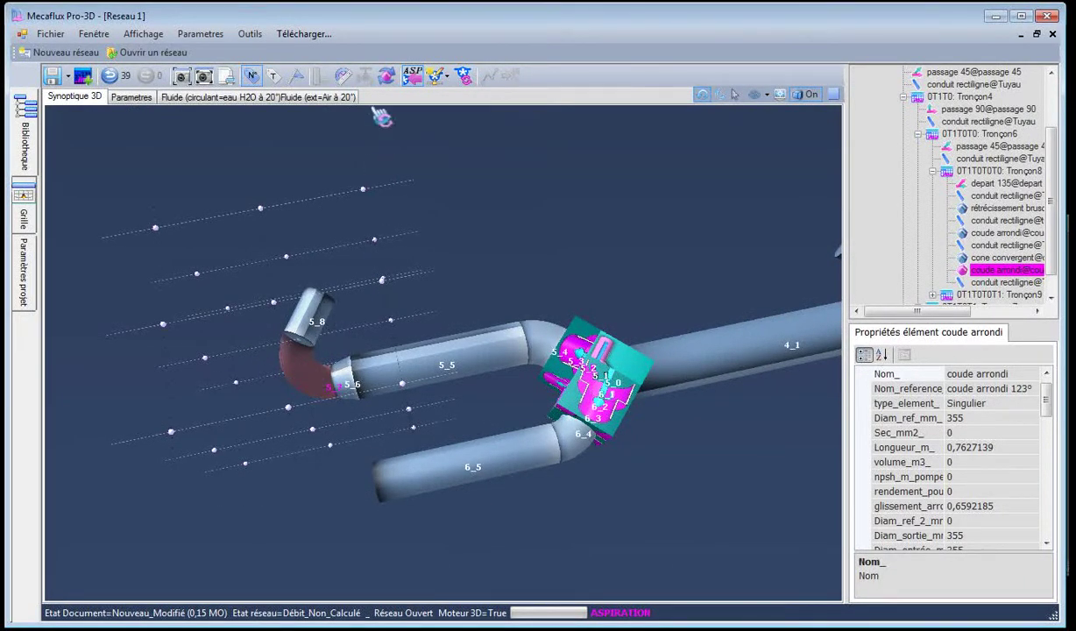
click(375, 206)
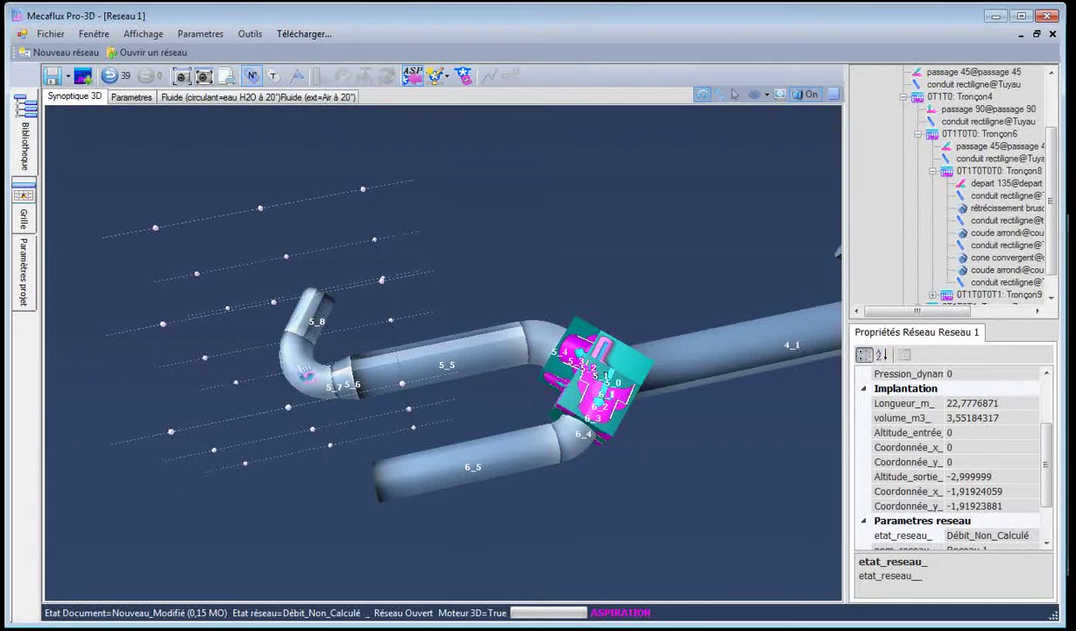
click(295, 359)
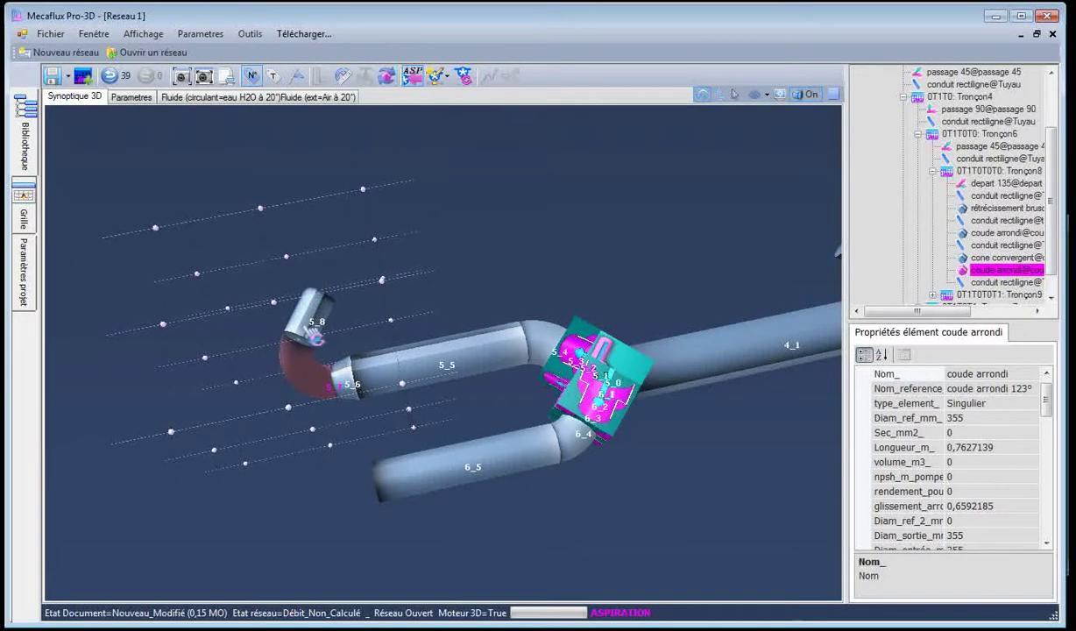
click(387, 77)
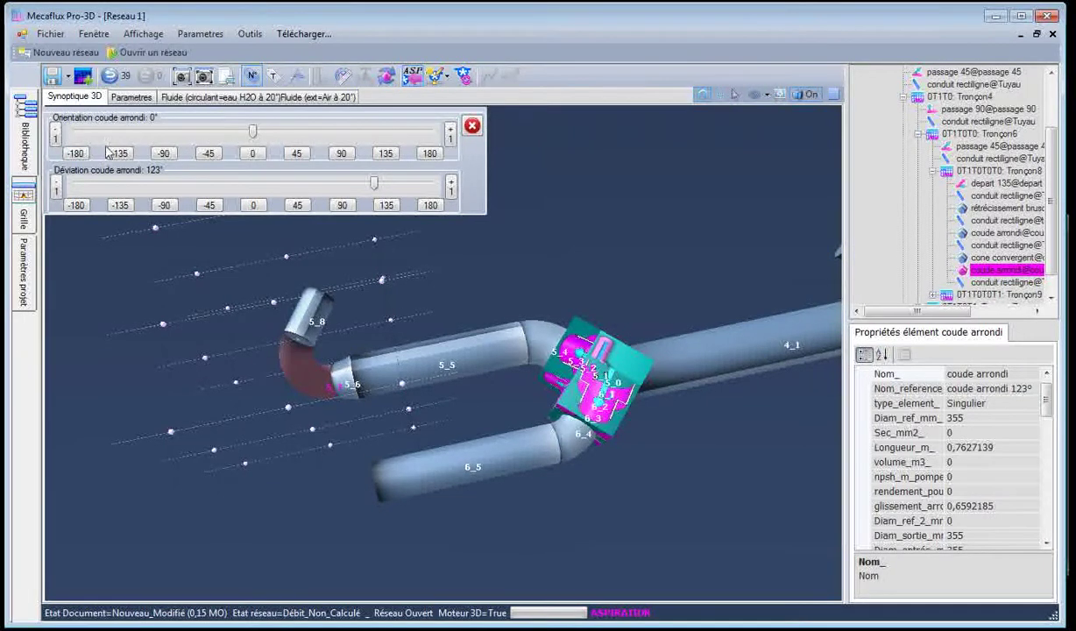
click(342, 207)
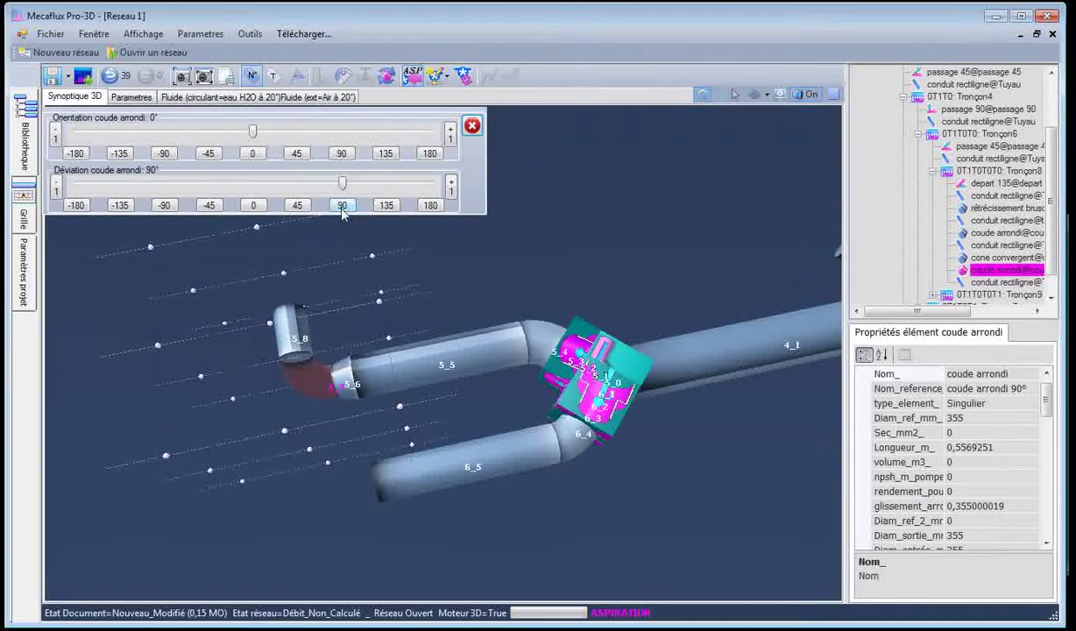
click(472, 126)
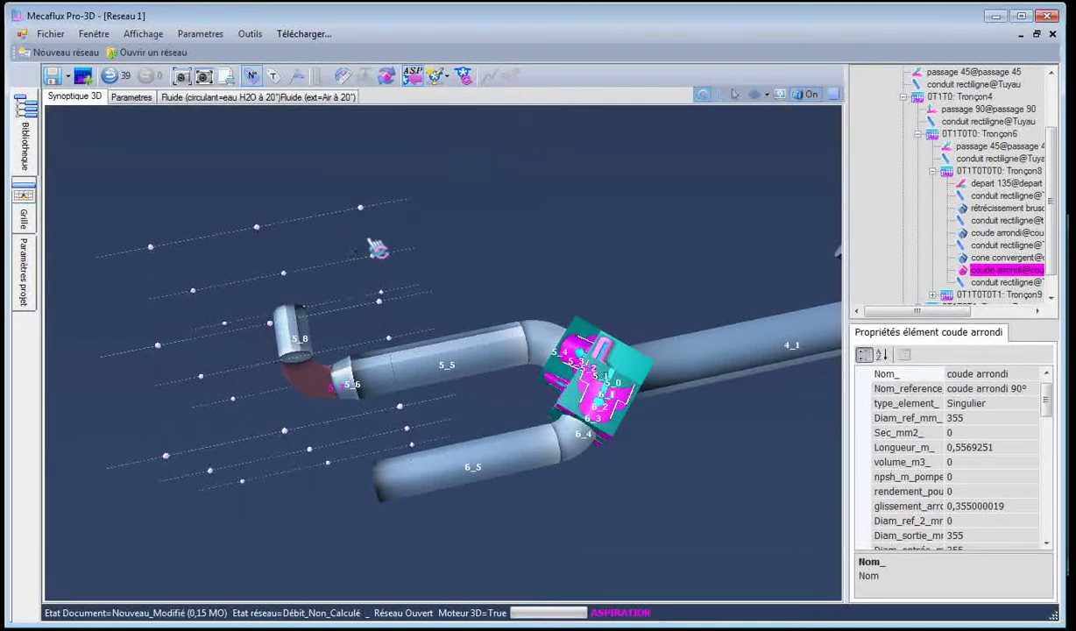
Set the length of end conduit 5_8, after the 90° elbow, to 2 m
click(349, 272)
drag(348, 272, 347, 259)
right_click(300, 323)
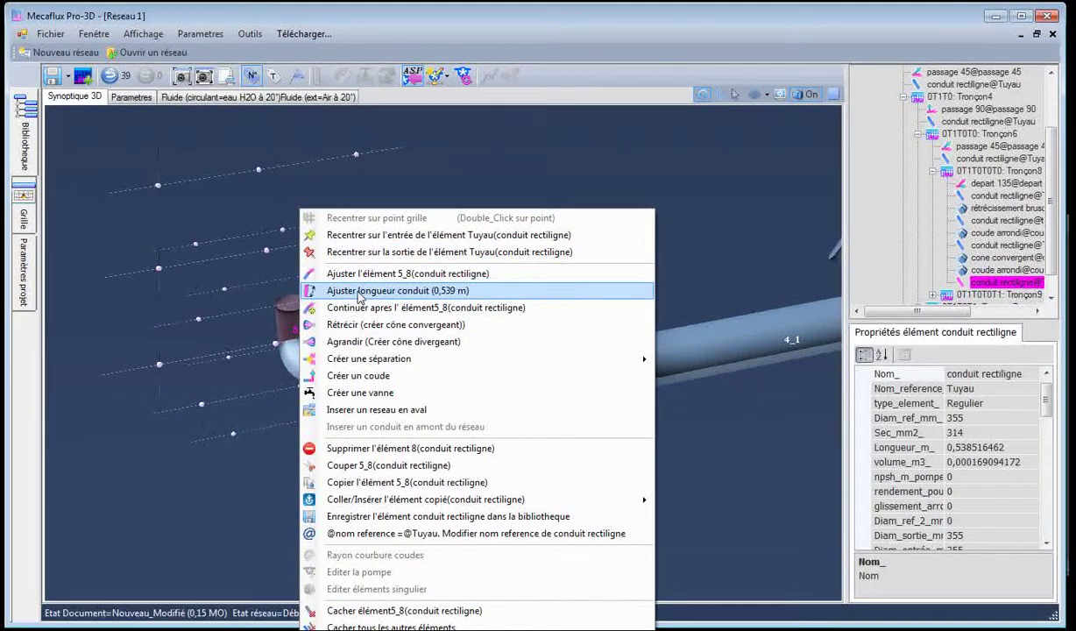
click(359, 291)
drag(150, 125, 98, 128)
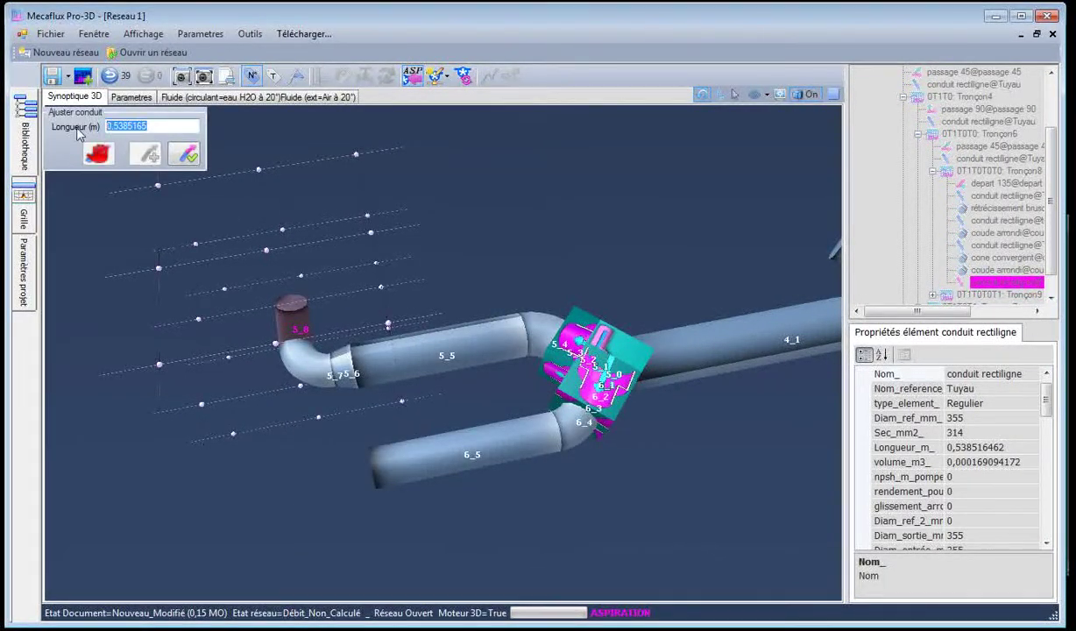
text(2)
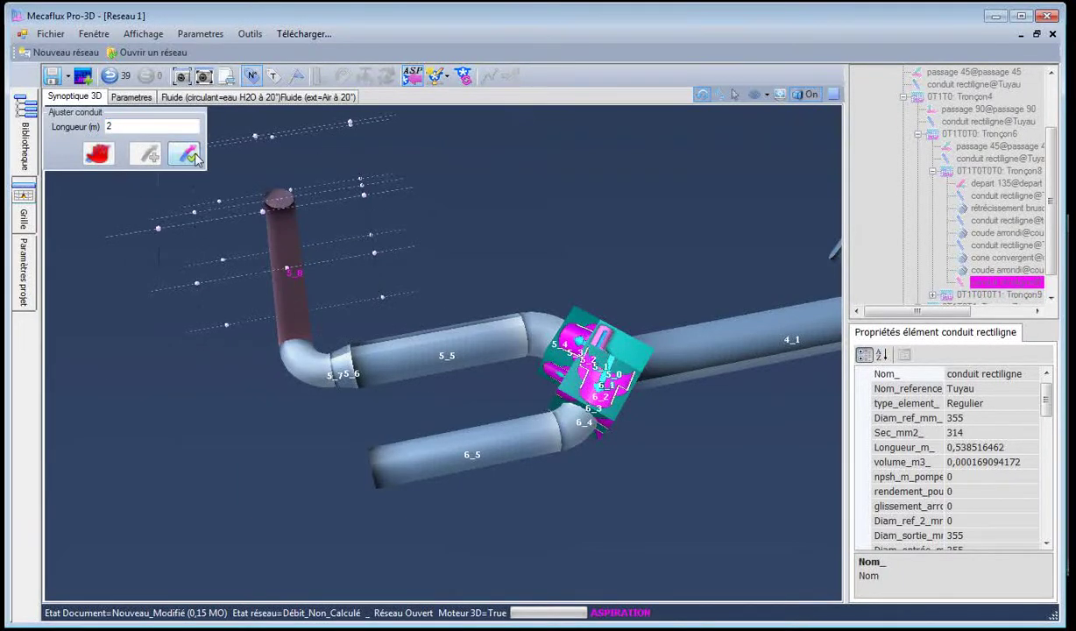
click(186, 155)
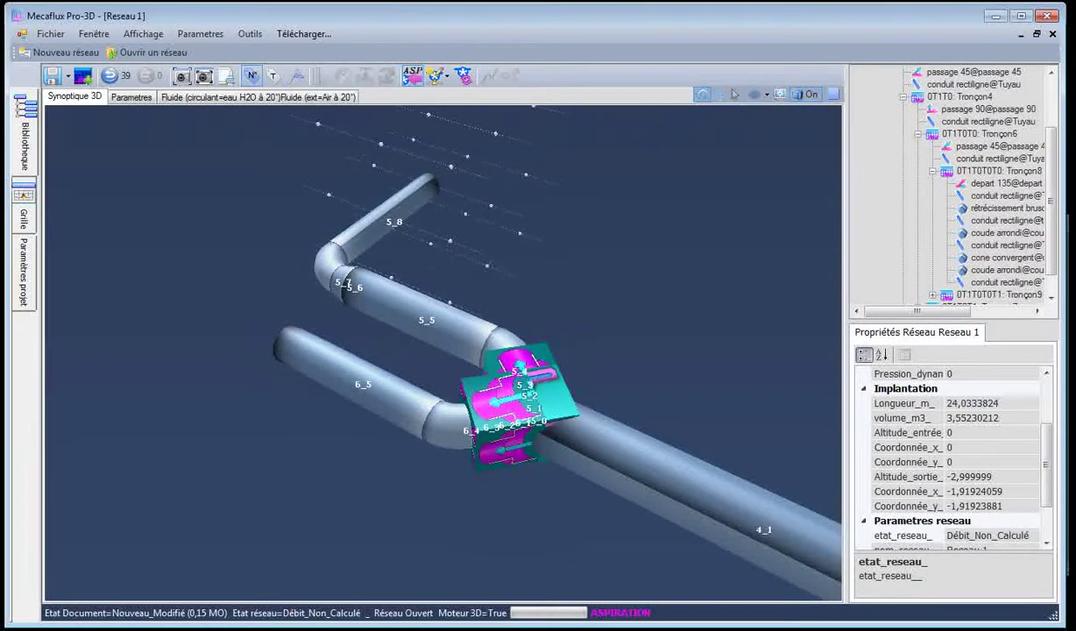
Consult the duct plan and set the length of end conduit 6_5 to 4 m
key(alt+Tab)
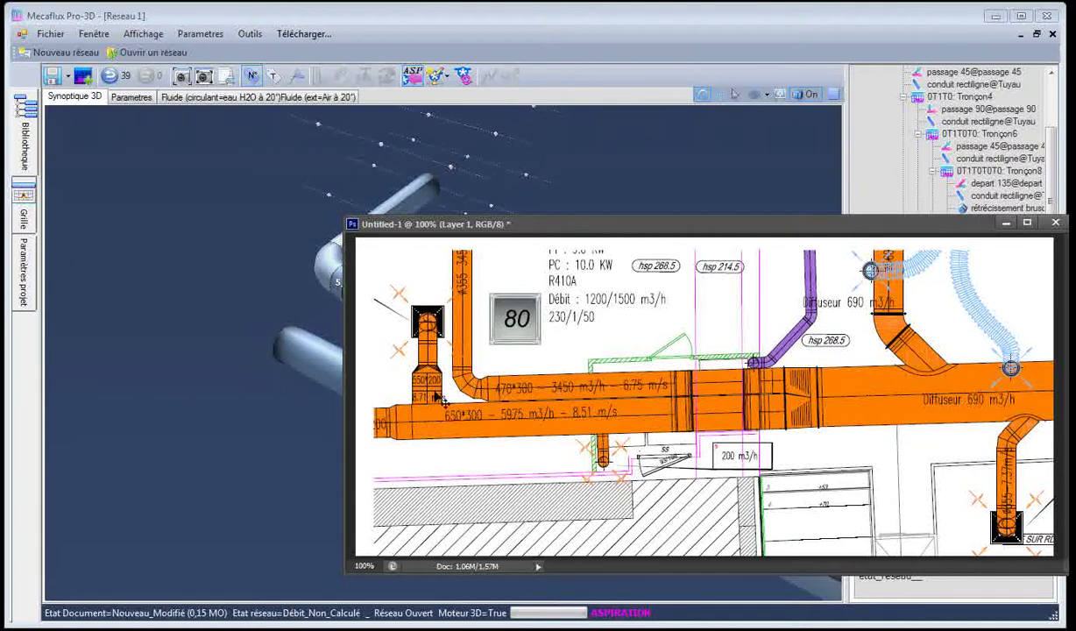
click(160, 339)
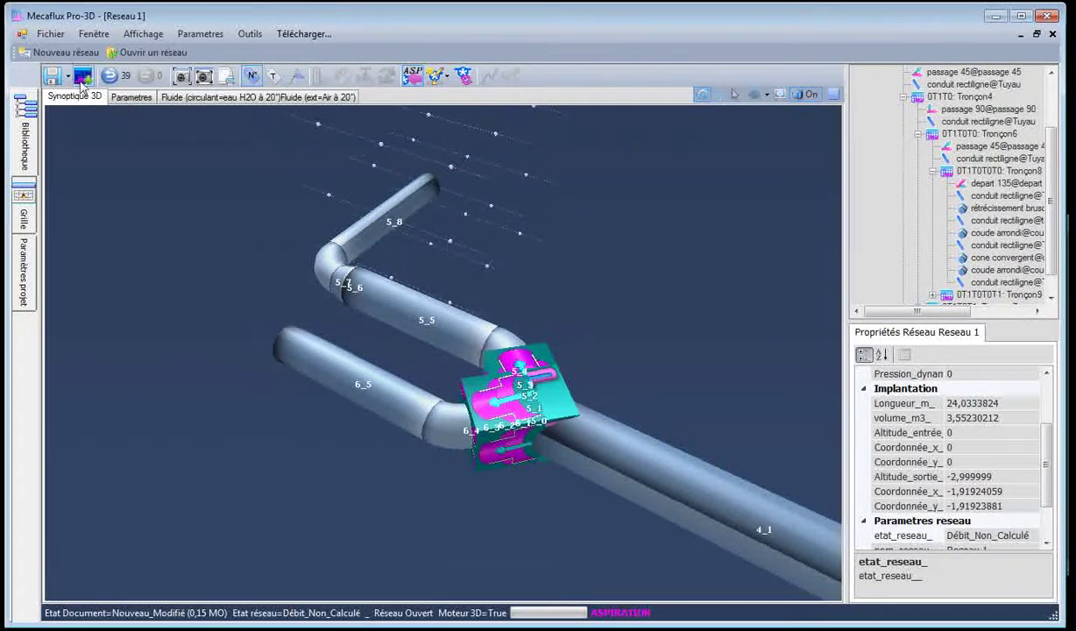
right_click(291, 366)
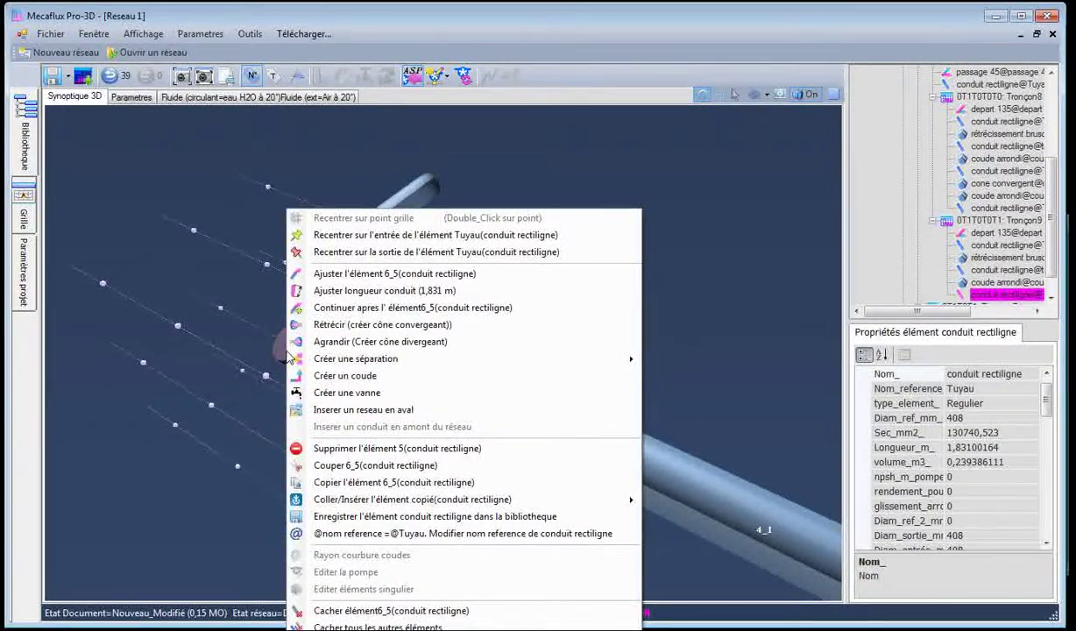
click(283, 351)
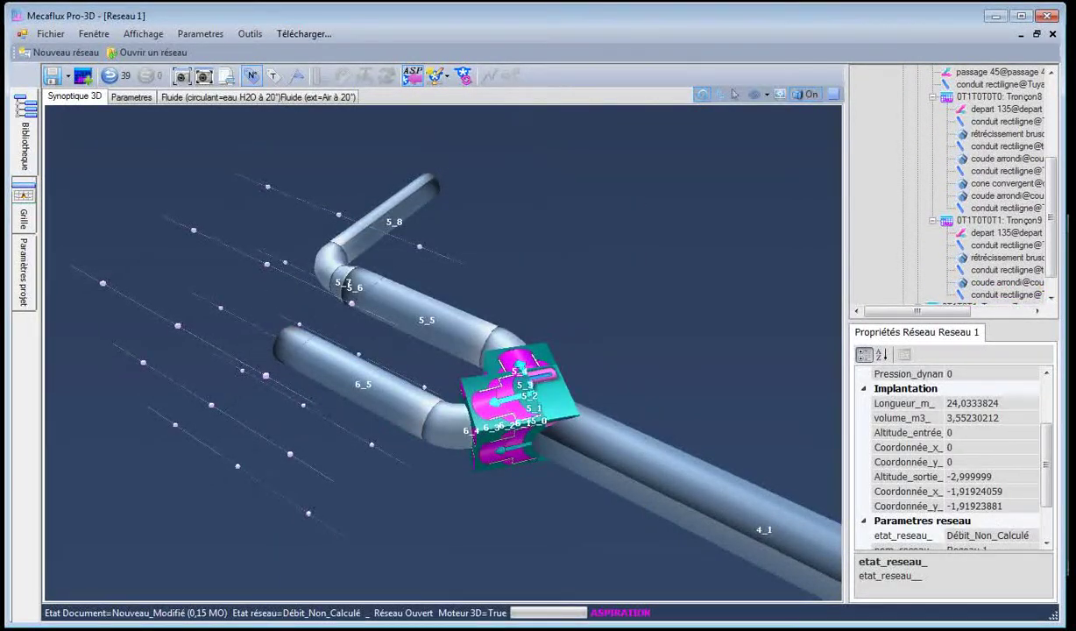
key(alt+Tab)
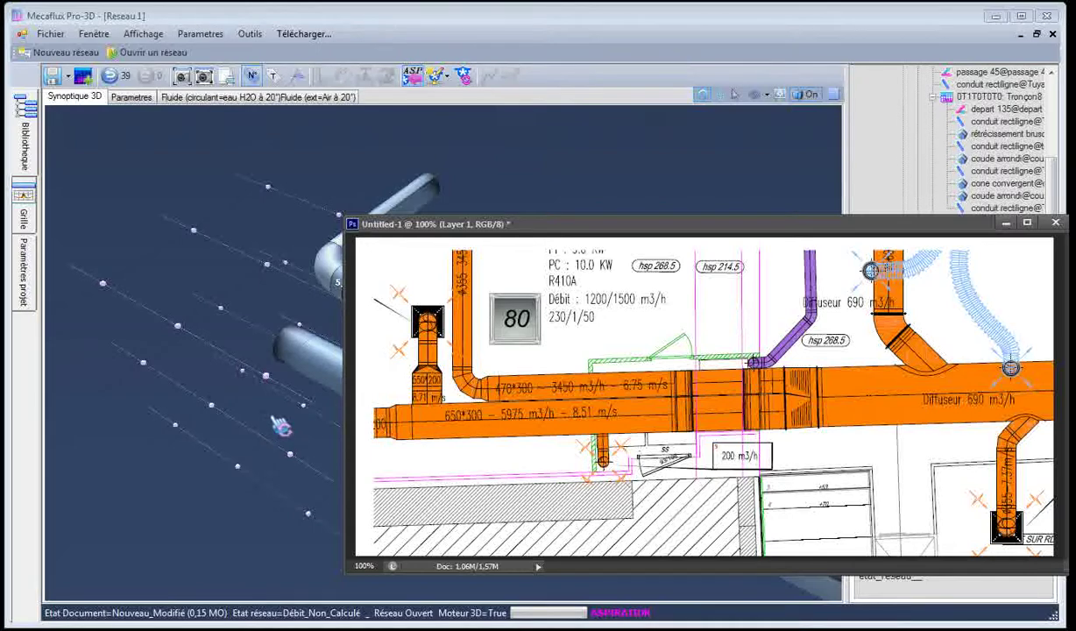
click(272, 390)
right_click(305, 338)
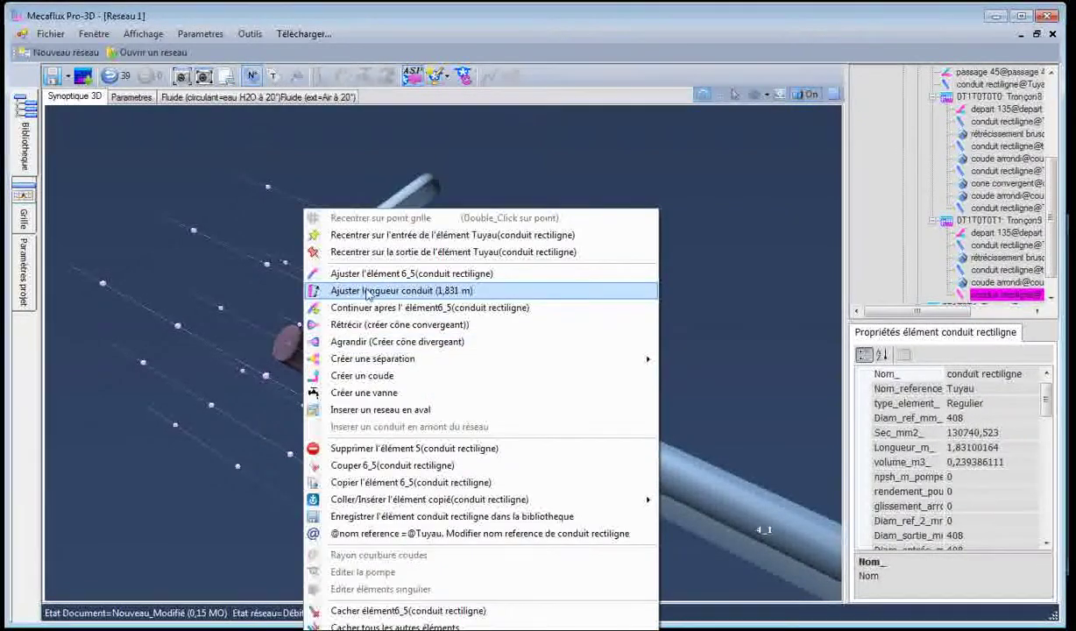
click(377, 297)
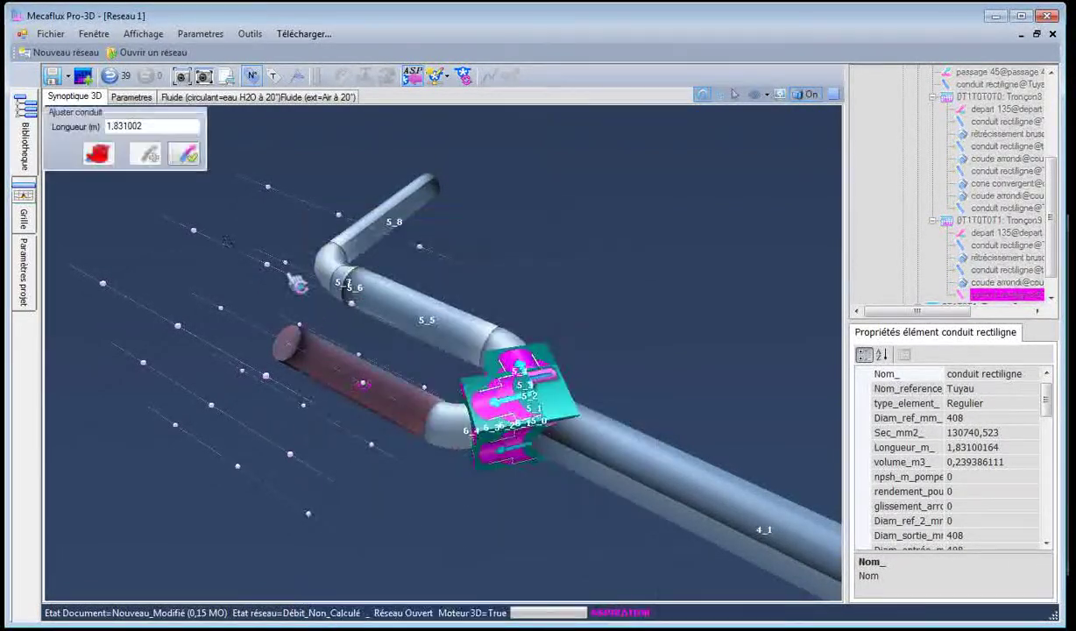
drag(156, 127, 98, 131)
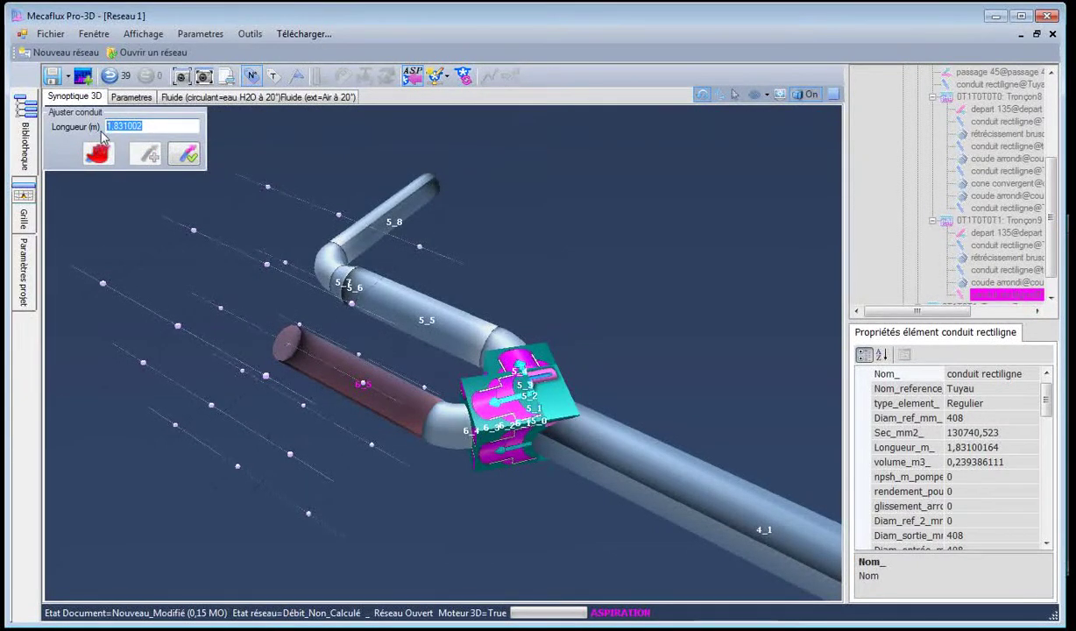
text(3)
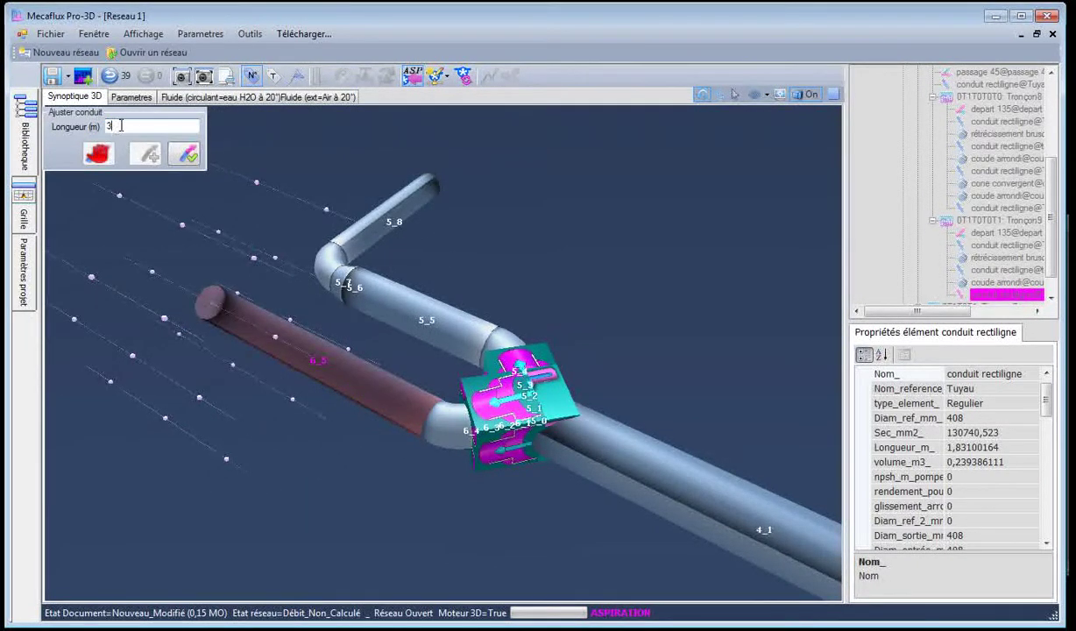
key(BackSpace)
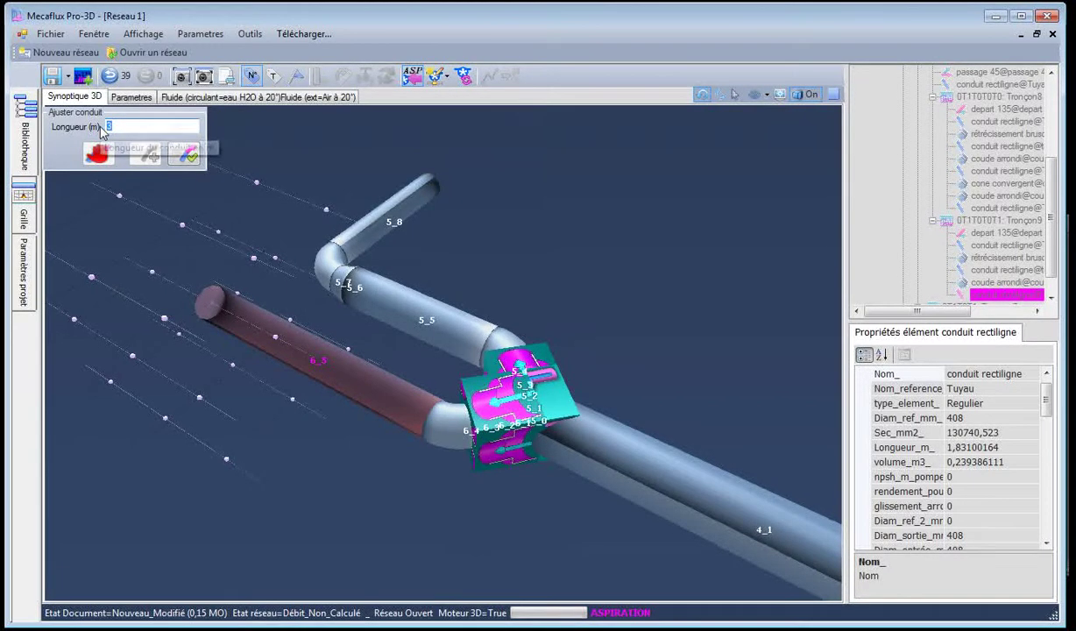
text(4)
click(179, 158)
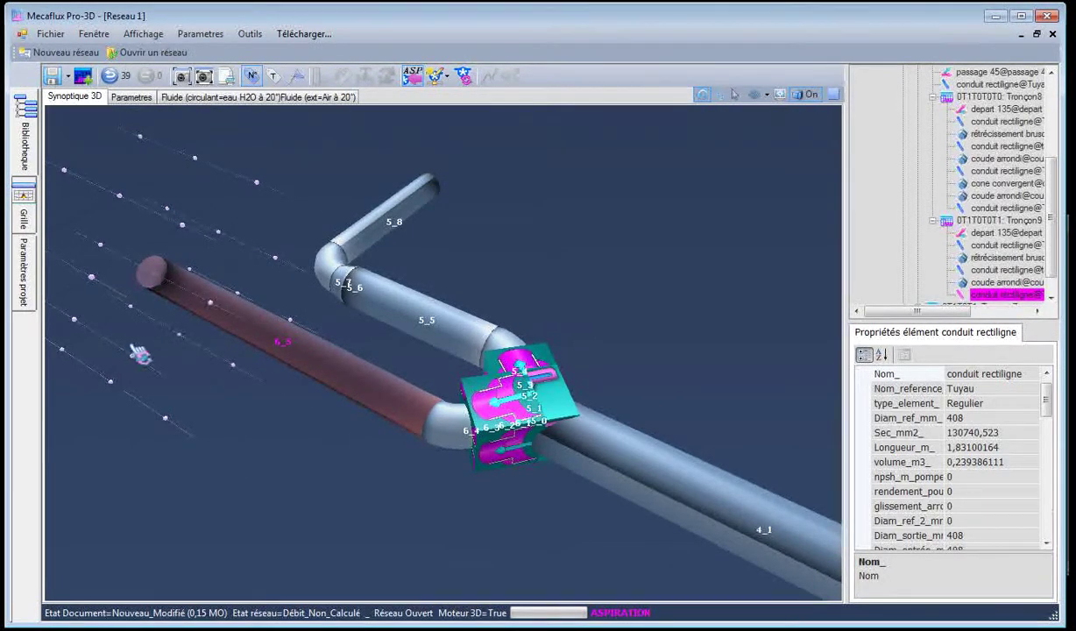
Create a 90° separation fitting at the end of conduit 6_5
click(139, 361)
right_click(140, 362)
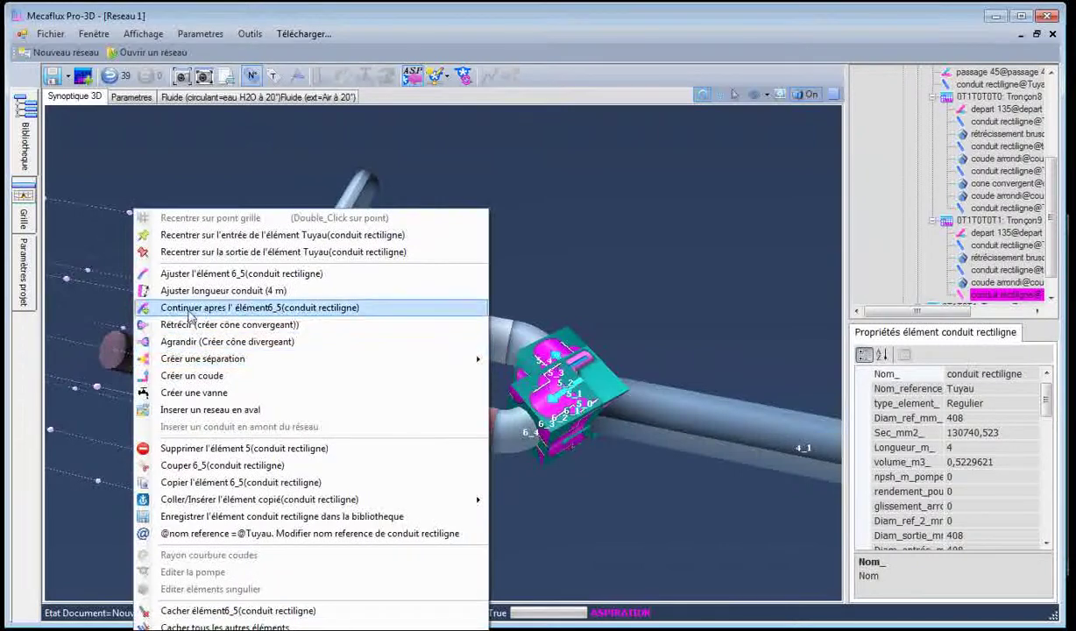
mouse_move(365, 364)
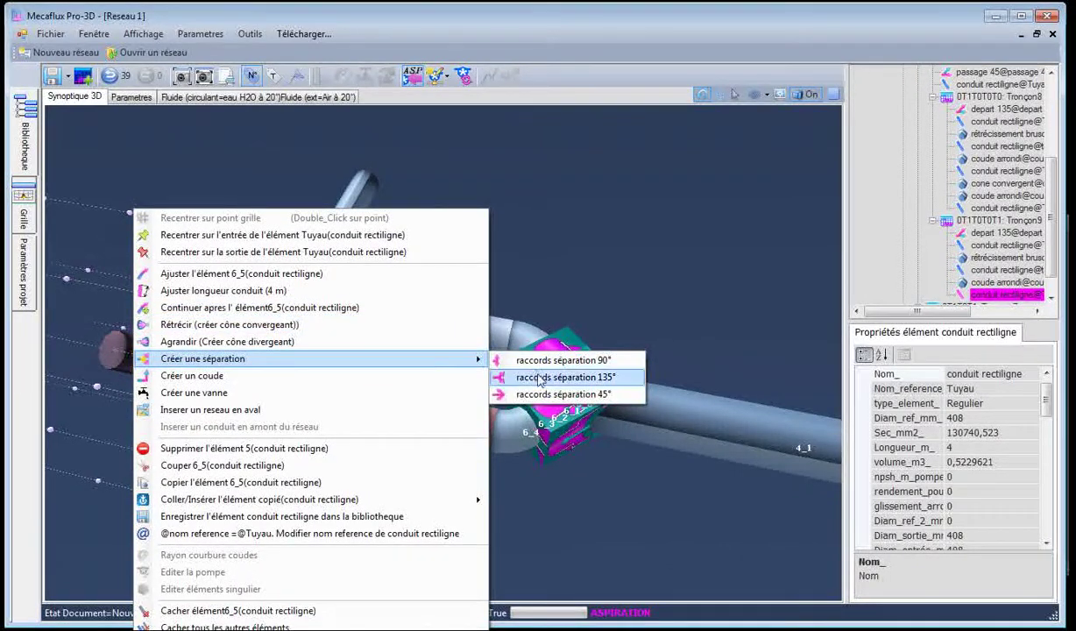
click(514, 362)
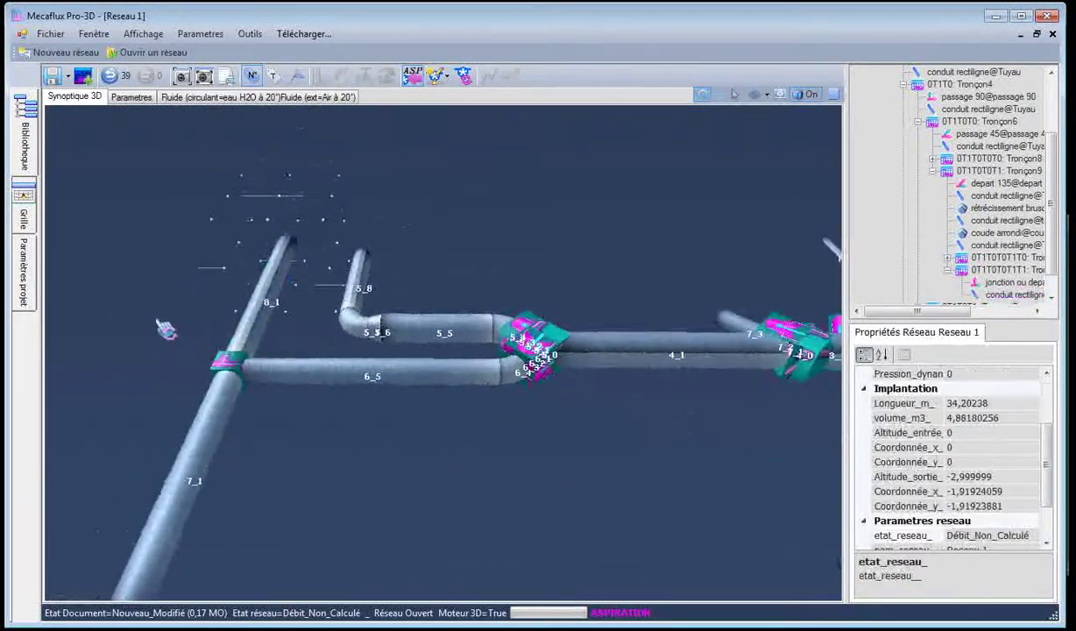
Redirect branch conduit 7_1 from the new separation so it continues in line with conduit 6_5, with a length of 1 m
right_click(232, 431)
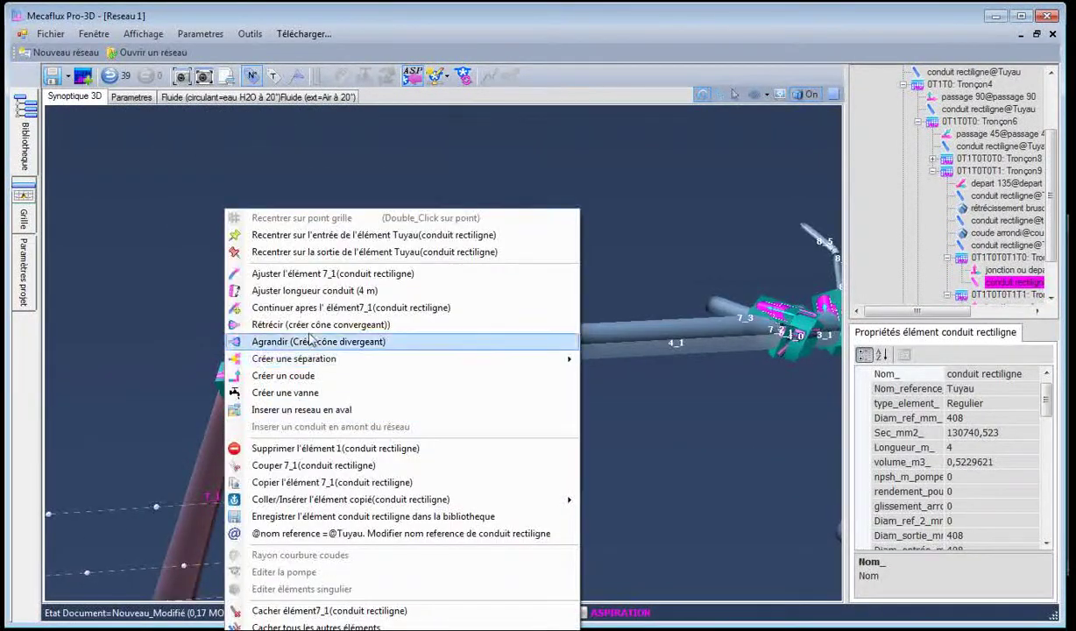
click(315, 277)
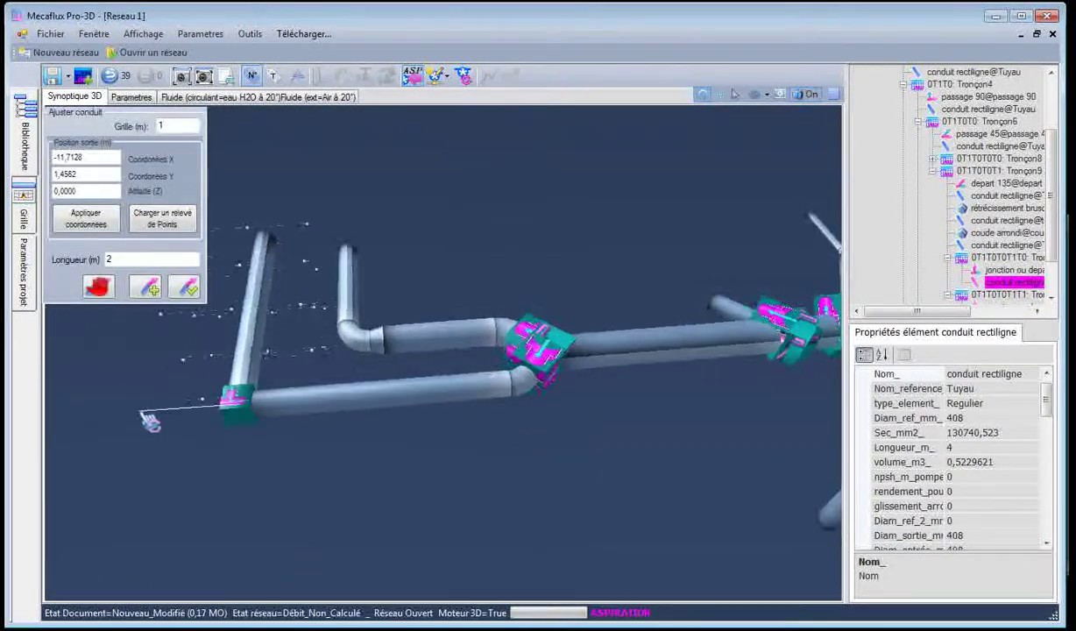
drag(260, 438, 183, 433)
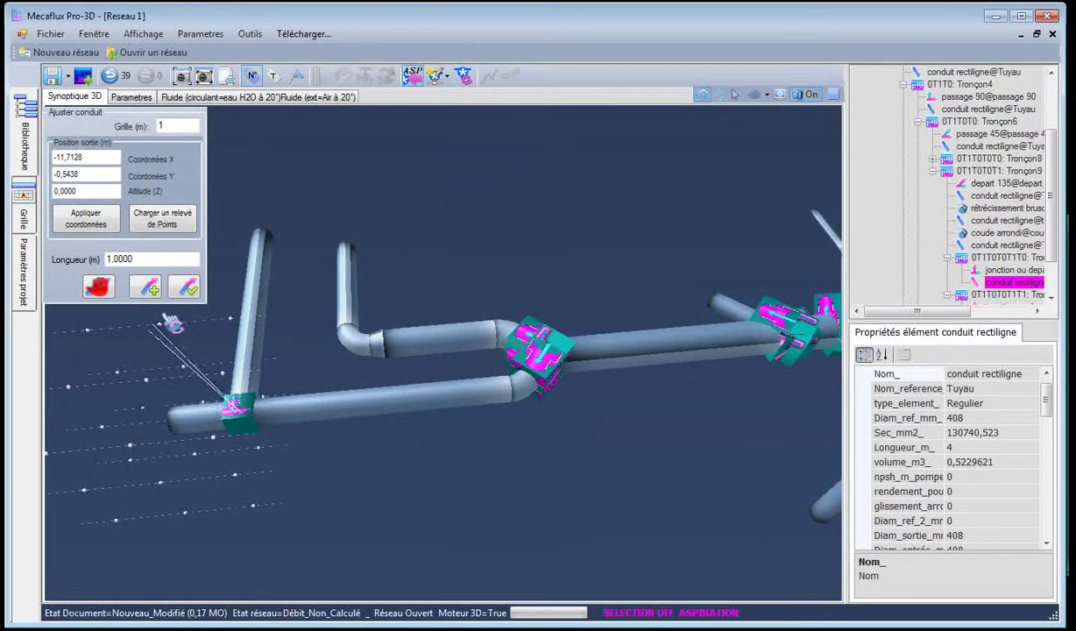
click(184, 286)
Check the side branch on the duct plan and calculate the equivalent diameter of a rectangular conduit 550 mm wide and 200 mm high
drag(177, 261, 279, 298)
click(283, 296)
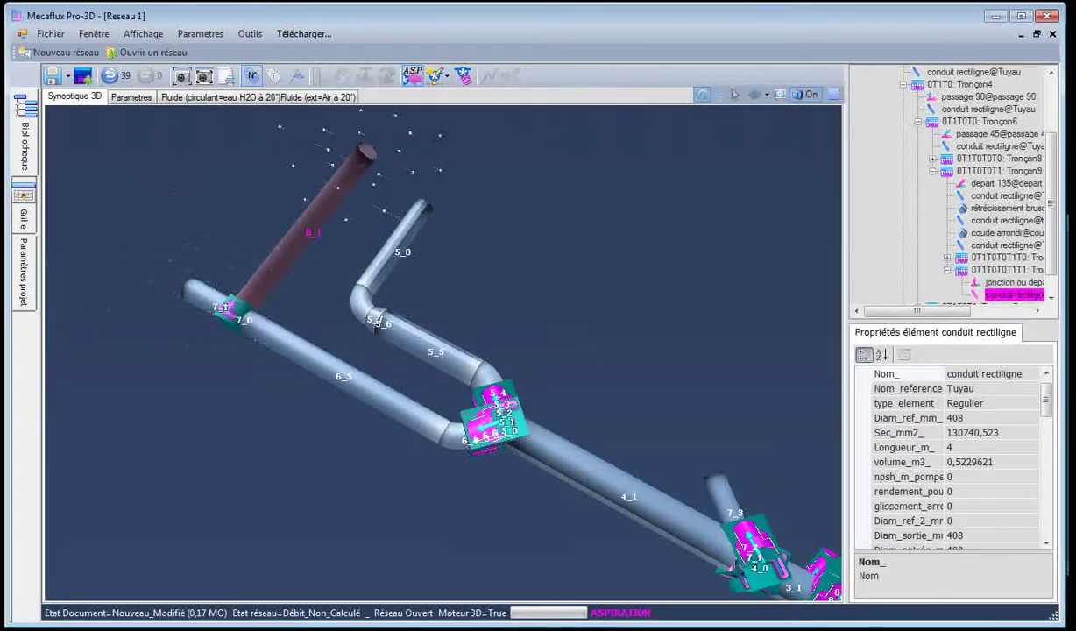
key(alt+Tab)
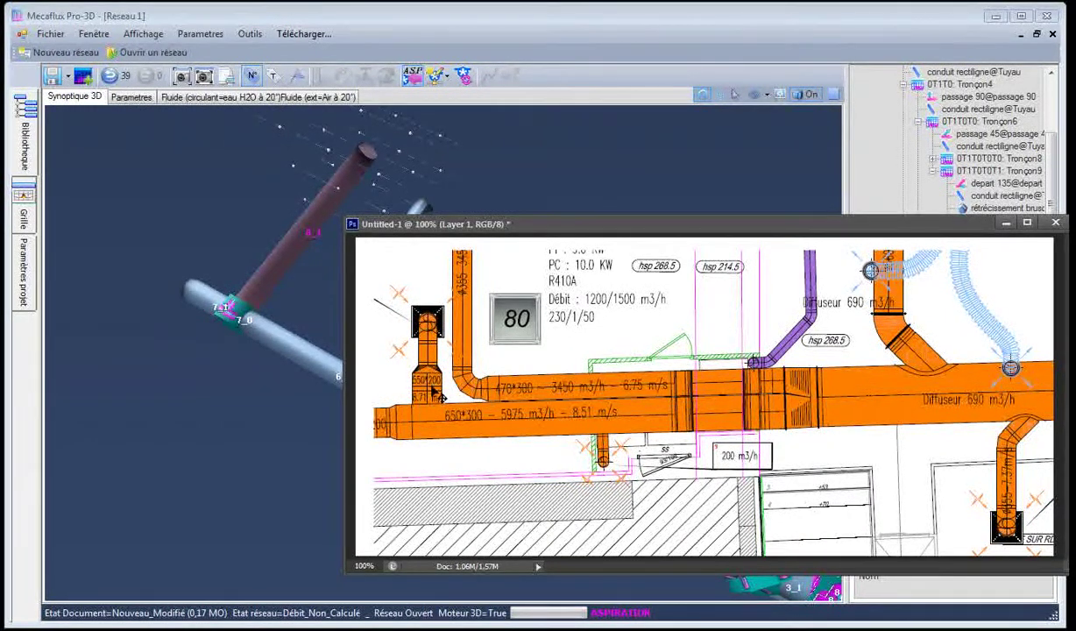
click(239, 242)
click(250, 33)
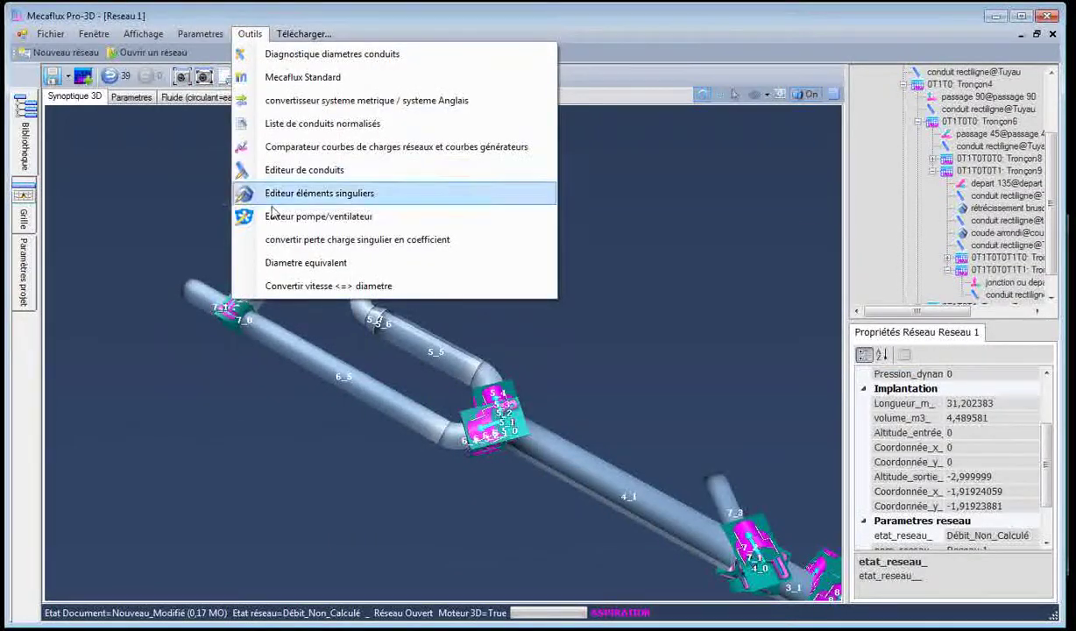
click(295, 263)
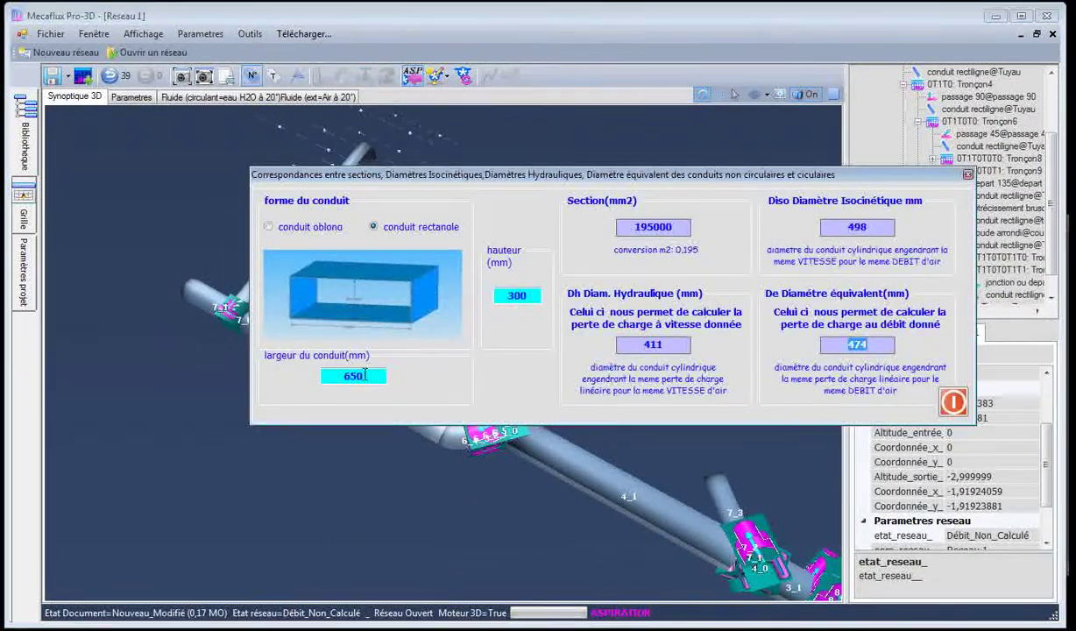
drag(366, 381, 327, 377)
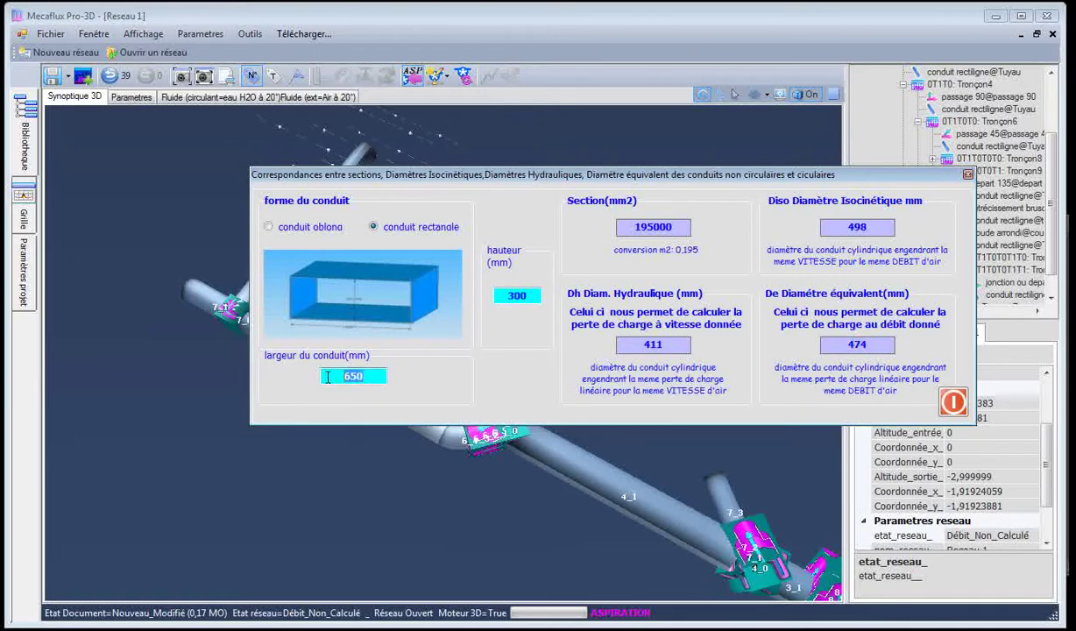
text(550)
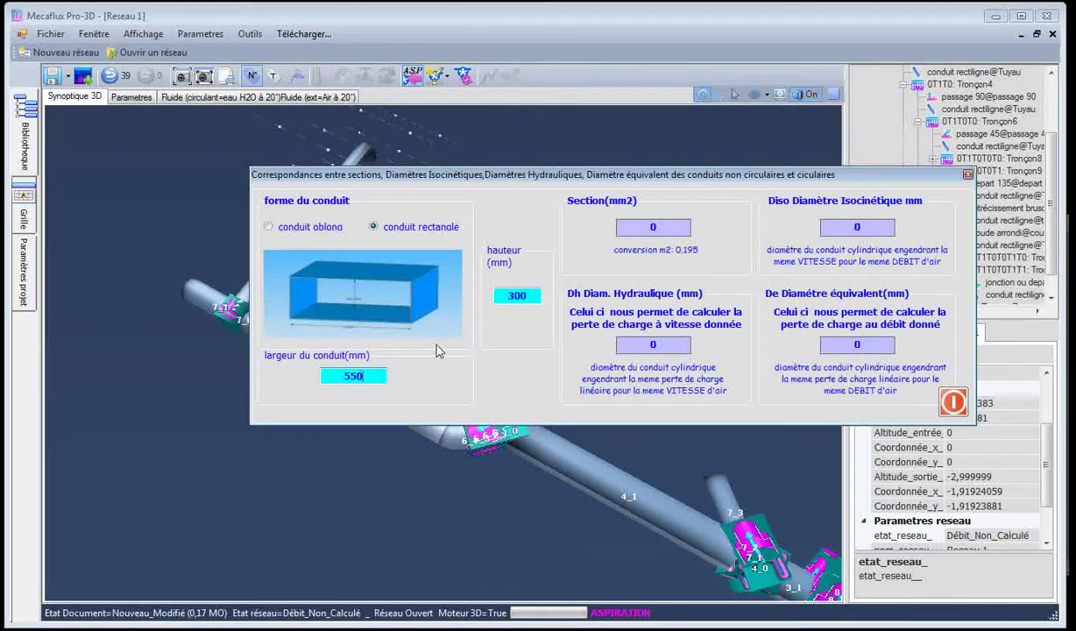
text(2)
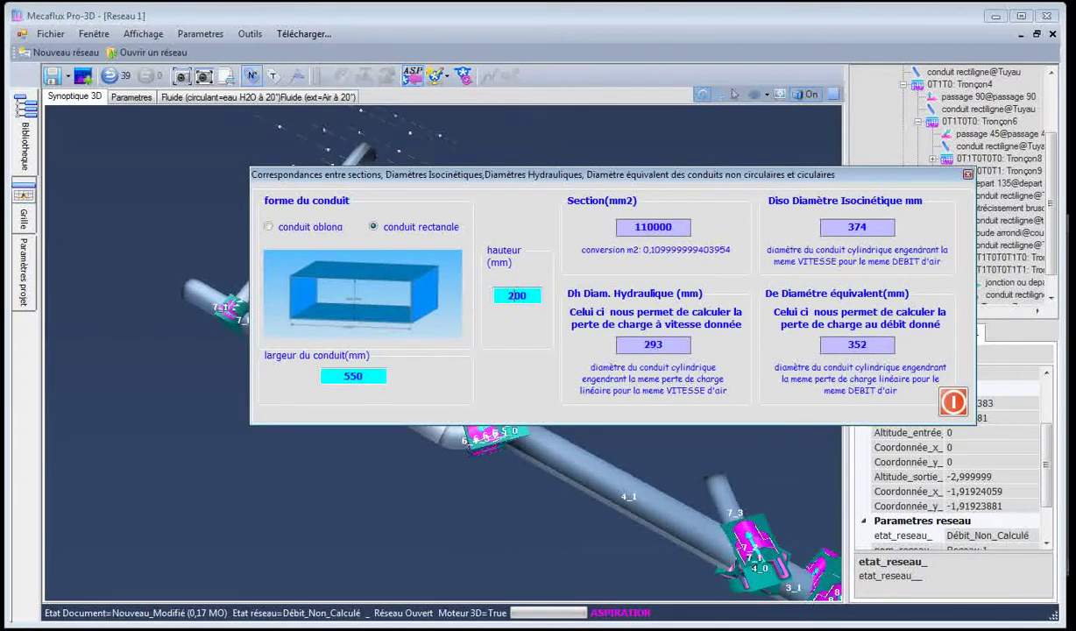
drag(844, 345, 881, 345)
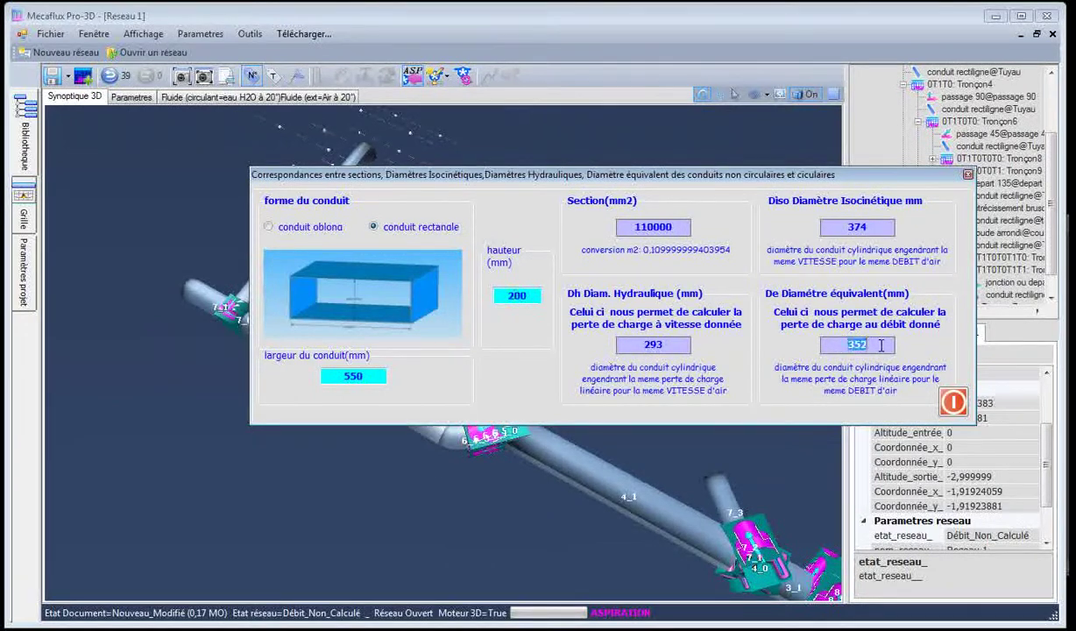
click(967, 174)
Set the length of side-branch conduit 8_1 to 1 m
click(257, 296)
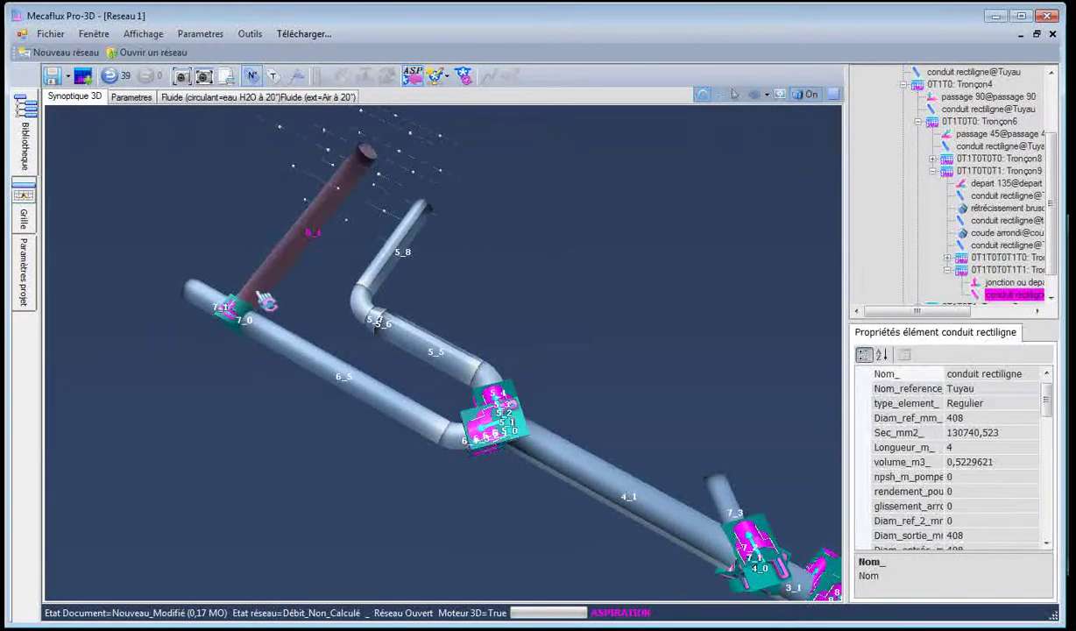
right_click(257, 296)
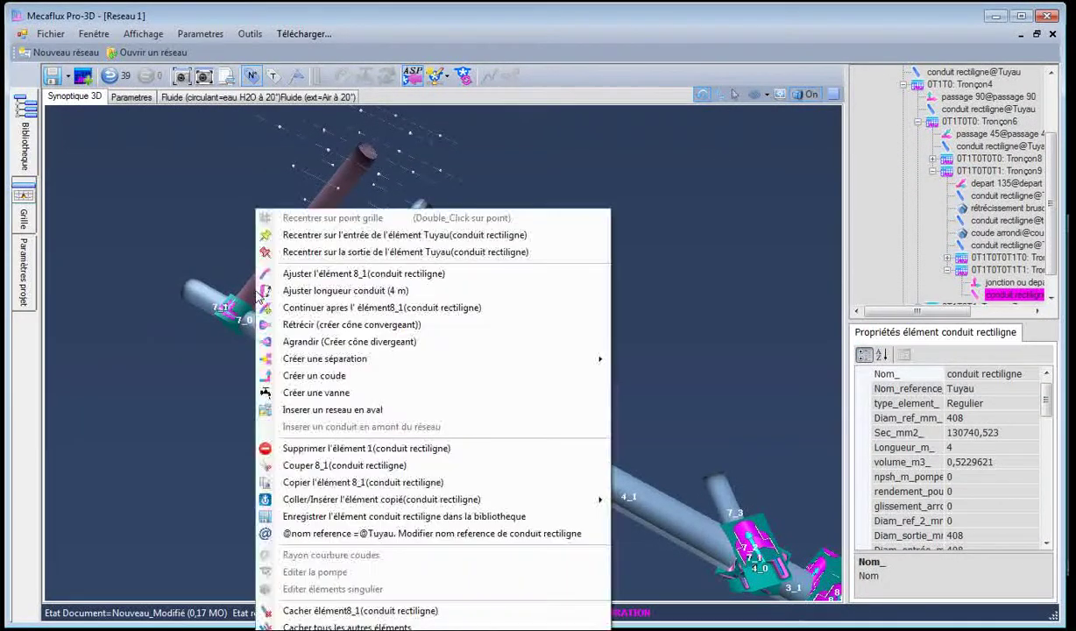
click(311, 274)
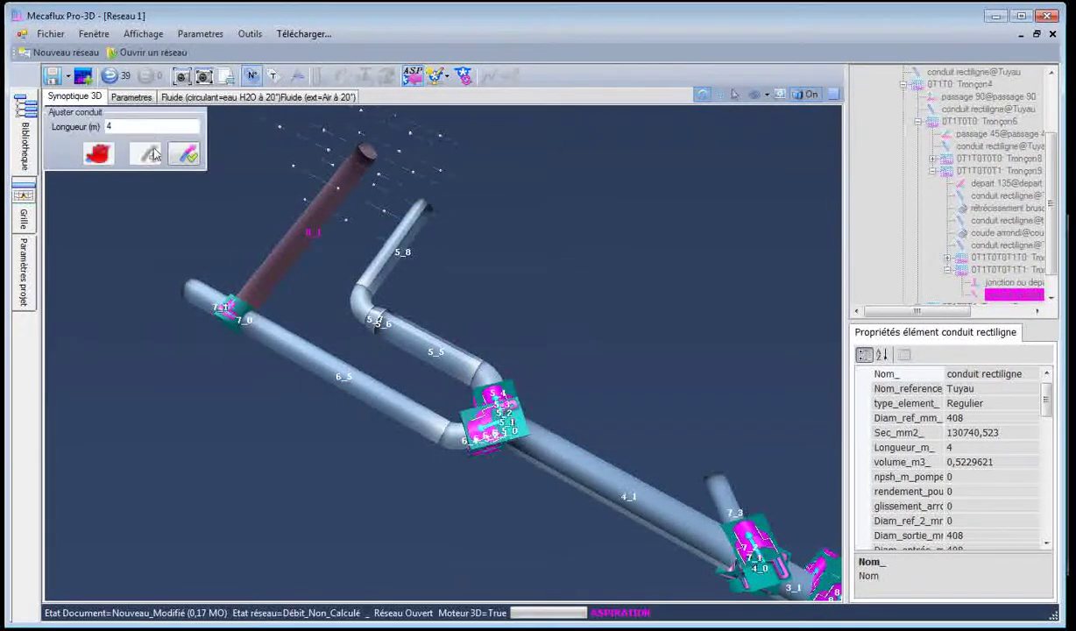
text(1)
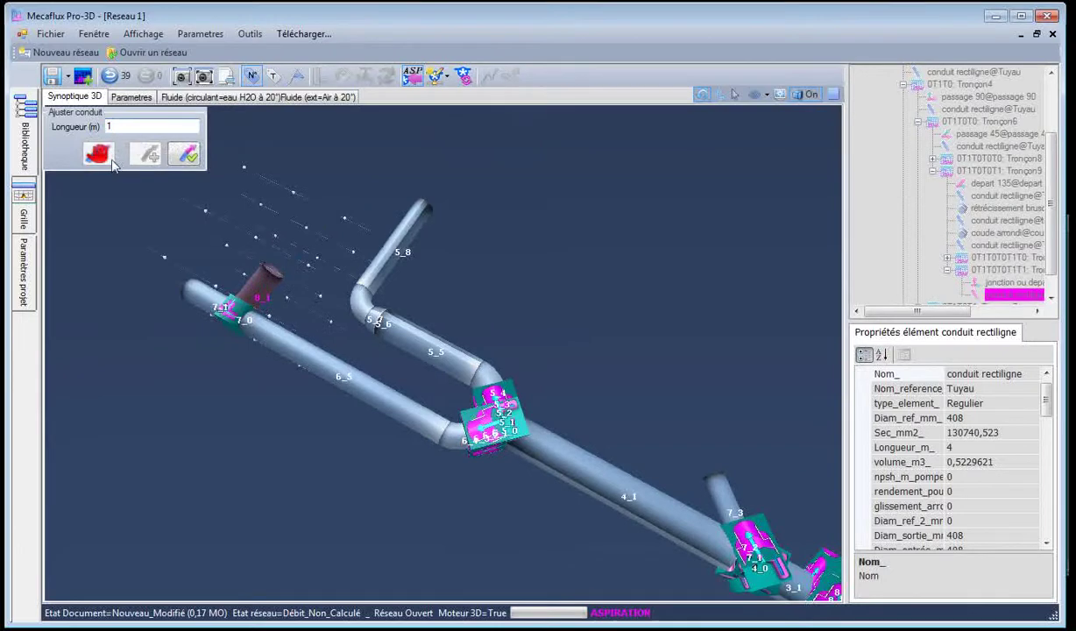
click(184, 154)
Insert an abrupt reduction after conduit 8_1 with a 352 mm outlet diameter, checking the reduction against the duct plan
right_click(266, 278)
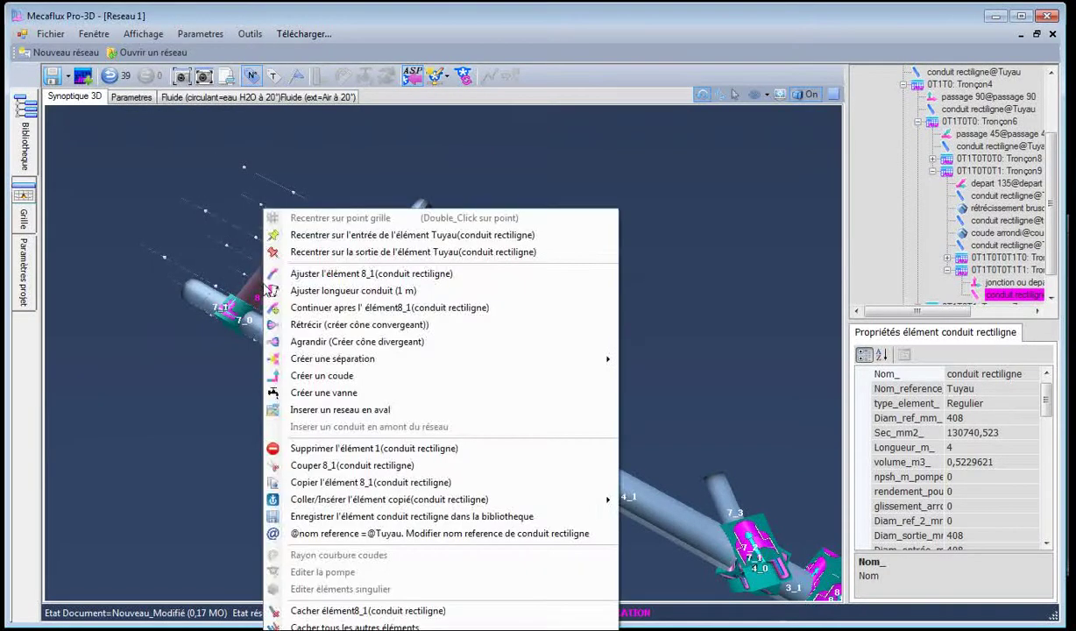
click(323, 326)
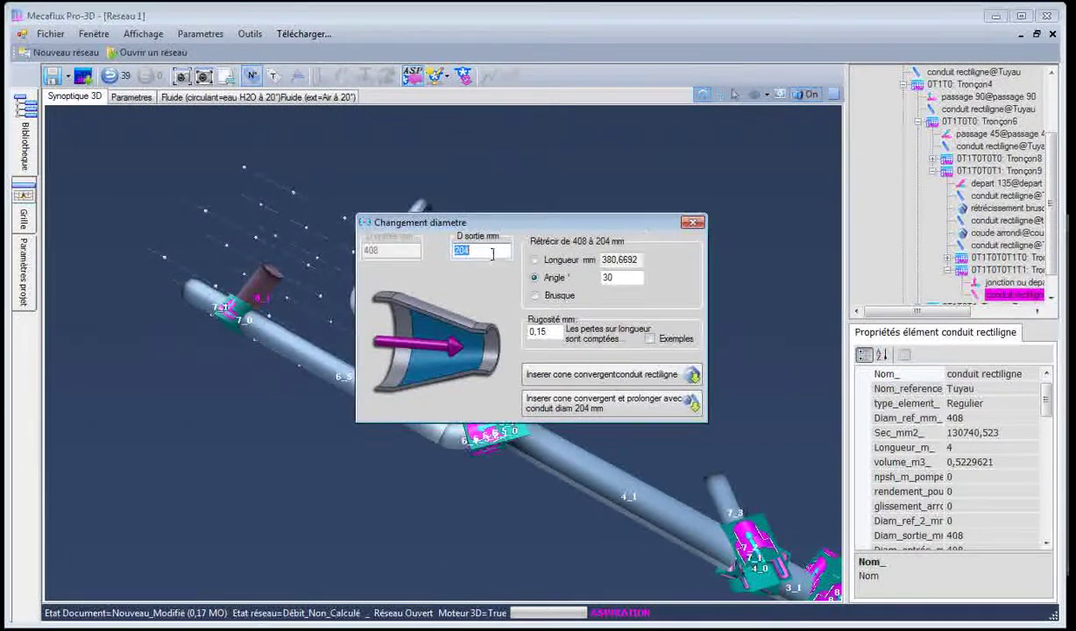
text(352)
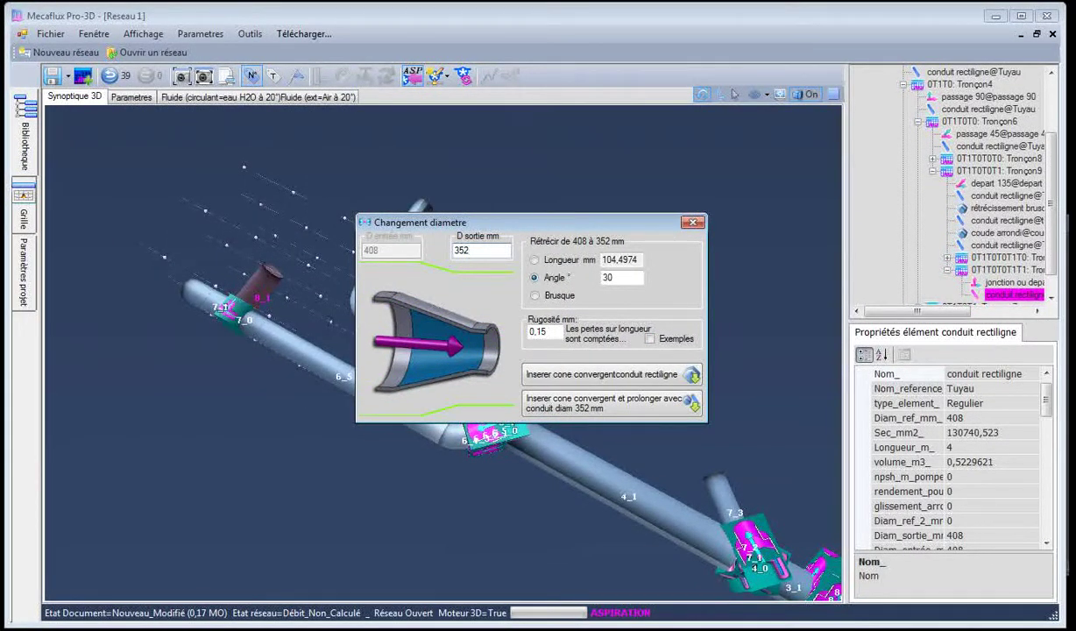
key(alt+Tab)
drag(761, 226, 897, 356)
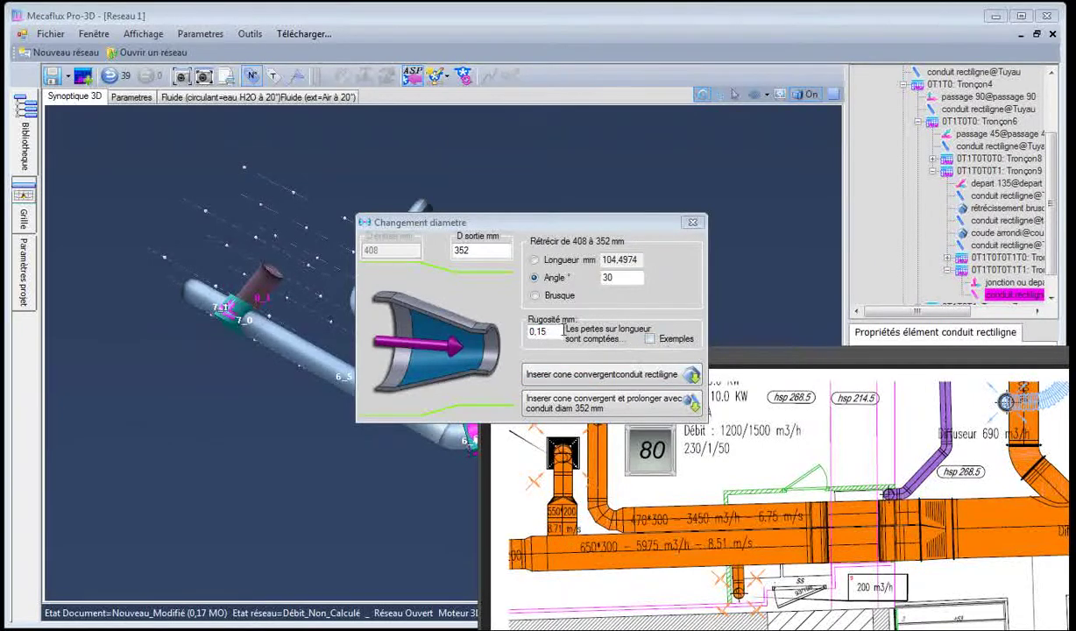
click(540, 296)
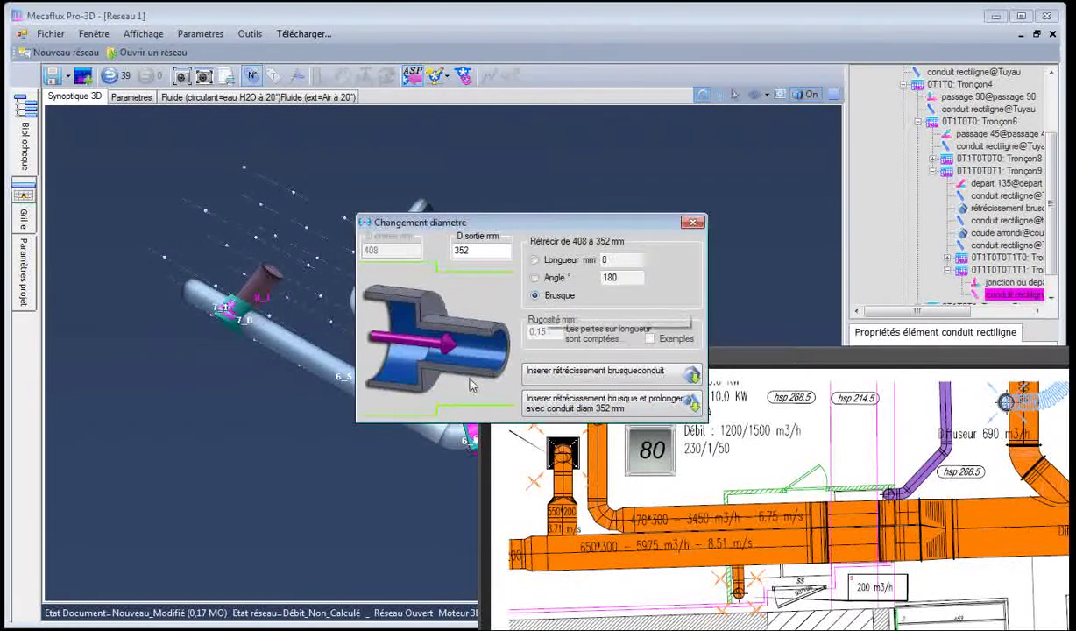
click(547, 375)
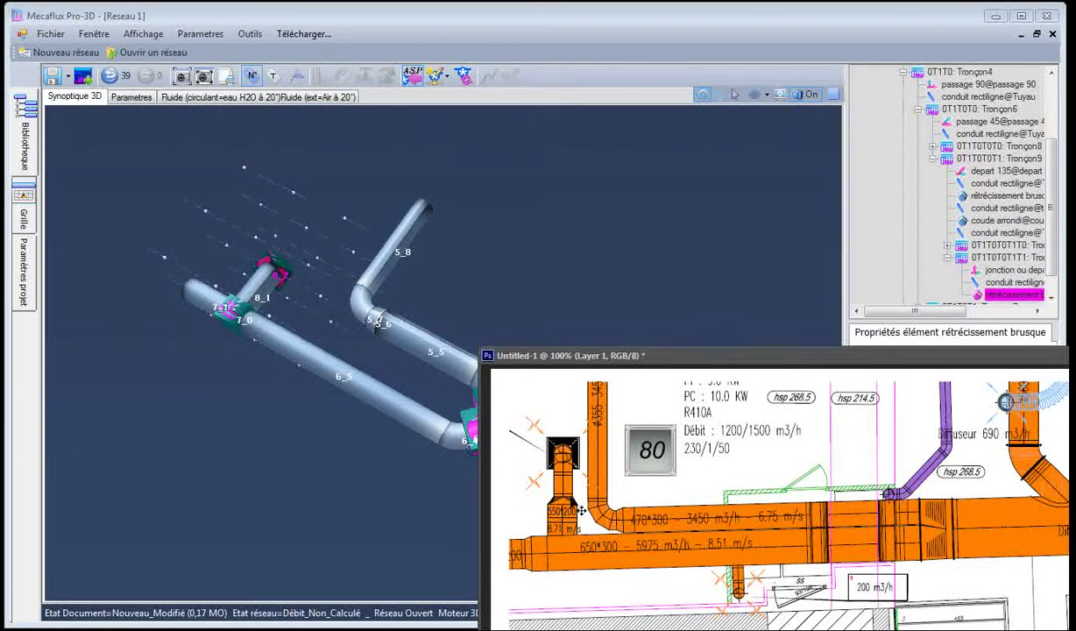
Insert a 30° converging cone with a 300 mm outlet after abrupt reduction 8_2, extended by a 300 mm diameter conduit
click(293, 273)
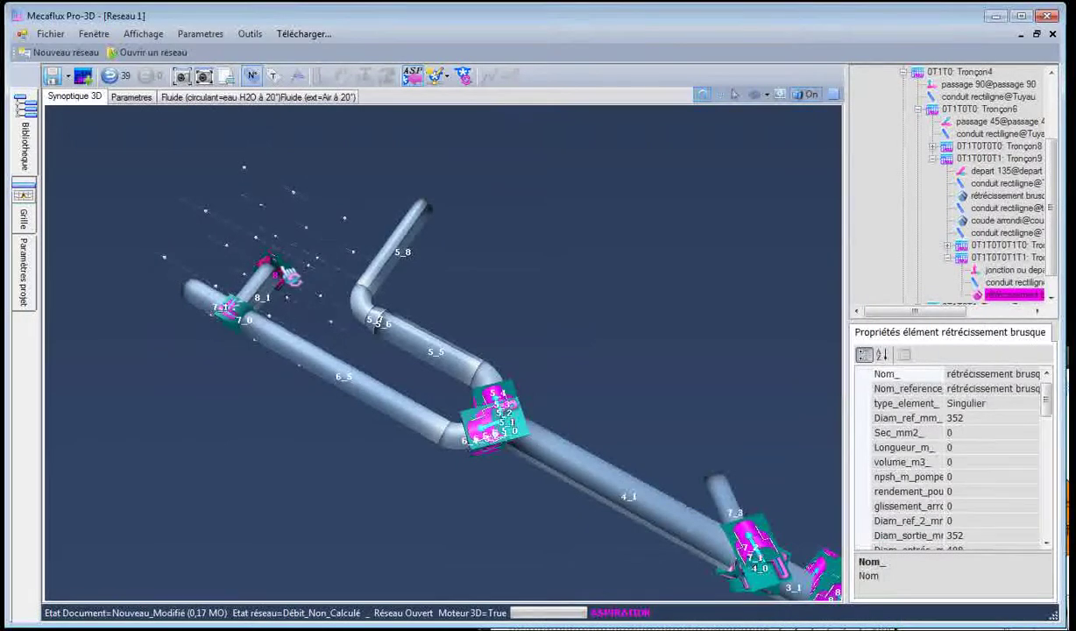
scroll(292, 279, up, 6)
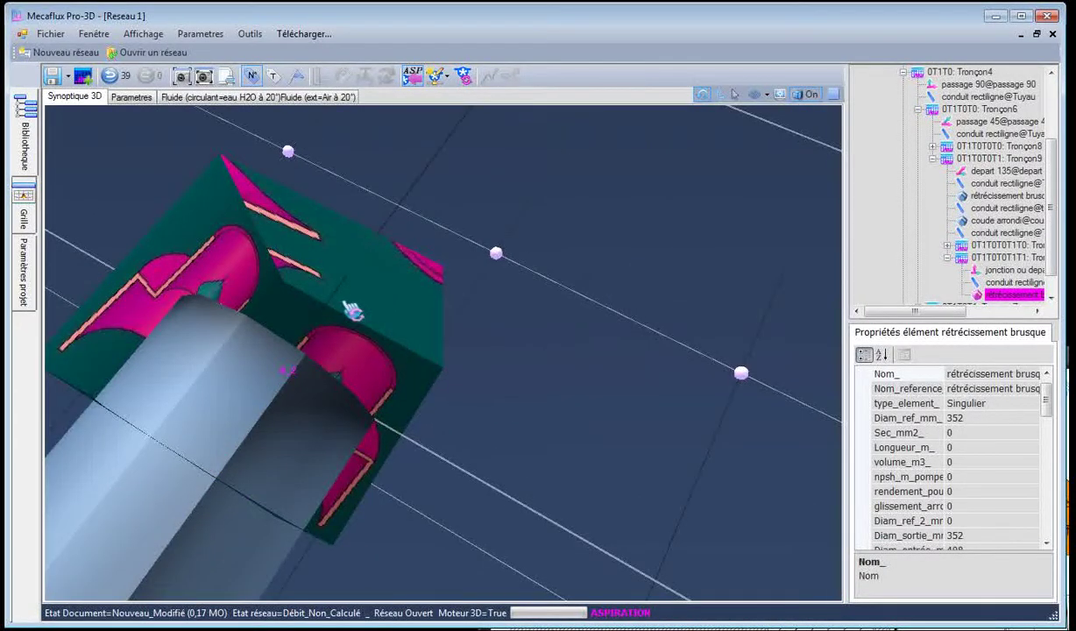
right_click(352, 313)
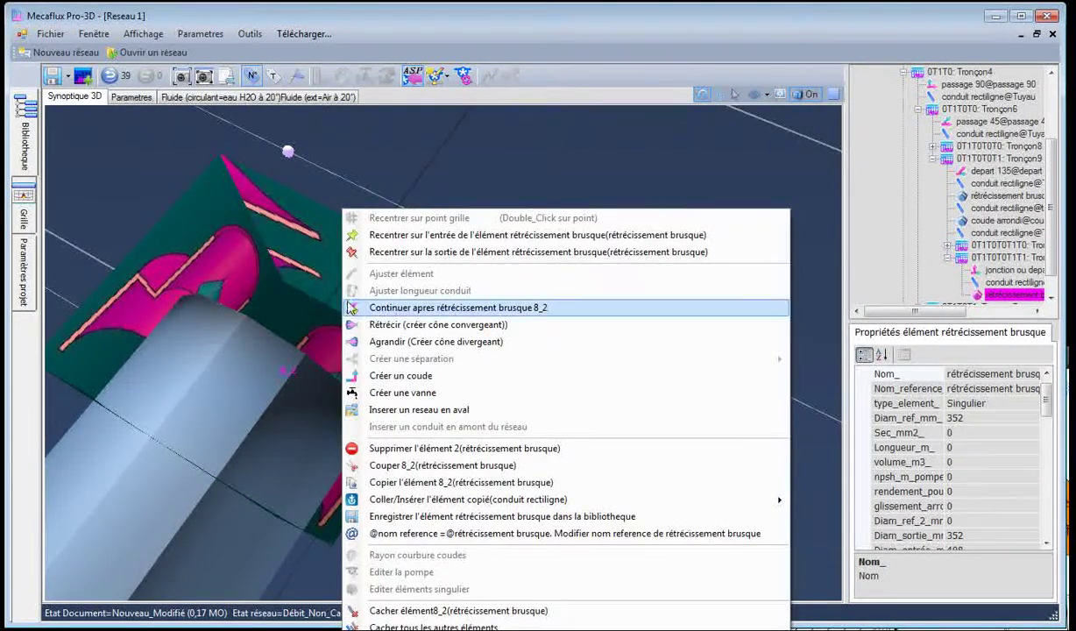
click(390, 319)
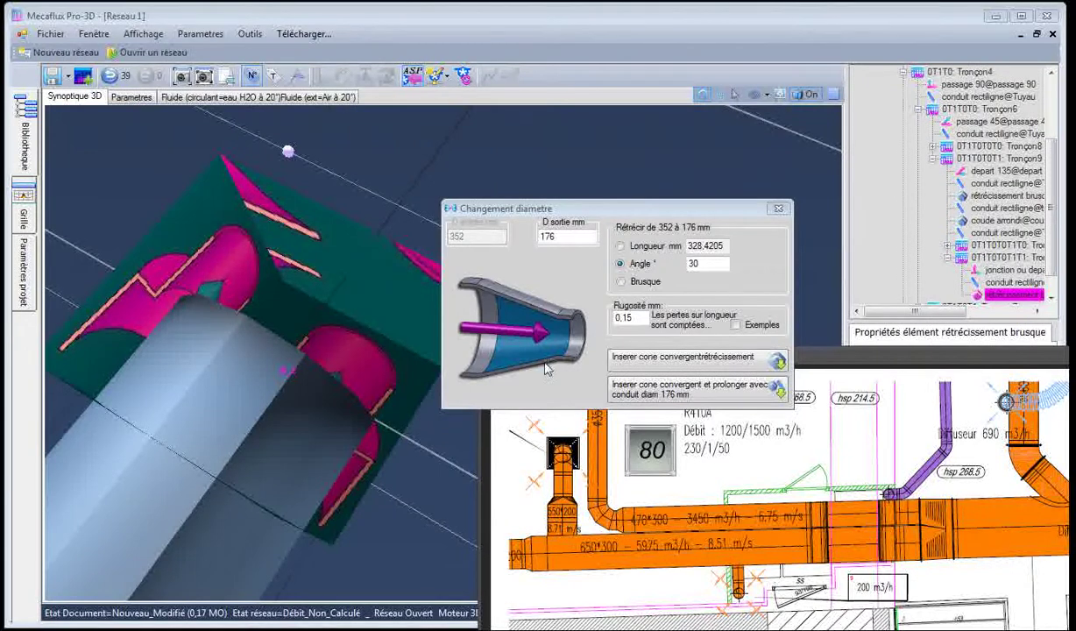
drag(569, 237, 546, 237)
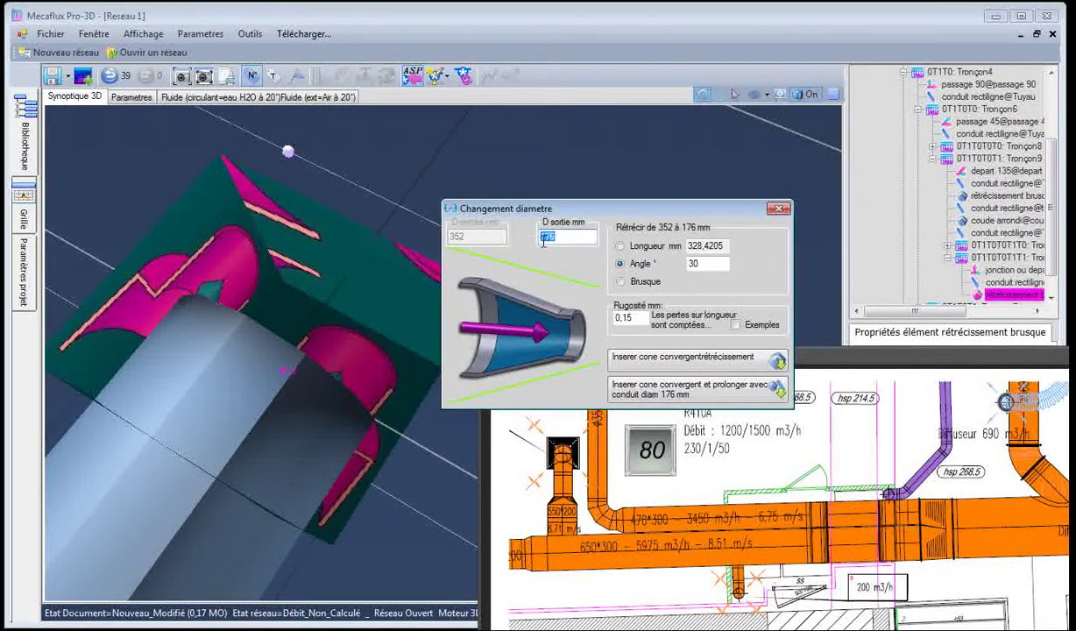
text(300)
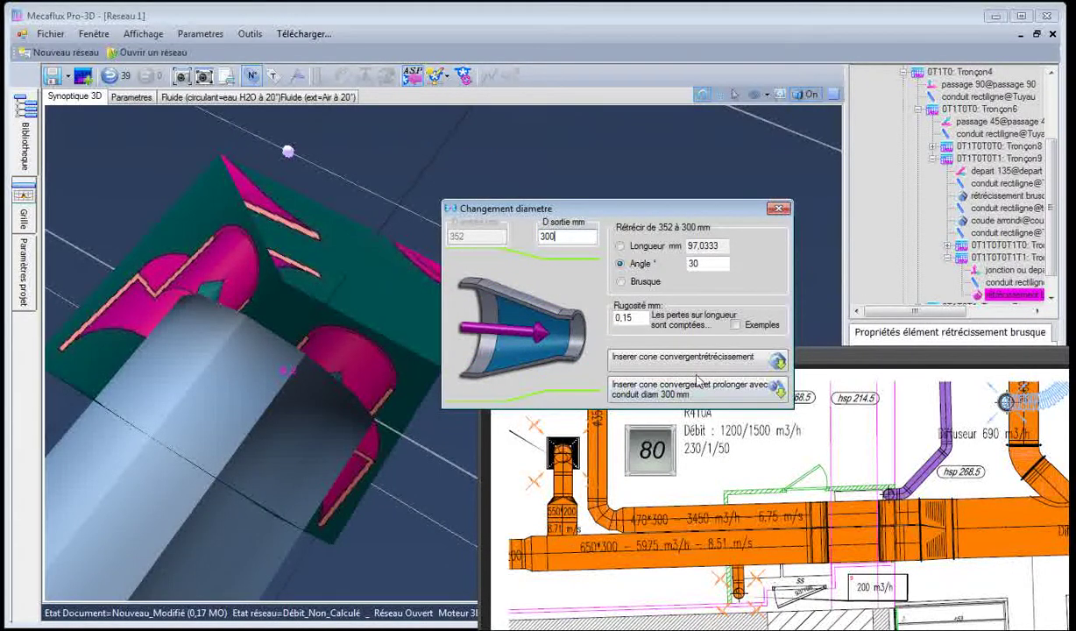
click(610, 366)
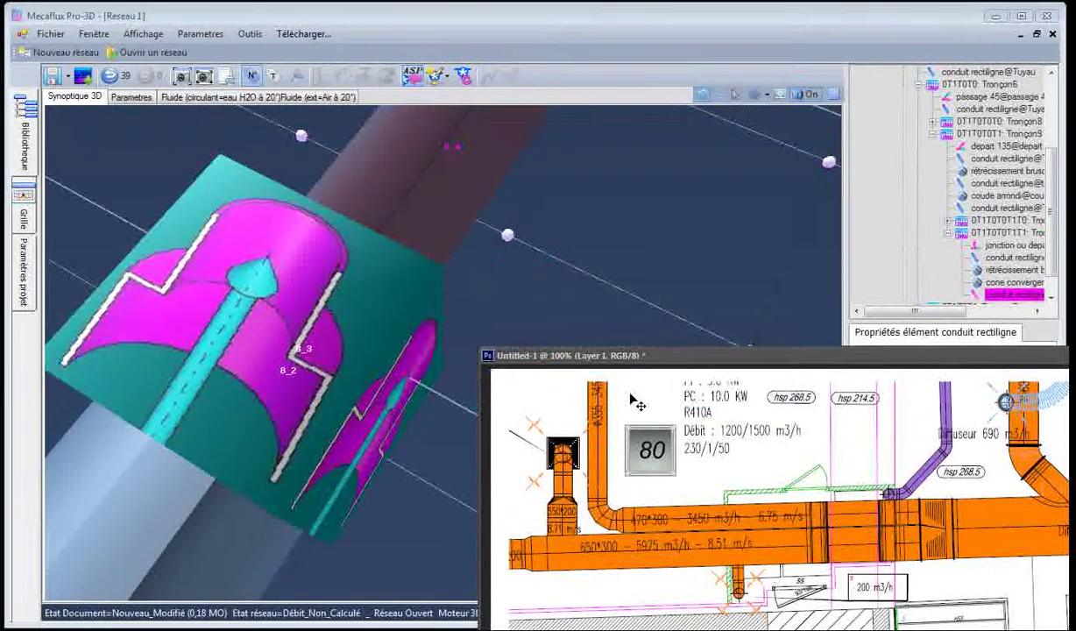
Examine the side branch's conduit 8_1, abrupt reduction and converging cone, and compare them with the duct plan
click(601, 272)
scroll(547, 275, down, 3)
drag(495, 357, 423, 341)
click(454, 330)
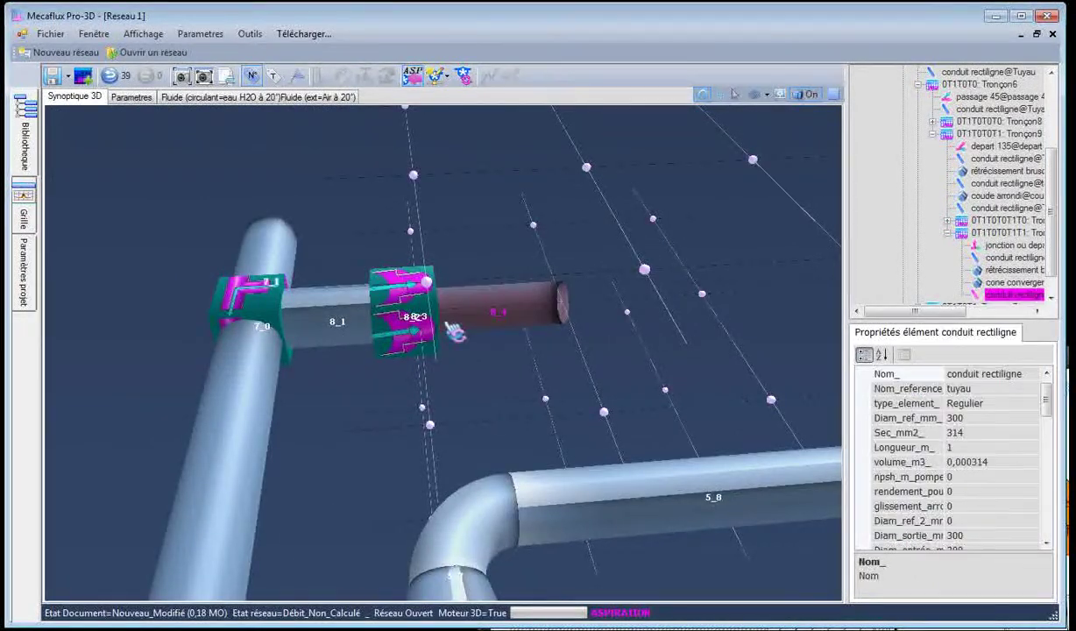
click(999, 282)
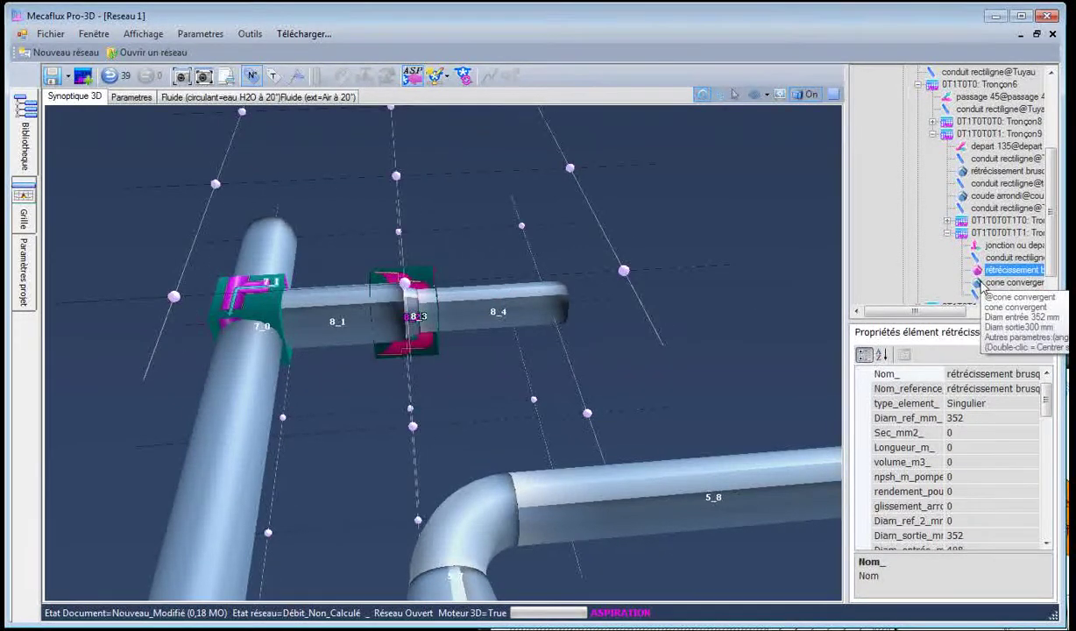
drag(413, 306, 434, 330)
click(308, 314)
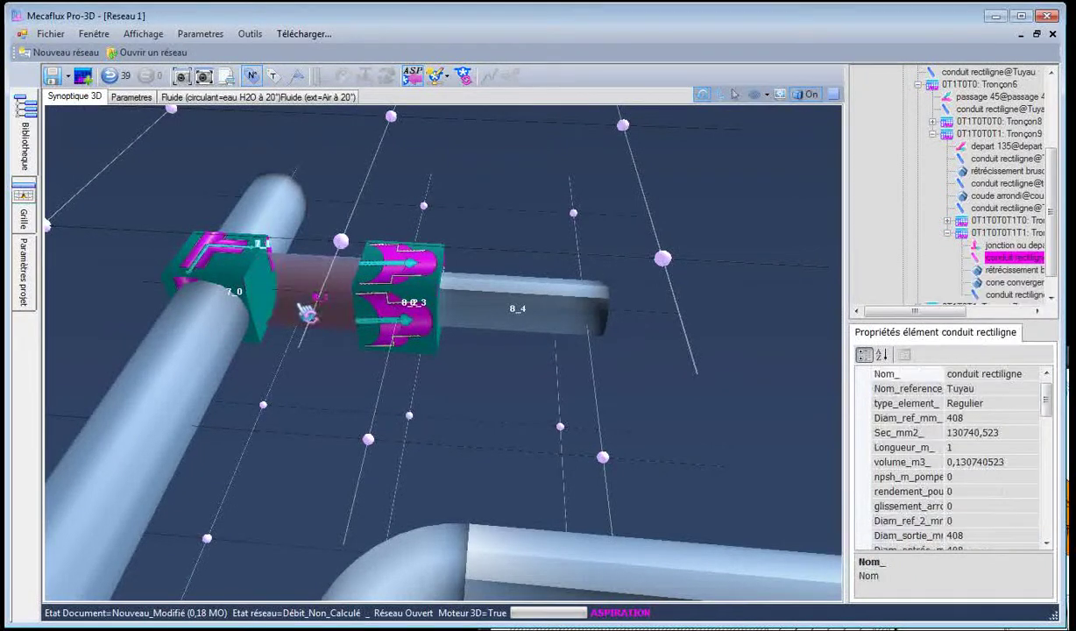
click(996, 271)
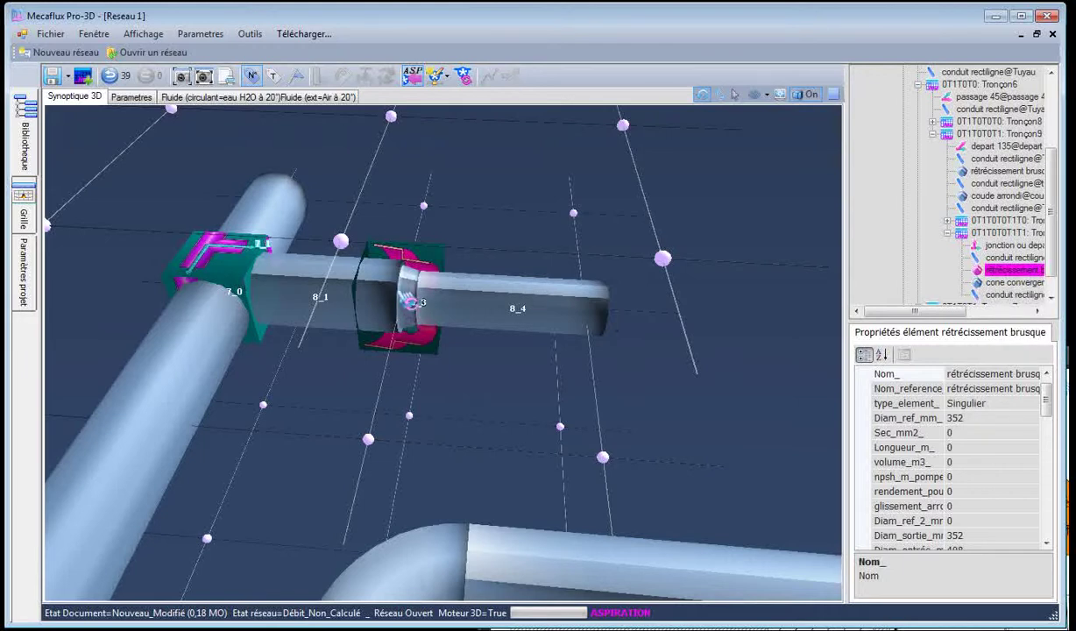
click(319, 302)
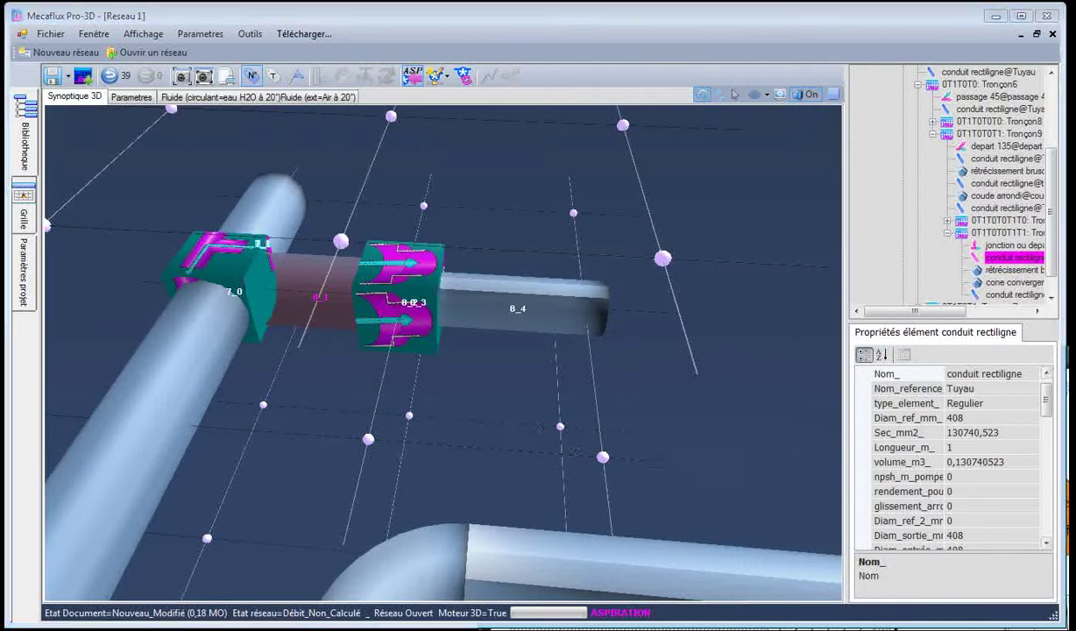
key(alt+Tab)
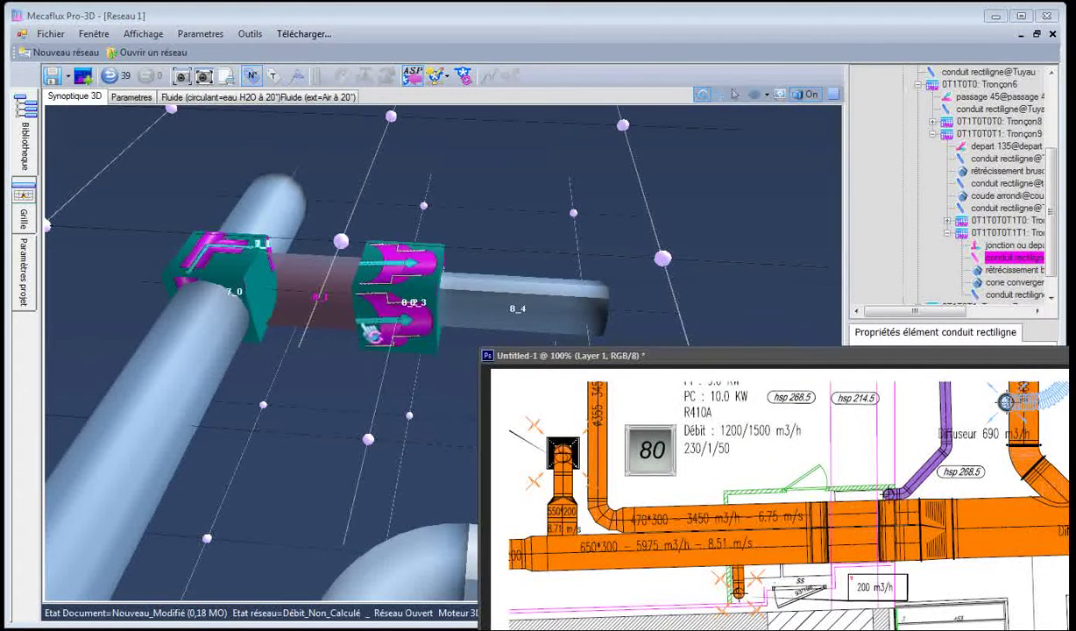
Set the length of side-branch conduit 8_1 to 0.3 m
click(330, 295)
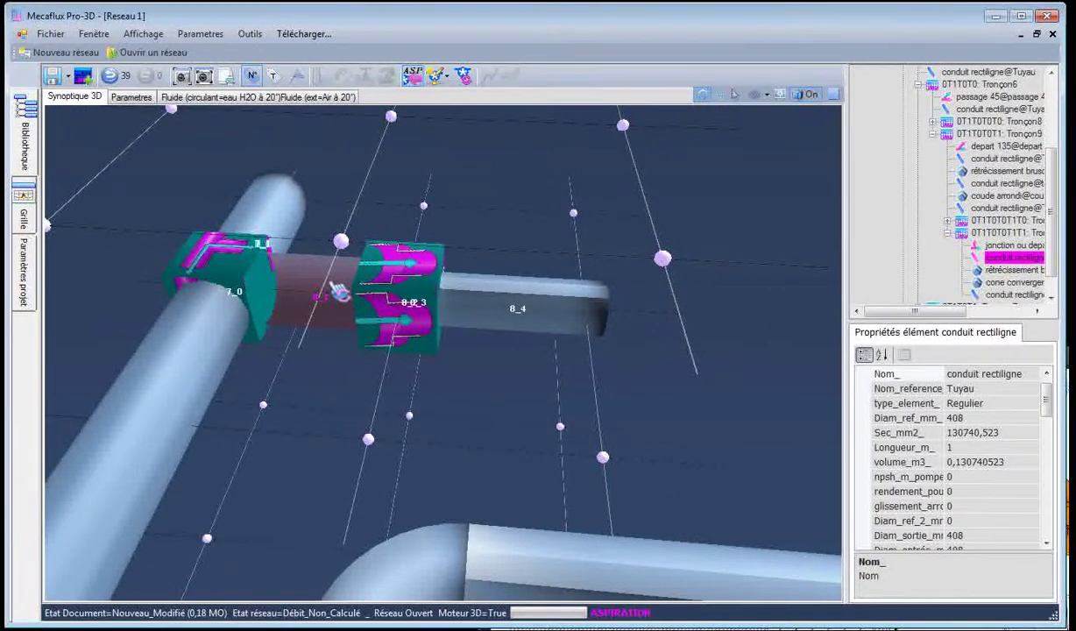
right_click(338, 293)
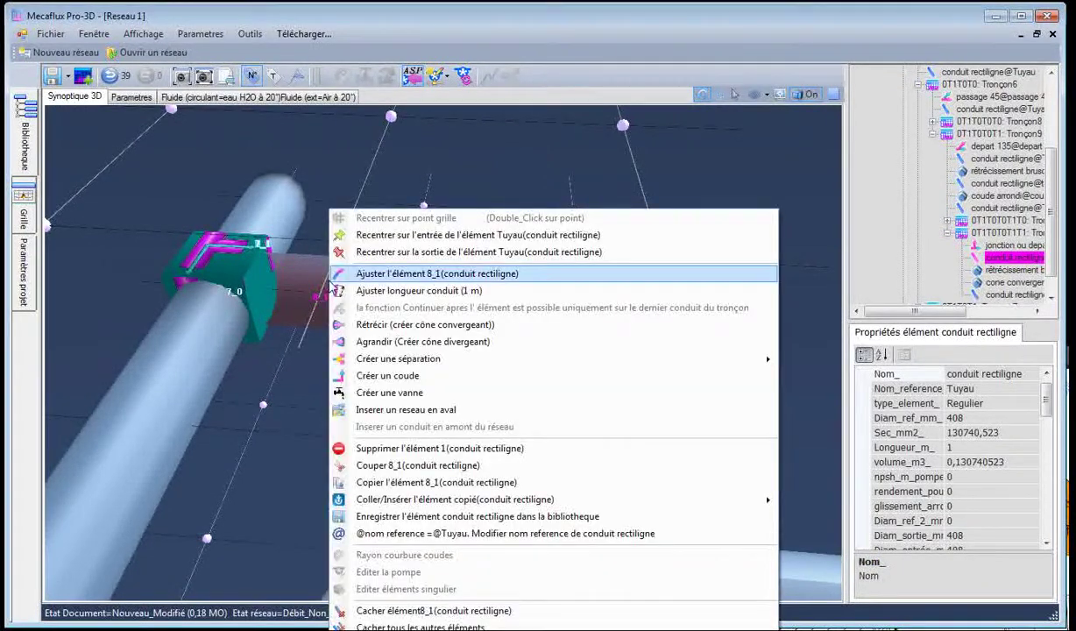
click(386, 290)
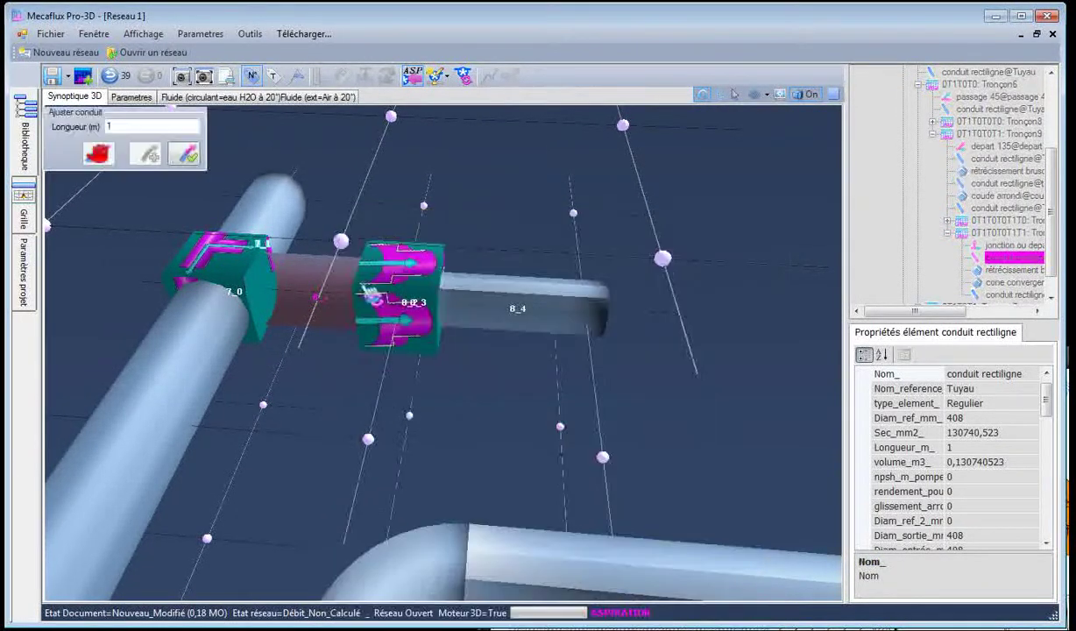
click(138, 126)
text(0.)
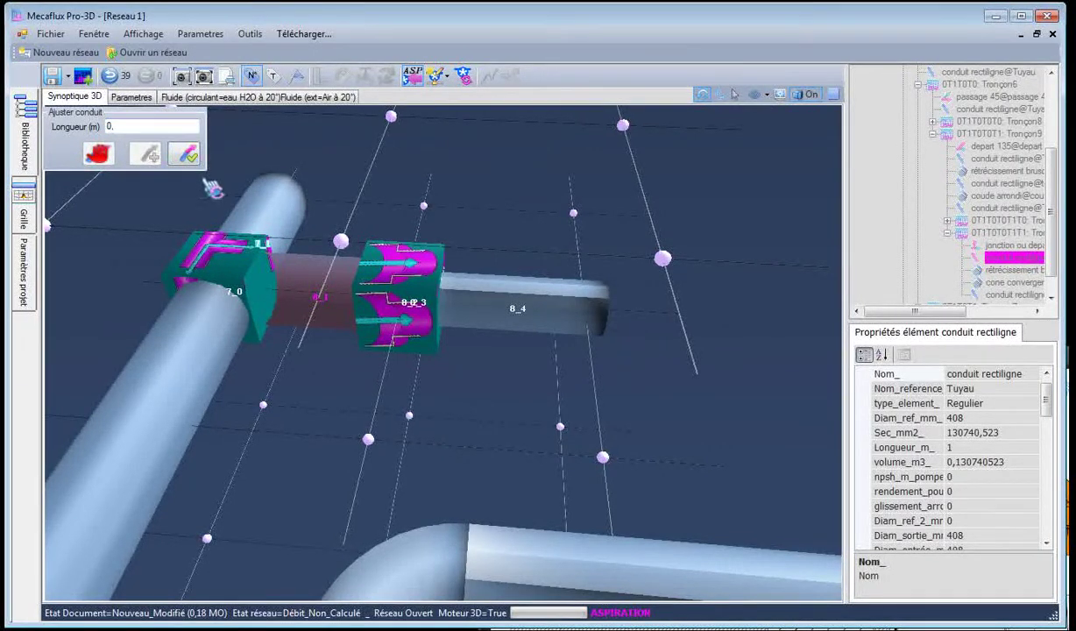
text(1)
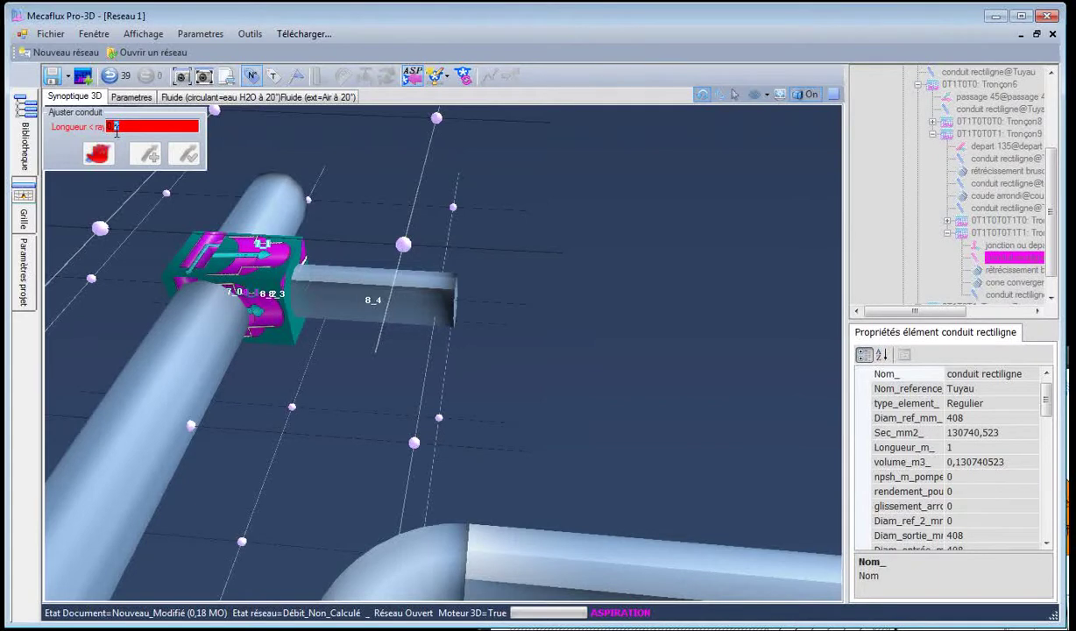
text(3)
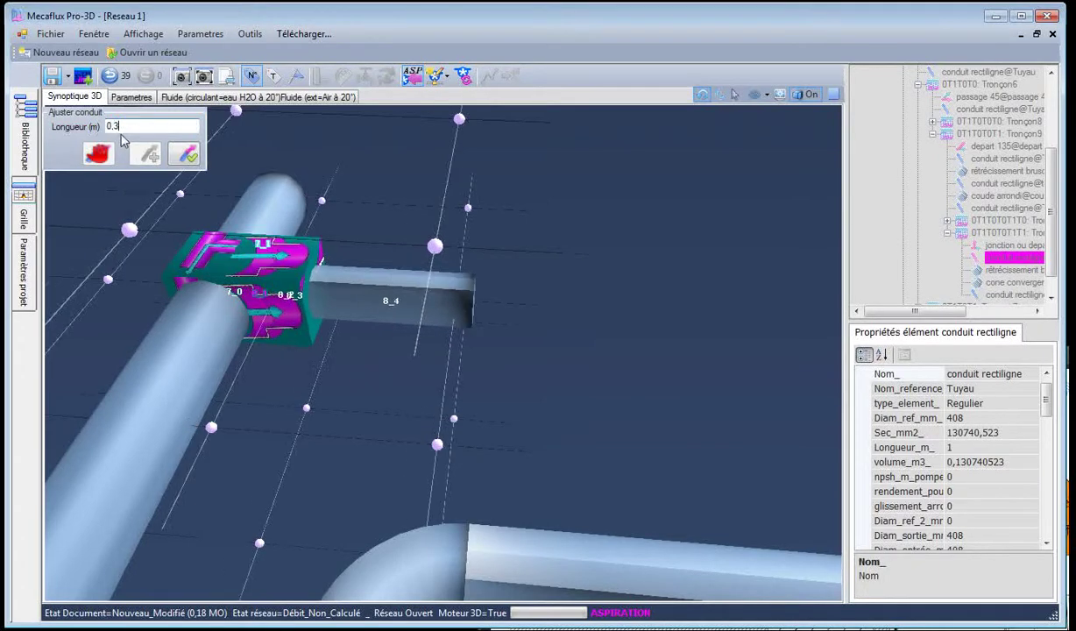
click(187, 157)
drag(367, 230, 470, 301)
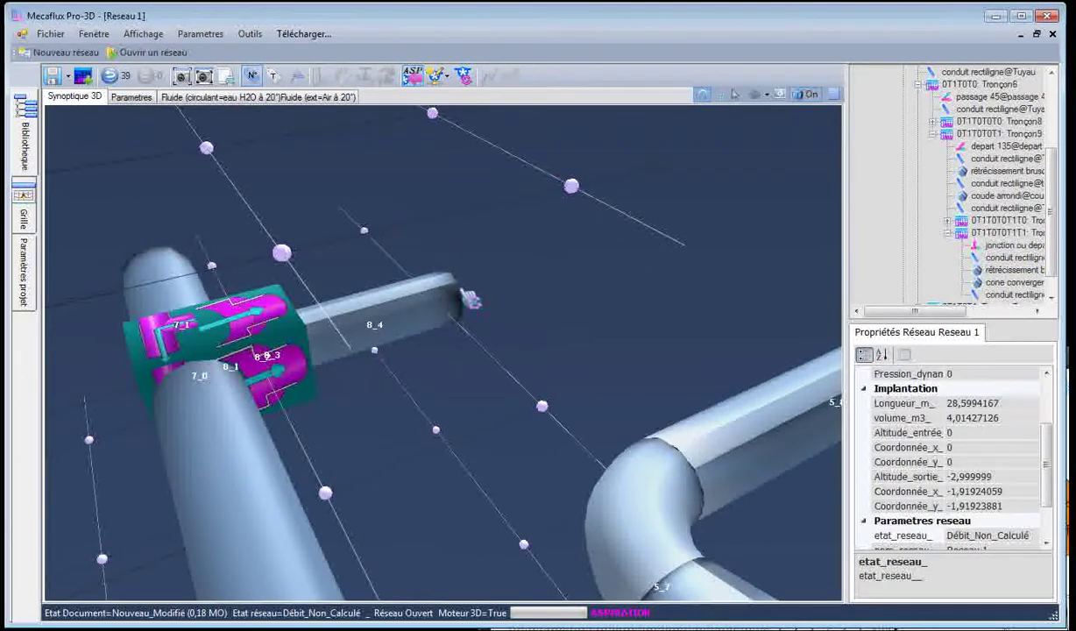
Check the side branch on the duct plan and delete conduit 8_4 and the converging cone before it
key(alt+Tab)
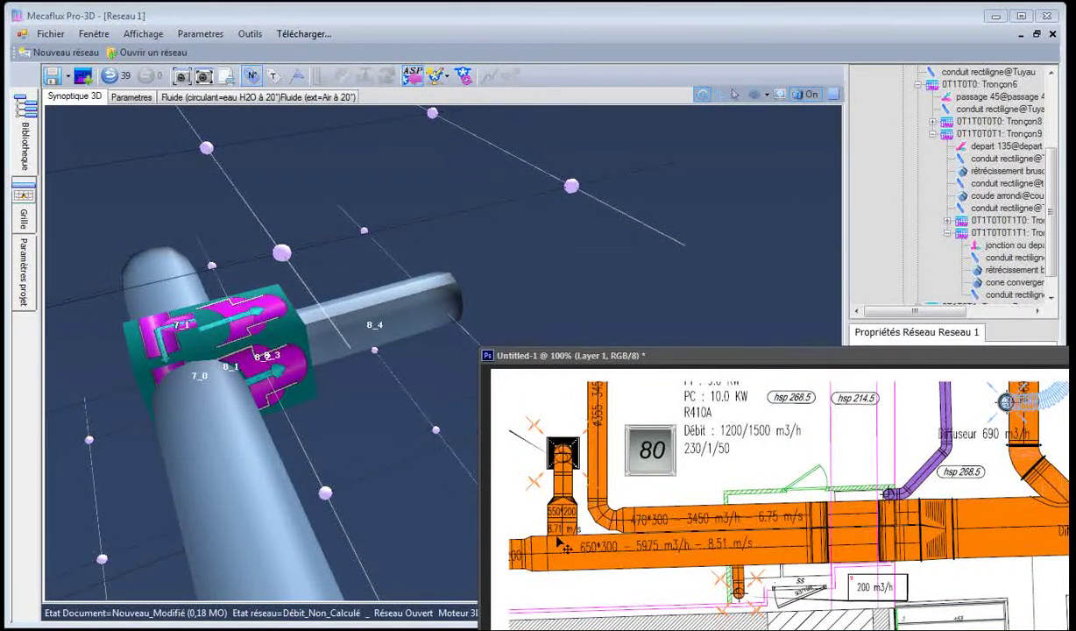
click(327, 343)
click(341, 349)
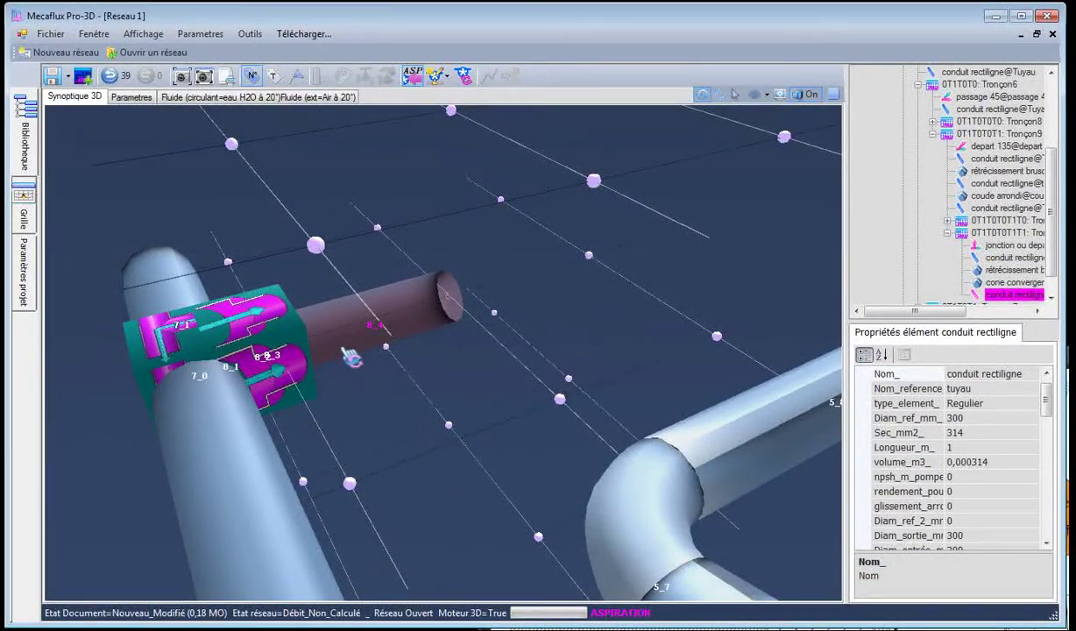
key(Delete)
click(300, 353)
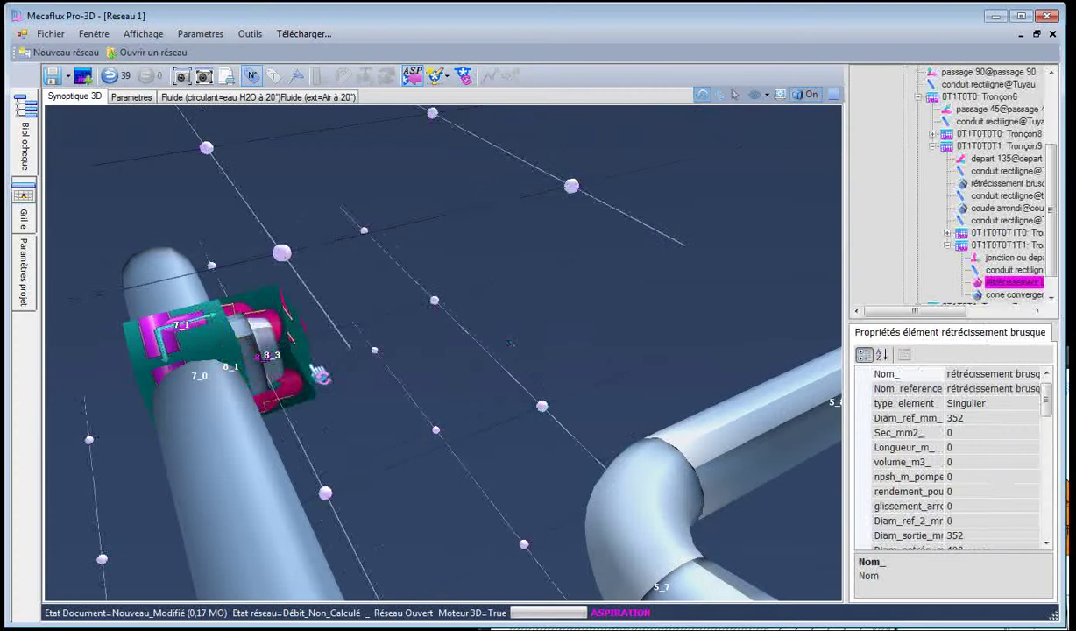
click(969, 295)
key(Delete)
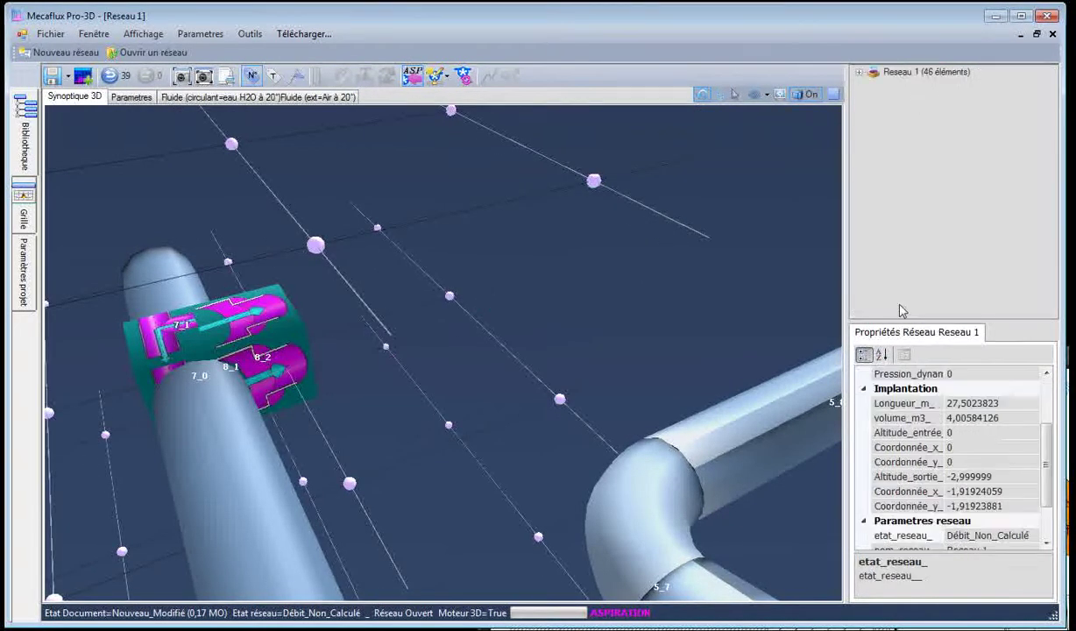
Continue the side branch after abrupt reduction 8_2 with a straight conduit 0.6 m long
click(301, 358)
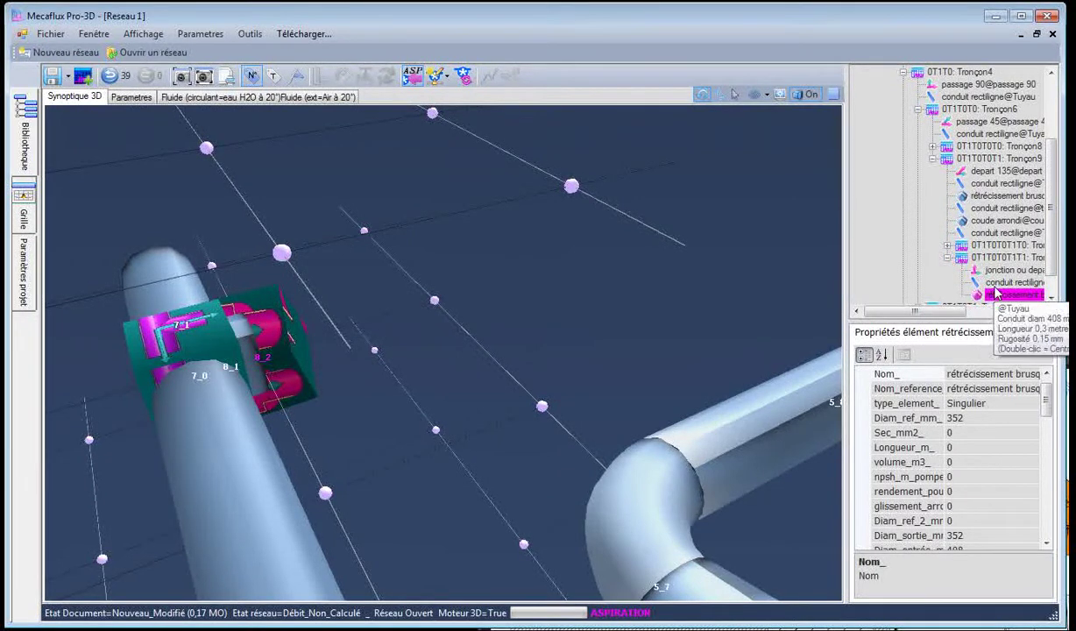
right_click(289, 359)
click(381, 307)
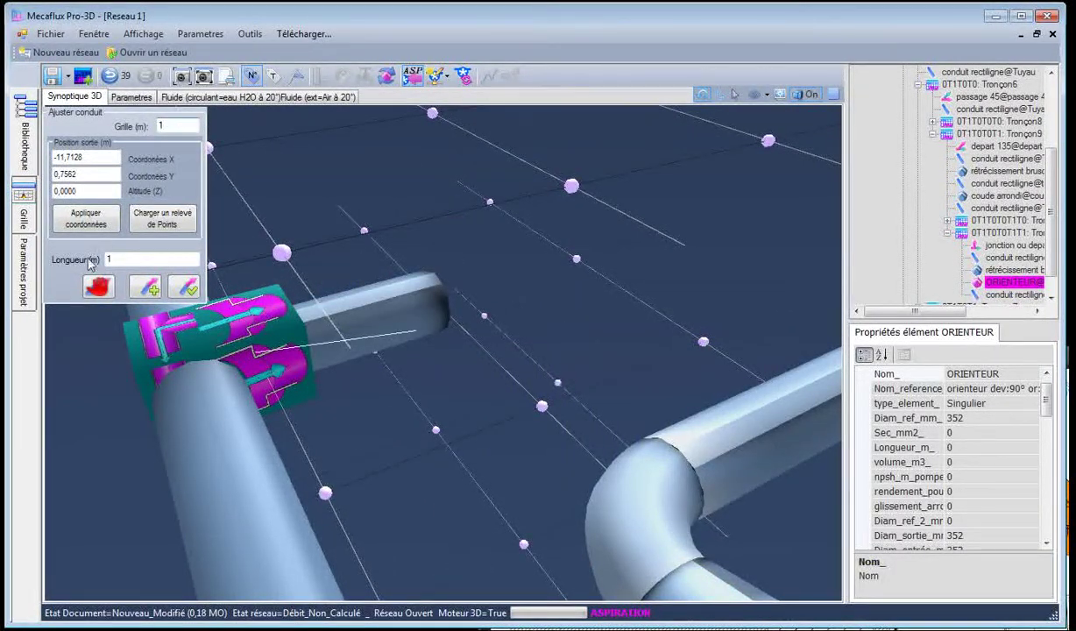
text(0,)
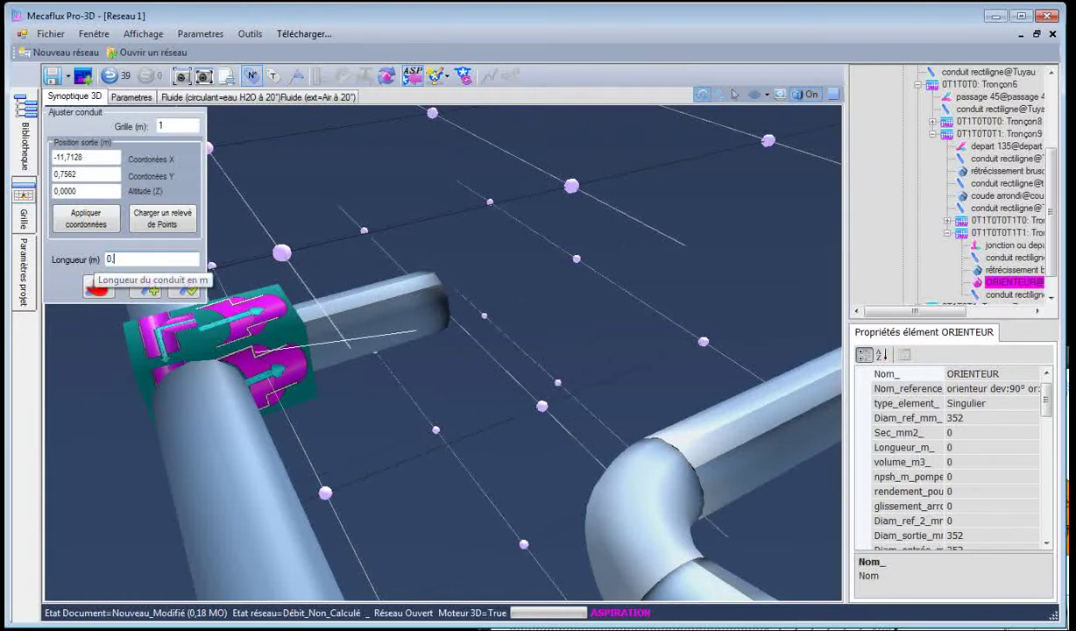
text(6)
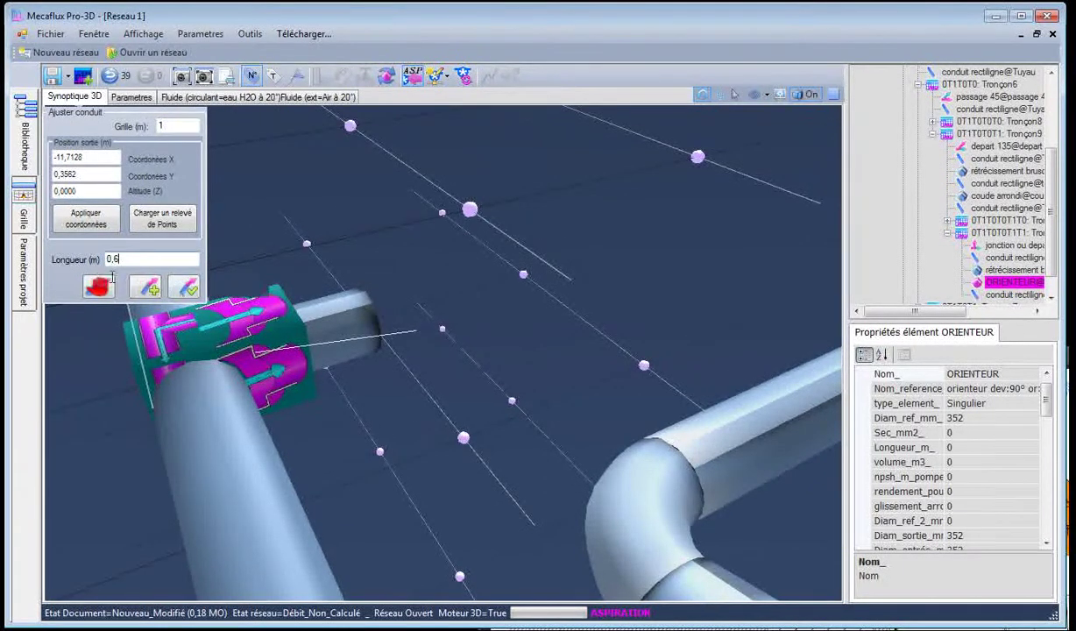
click(192, 294)
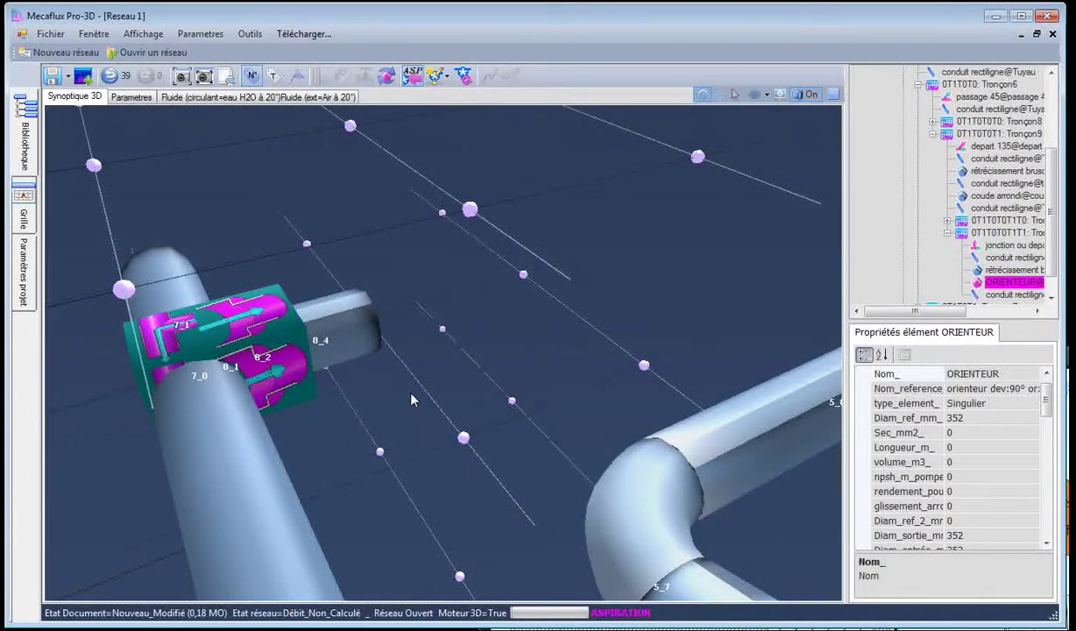
click(394, 376)
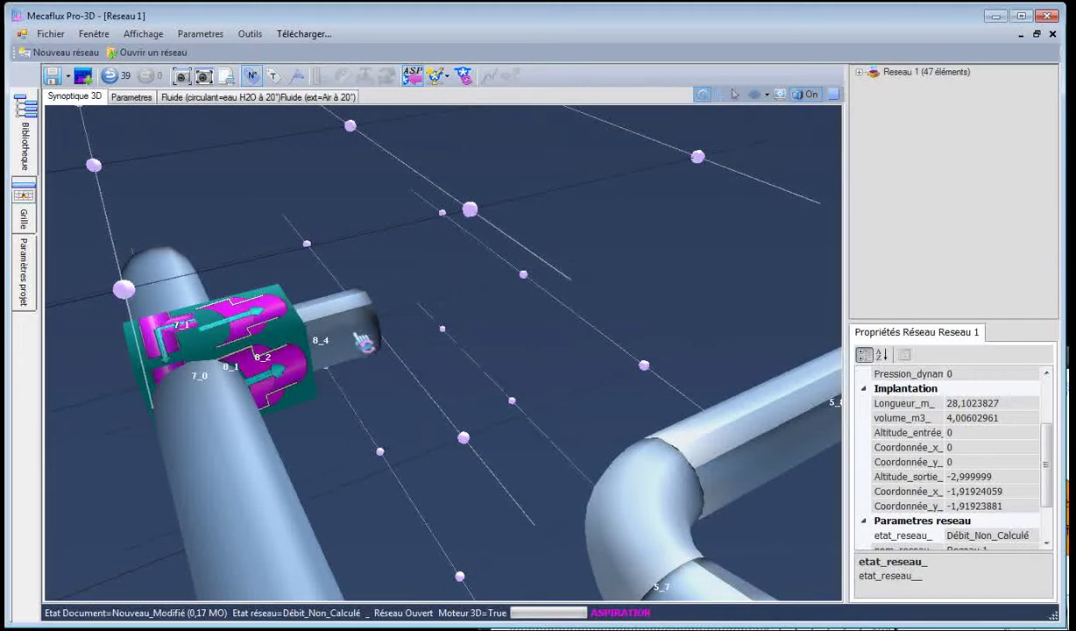
Insert a converging cone with a 300 mm outlet after the side branch's 0.6 m conduit and extend it with a 300 mm diameter conduit
click(359, 336)
right_click(356, 338)
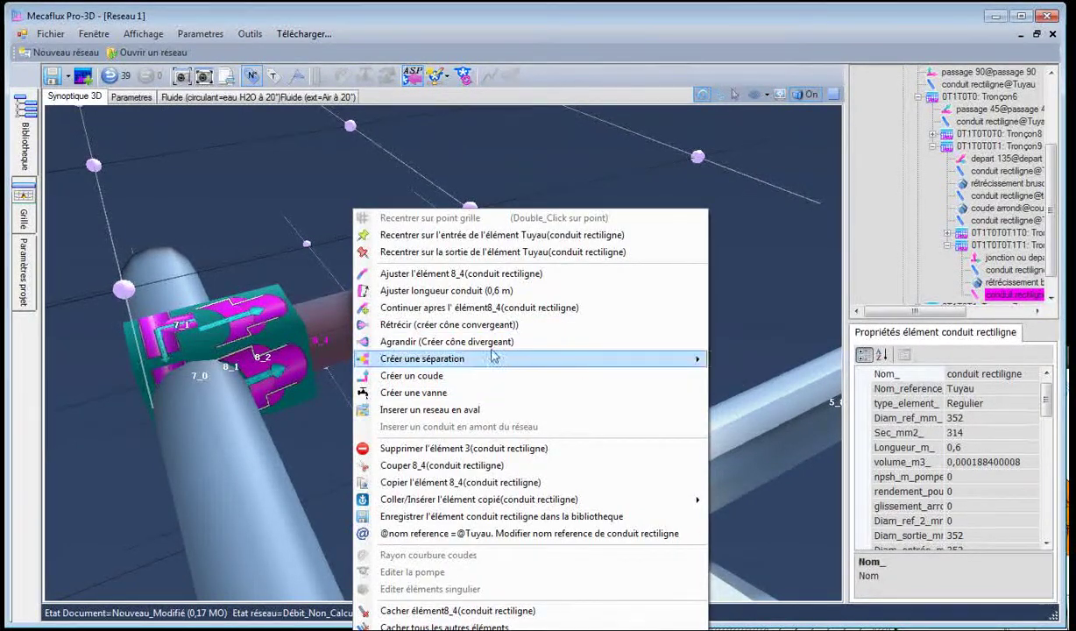
key(alt+Tab)
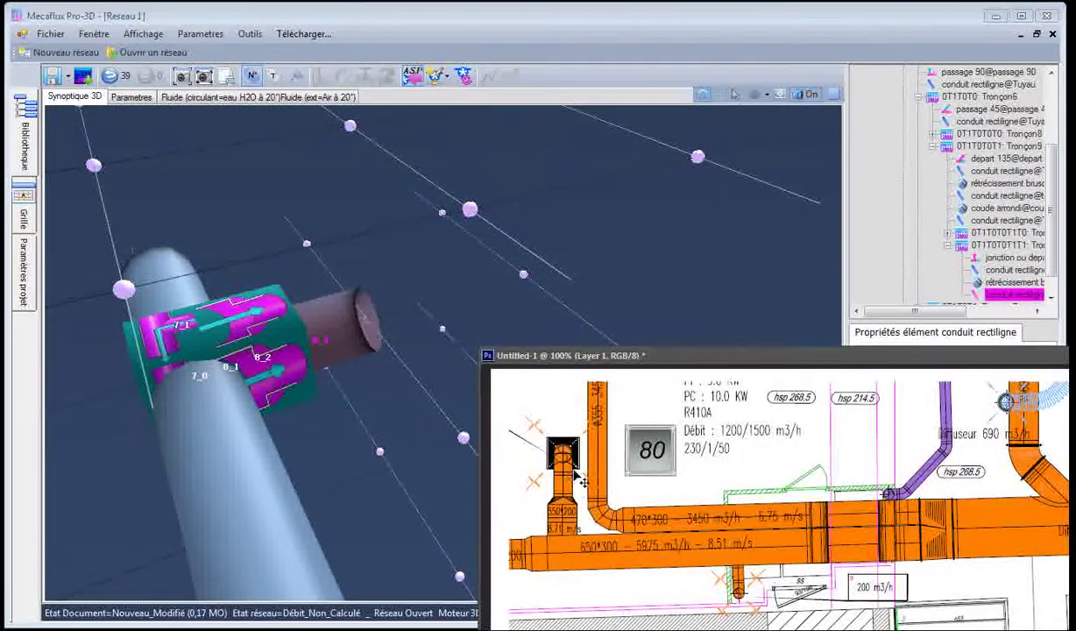
click(360, 336)
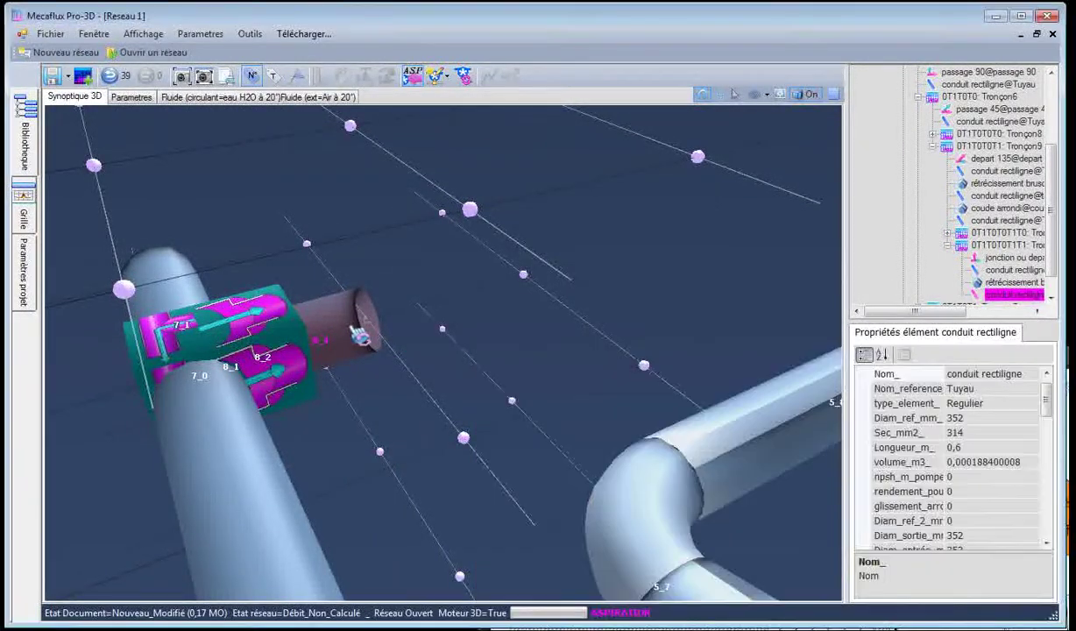
right_click(360, 335)
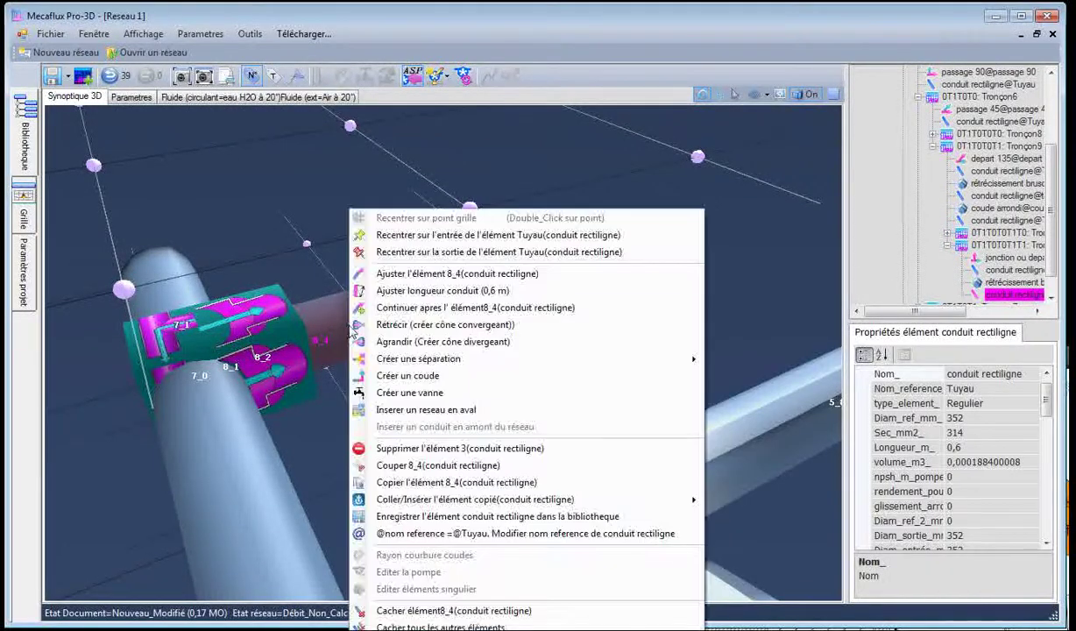
click(414, 330)
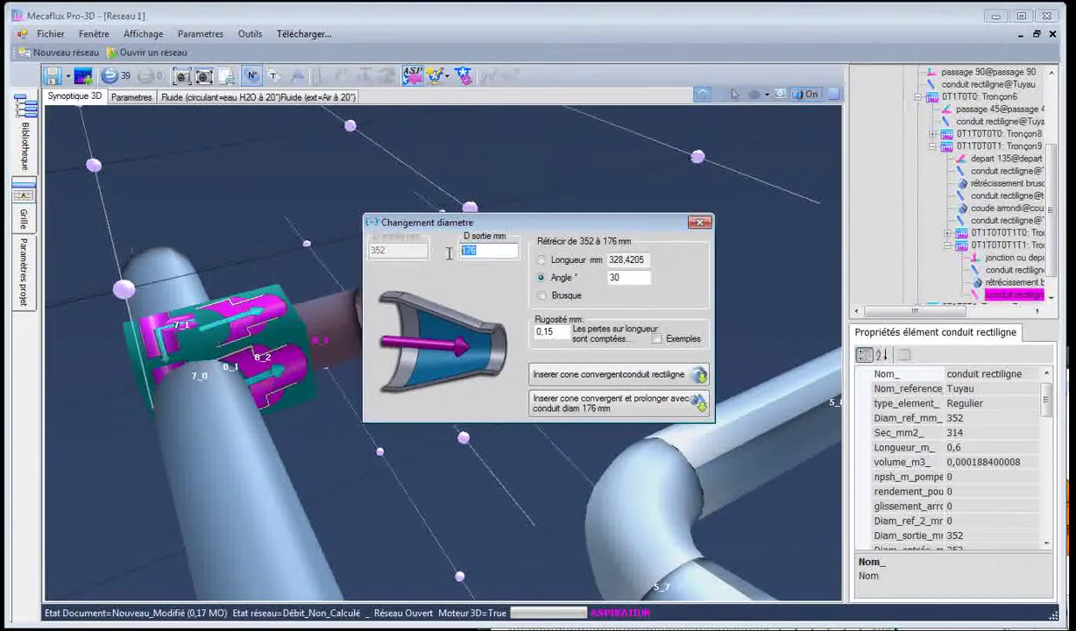
text(300)
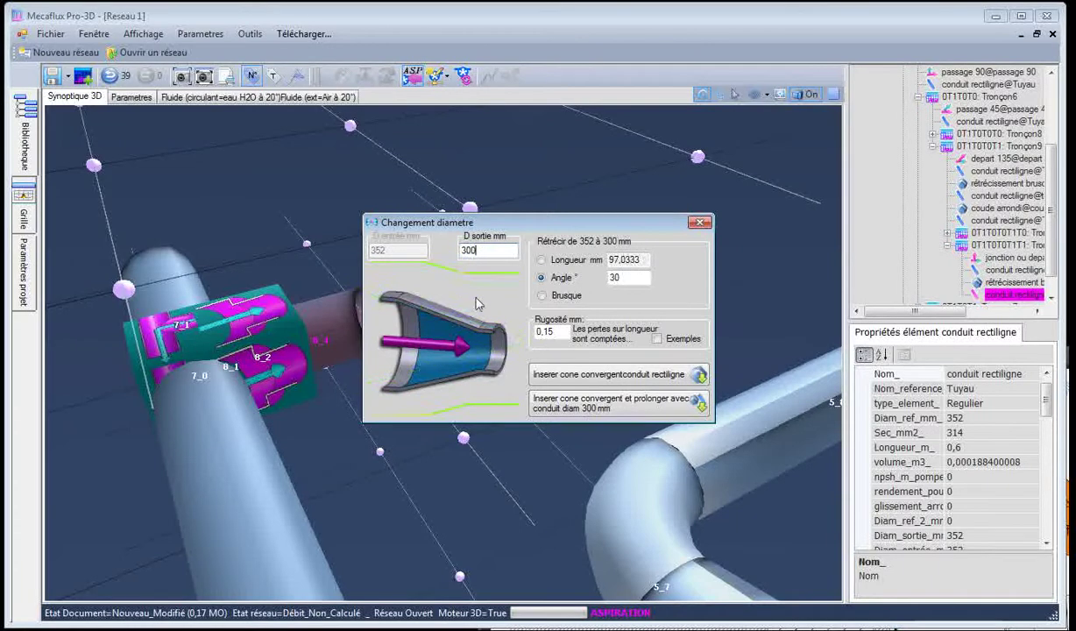
click(565, 411)
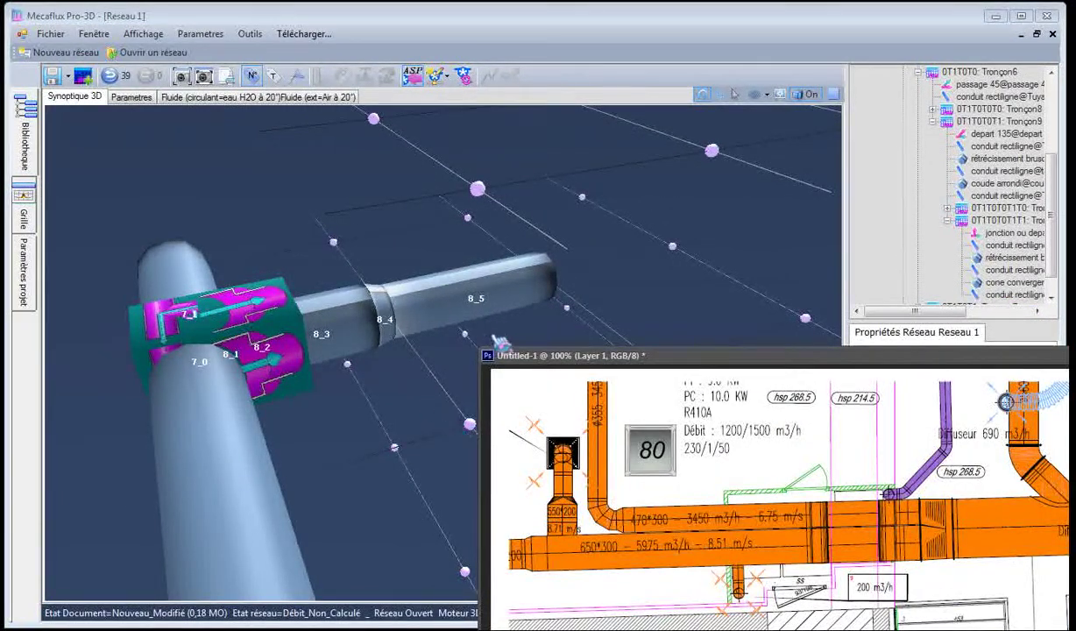
Continue the side branch after conduit 8_5 with a vertical downward conduit 3 m long, ending at altitude -3 m
right_click(510, 288)
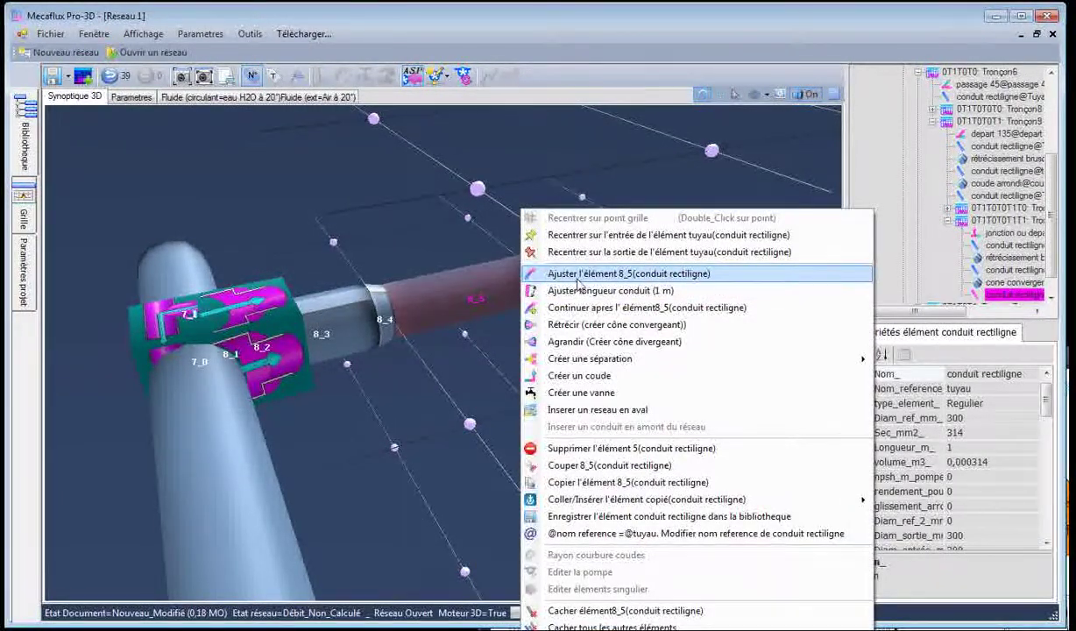
click(561, 290)
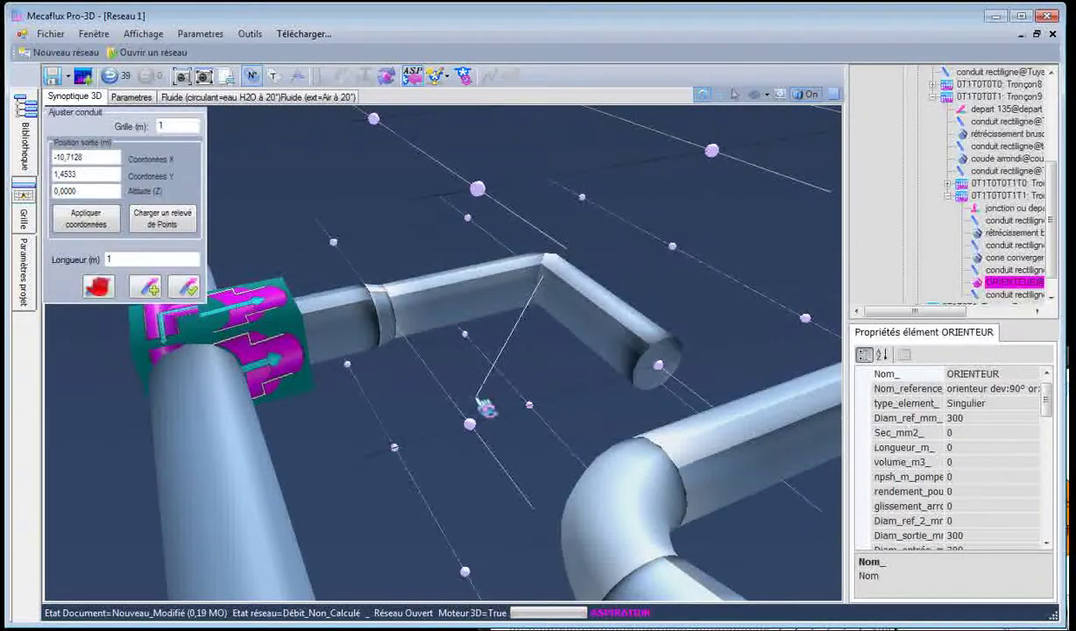
middle_drag(449, 409, 789, 361)
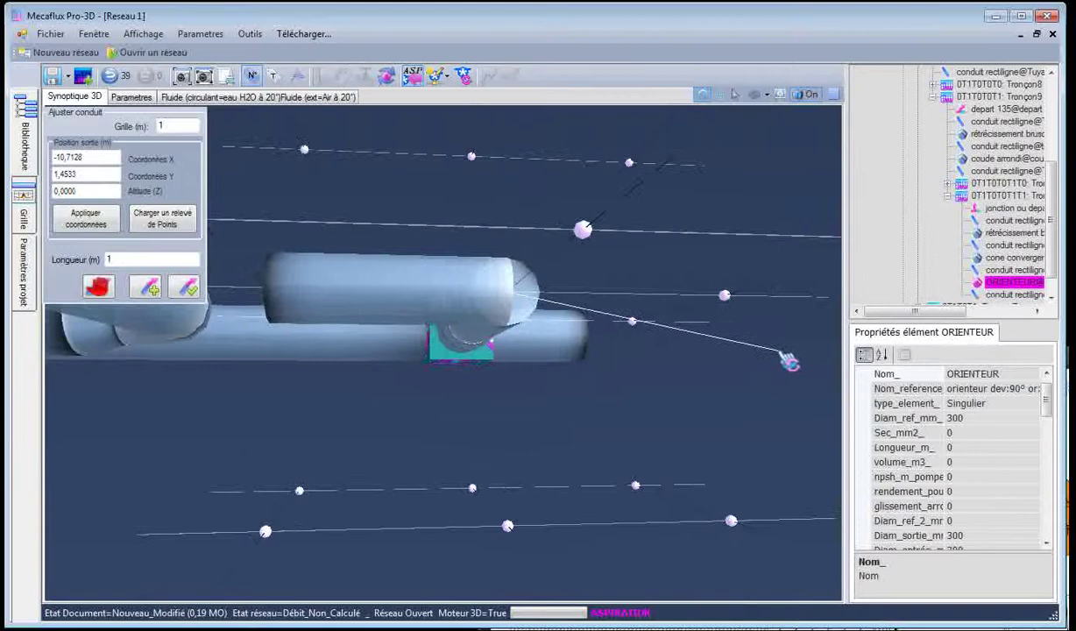
click(511, 526)
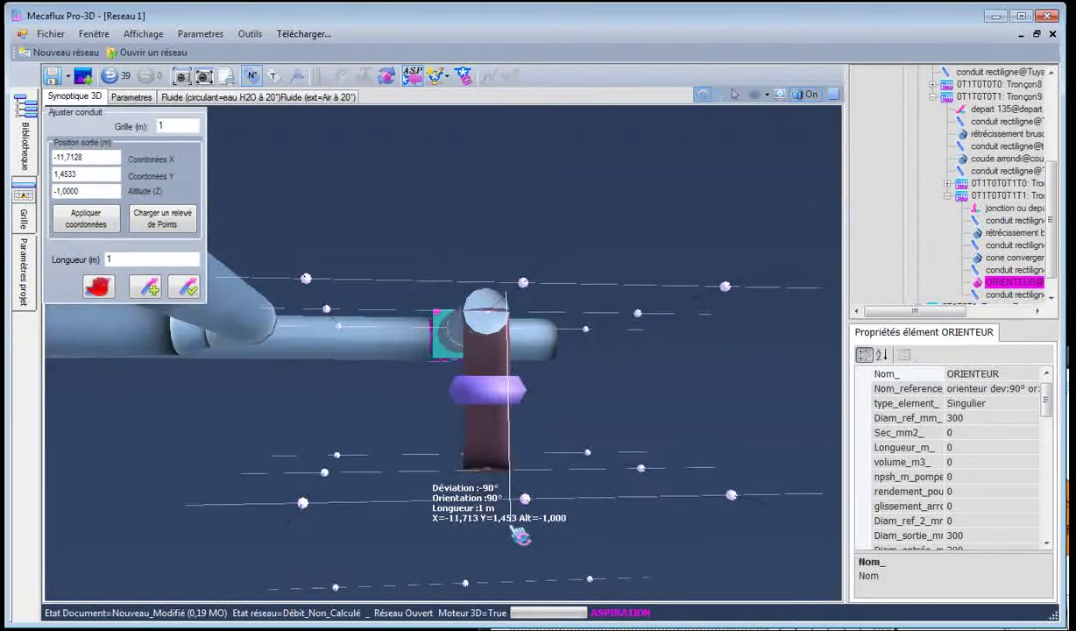
scroll(510, 585, down, 1)
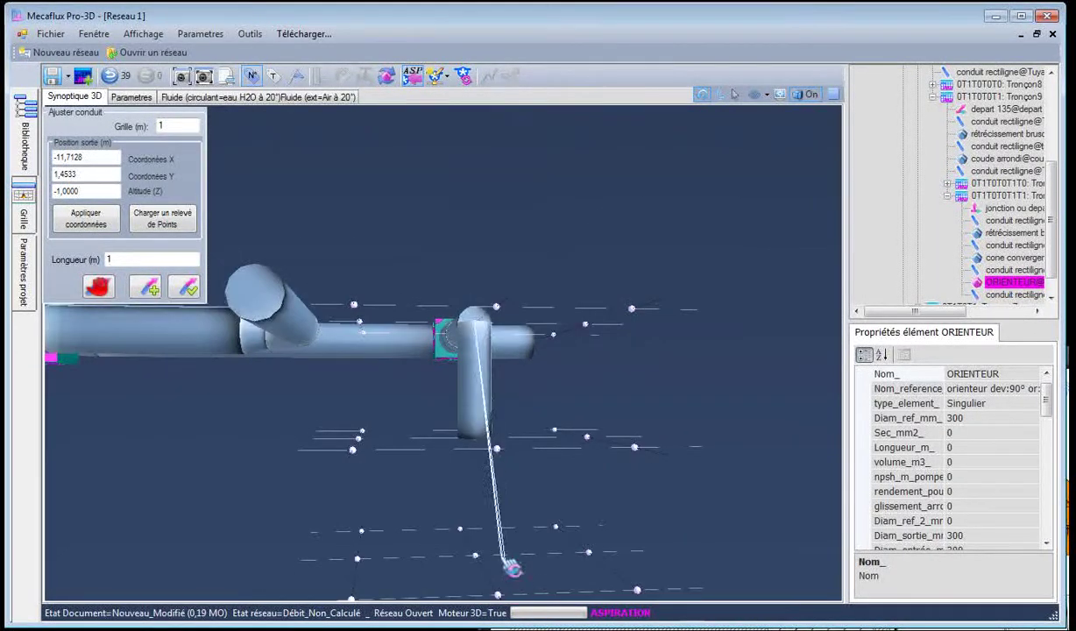
click(478, 556)
scroll(522, 559, down, 2)
scroll(518, 562, down, 2)
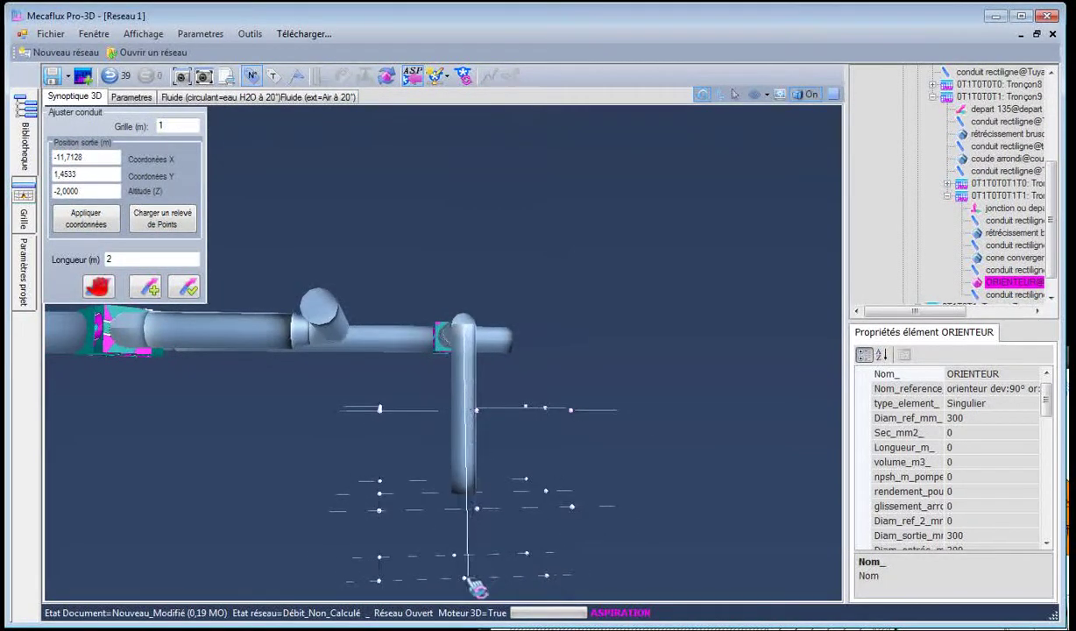
click(511, 584)
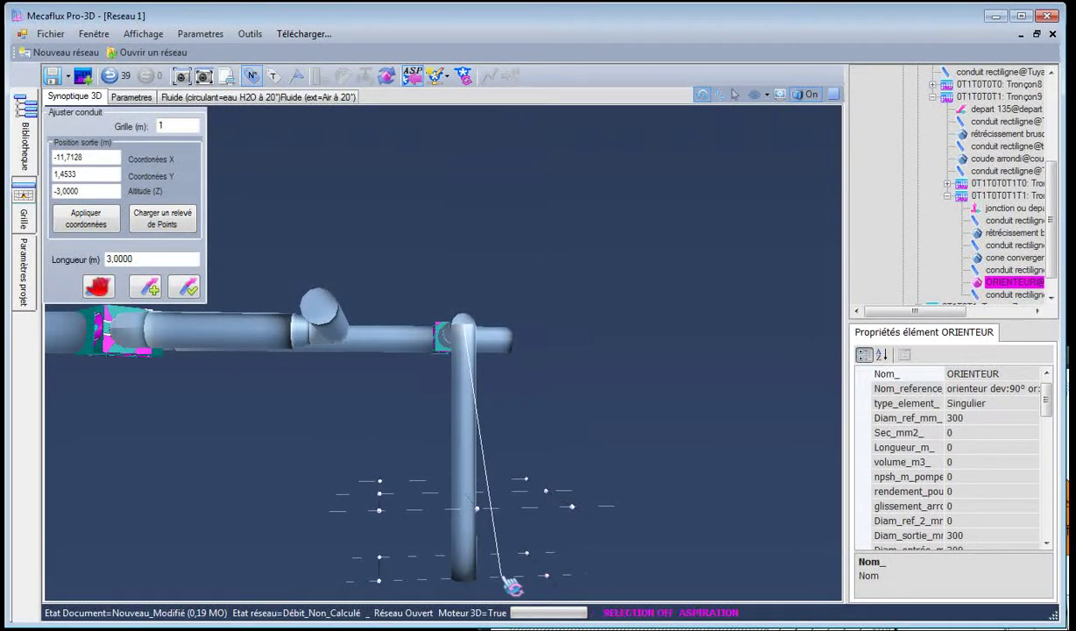
click(184, 287)
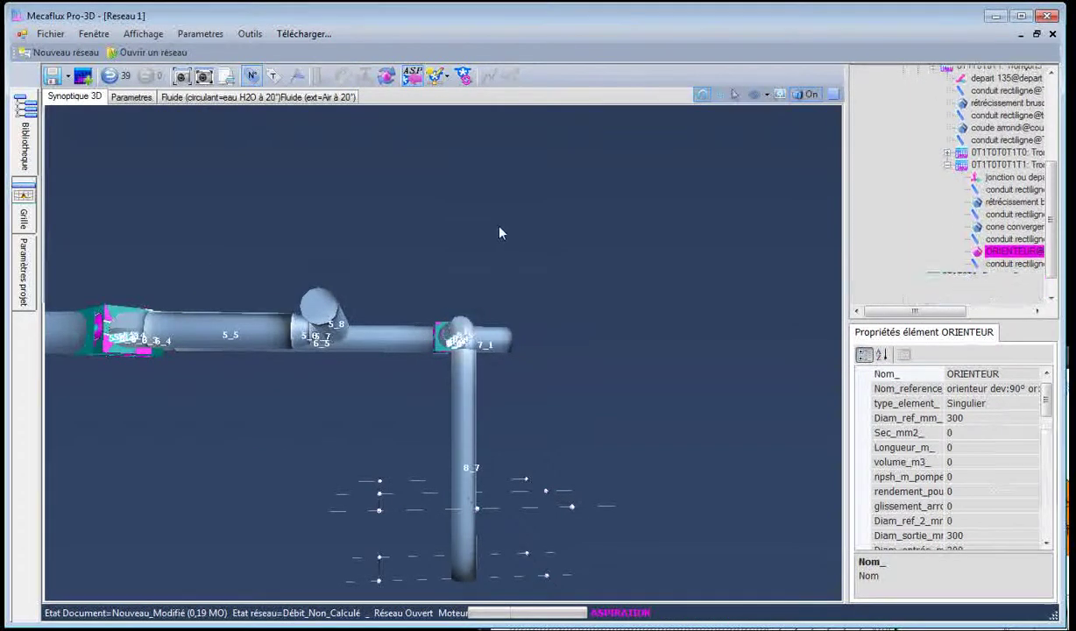
Check the duct plan and insert a converging cone with a 300 mm outlet after conduit 7_1, extended with a 300 mm conduit
drag(500, 233, 303, 152)
click(911, 629)
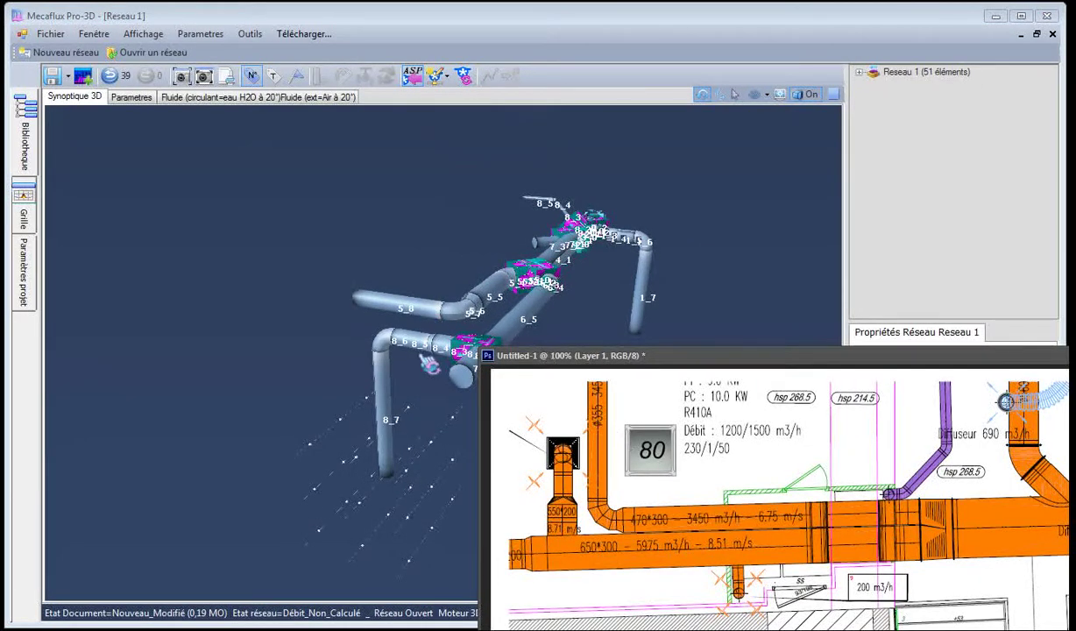
drag(450, 376, 399, 445)
right_click(400, 416)
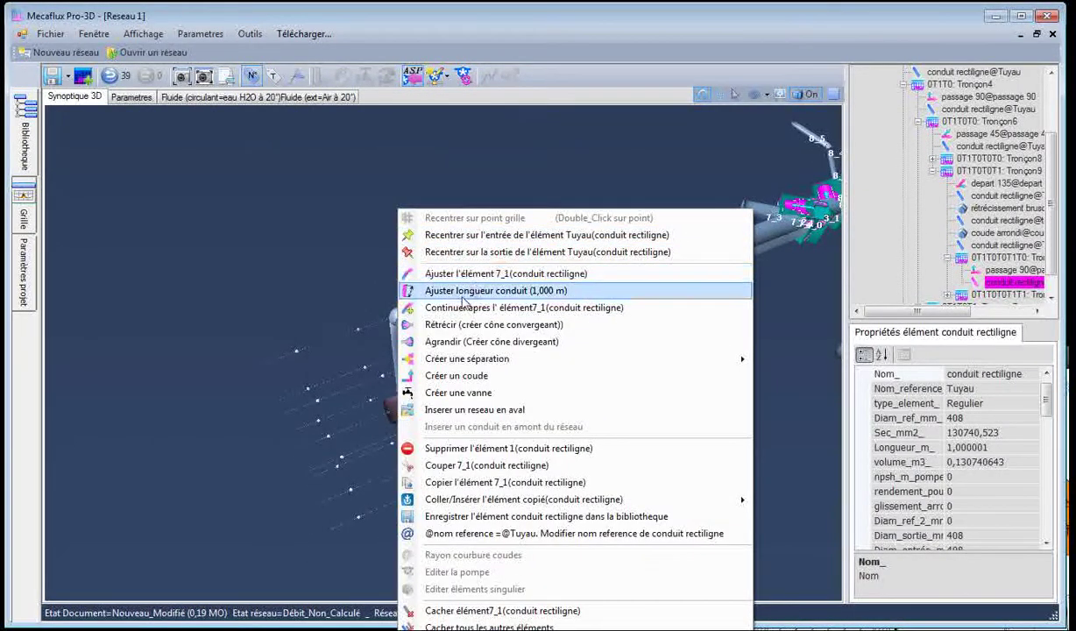
click(453, 325)
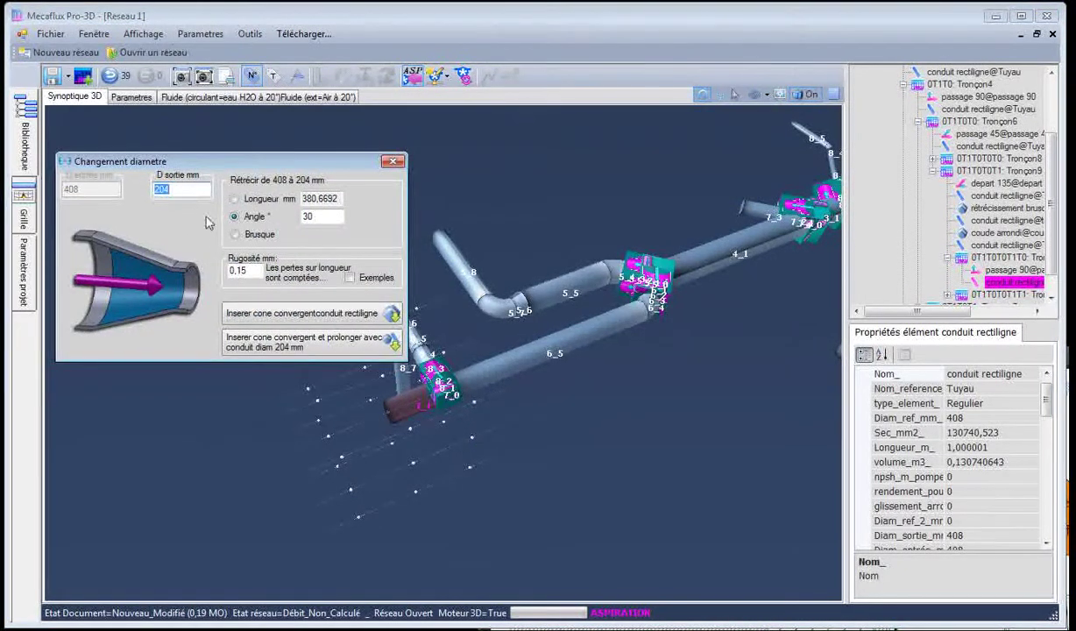
text(300)
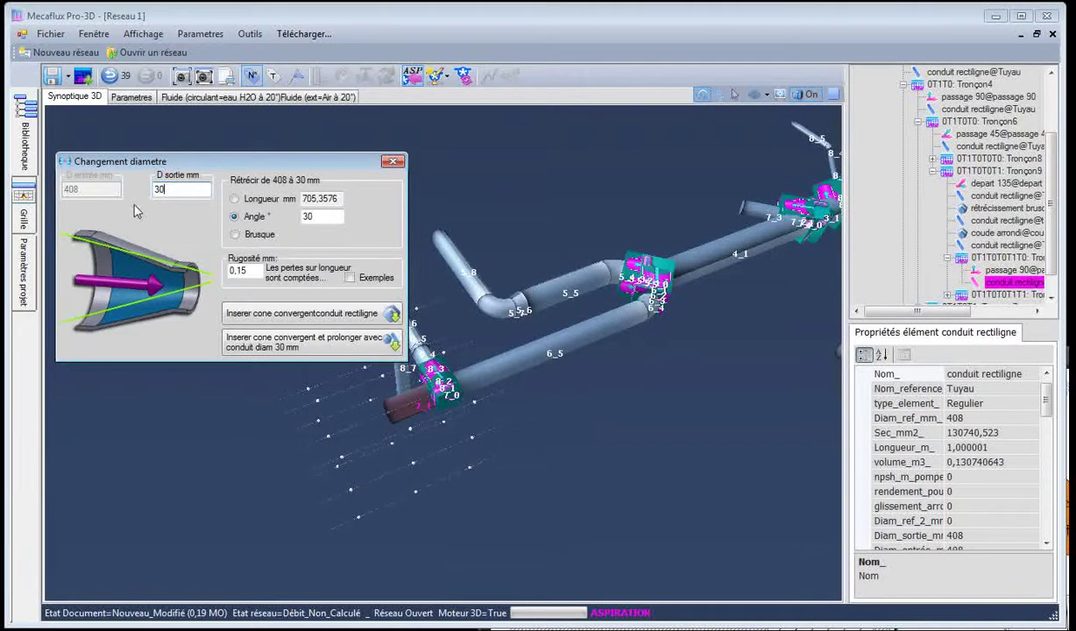
click(259, 348)
drag(263, 381, 745, 431)
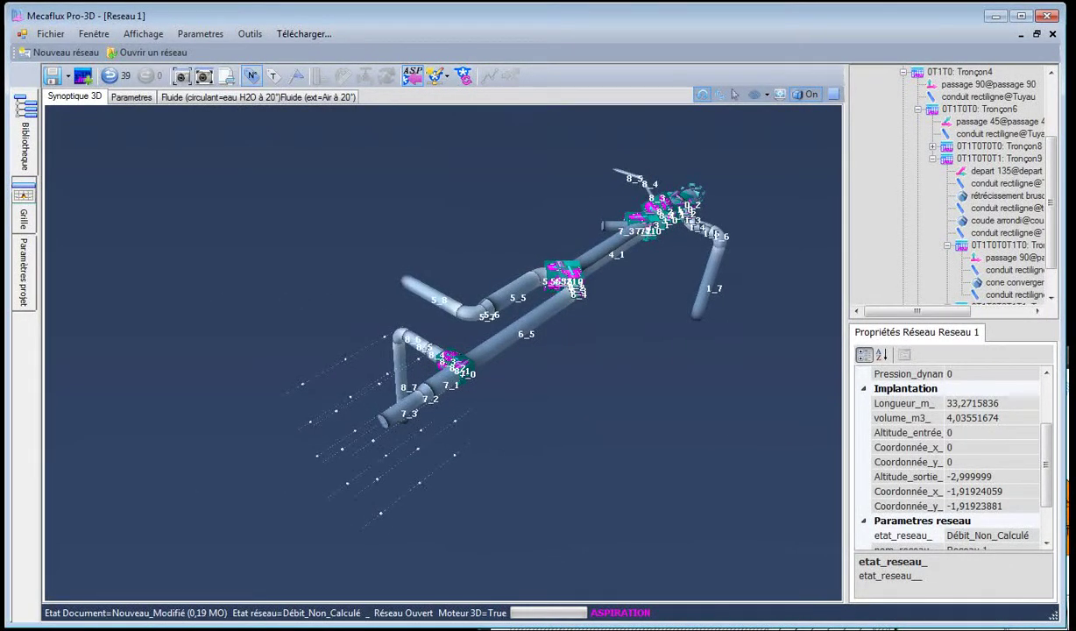
Insert a butterfly valve (Vanne papillon) with a 45° closing angle at the end of conduit 7_3
drag(710, 482, 396, 192)
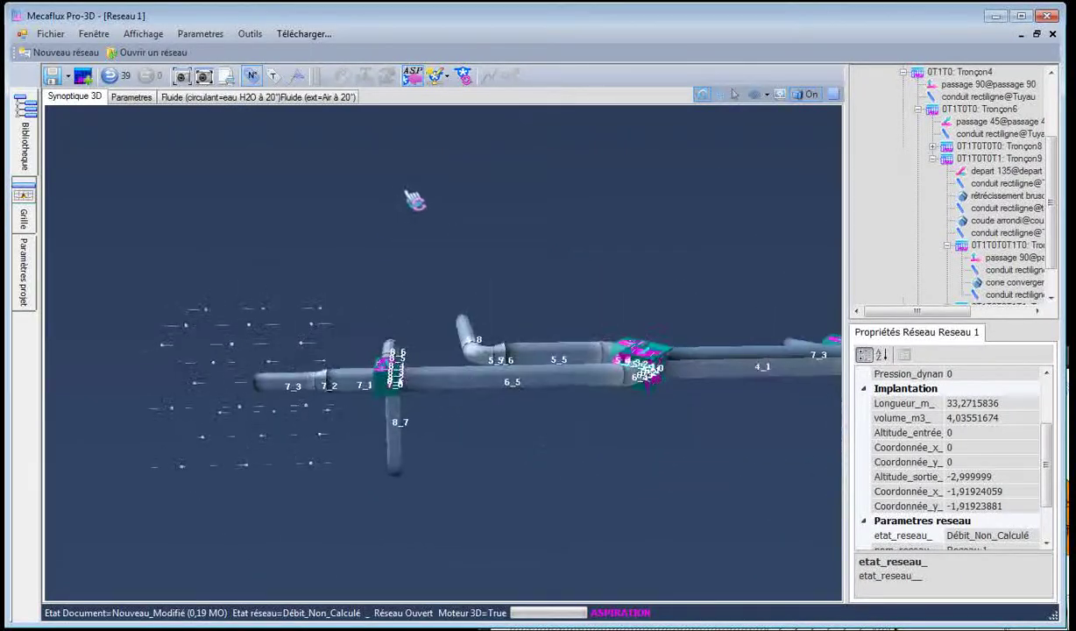
right_click(283, 391)
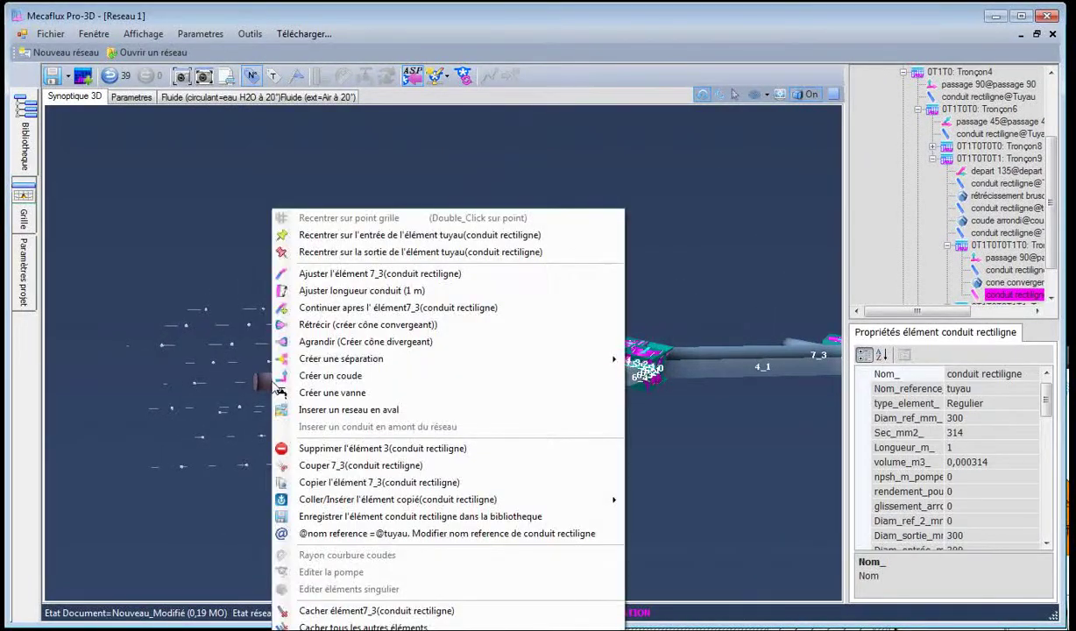
click(289, 392)
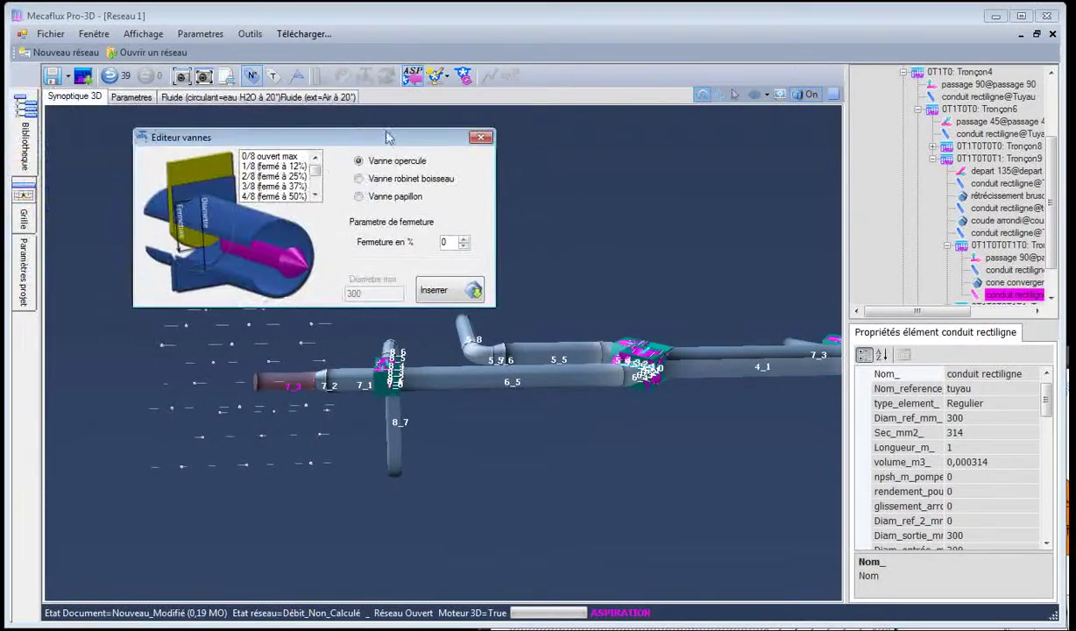
drag(360, 137, 442, 138)
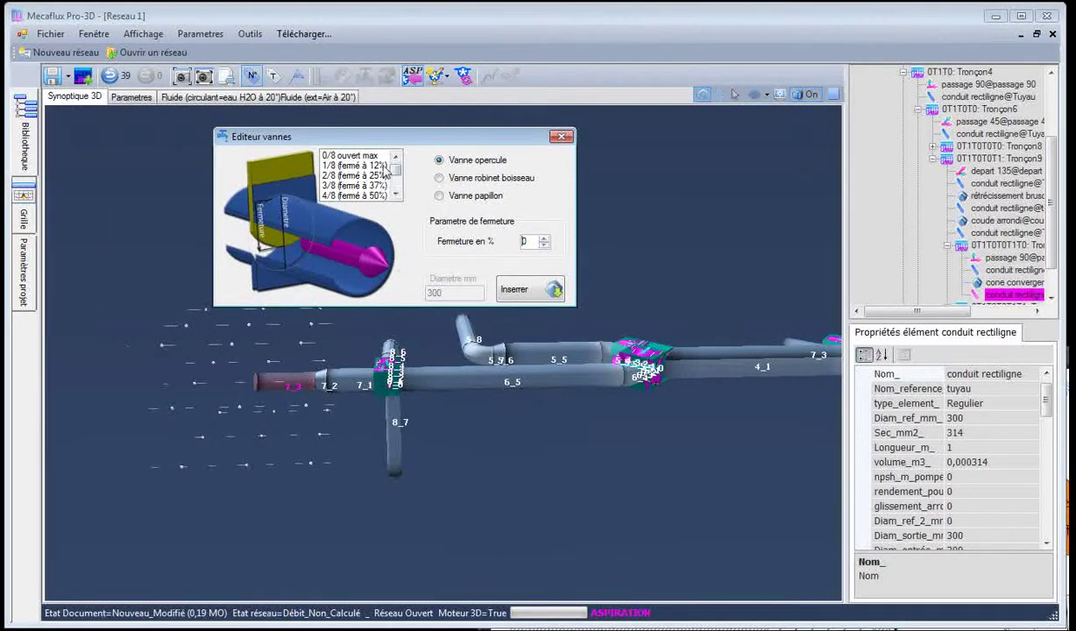
click(439, 195)
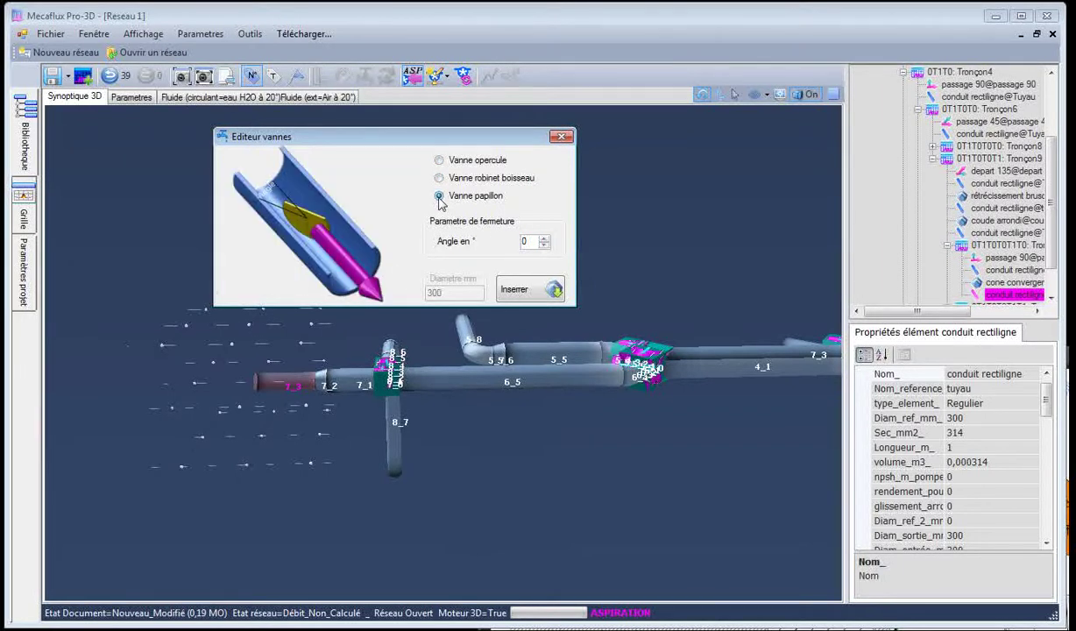
drag(362, 145, 523, 145)
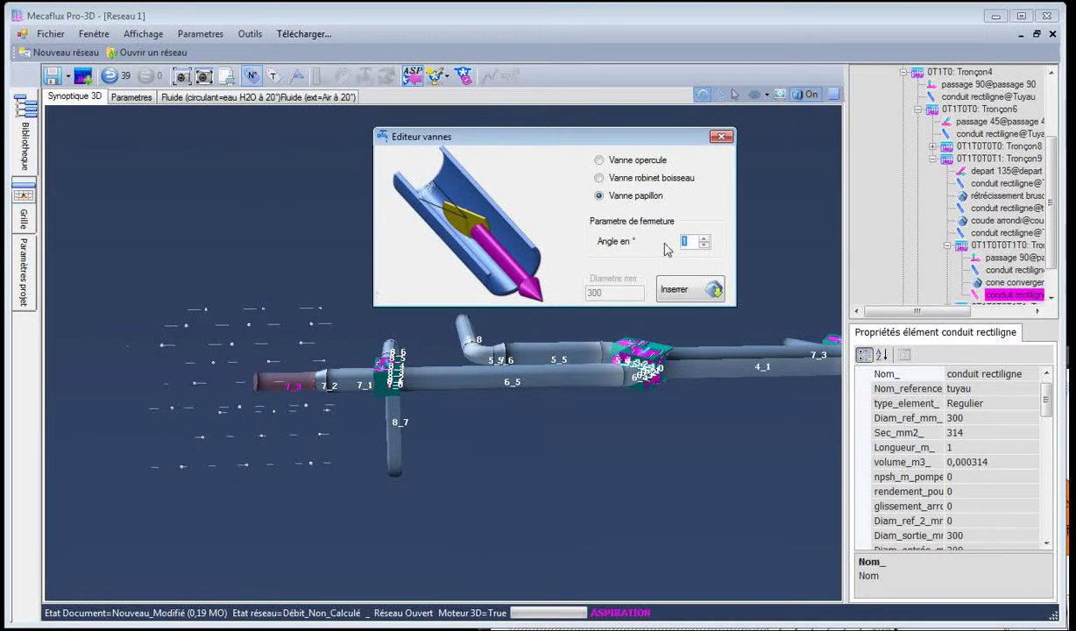
click(669, 290)
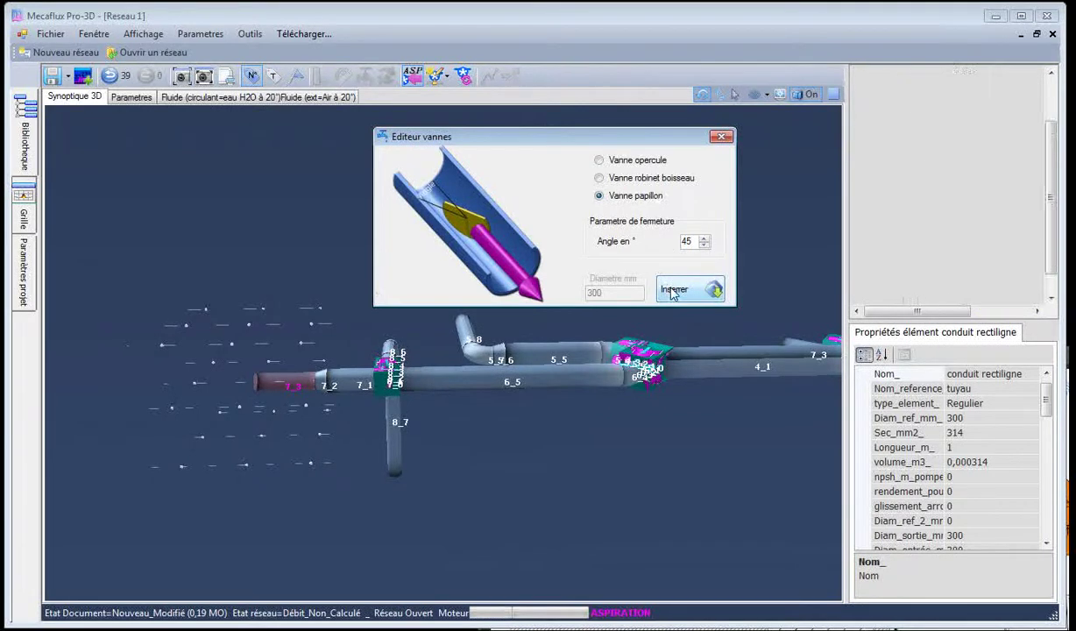
Insert a butterfly valve (Vanne papillon) with a 45° closing angle at the lower end of vertical conduit 8_7
drag(375, 265, 339, 252)
click(410, 482)
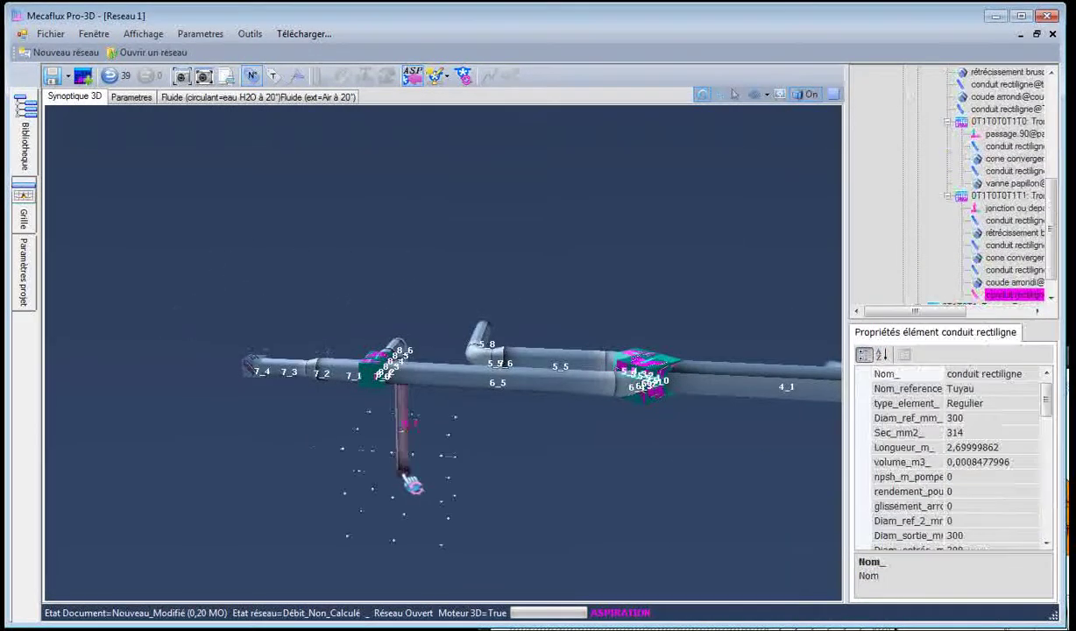
right_click(407, 480)
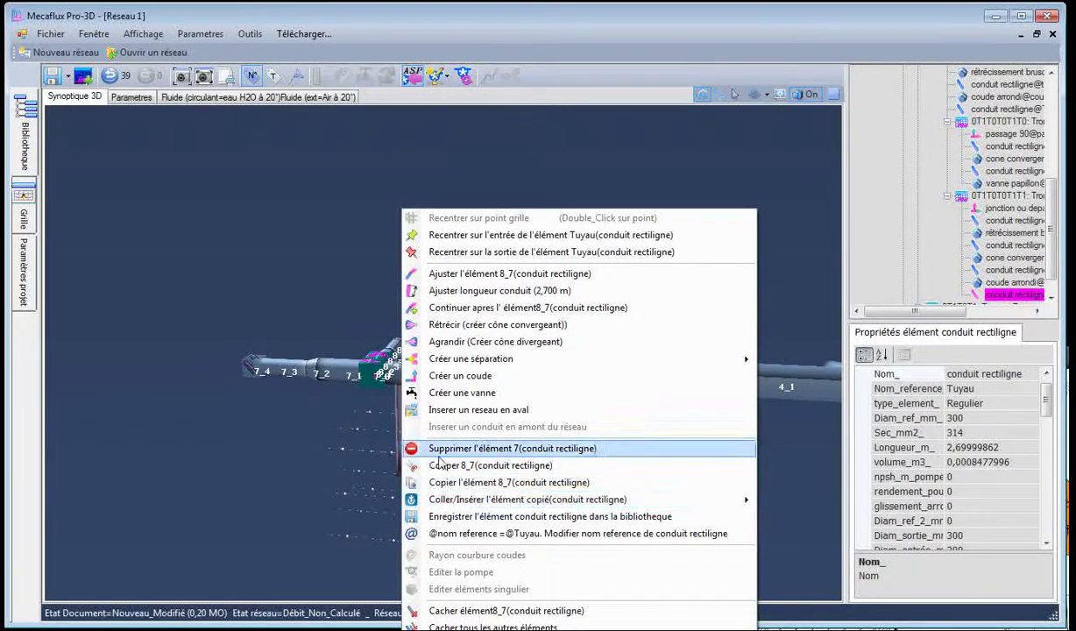
click(442, 392)
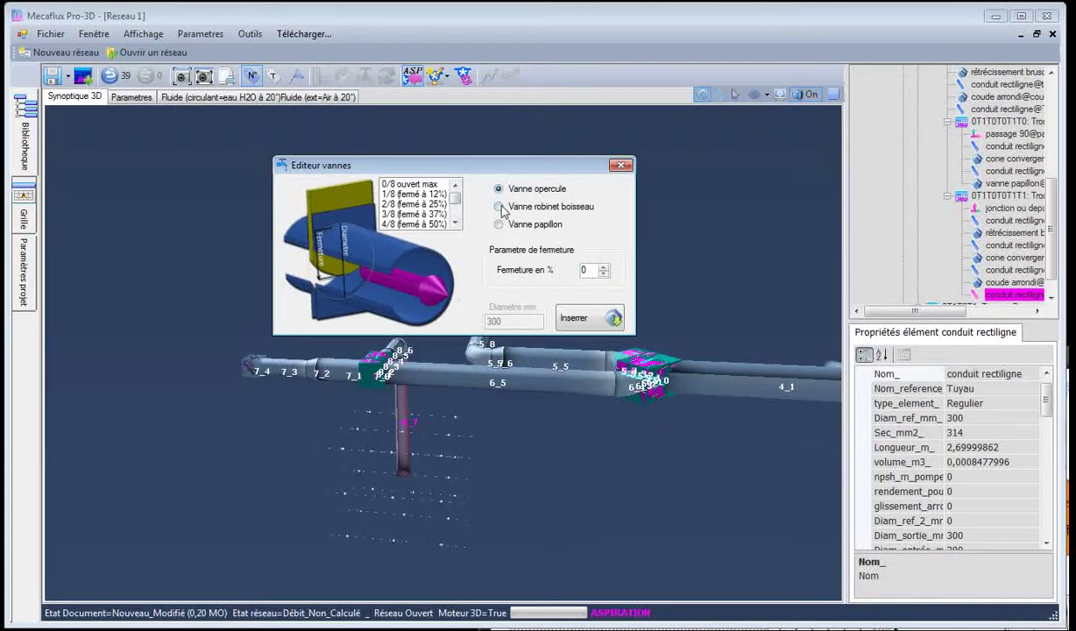
click(499, 225)
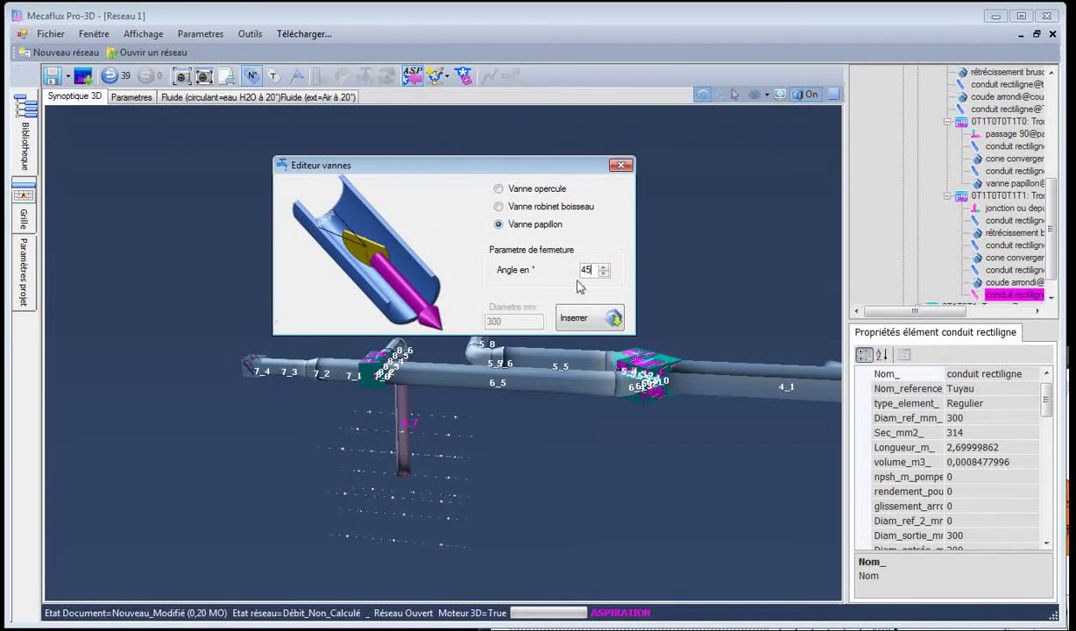
click(573, 321)
Insert a butterfly valve (Vanne papillon) at the end of the 2 m long, 355 mm conduit 5_8
drag(529, 325, 503, 368)
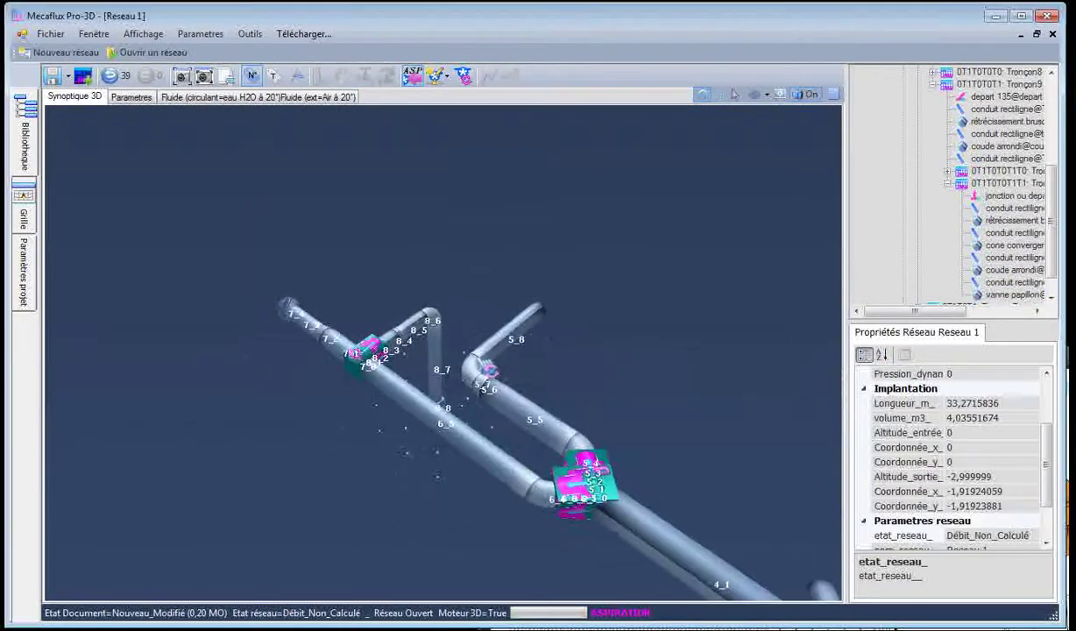
click(545, 327)
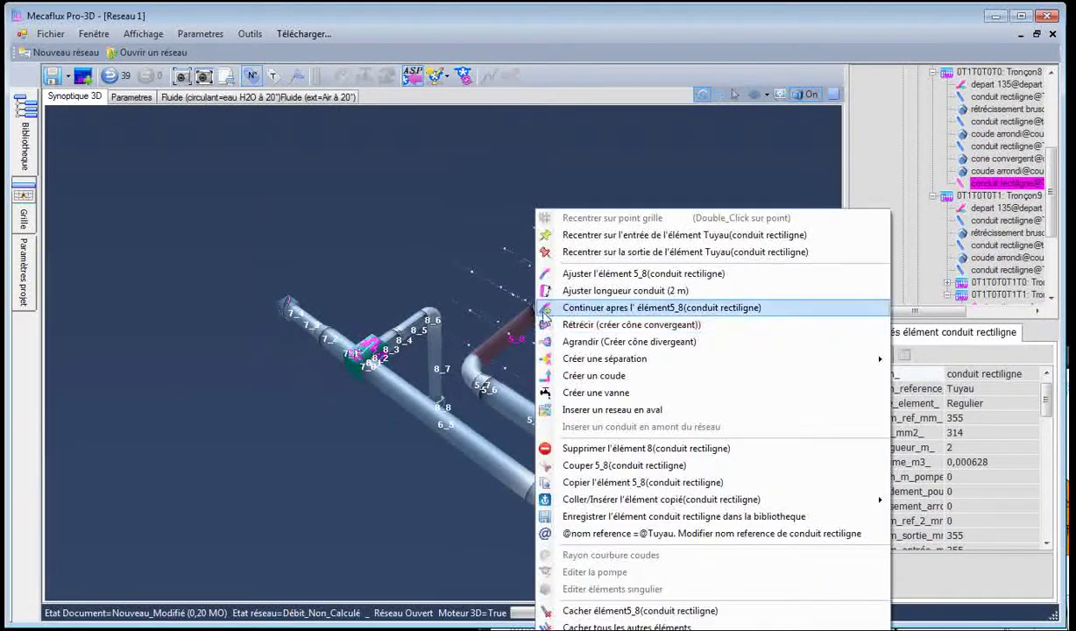
mouse_move(597, 364)
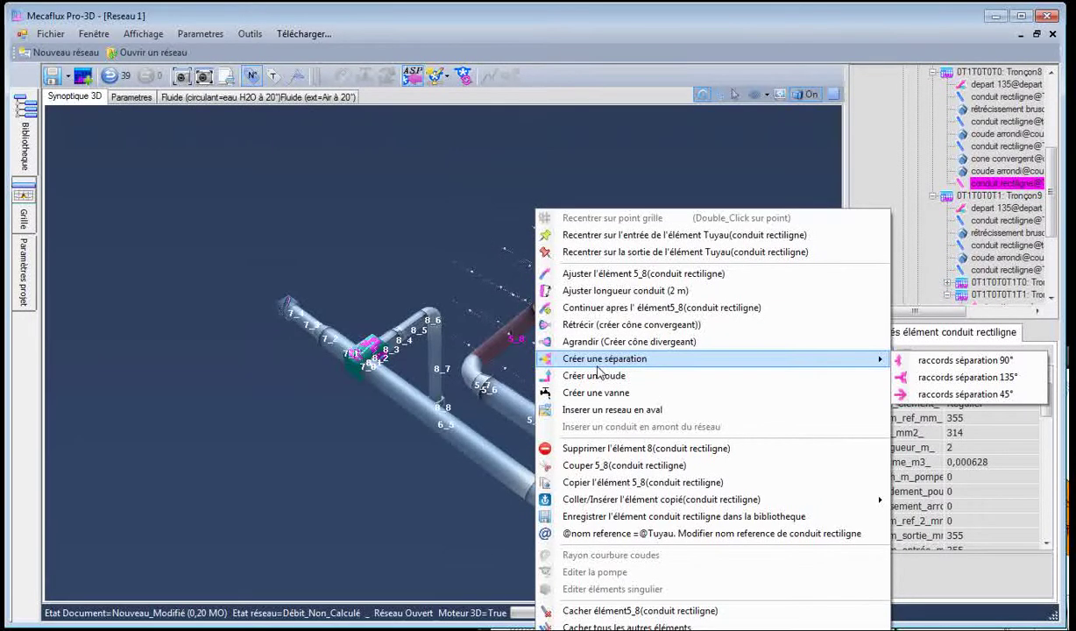
click(596, 392)
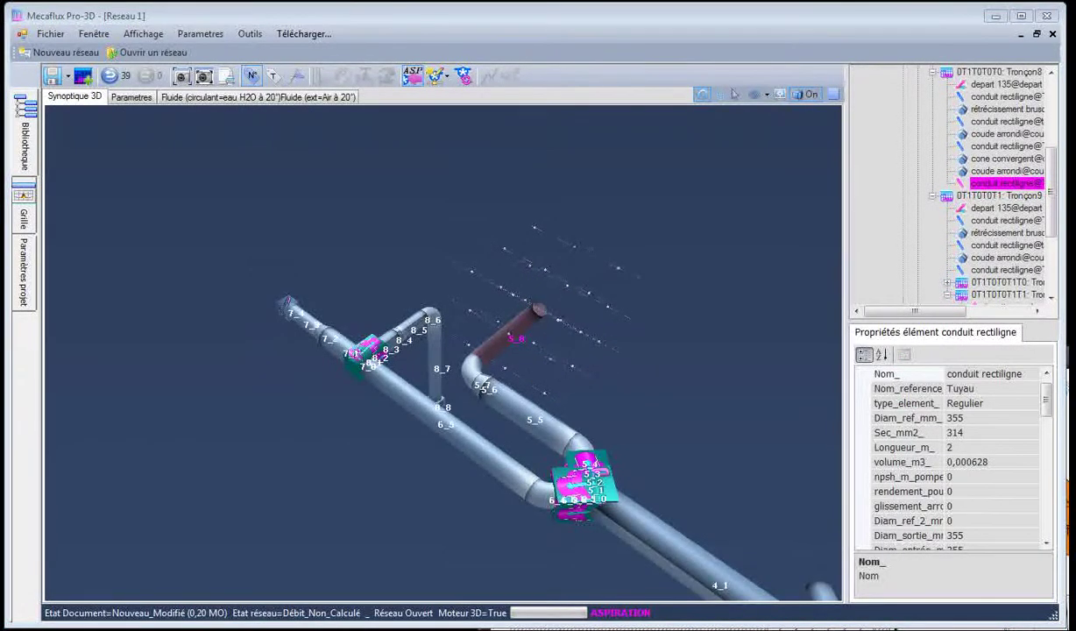
drag(0, 176, 419, 205)
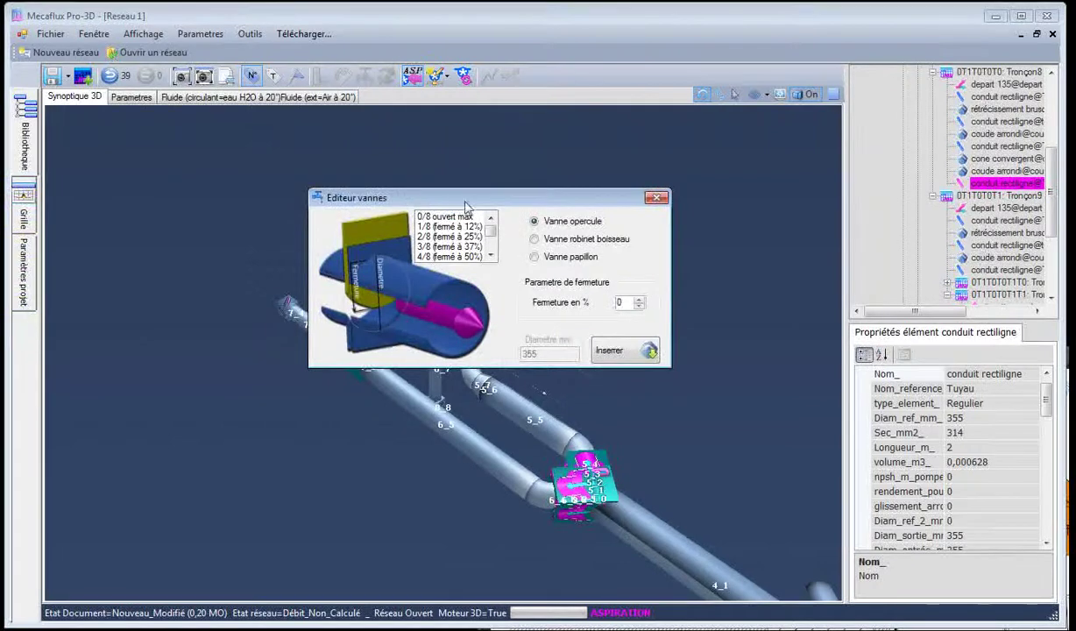
click(534, 257)
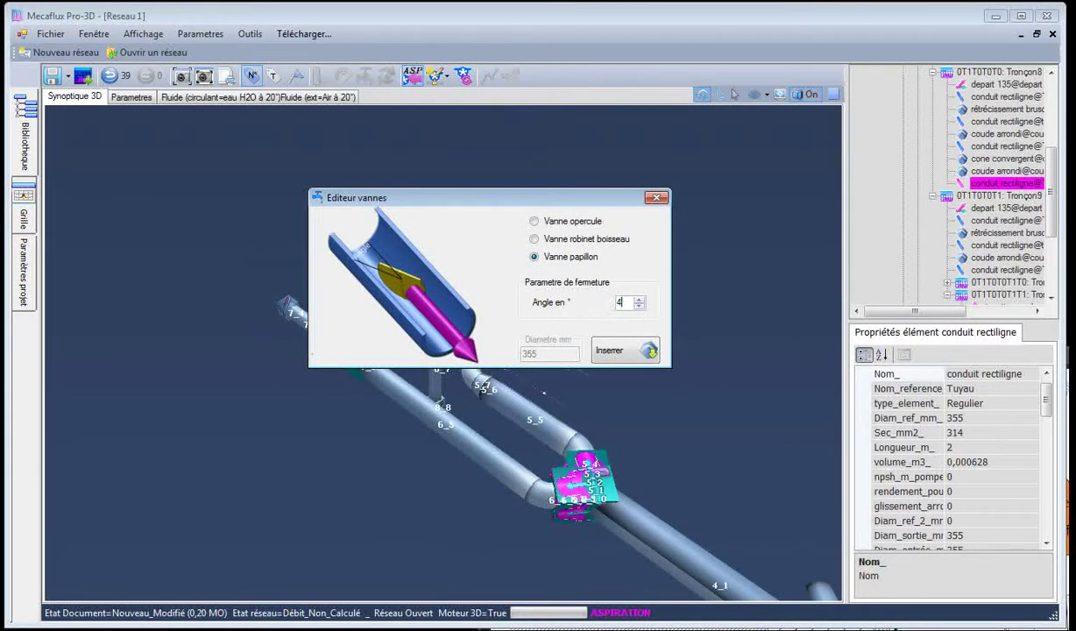
click(614, 349)
Insert a butterfly valve (Vanne papillon) at the free end of the 355 mm conduit 1_7
drag(574, 385, 719, 254)
drag(652, 377, 708, 449)
click(708, 438)
click(685, 417)
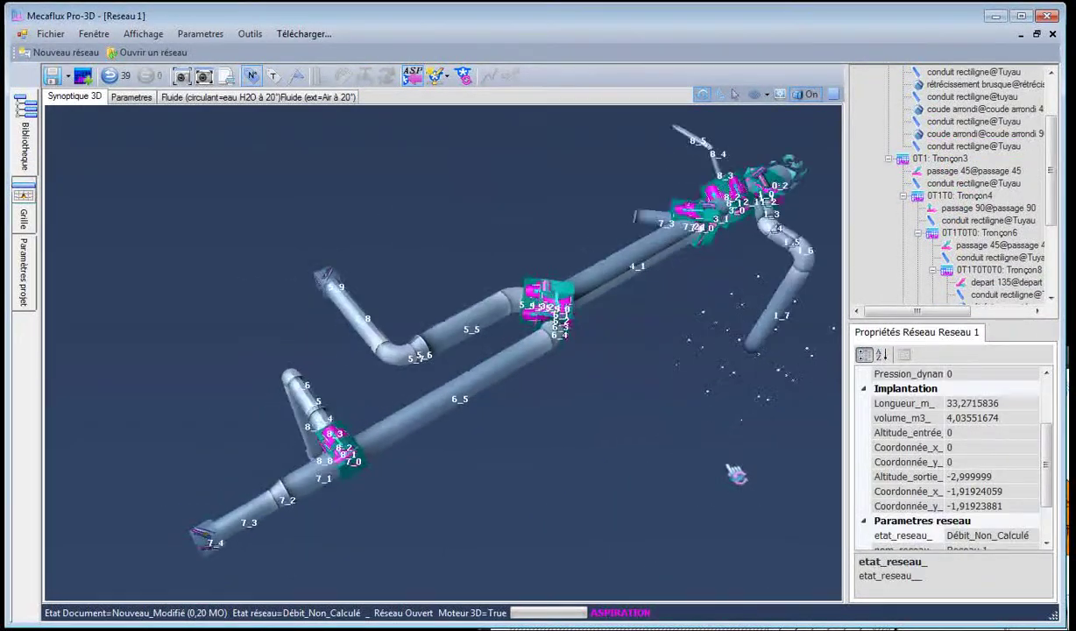
click(729, 333)
right_click(724, 336)
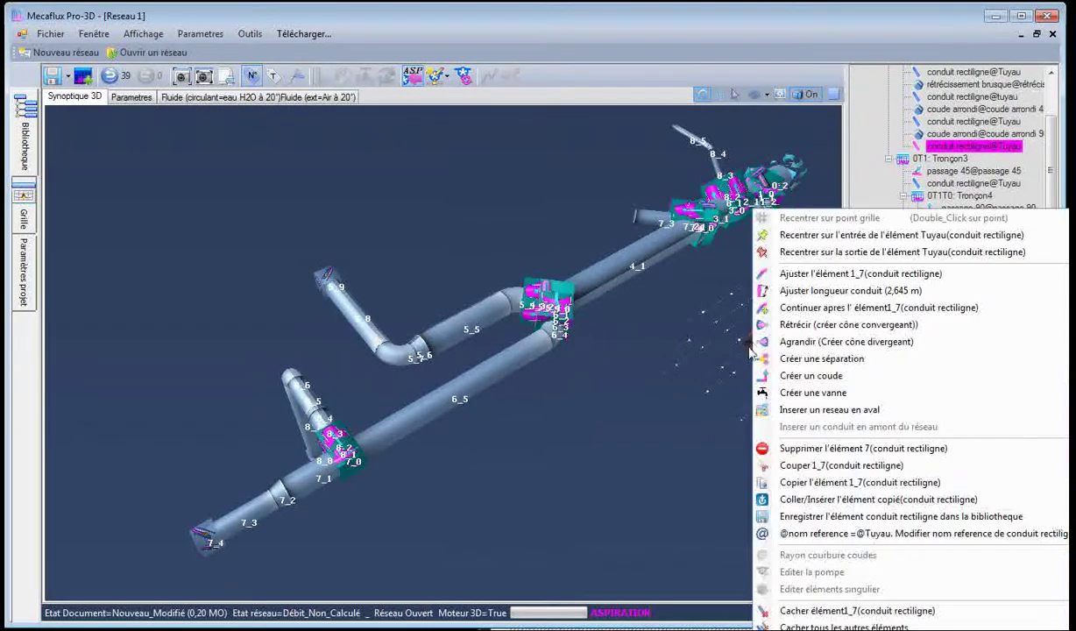
click(793, 375)
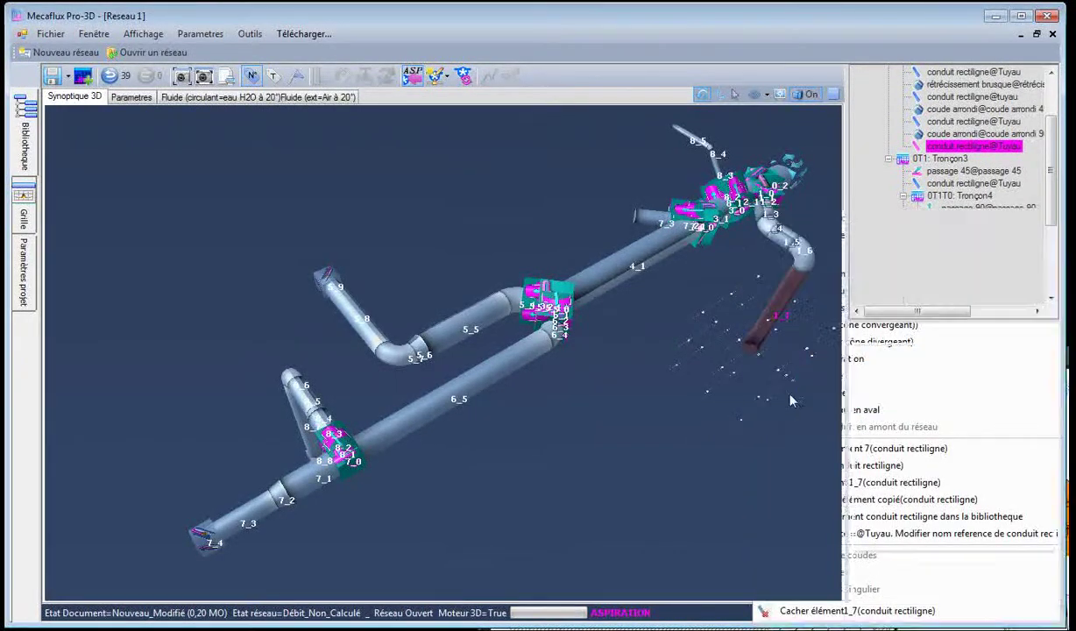
drag(324, 198, 480, 185)
click(388, 237)
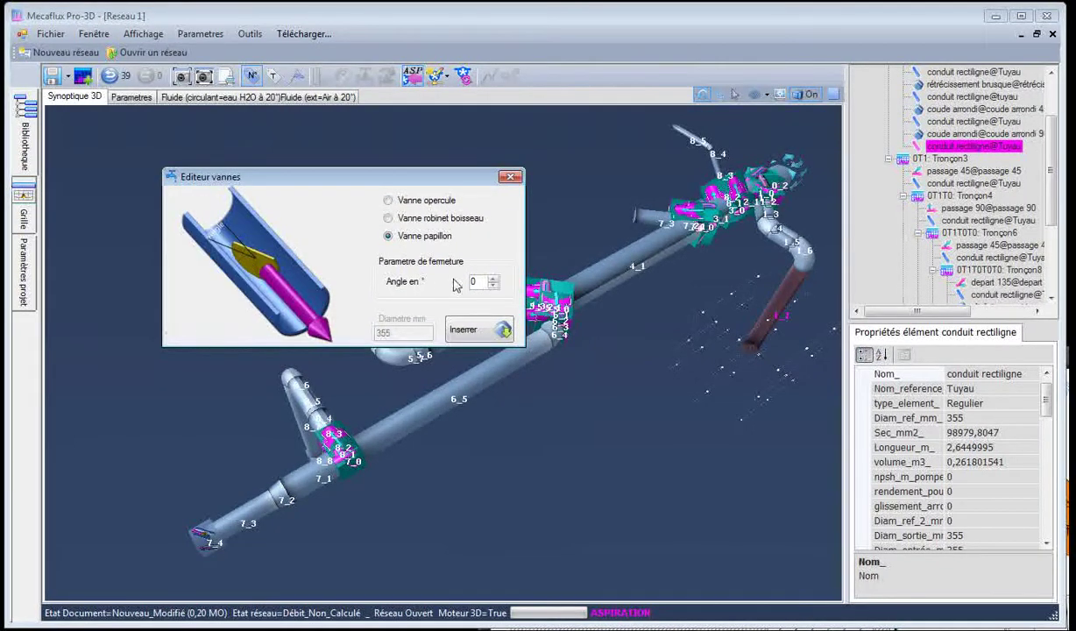
click(464, 330)
Insert a butterfly valve (Vanne papillon) at the end of the 1 m long, 300 mm side conduit in Tronçon7
drag(534, 228, 583, 219)
drag(596, 289, 381, 263)
scroll(381, 263, up, 2)
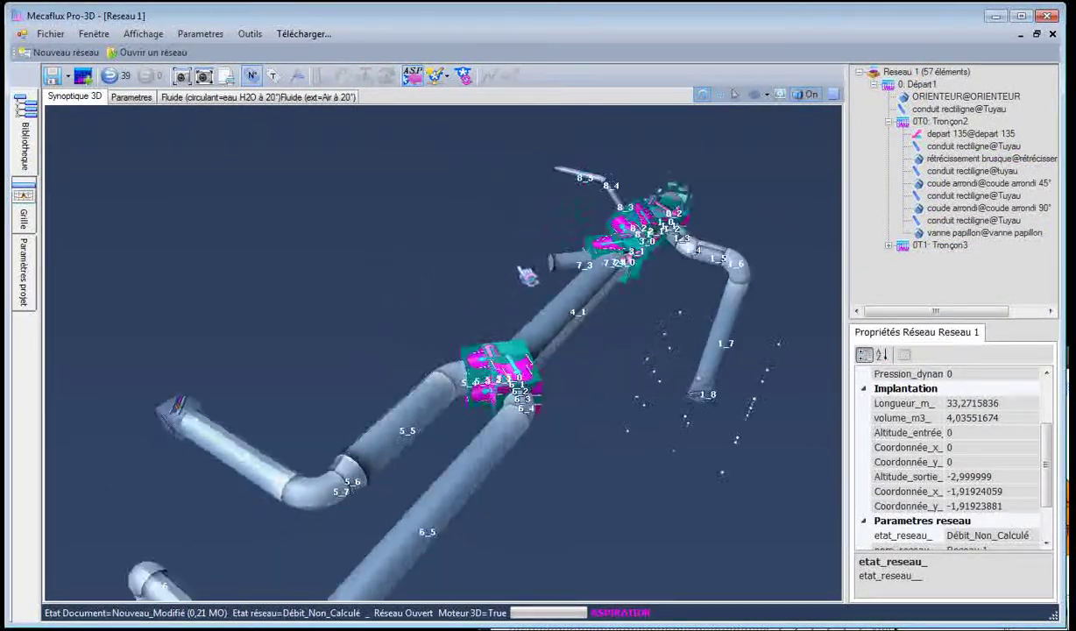
drag(568, 266, 614, 256)
right_click(613, 259)
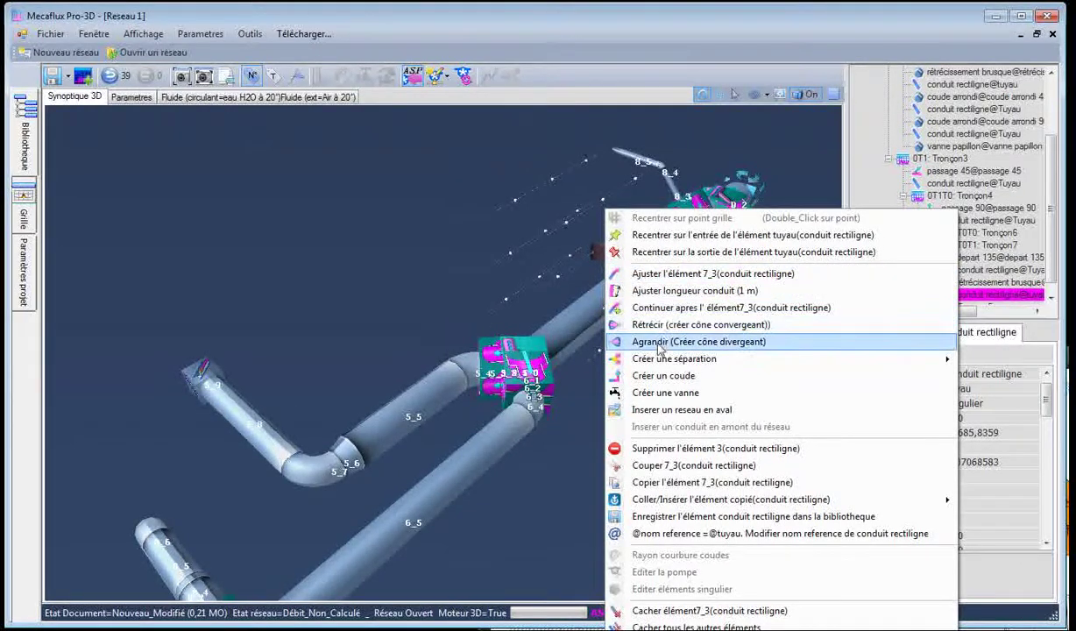
click(661, 393)
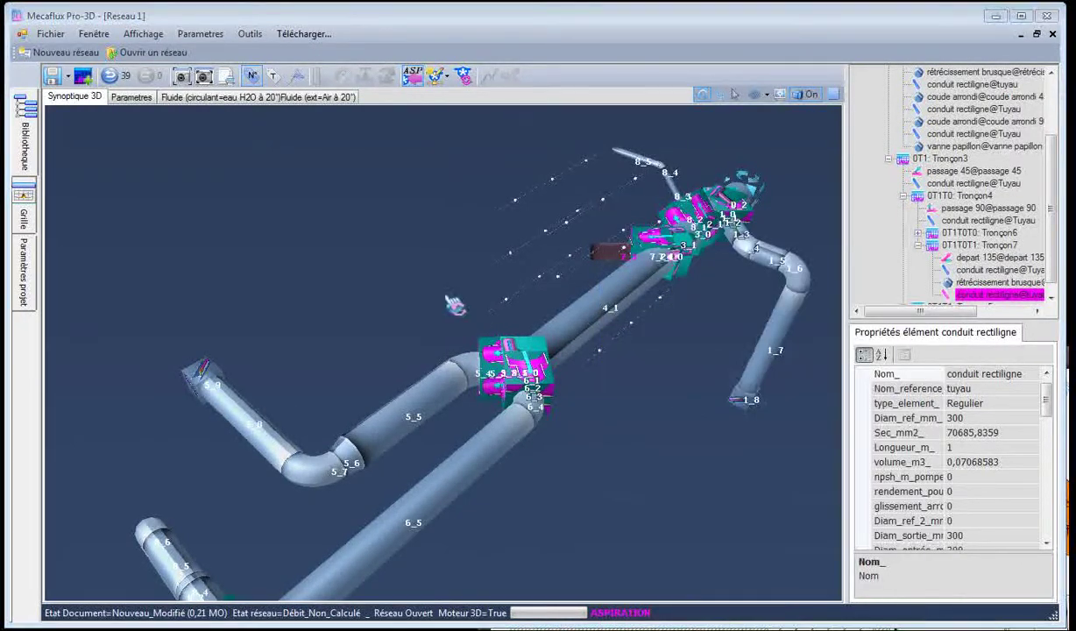
click(201, 368)
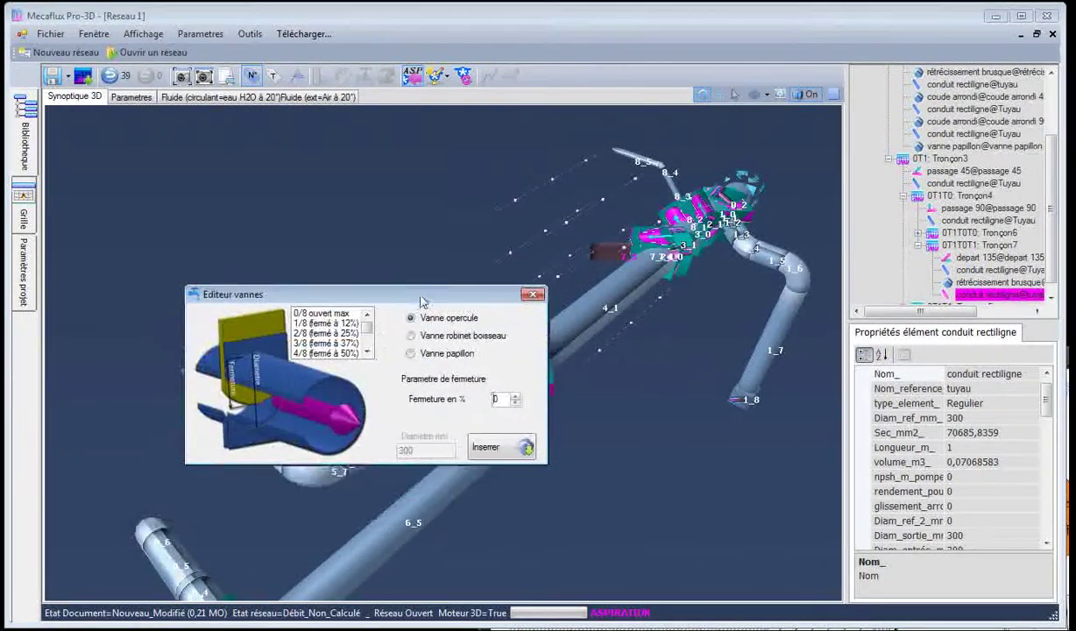
click(410, 354)
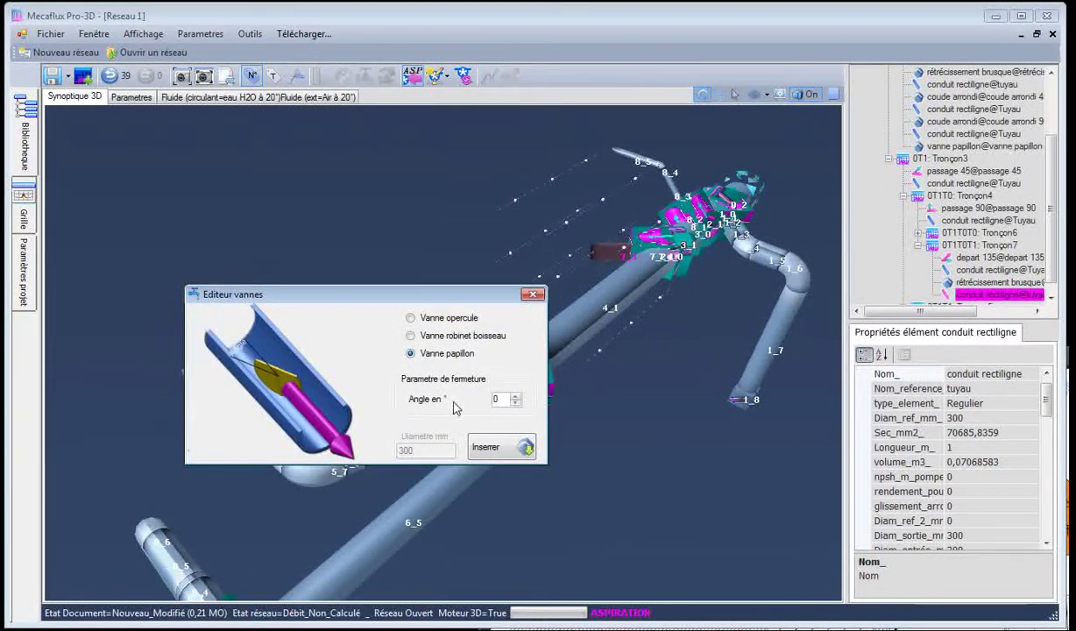
click(488, 448)
Examine the duct network from several angles, including the 100 mm end conduit 8_5 of Tronçon5 and the network inlet
scroll(526, 267, up, 3)
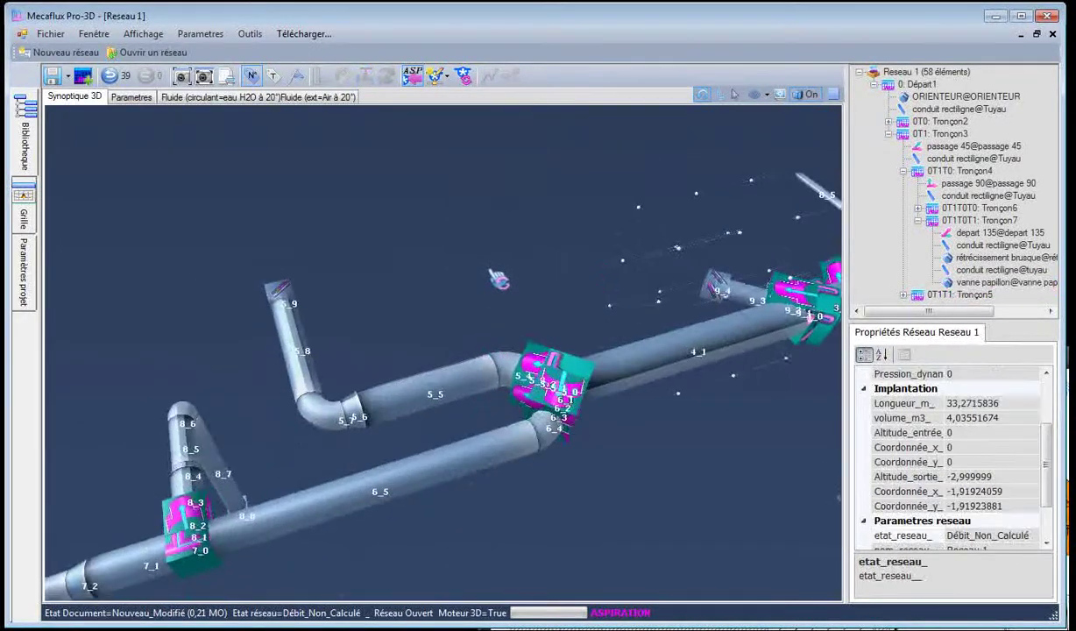
scroll(587, 274, up, 5)
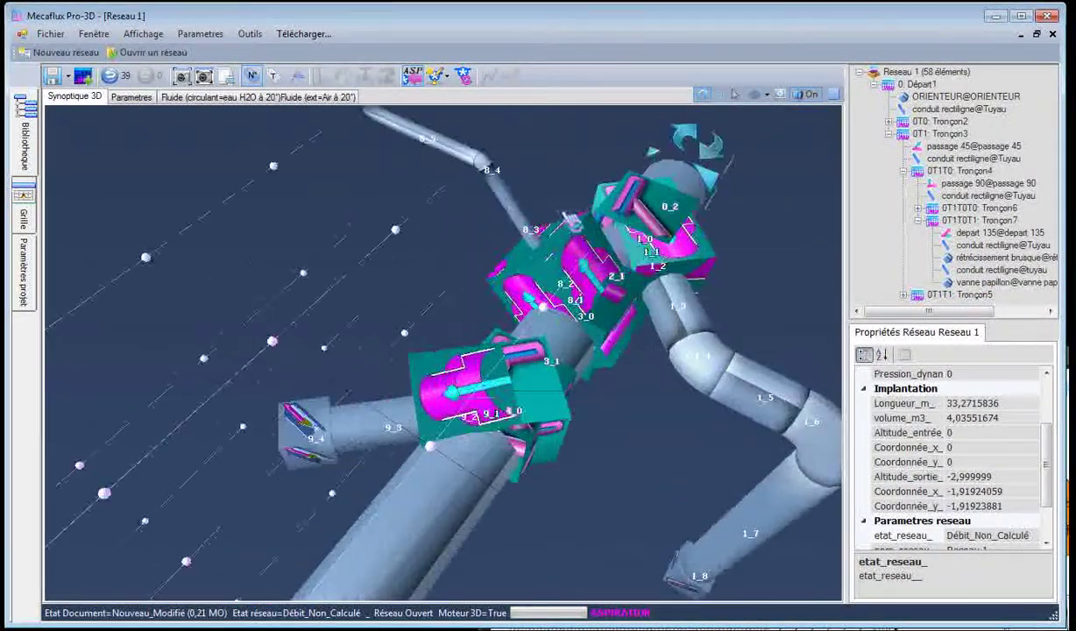
drag(473, 215, 386, 175)
click(298, 276)
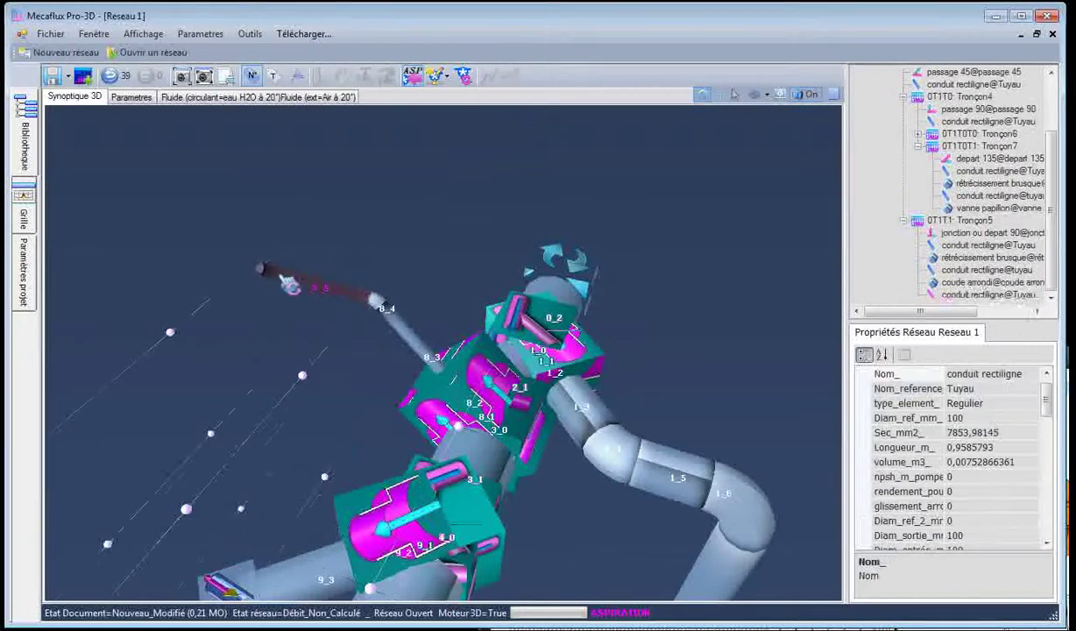
click(293, 363)
scroll(294, 363, down, 6)
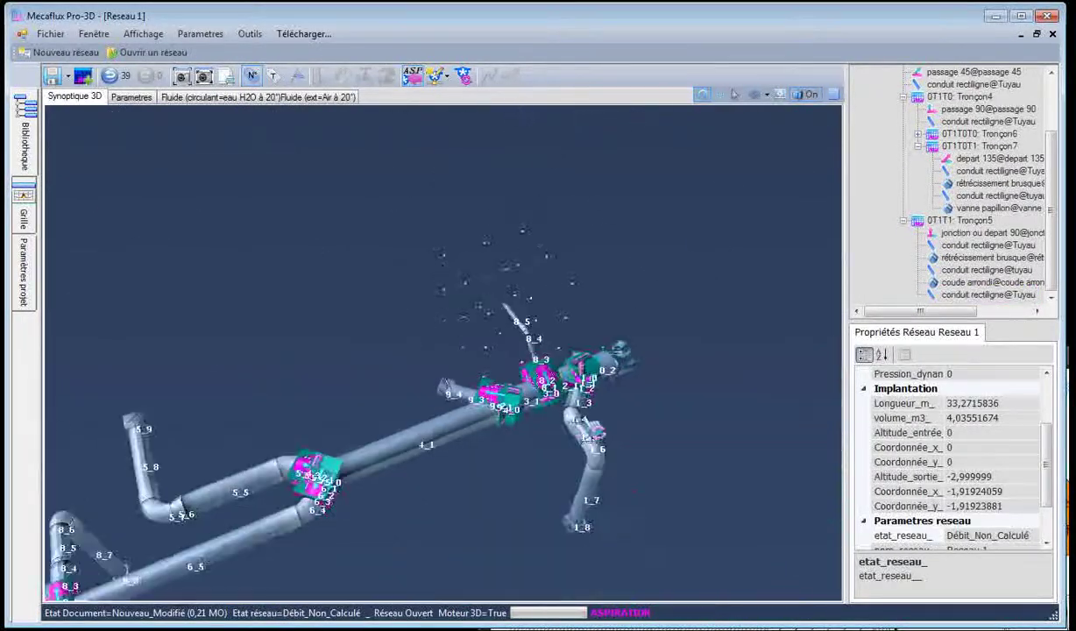
drag(499, 476, 431, 419)
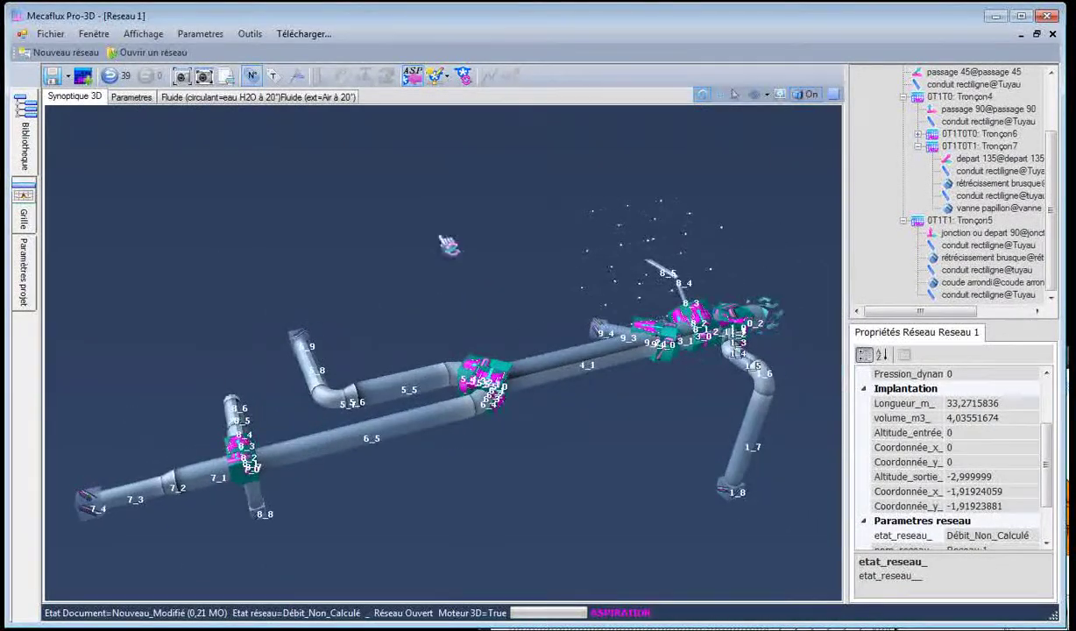
click(411, 77)
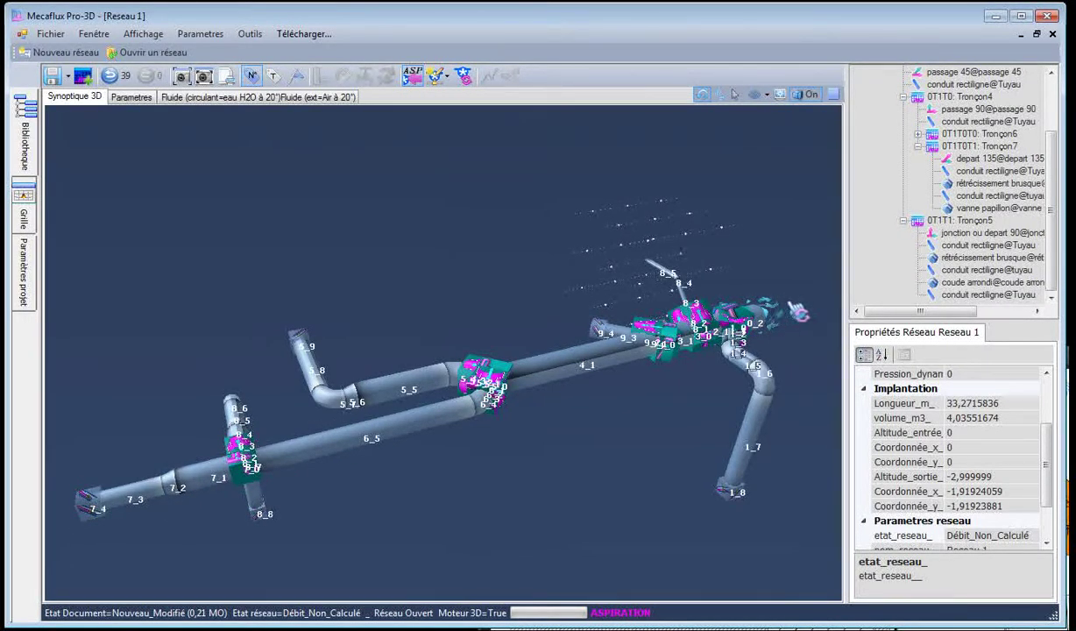
mouse_move(763, 305)
mouse_down()
mouse_move(808, 307)
mouse_move(776, 312)
mouse_up()
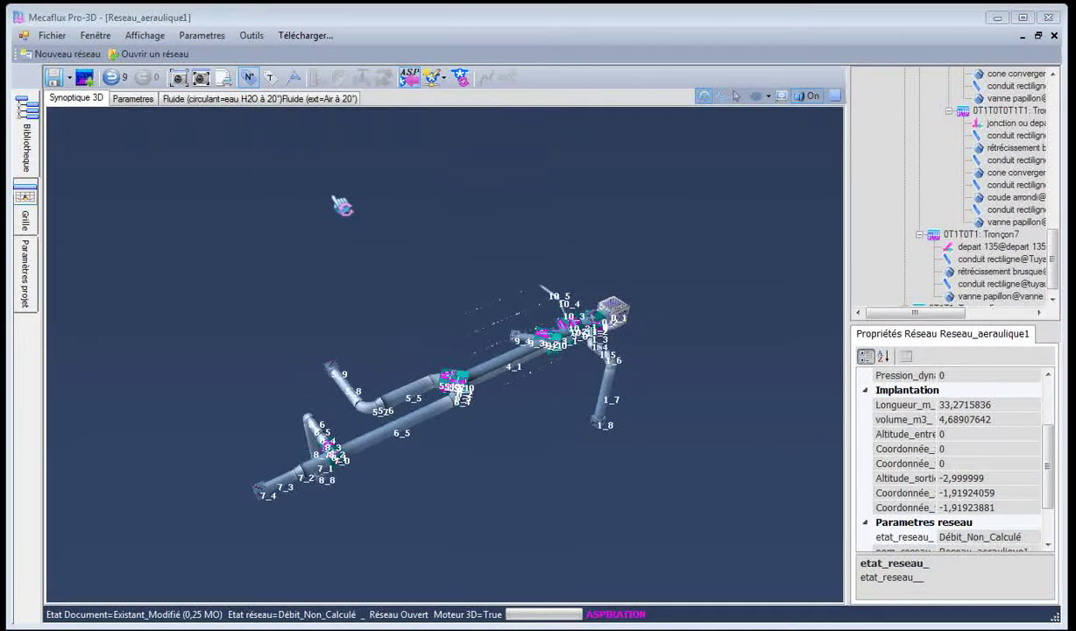
Open the circulating fluid for modification and select the gas Air at 20 °C
click(227, 99)
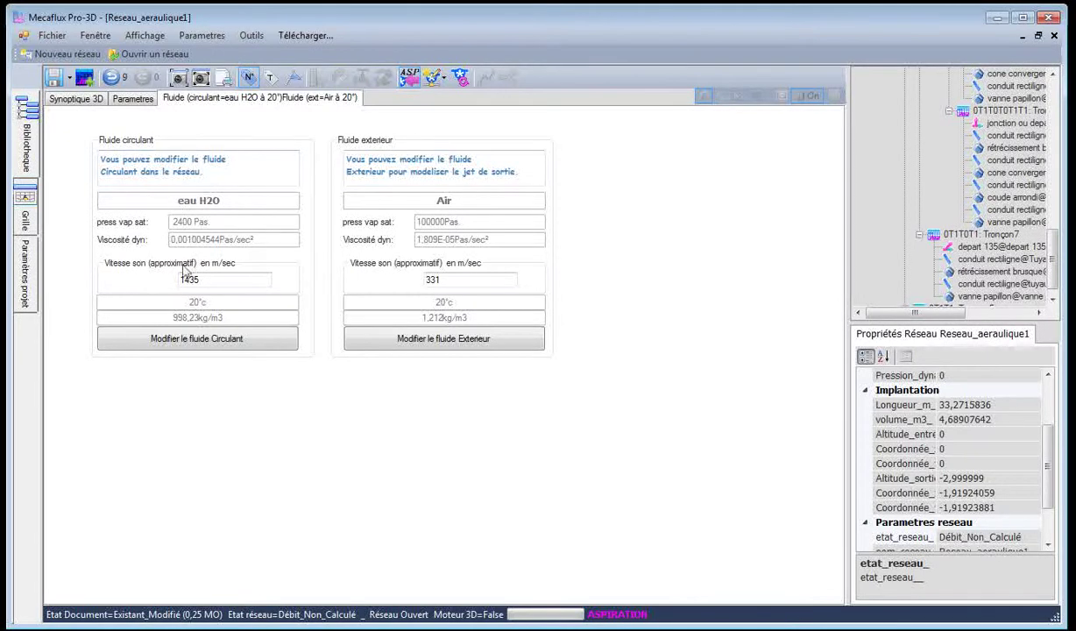
click(189, 345)
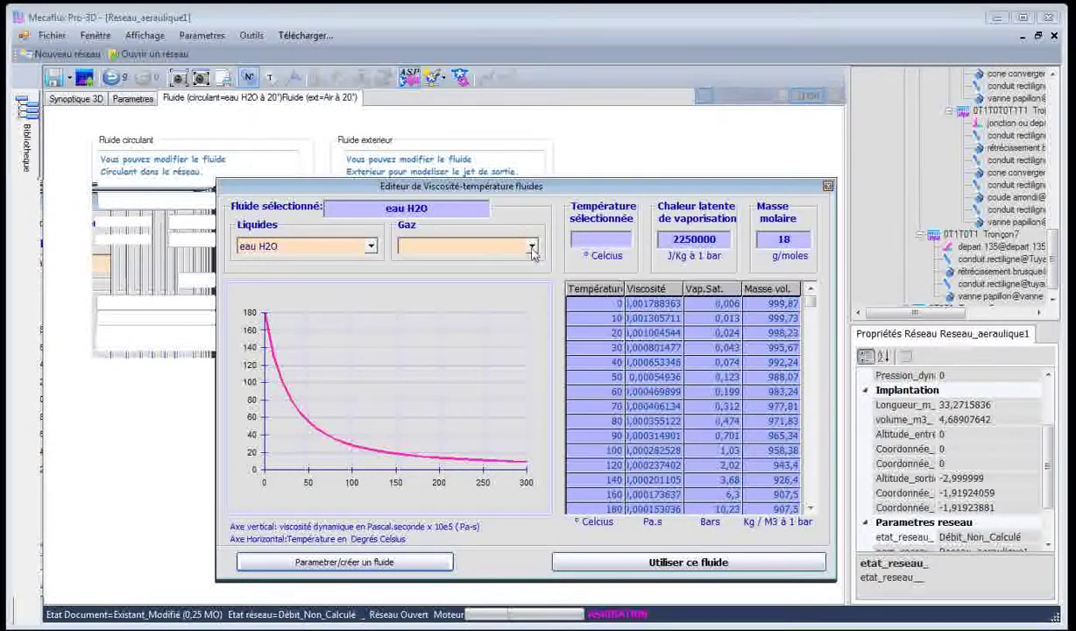
click(532, 248)
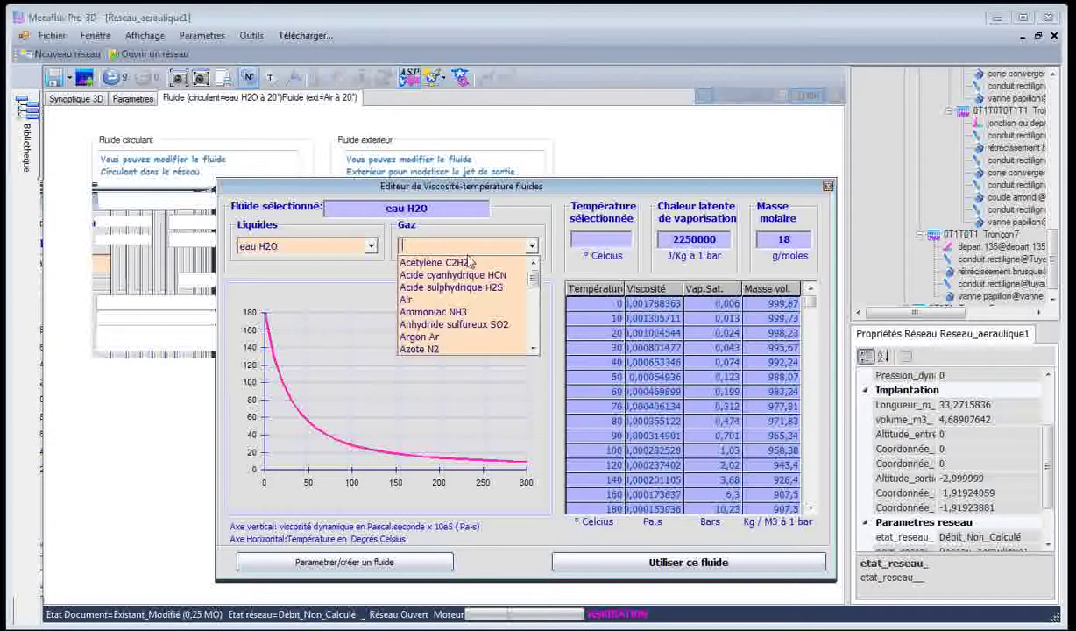
click(440, 299)
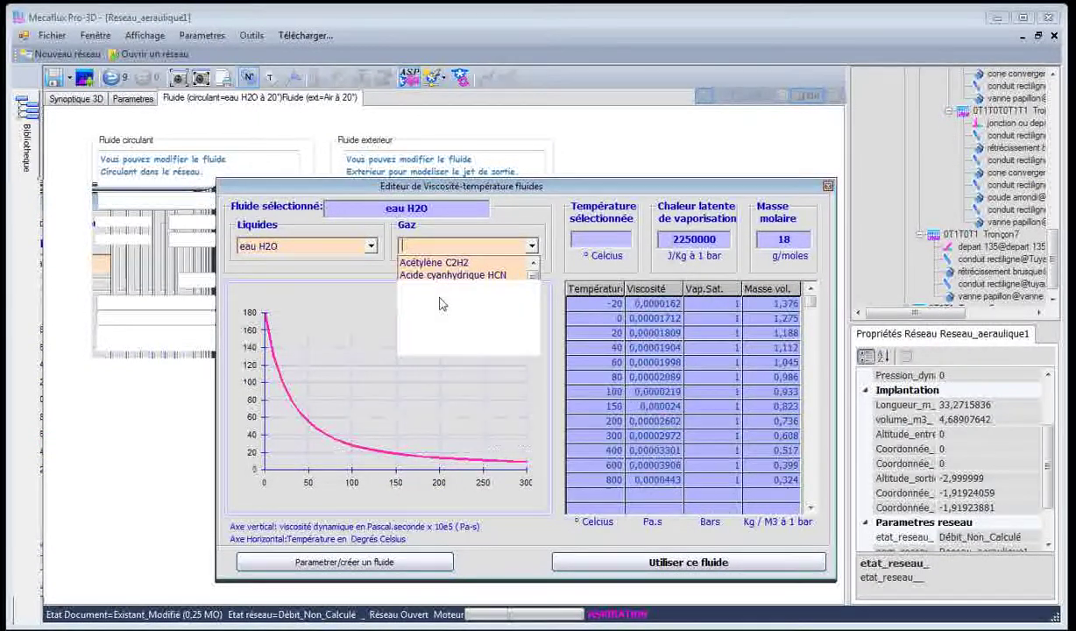
click(589, 333)
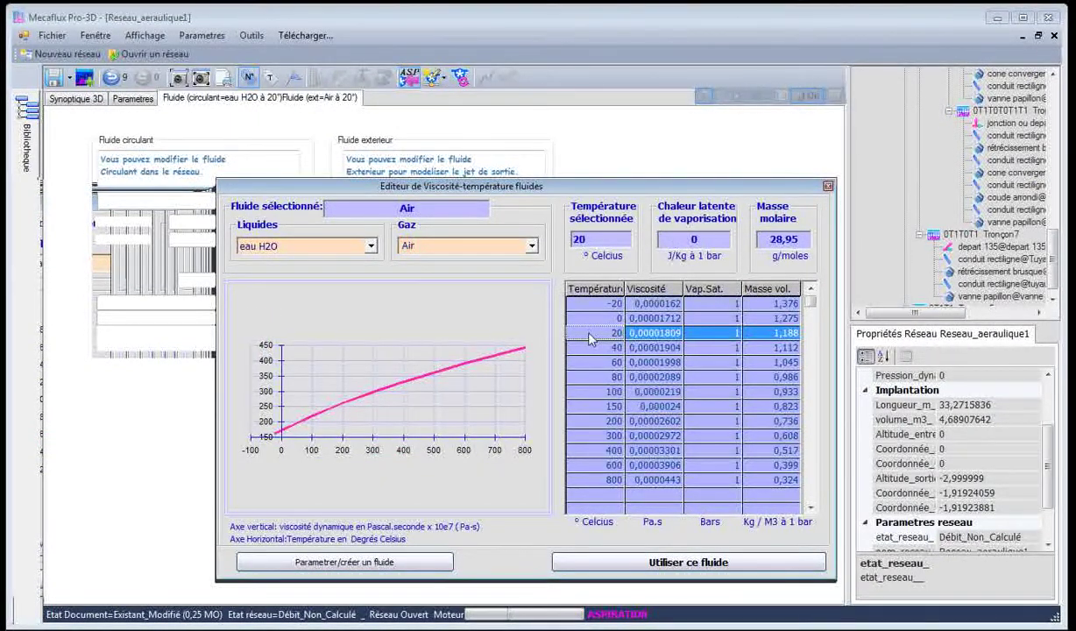
Apply the selected air as circulating fluid, using the atmospheric pressure calculated for an altitude of 0 m
click(604, 561)
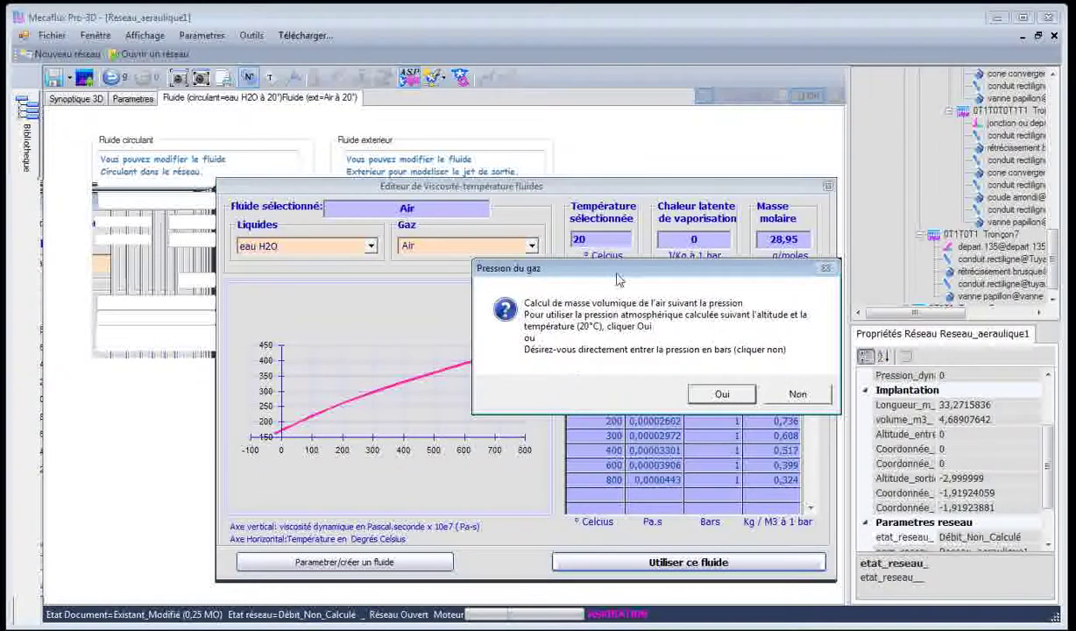
drag(582, 280, 541, 289)
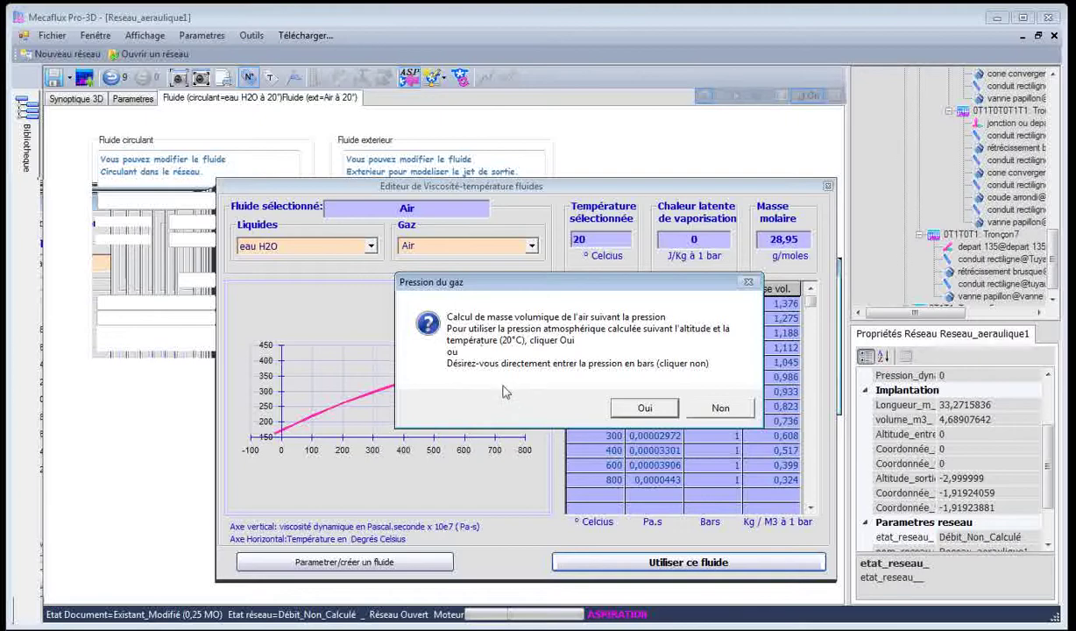
click(644, 409)
click(547, 236)
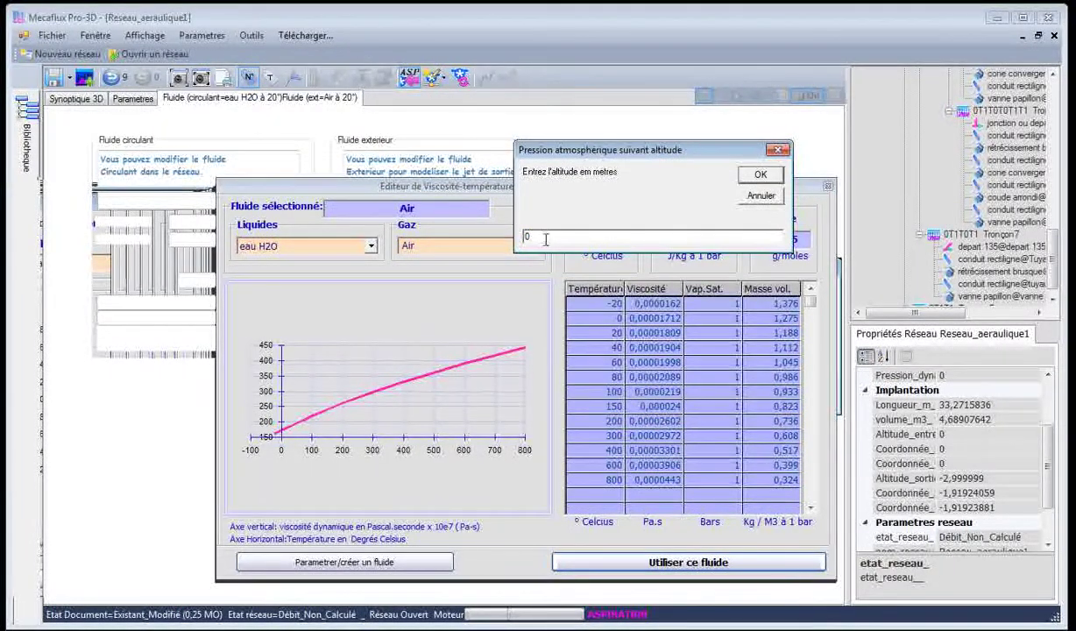
click(758, 174)
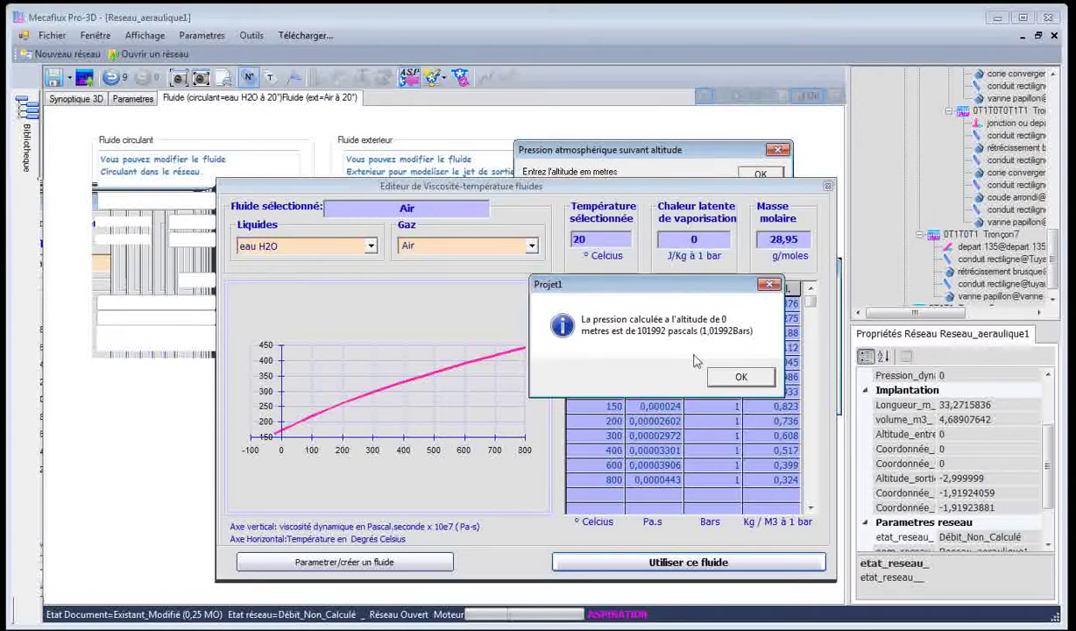
click(738, 378)
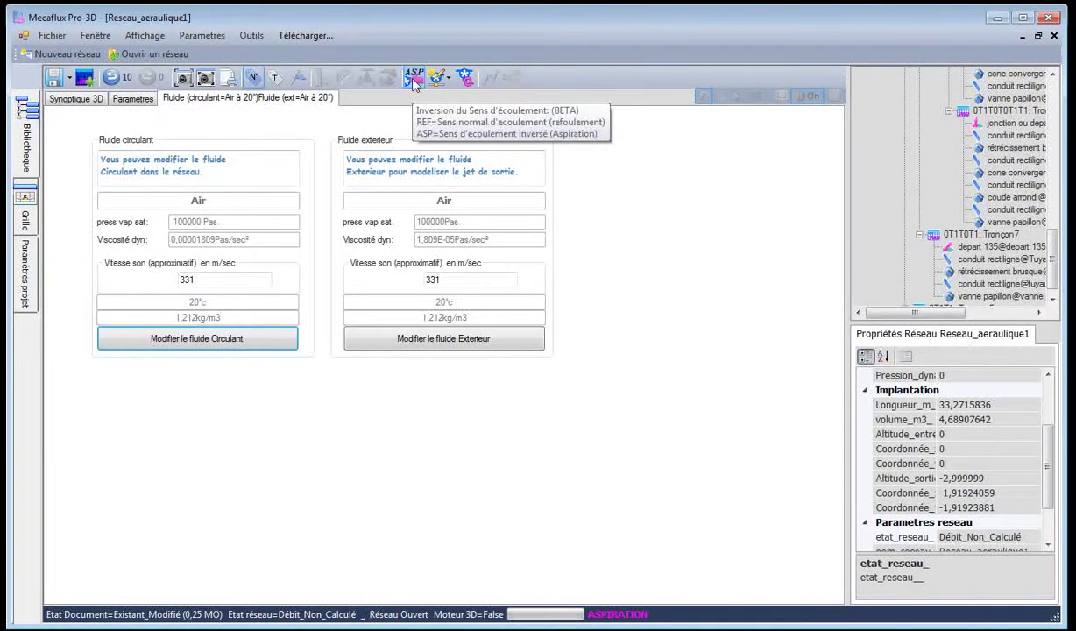
Return to the 3D network view and delete the test flow generator at the network inlet
click(88, 99)
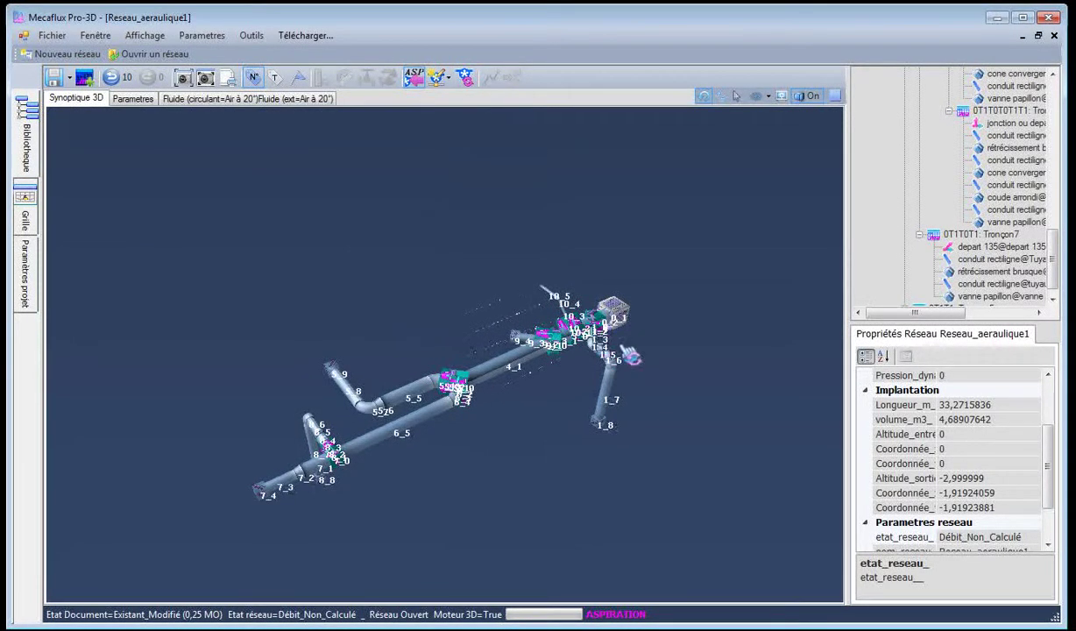
click(659, 307)
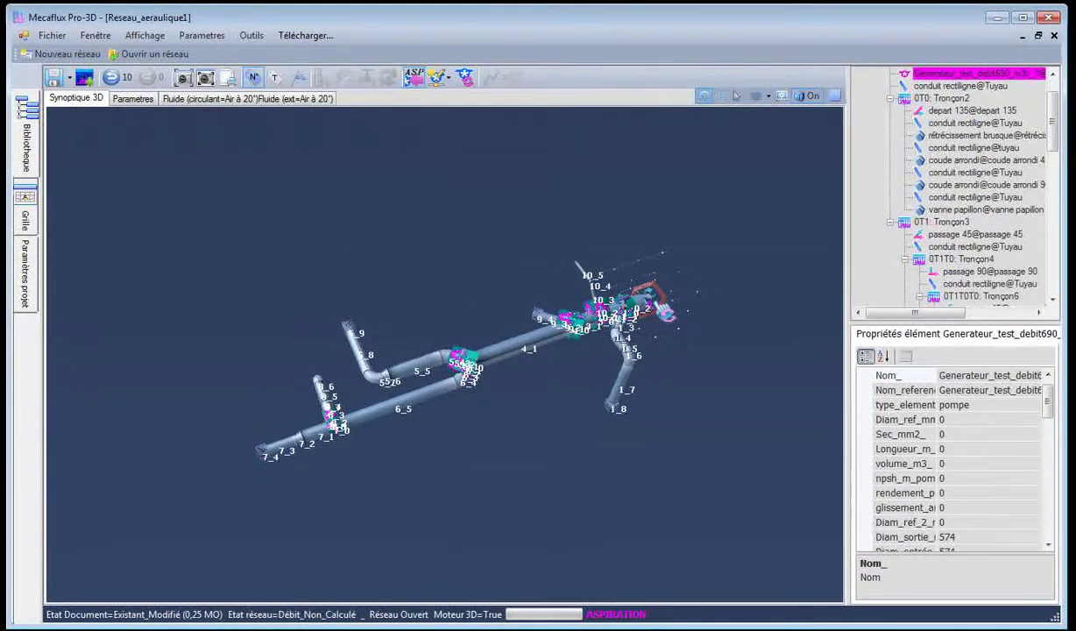
key(Delete)
drag(641, 344, 644, 347)
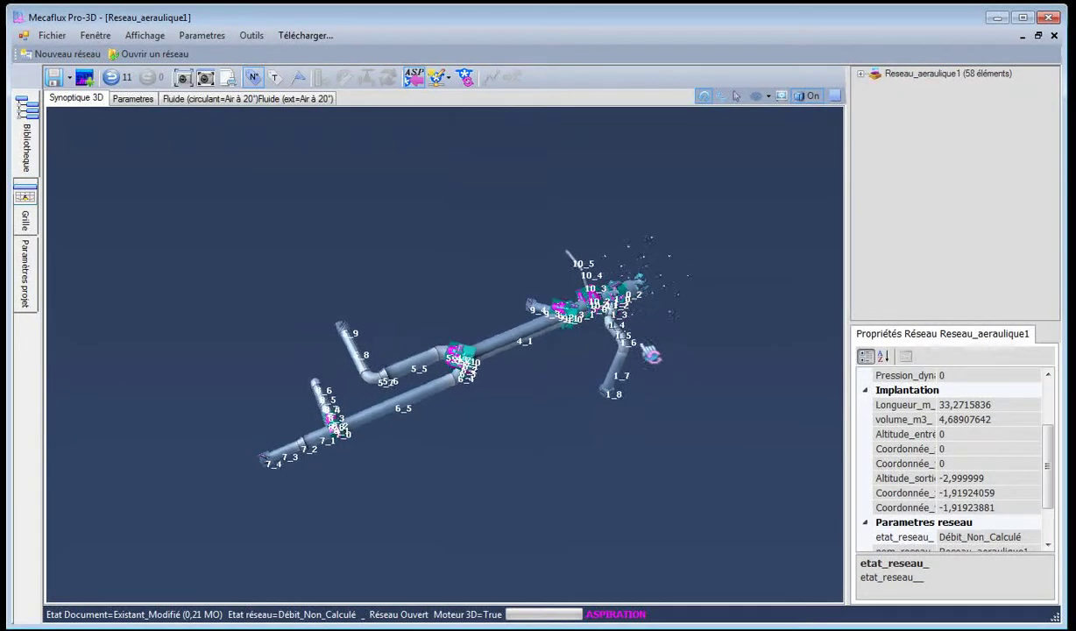
Check the diffuser flow on the duct plan, and test the network with a generator delivering 690 m3/h at the inlet
scroll(644, 332, up, 3)
scroll(532, 313, up, 4)
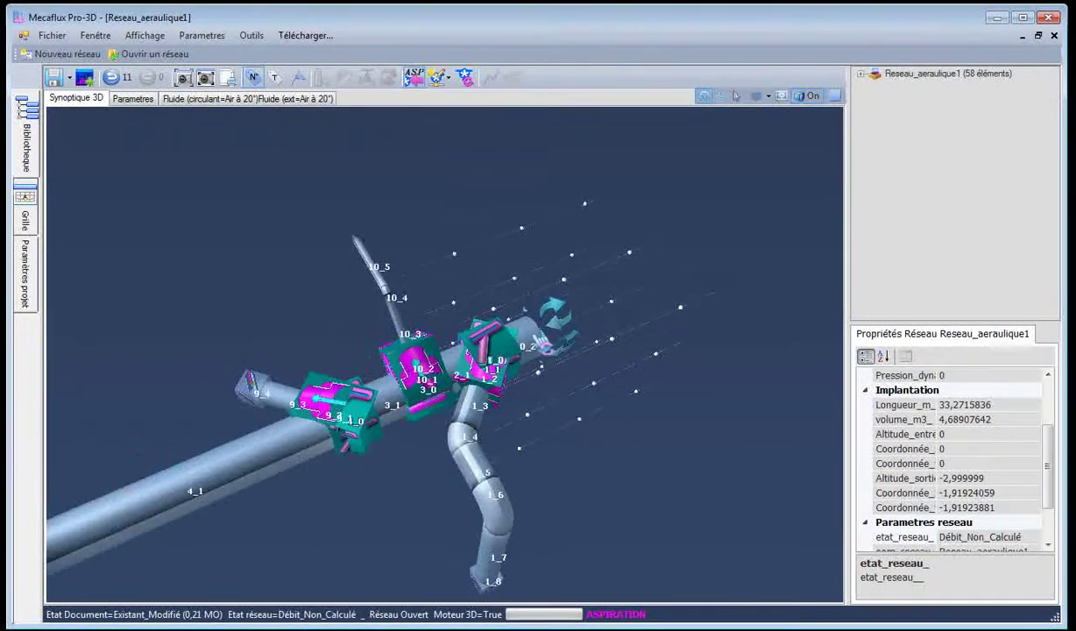
click(530, 345)
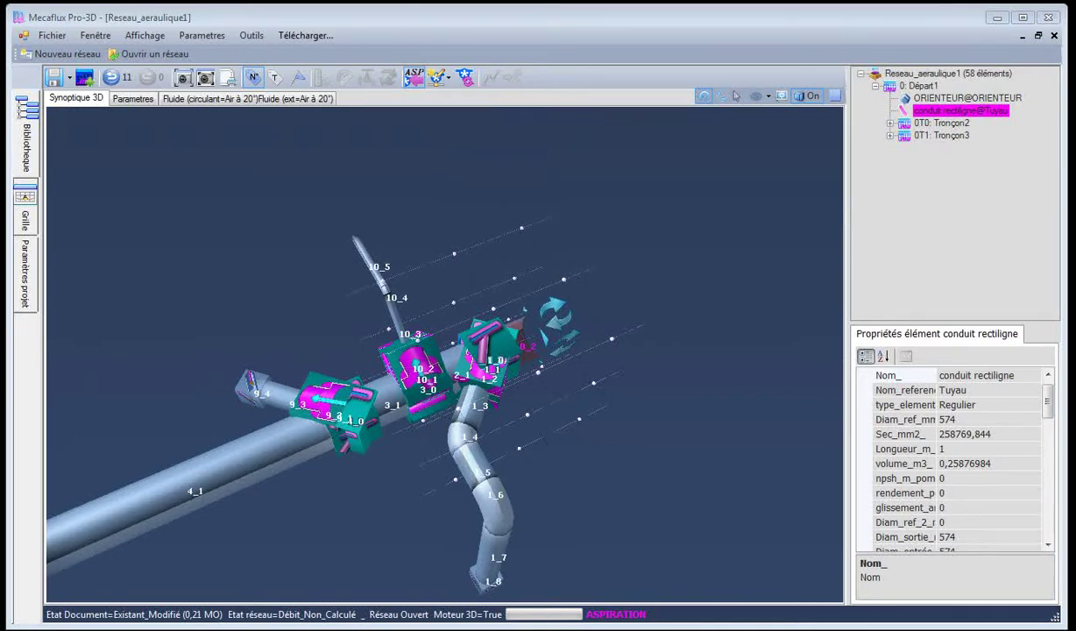
click(223, 629)
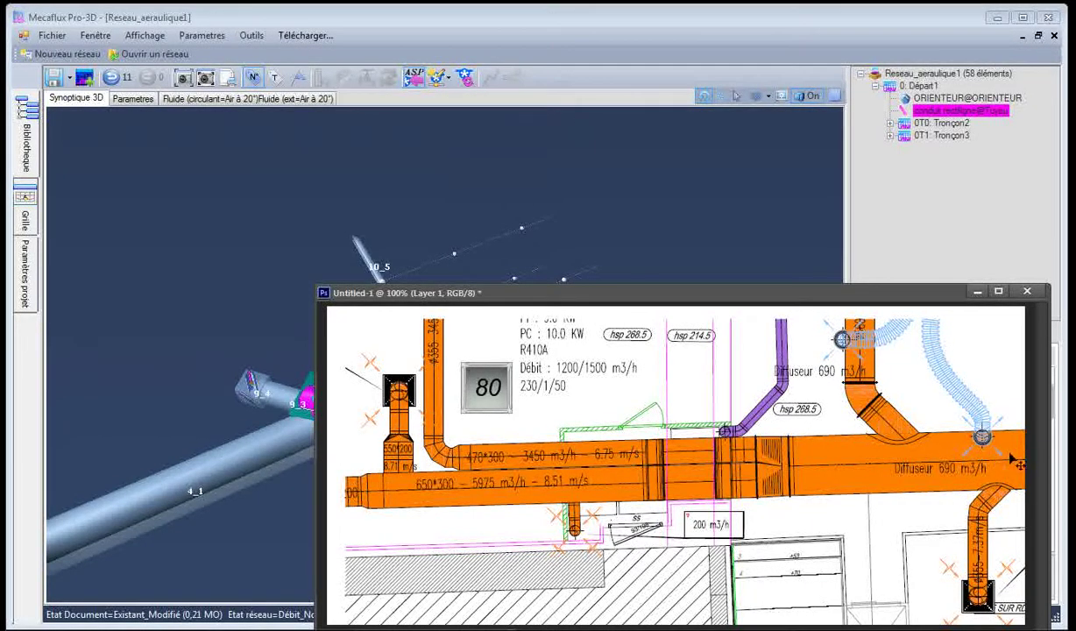
click(193, 280)
click(437, 81)
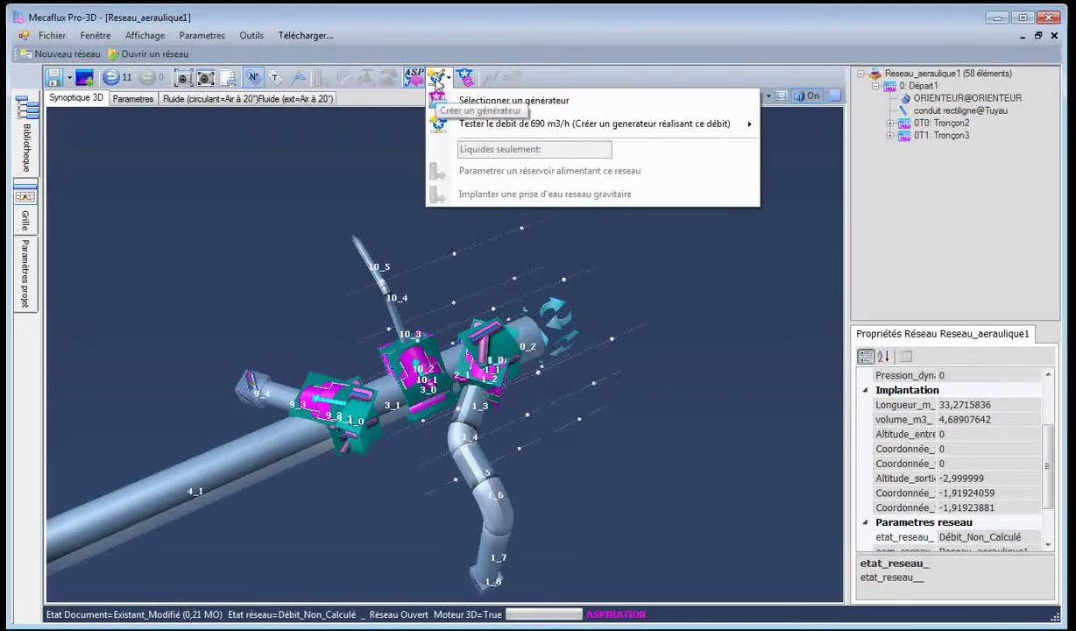
mouse_move(518, 128)
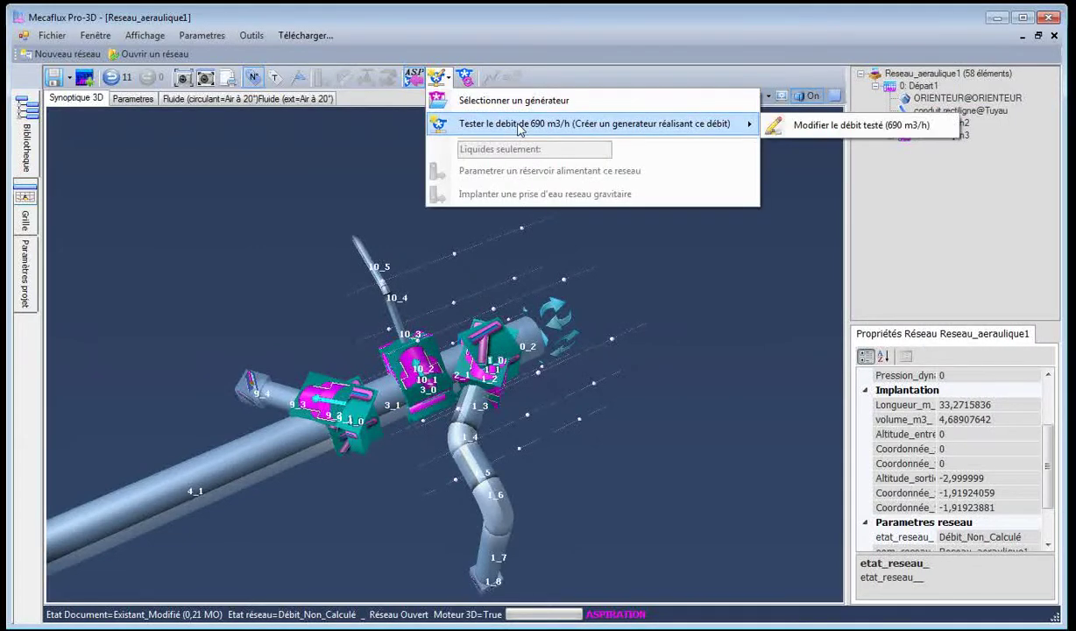
click(854, 128)
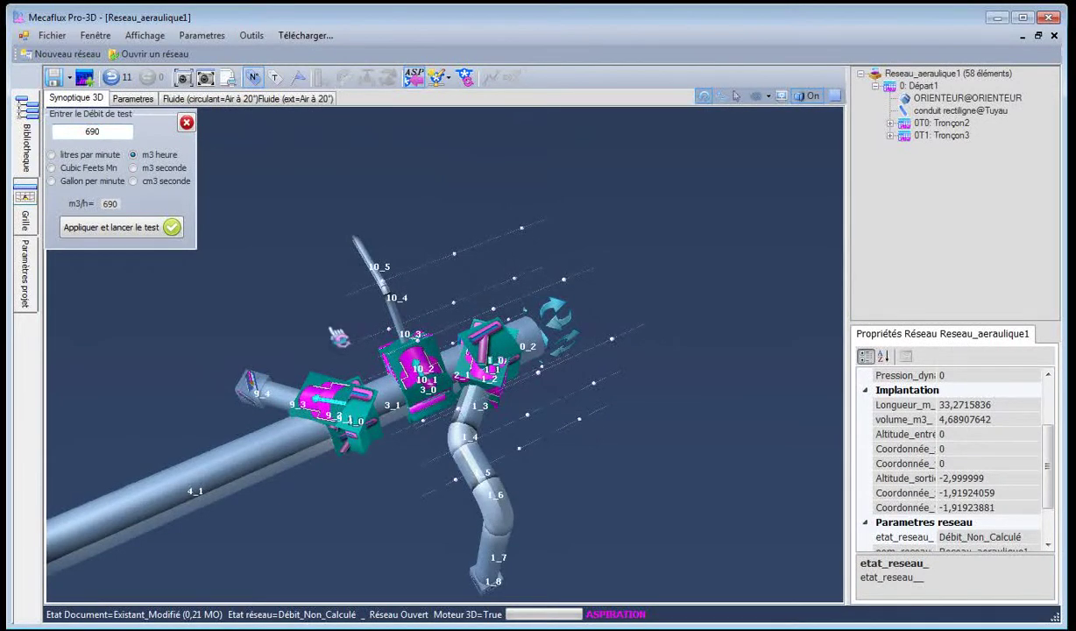
click(111, 229)
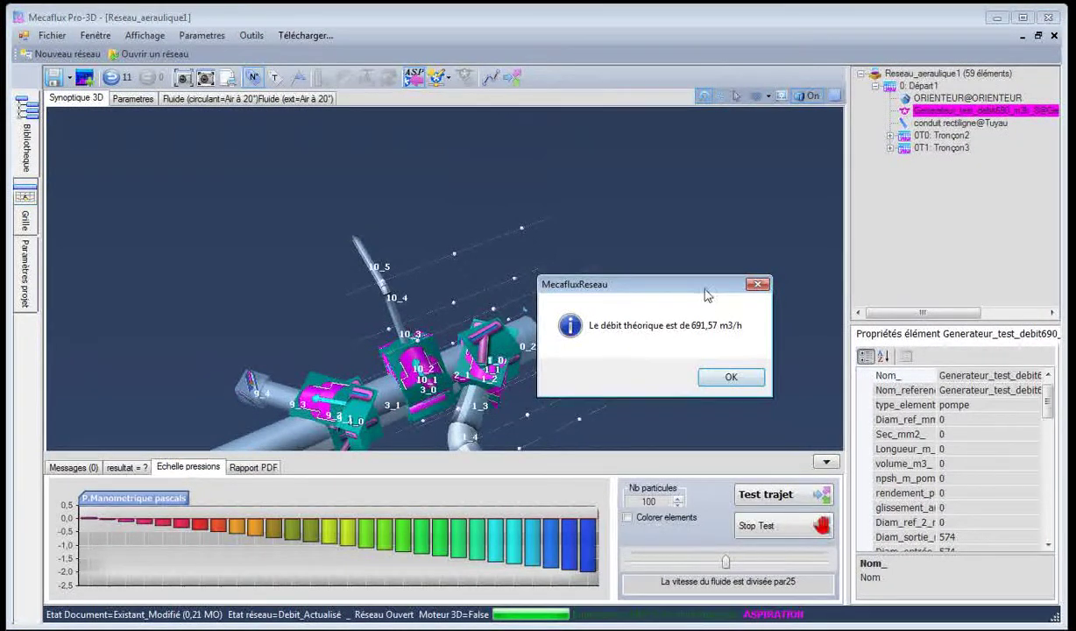
drag(704, 290, 749, 164)
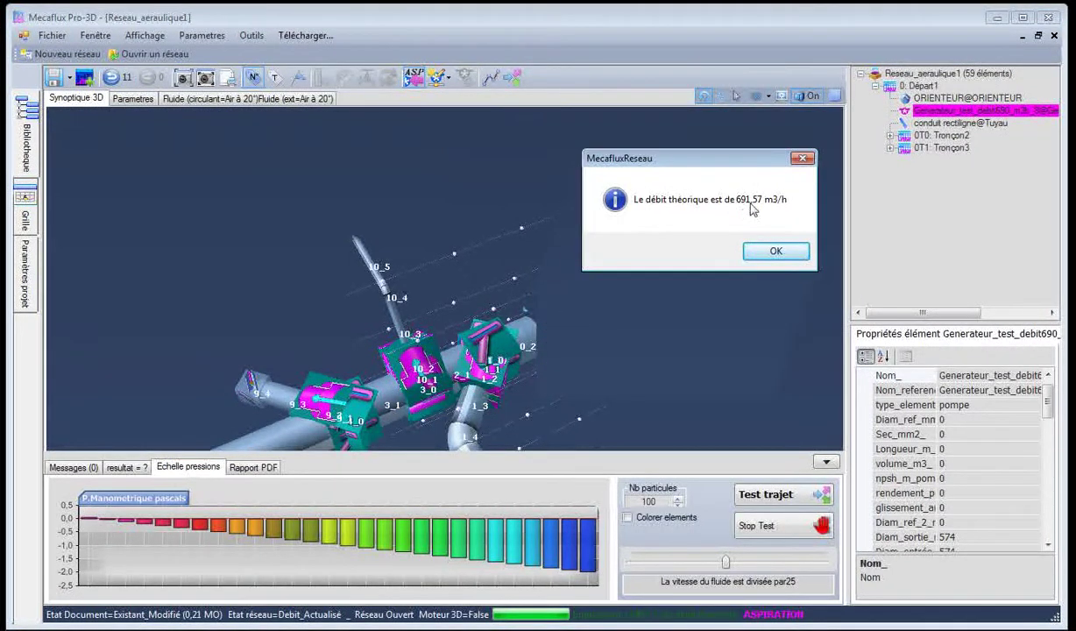
click(775, 253)
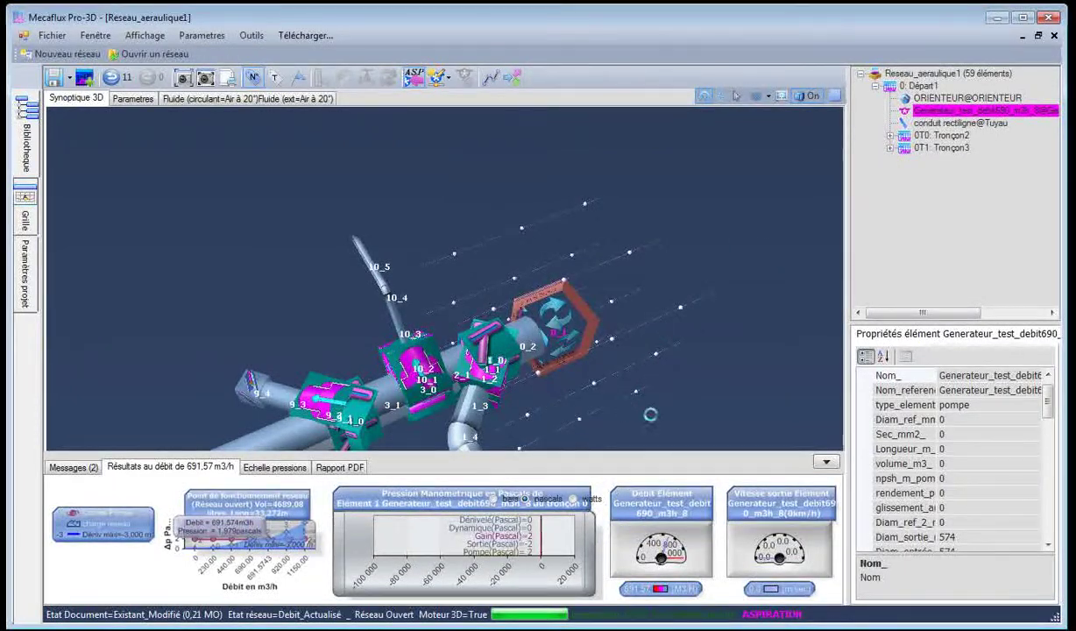
Examine the calculated flow, pressure and outlet velocity of the test generator and the adjoining straight conduit 0_2
drag(646, 333, 565, 324)
scroll(409, 388, down, 5)
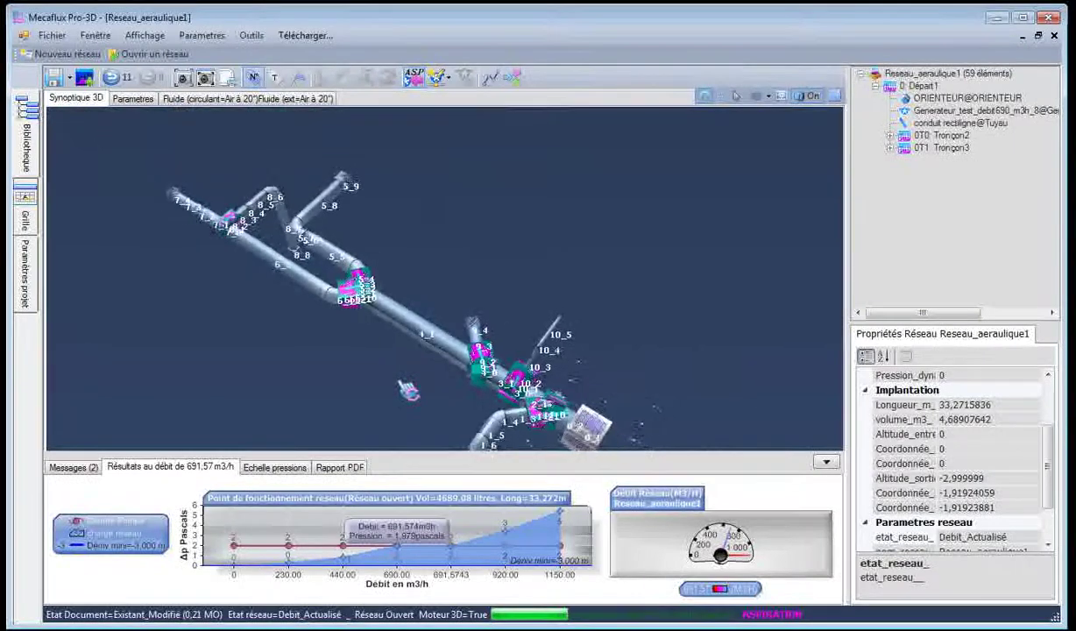
click(604, 437)
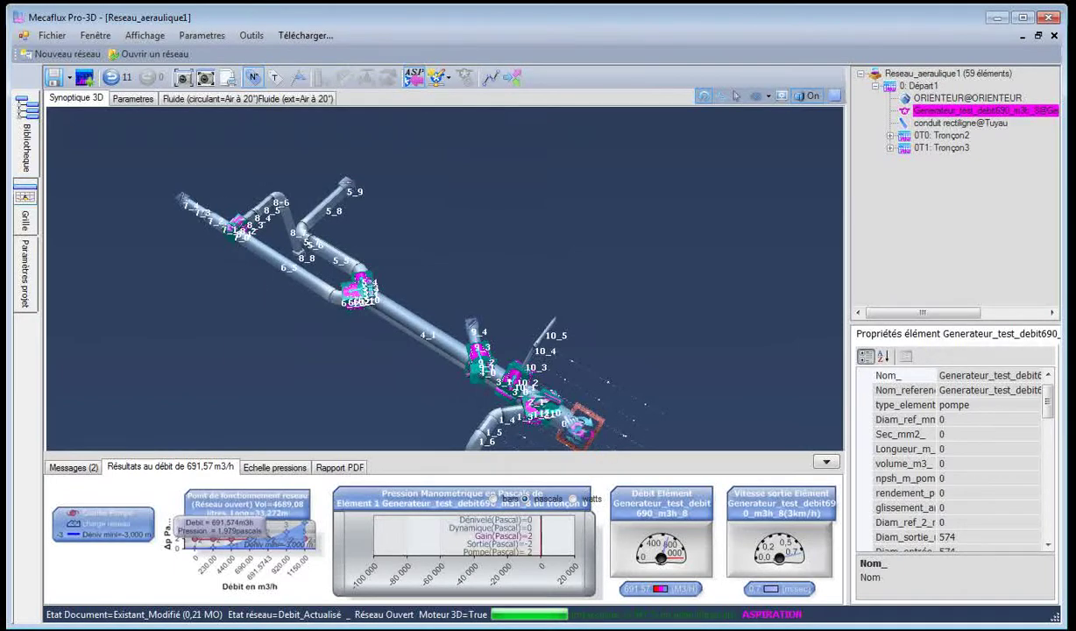
click(580, 427)
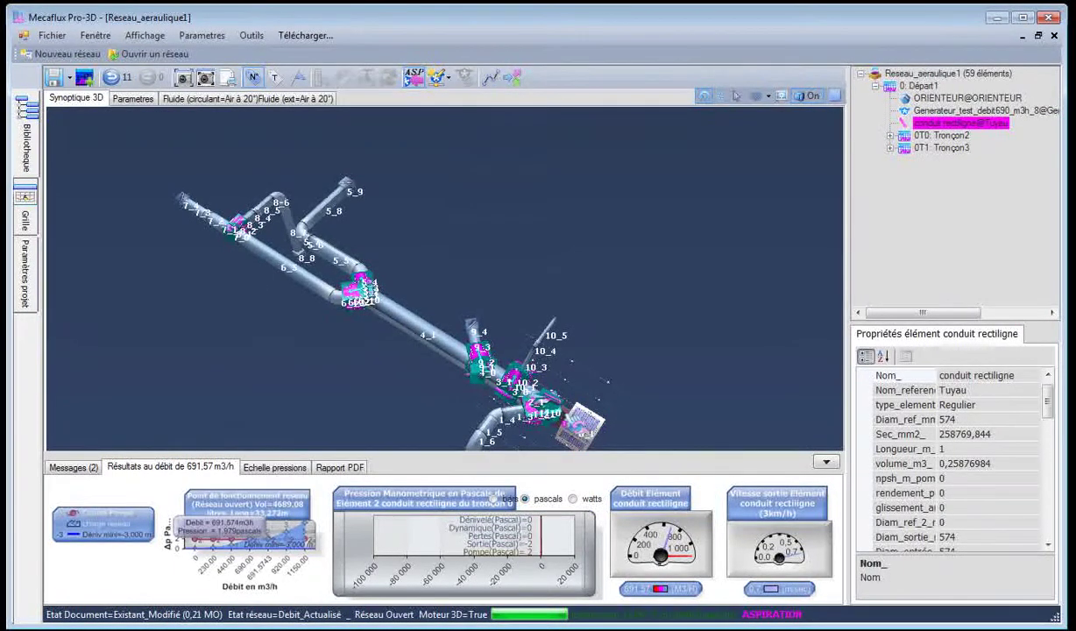
scroll(580, 427, up, 6)
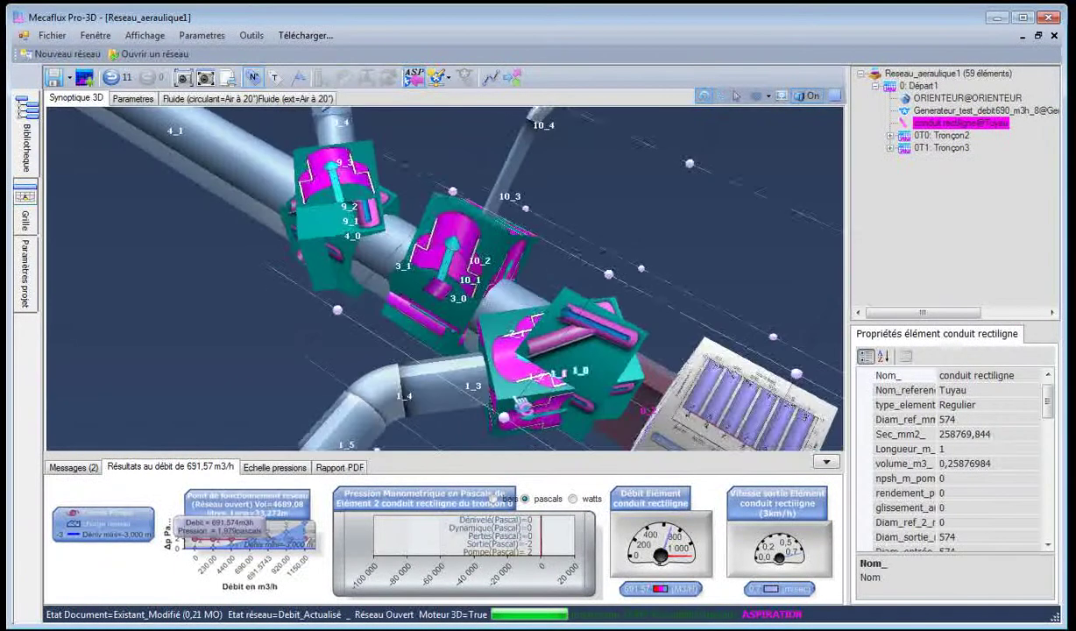
scroll(598, 403, down, 2)
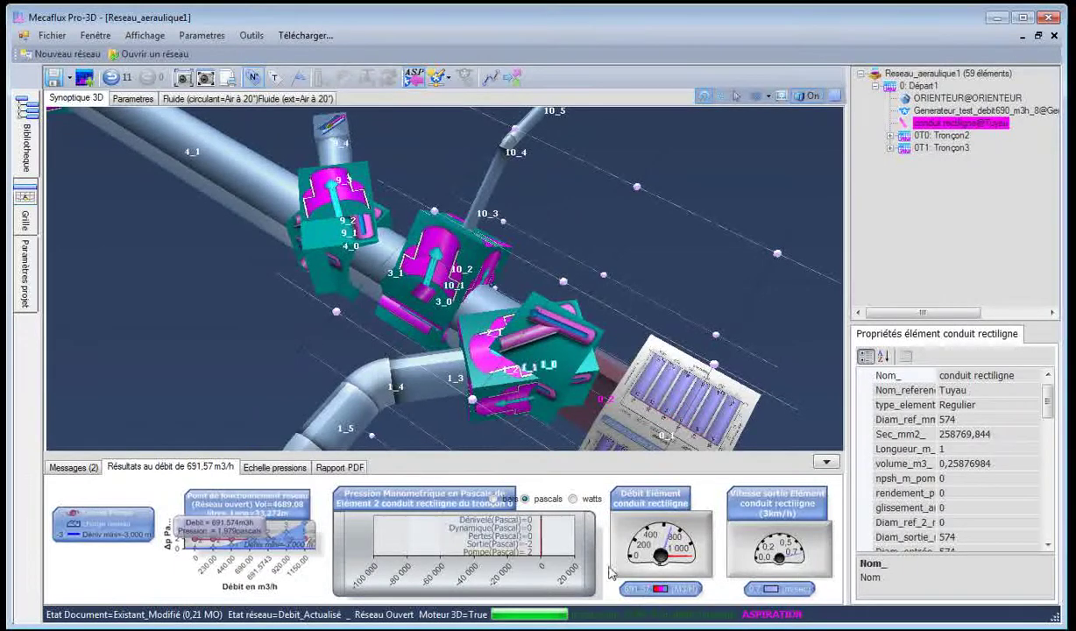
Read the flow and velocity results of the straight conduits along the main duct and branches, ending at butterfly valve 5_9
click(429, 417)
click(422, 394)
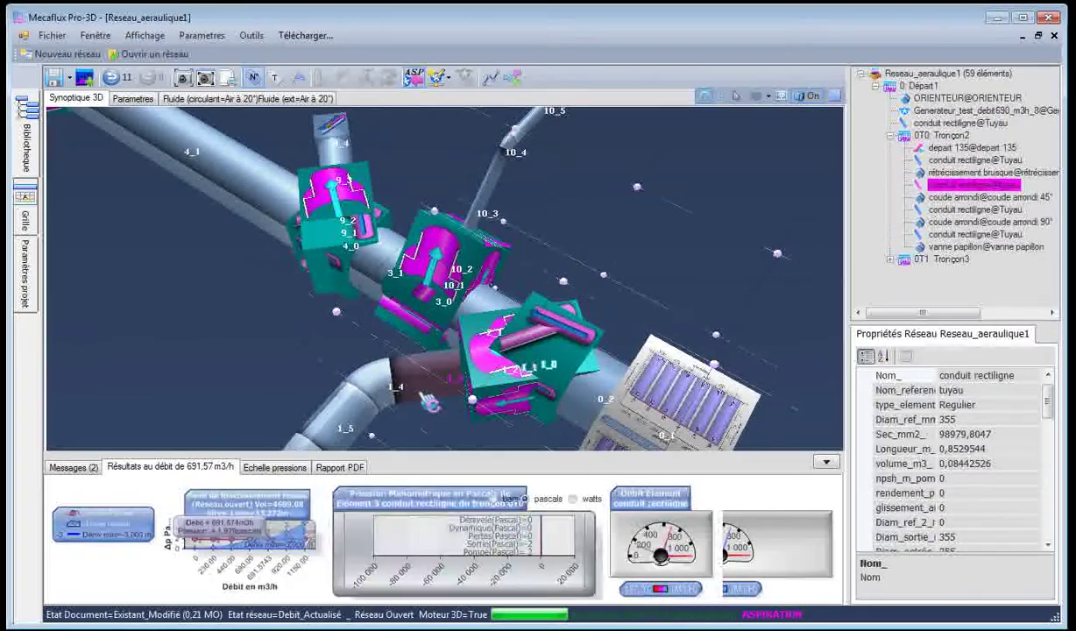
click(517, 346)
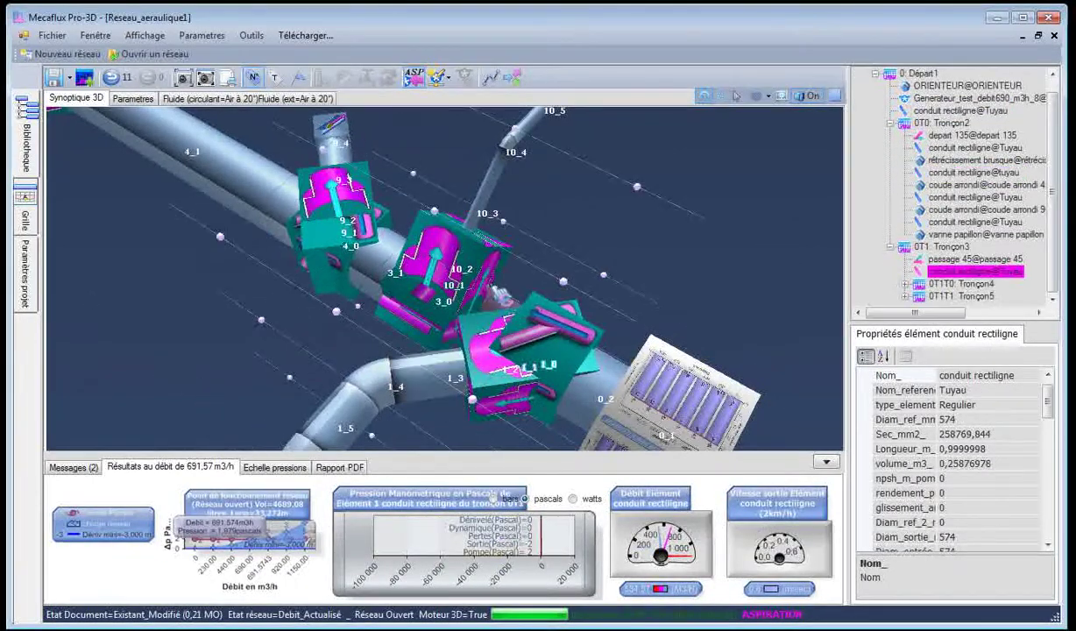
click(493, 190)
click(377, 252)
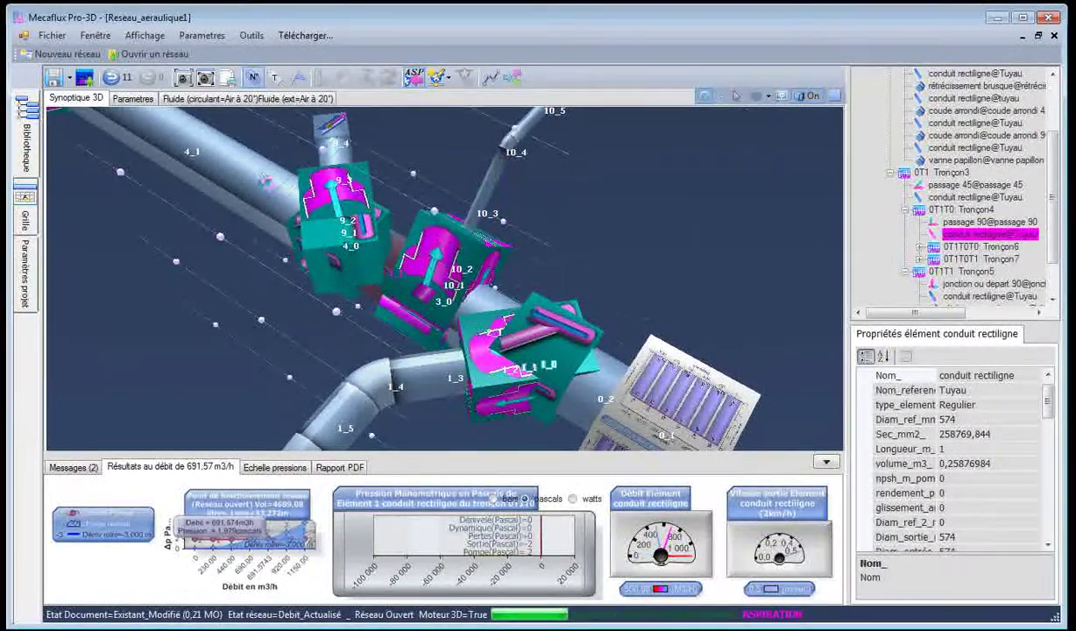
click(250, 171)
scroll(219, 206, down, 3)
scroll(221, 208, down, 3)
middle_drag(161, 130, 193, 158)
click(222, 216)
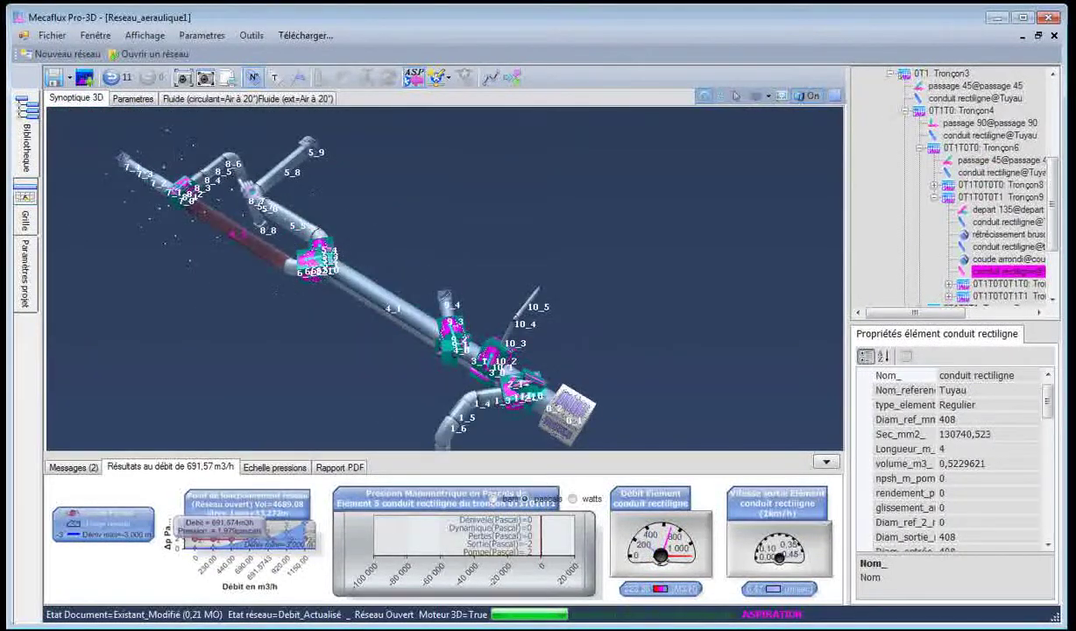
click(248, 182)
click(275, 172)
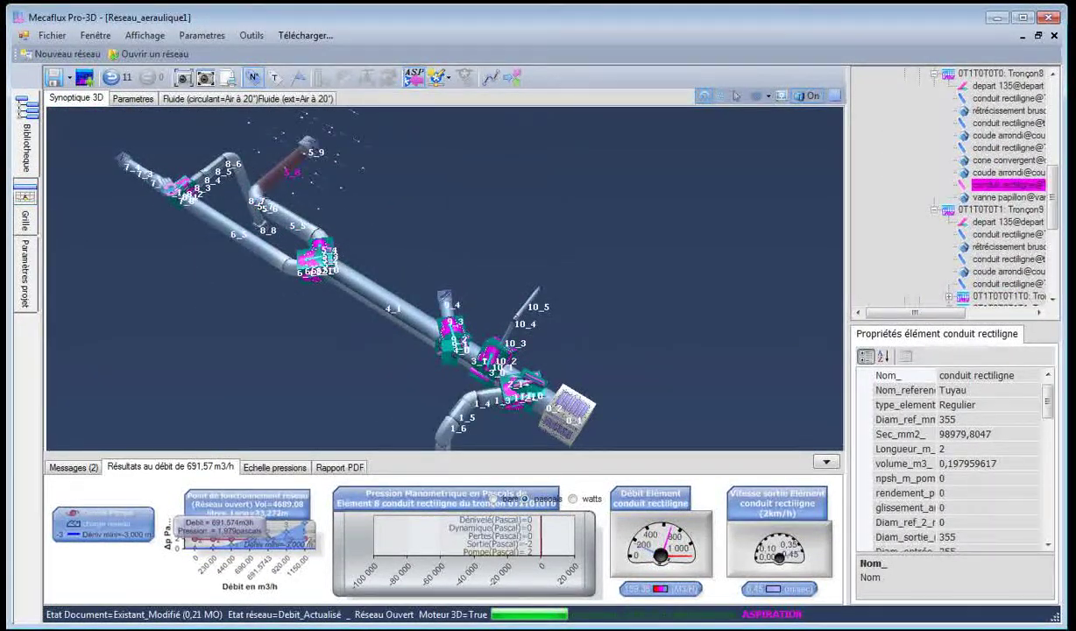
click(165, 183)
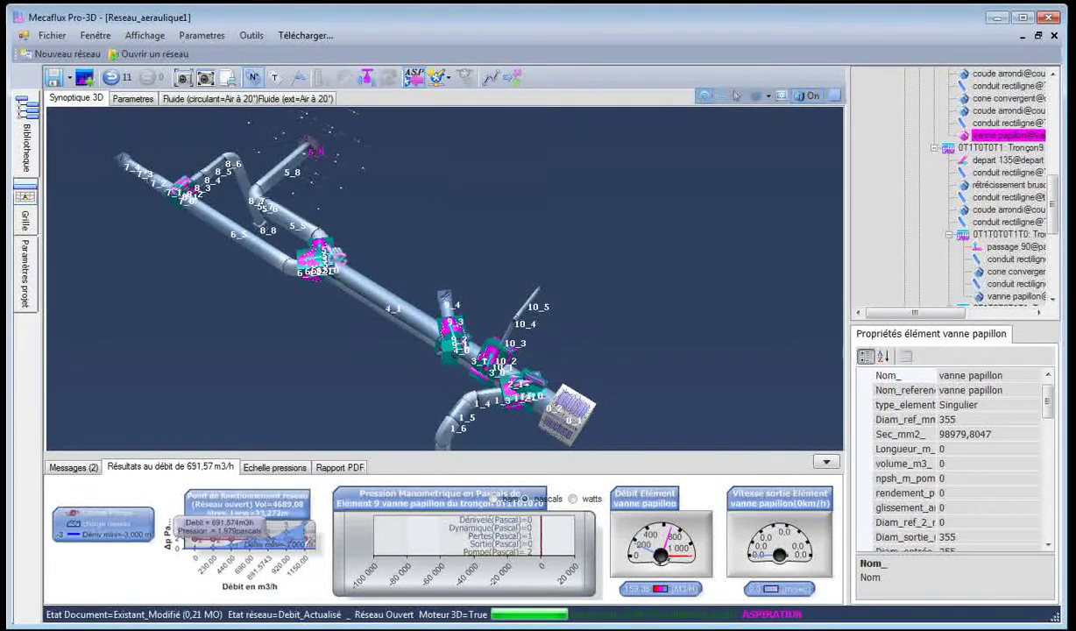
Display the pressure scale and colour the elements by gauge pressure to inspect the distribution across the whole network
drag(333, 349, 325, 397)
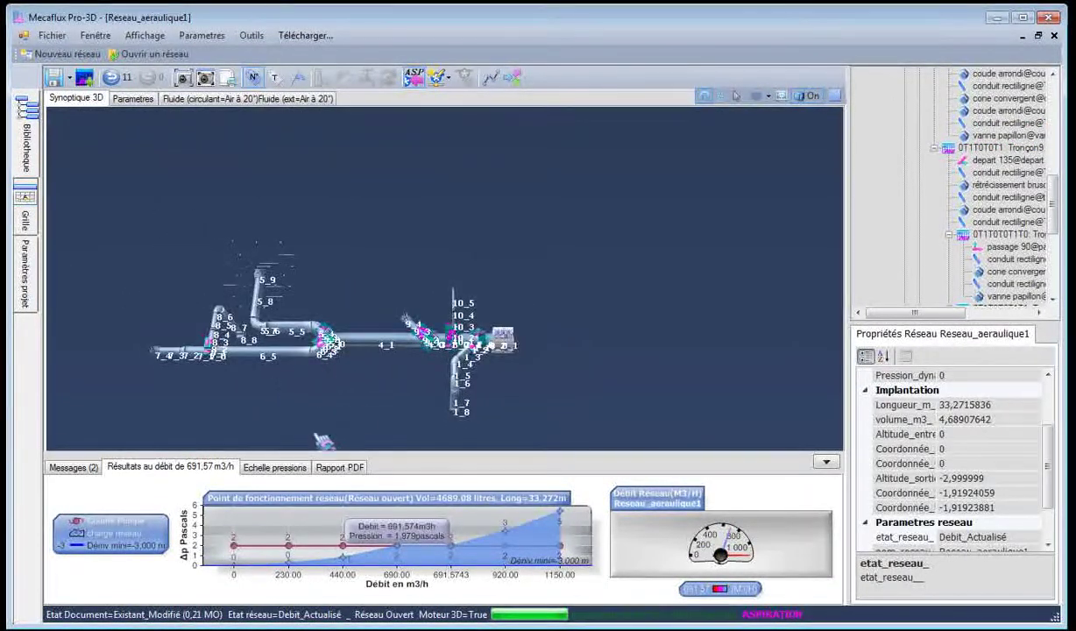
click(274, 467)
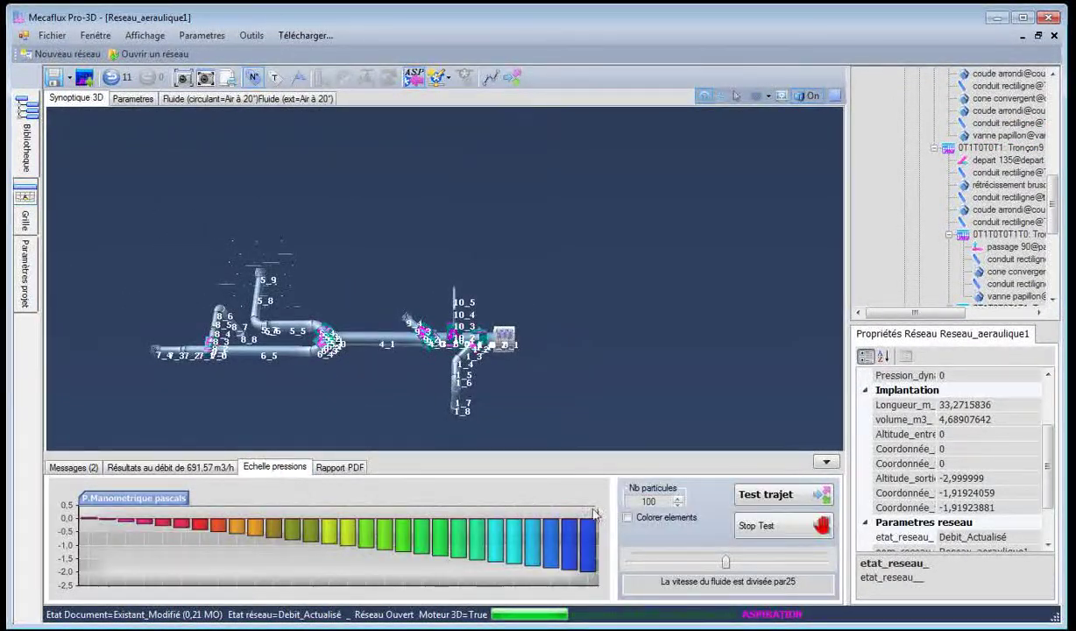
click(627, 518)
drag(298, 385, 355, 467)
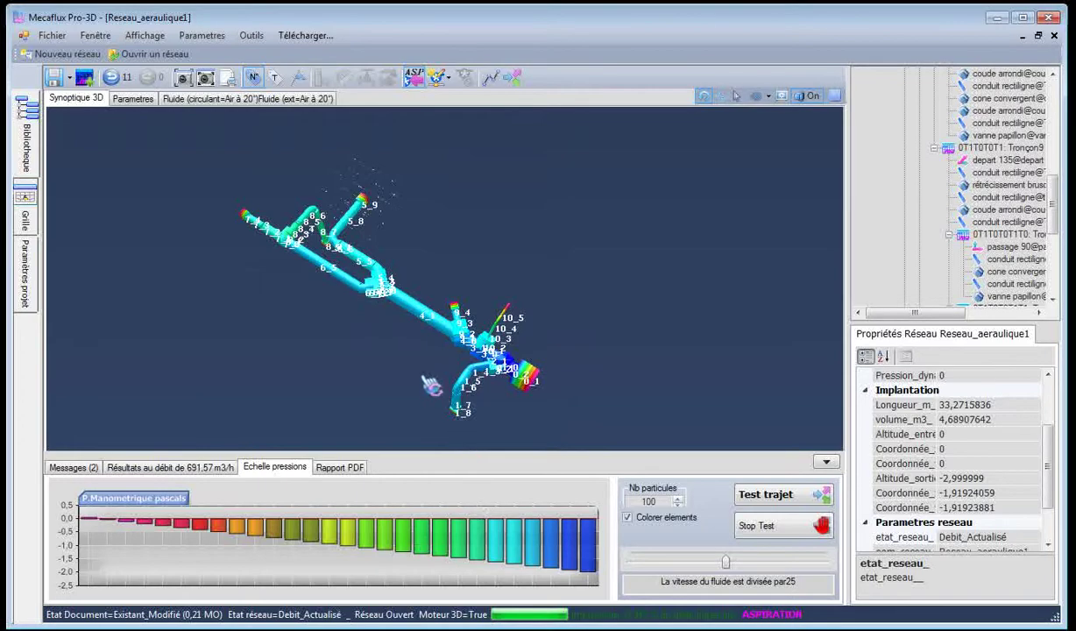
scroll(430, 386, up, 5)
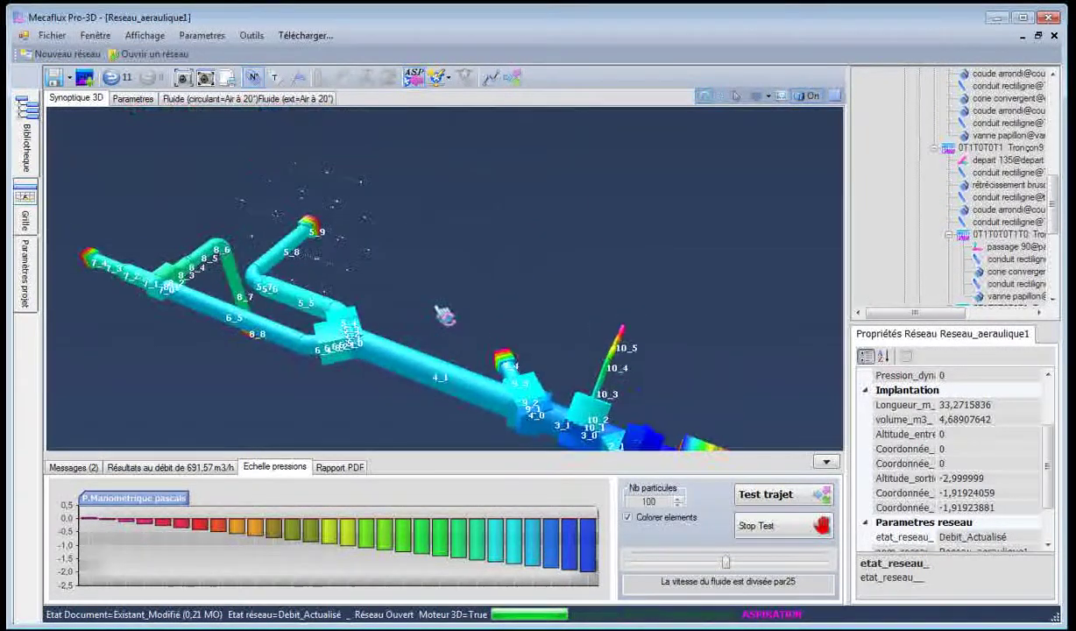
drag(444, 316, 559, 399)
scroll(571, 440, down, 1)
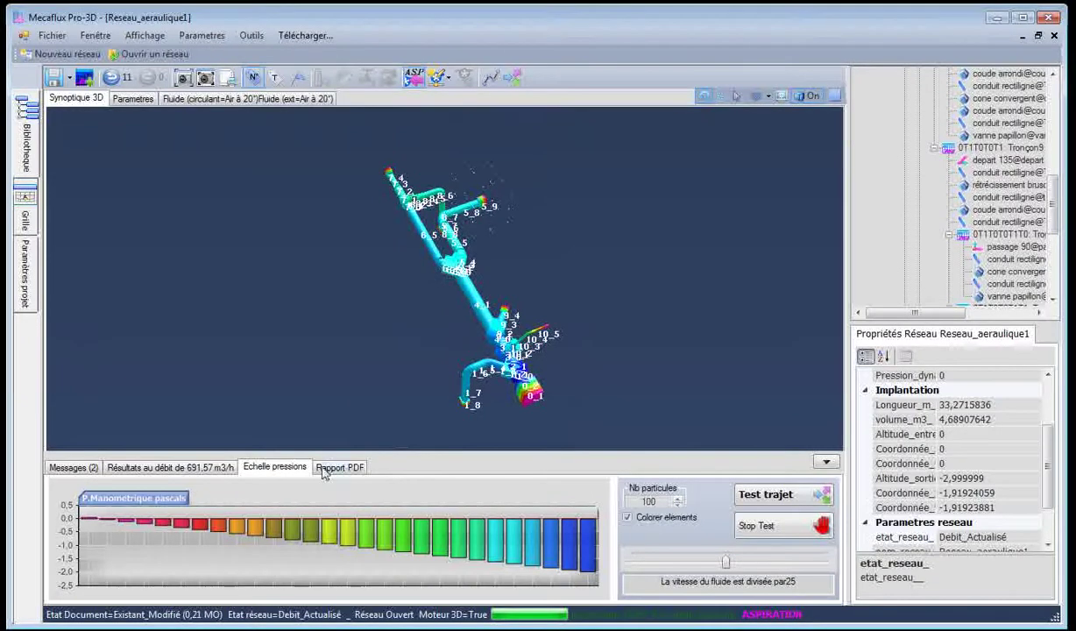
Run a path test with 1000 particles at real speed and element colouring off, stopping it after checking the flow results
click(626, 518)
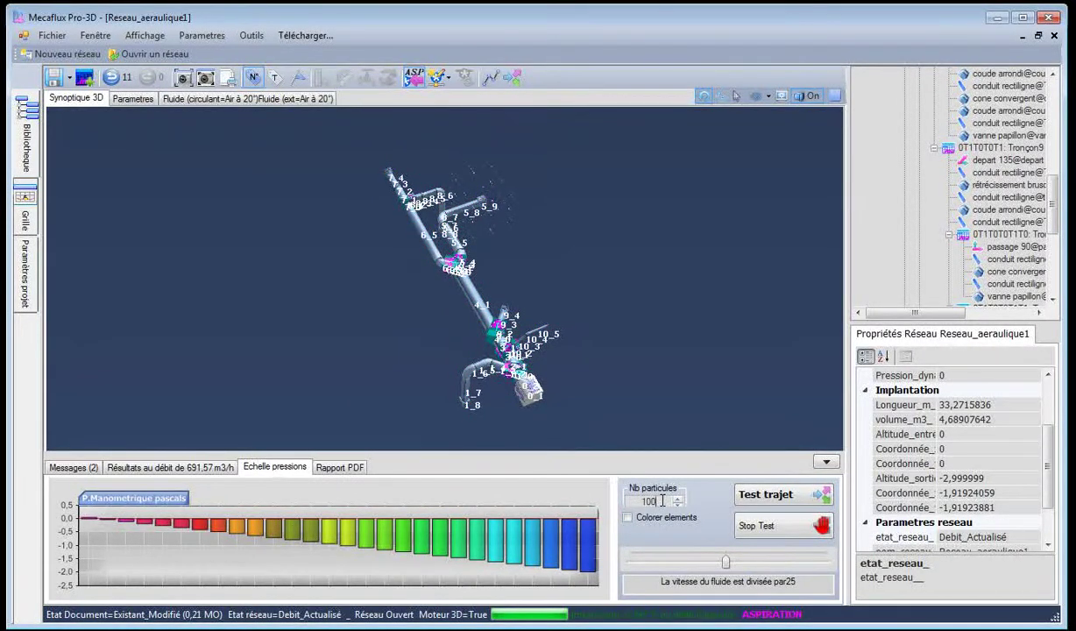
click(753, 503)
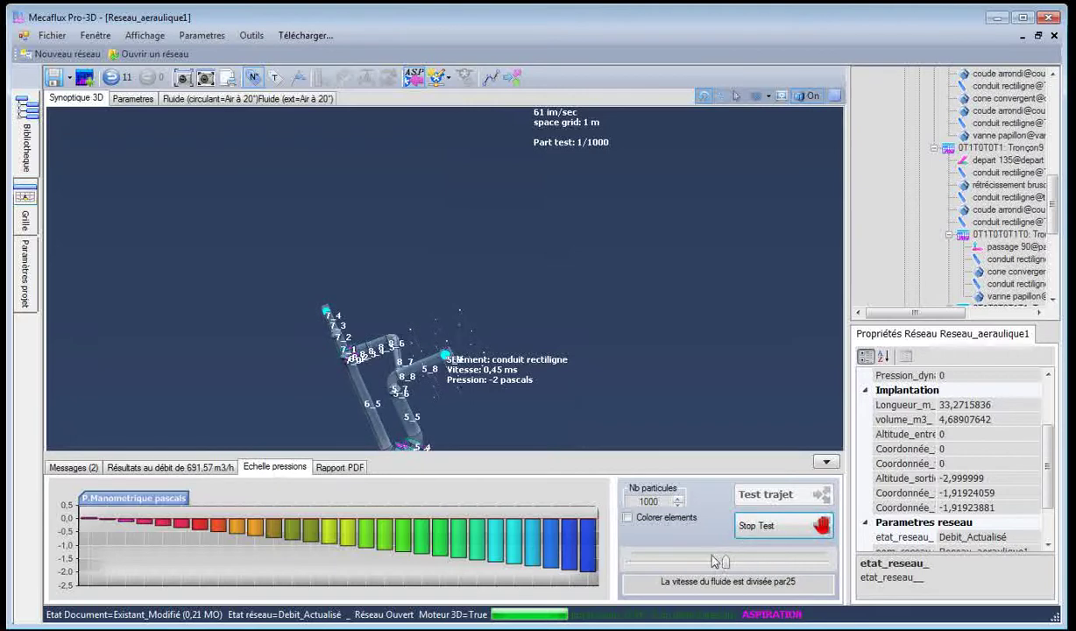
drag(726, 563, 630, 567)
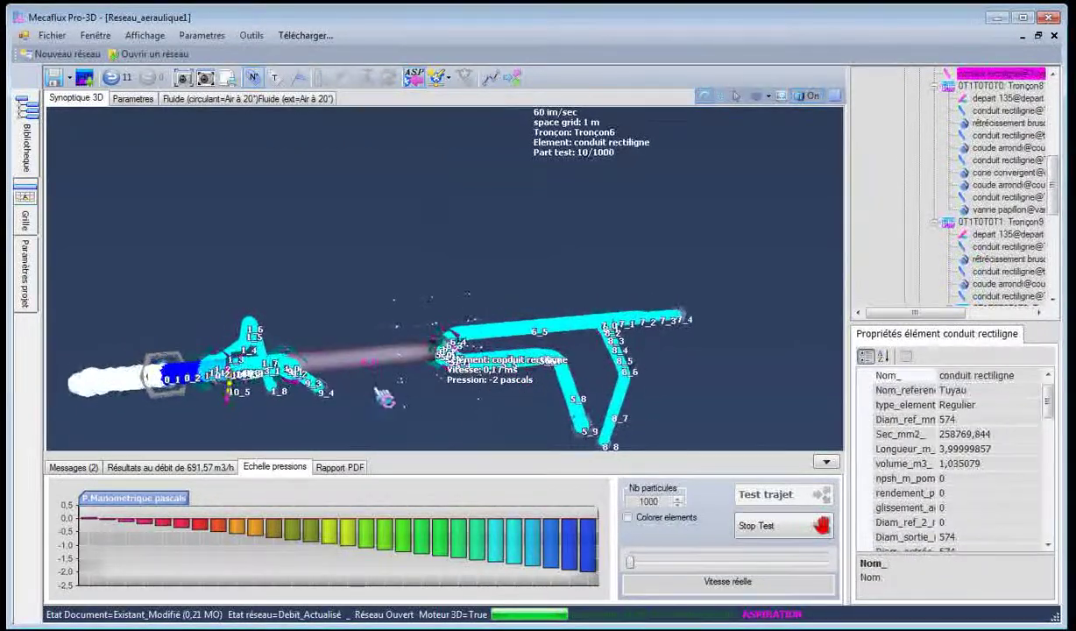
click(125, 469)
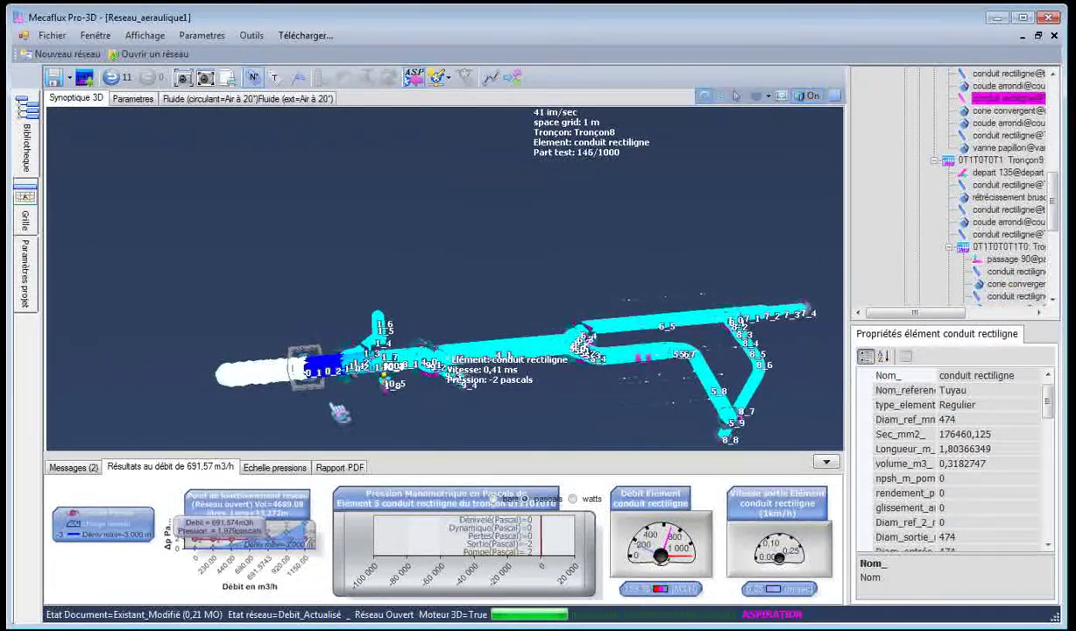
click(493, 292)
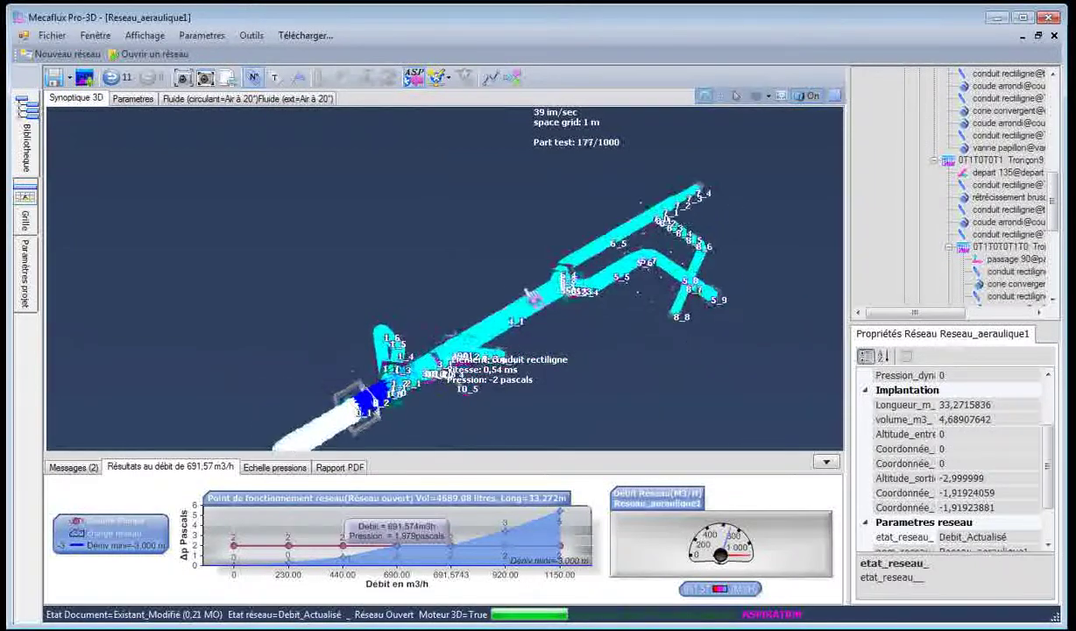
click(296, 470)
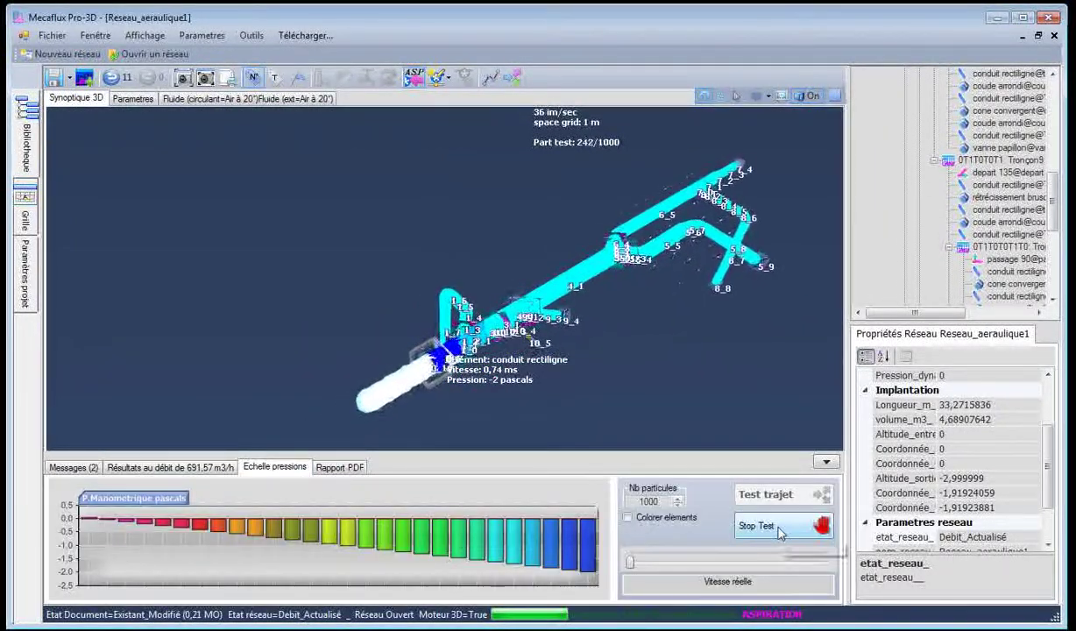
click(745, 524)
Colour the network elements by pressure again and open the piezometric graphs and data tables in a window moved clear of the network
click(627, 518)
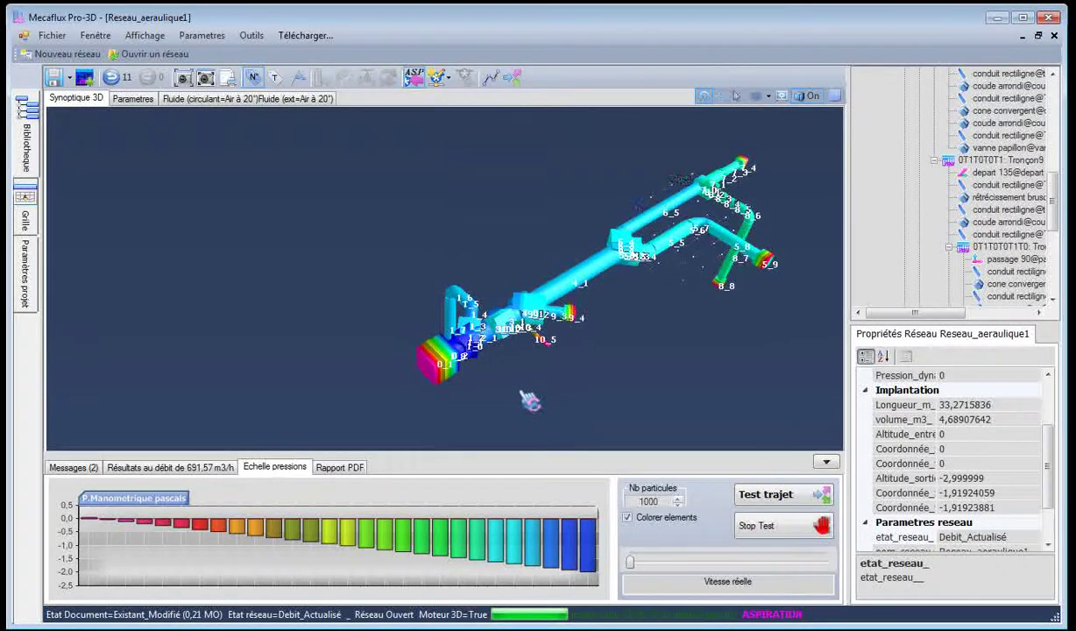
drag(512, 403, 640, 385)
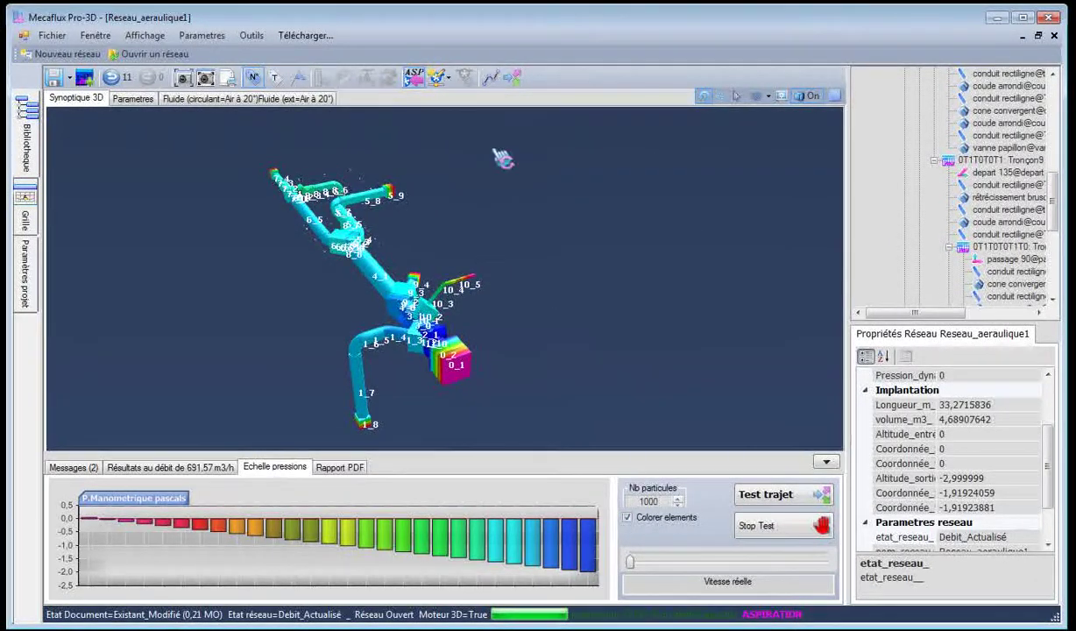
click(491, 81)
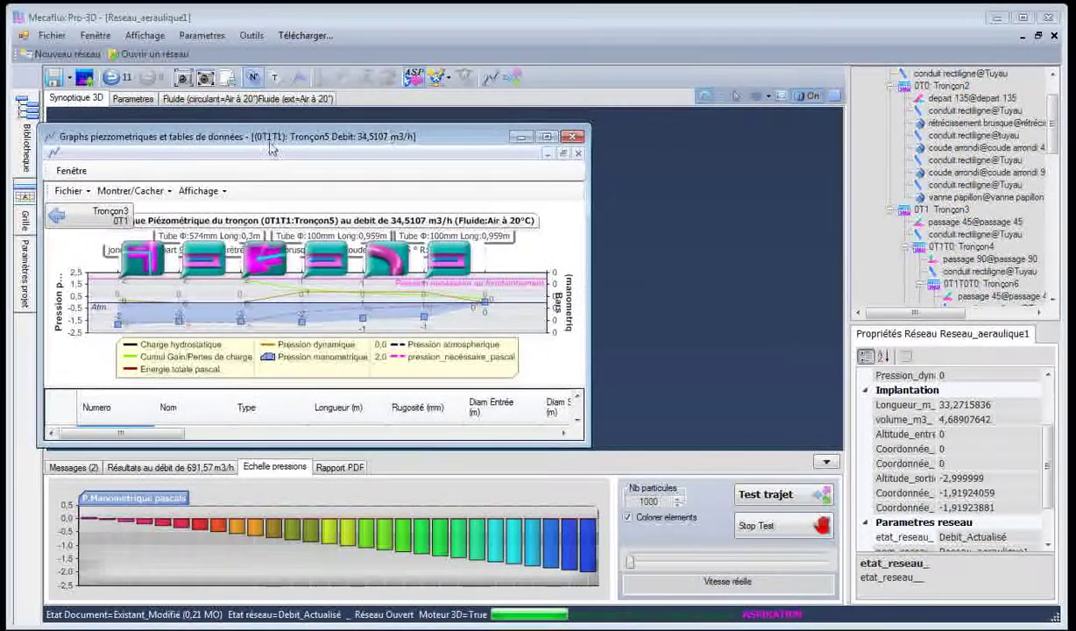
drag(416, 137, 380, 18)
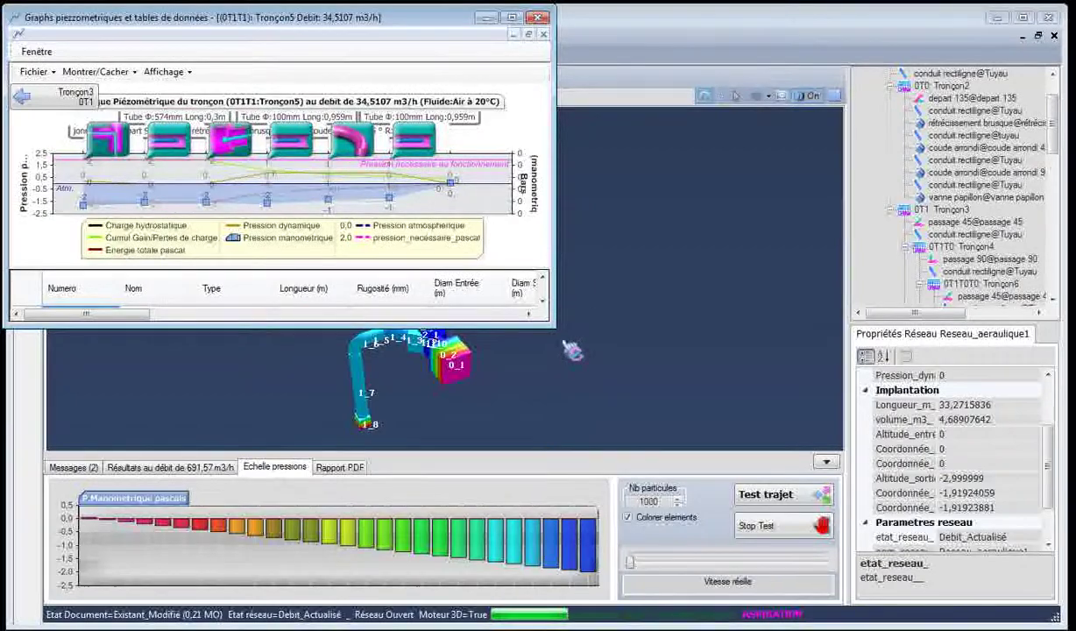
Enlarge the piezometric graph window and go back from Tronçon5 through Tronçon3 to the Départ1 graph
drag(551, 326, 1054, 618)
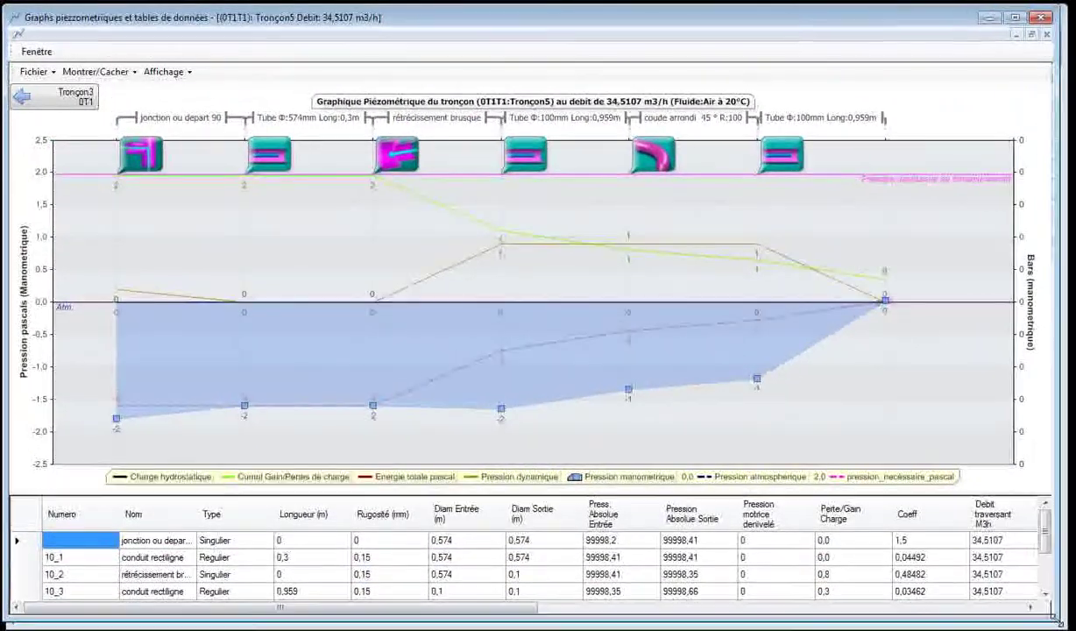
click(56, 102)
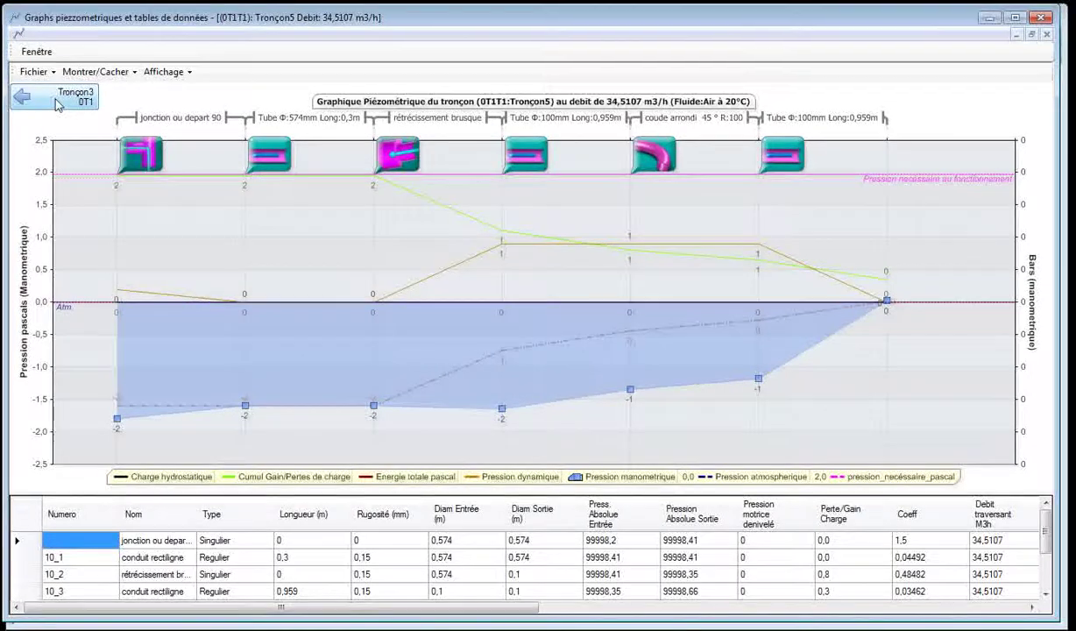
click(56, 103)
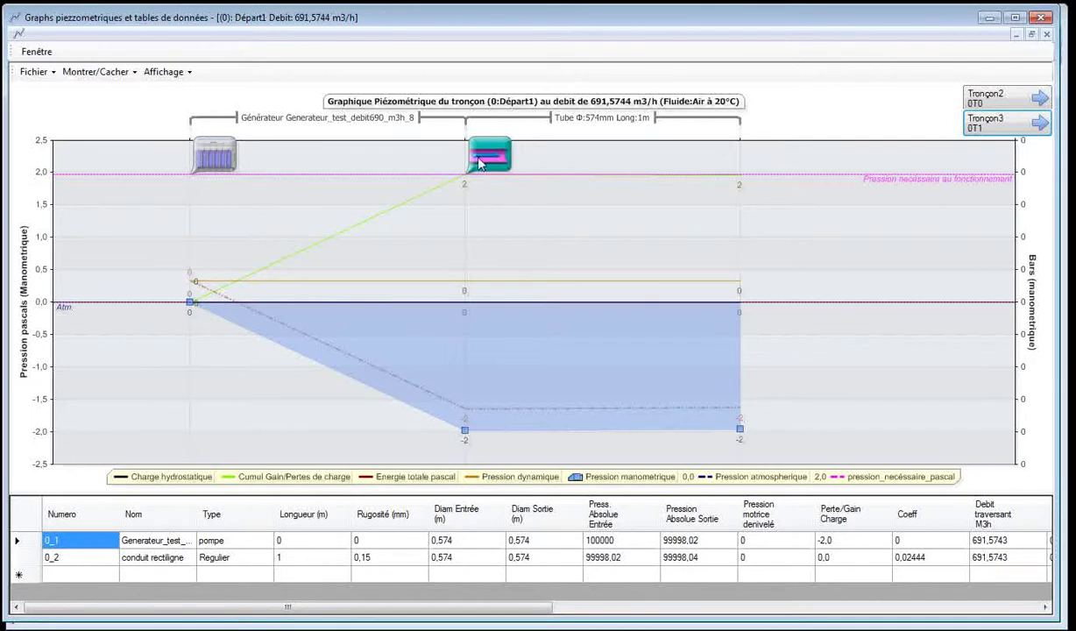
Hide the total energy, dynamic pressure and hydrostatic load curves on the Départ1 graph
click(98, 72)
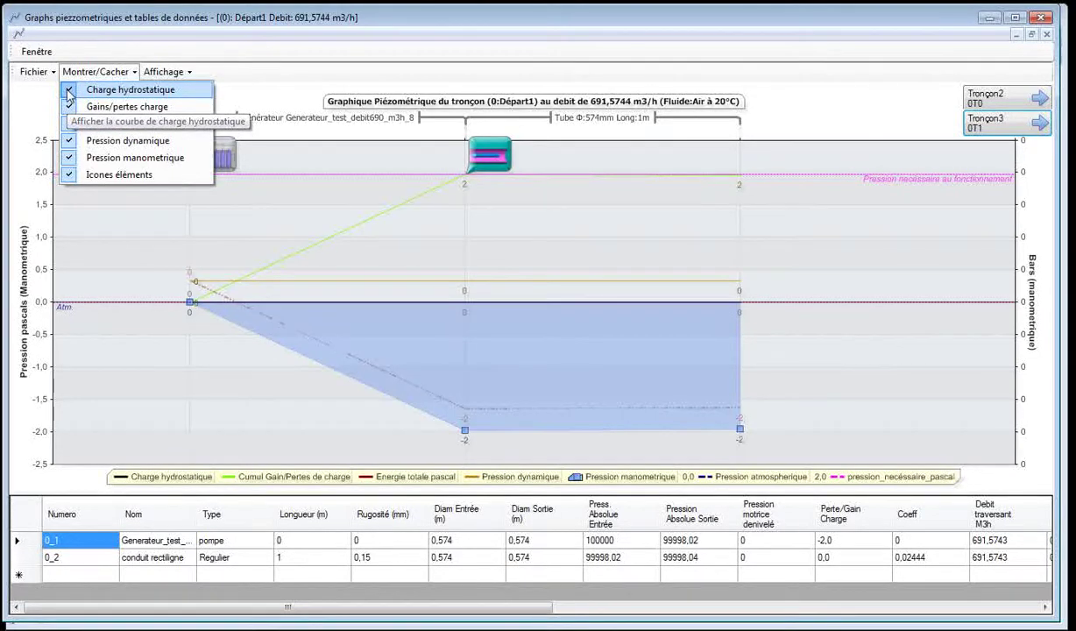
click(68, 145)
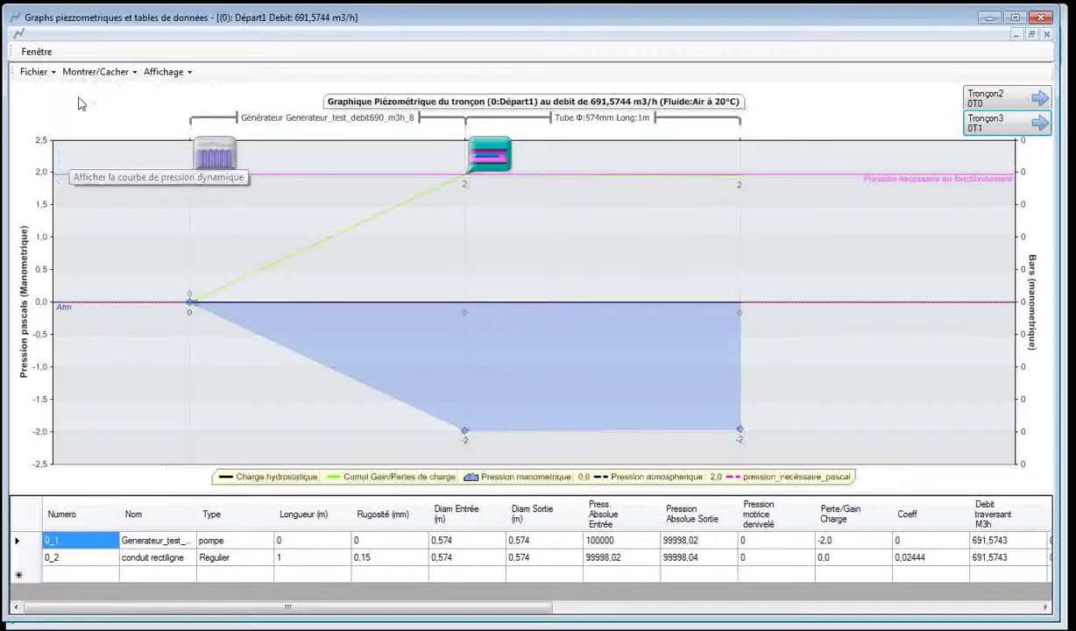
click(96, 75)
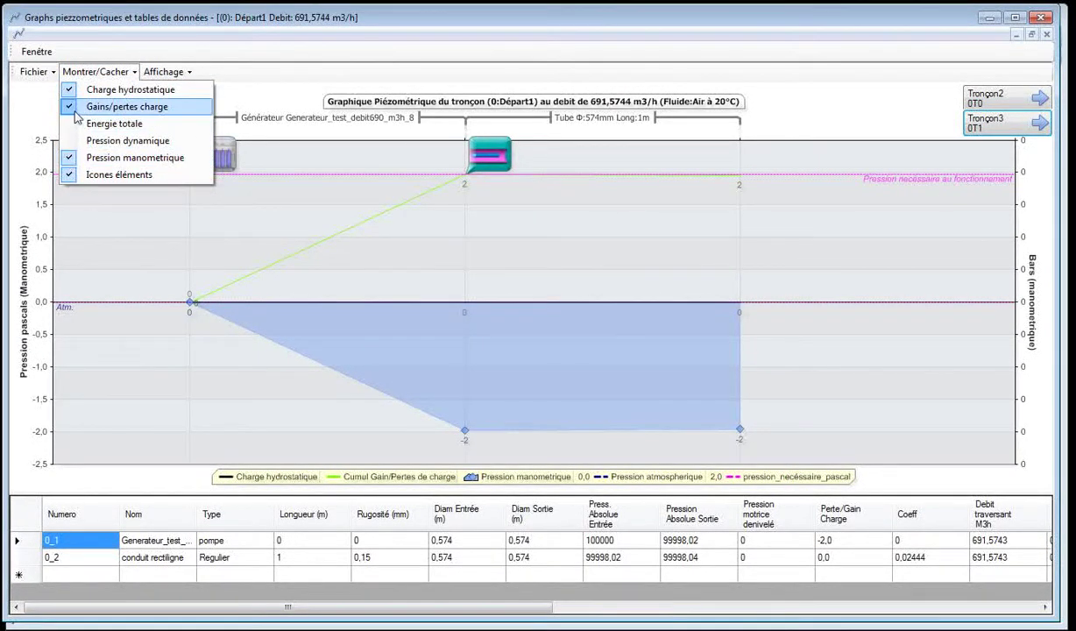
click(105, 89)
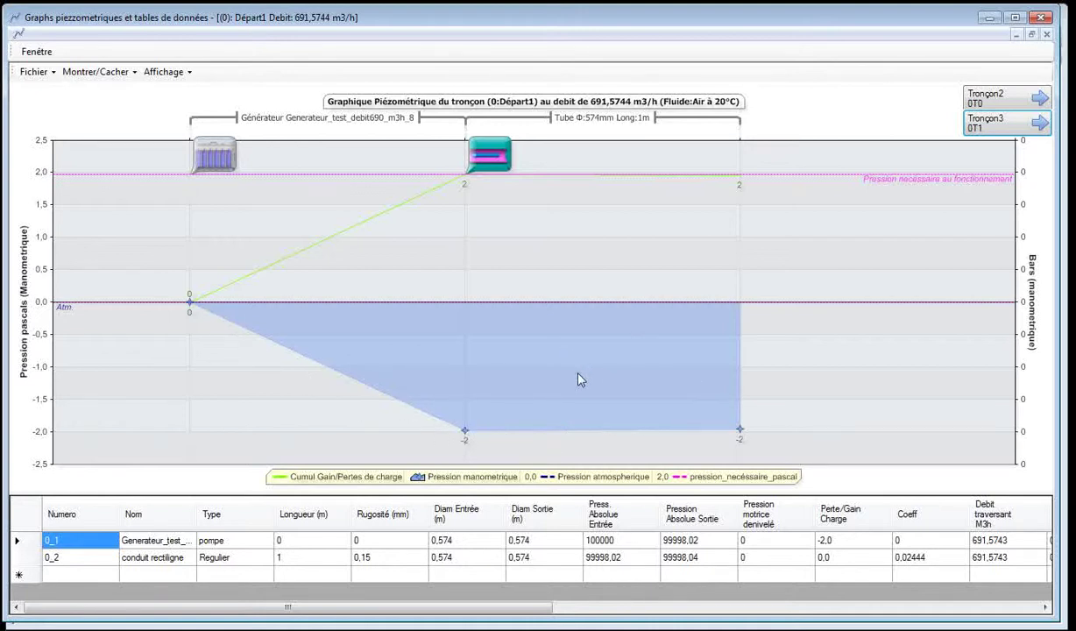
Show the Tronçon2 graph and hide its hydrostatic load, total energy and dynamic pressure curves
click(1024, 100)
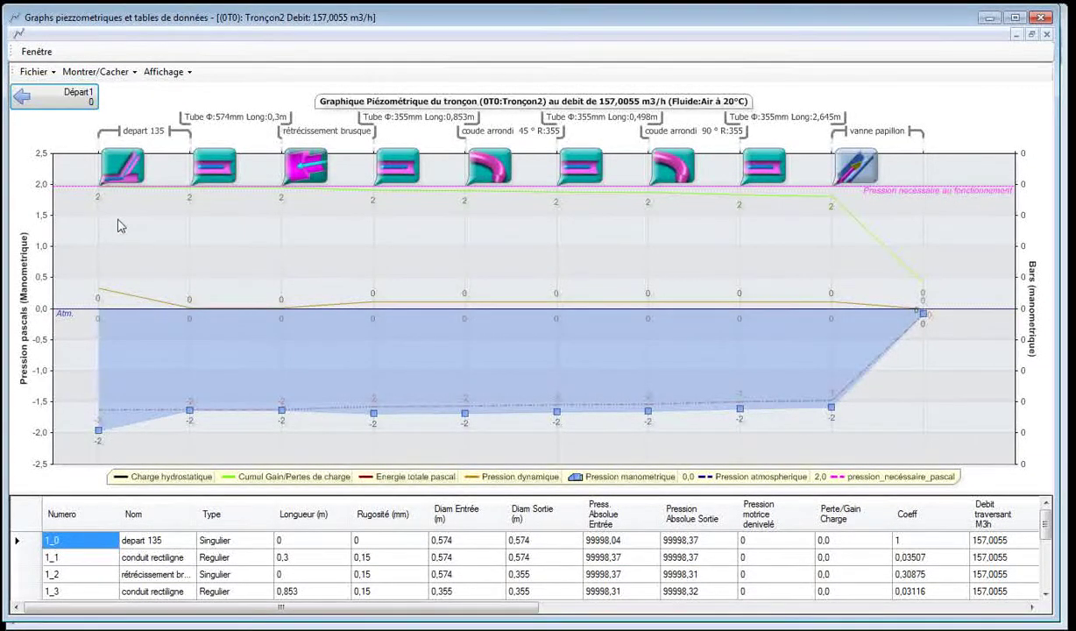
click(96, 71)
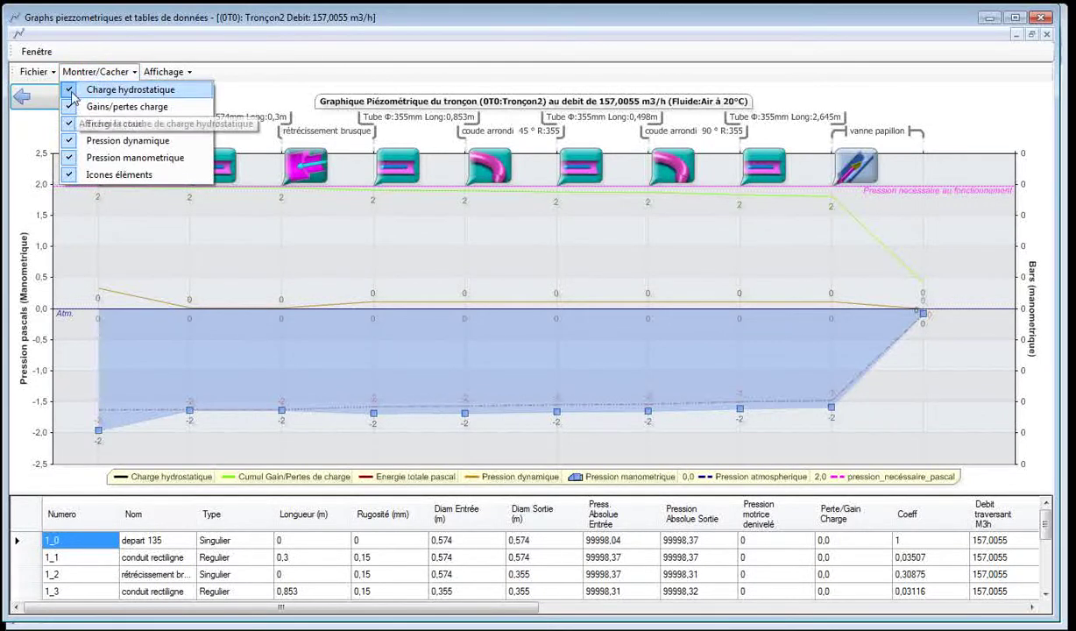
click(72, 91)
click(97, 72)
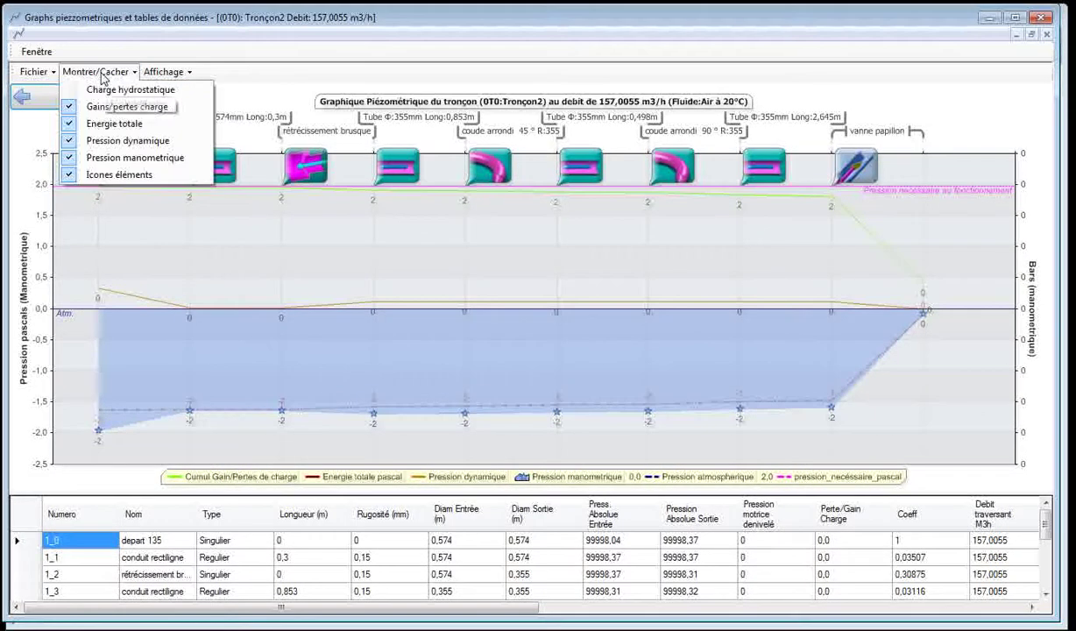
click(69, 125)
click(103, 72)
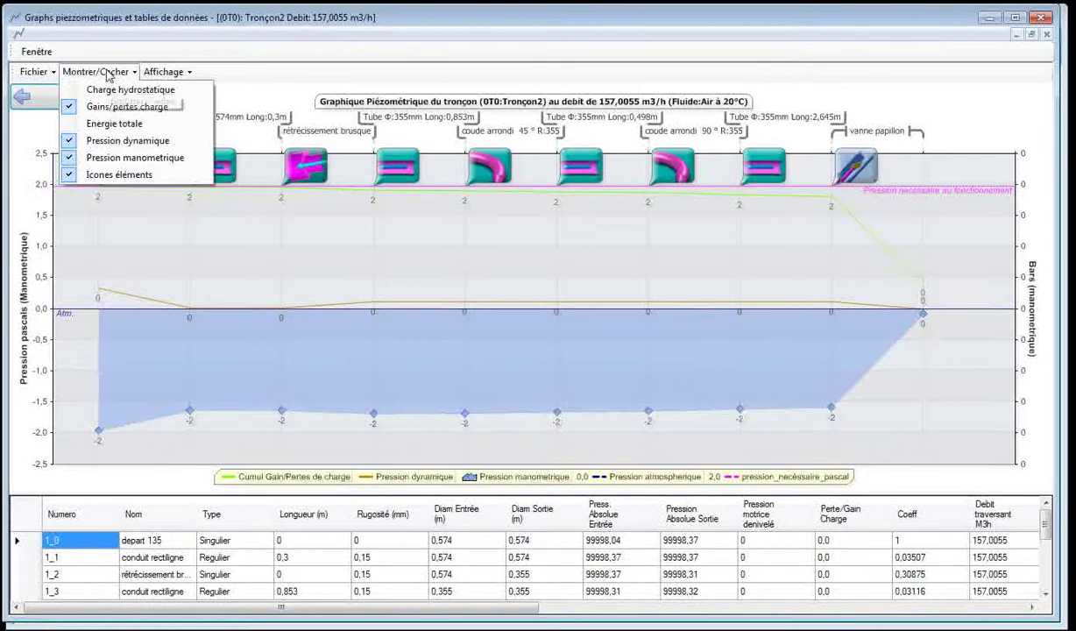
click(68, 140)
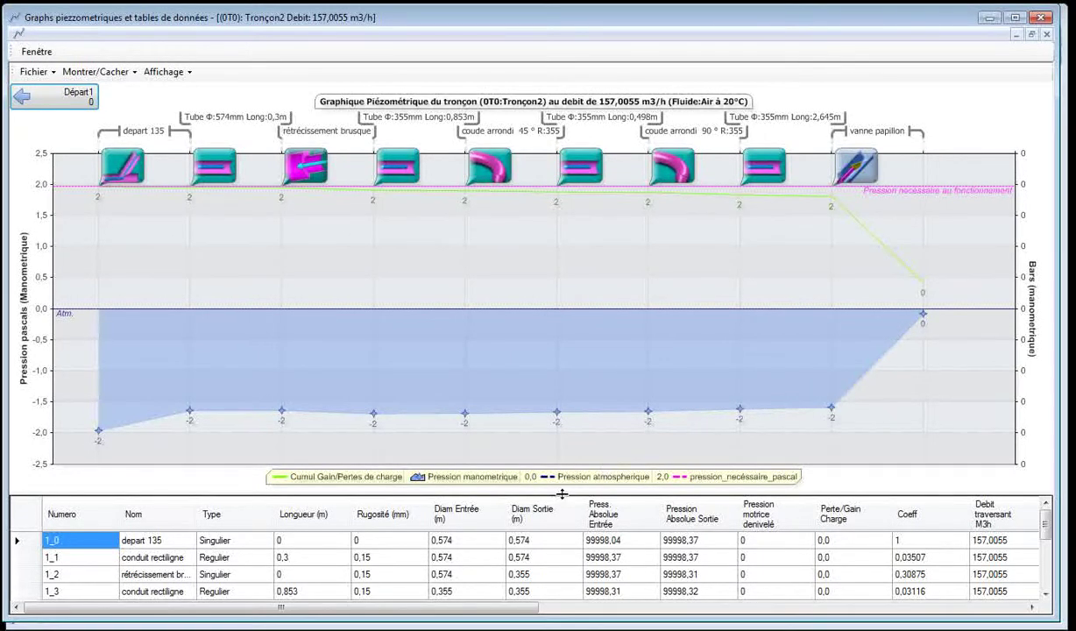
Compare the gauge pressure and head loss curves of Départ1 and Tronçon2, and close the graph window
click(80, 104)
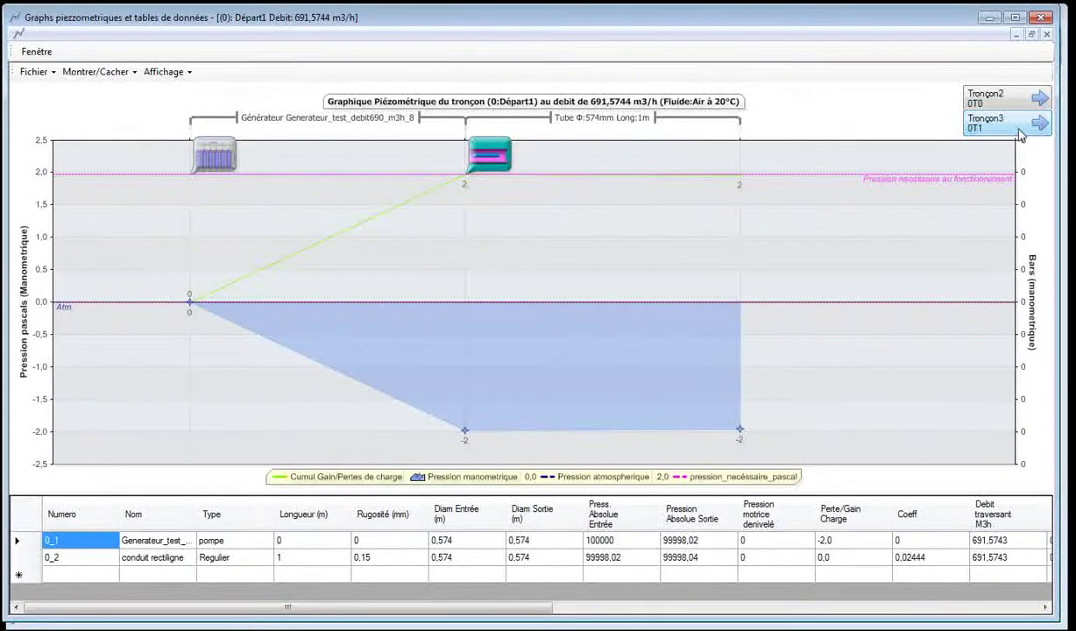
click(1006, 101)
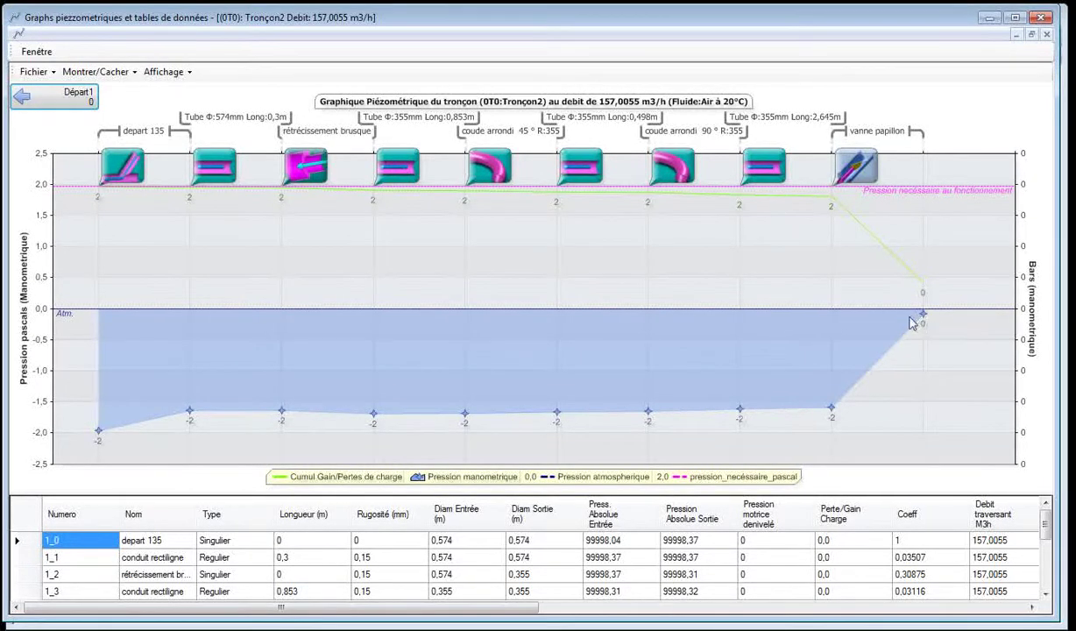
click(1040, 17)
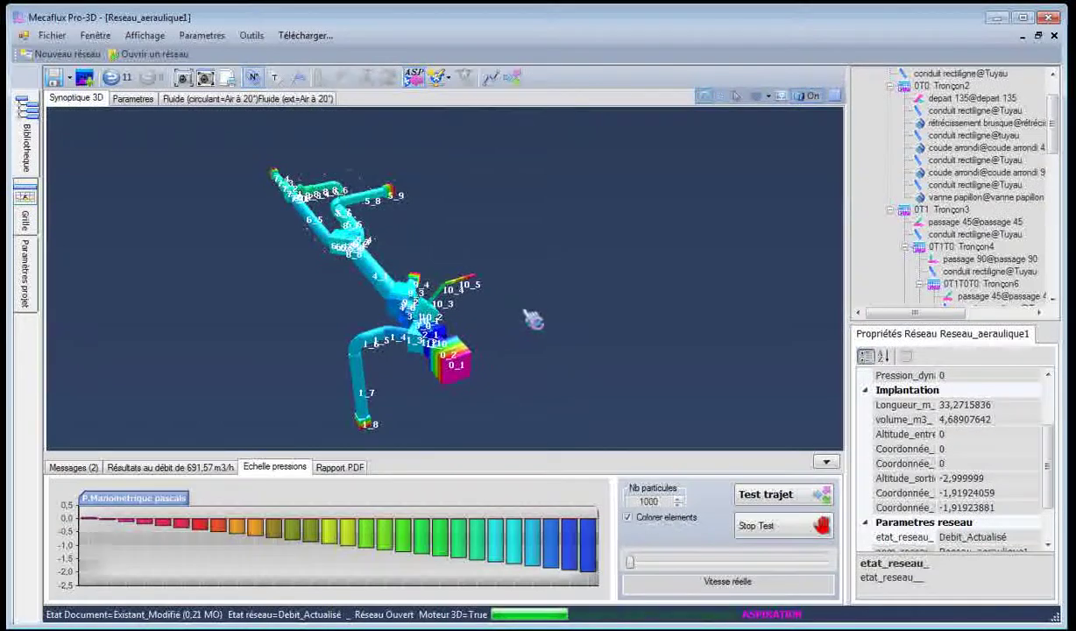
Orbit the network to show its whole length and add this 3D view to the PDF report as gfgfg
drag(510, 300, 463, 303)
click(340, 468)
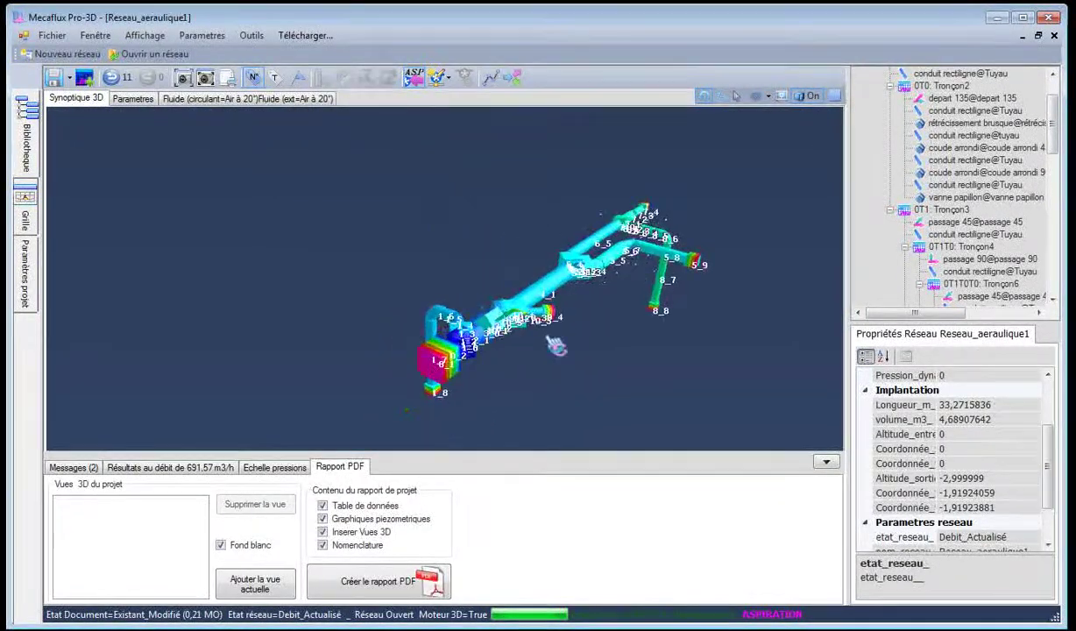
click(258, 596)
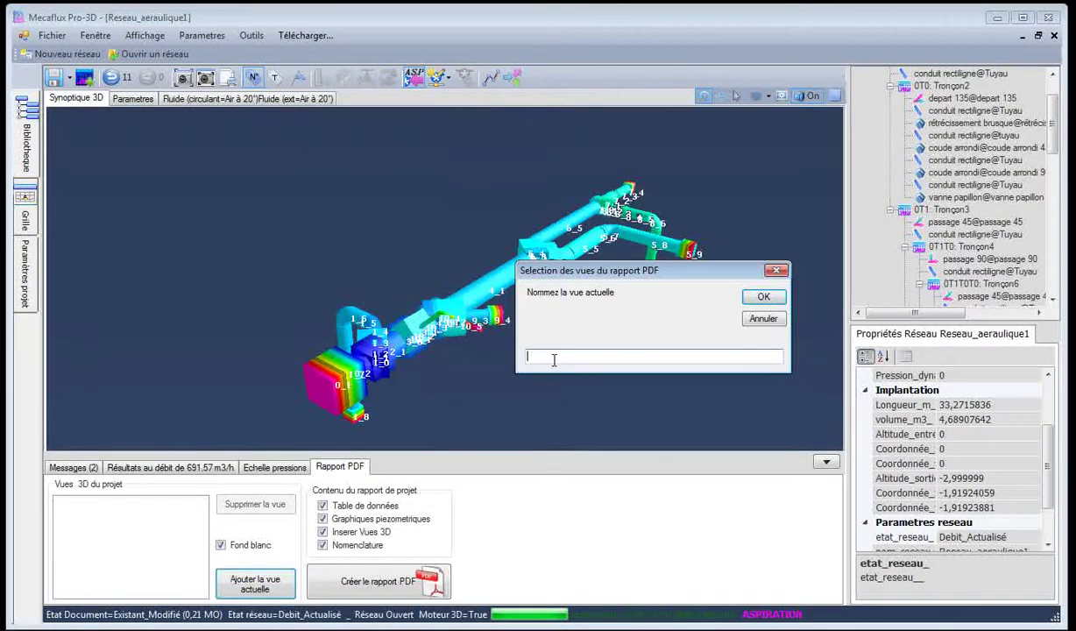
click(759, 296)
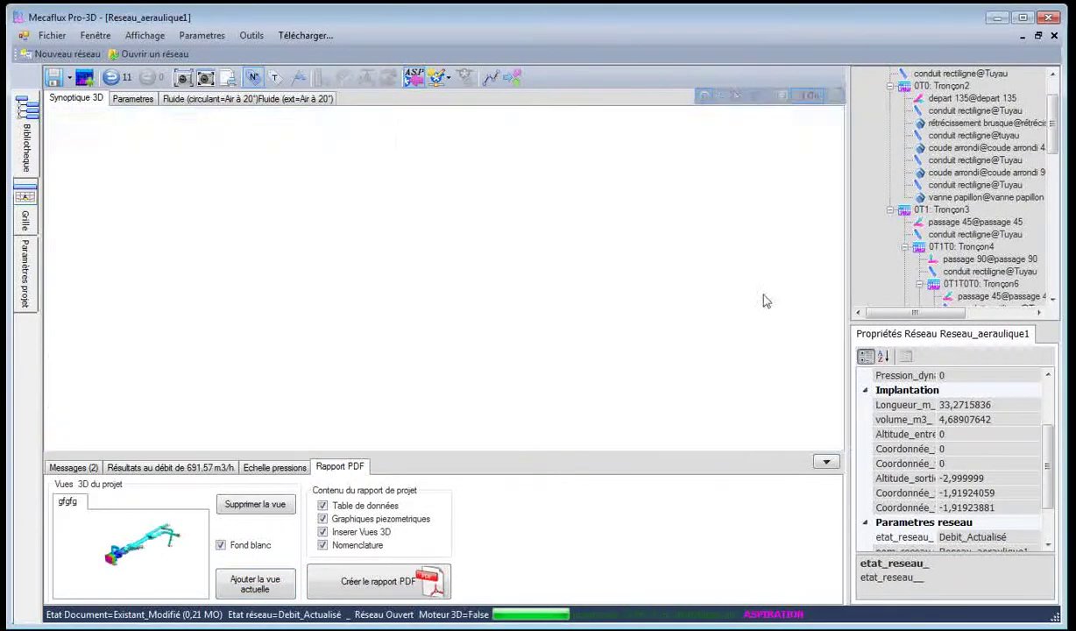
Replace the element numbers with element labels and remove the reference name from the label text, leaving diameter and length
drag(470, 374, 189, 267)
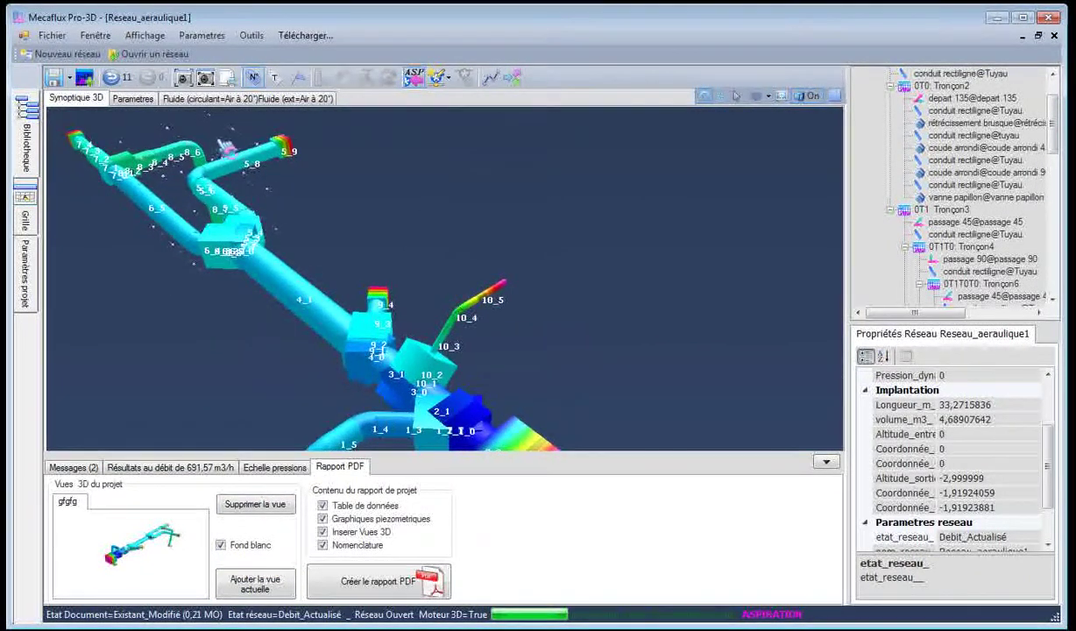
click(256, 79)
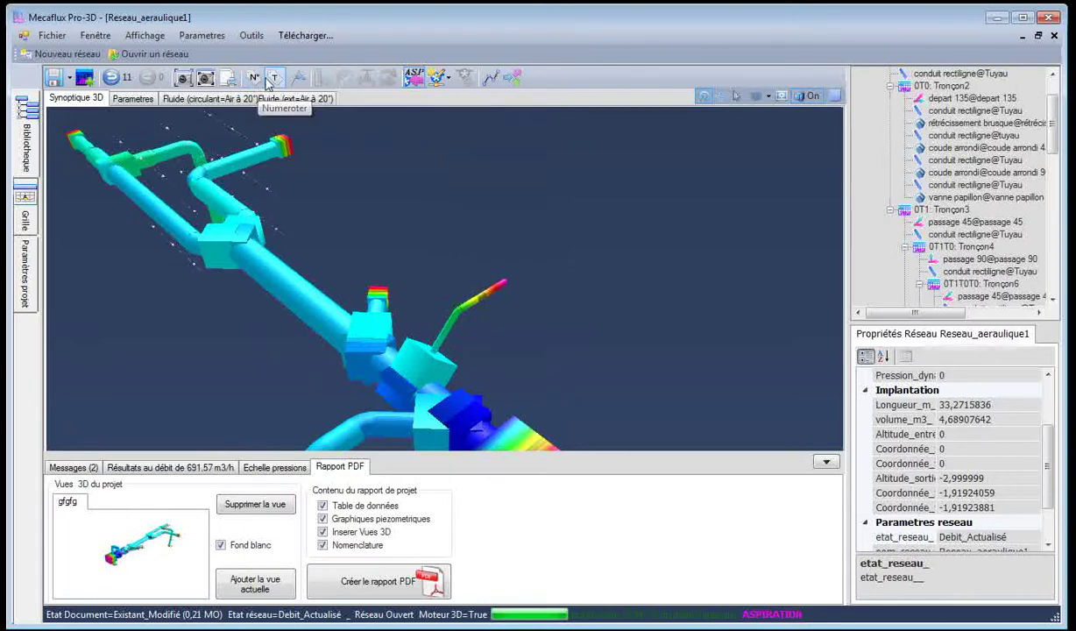
click(275, 81)
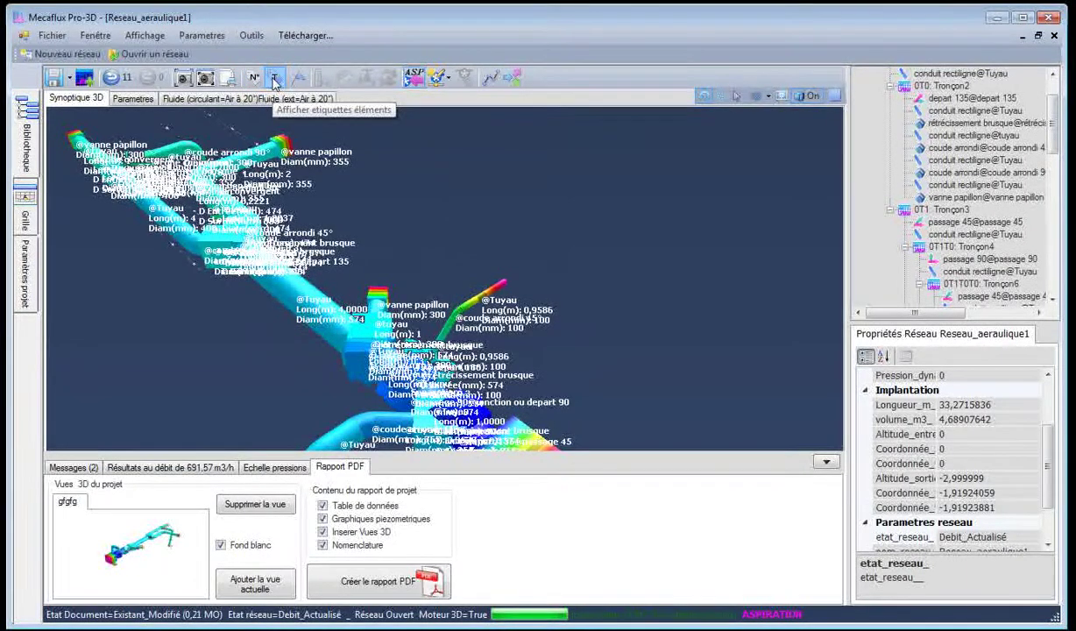
click(145, 35)
mouse_move(175, 53)
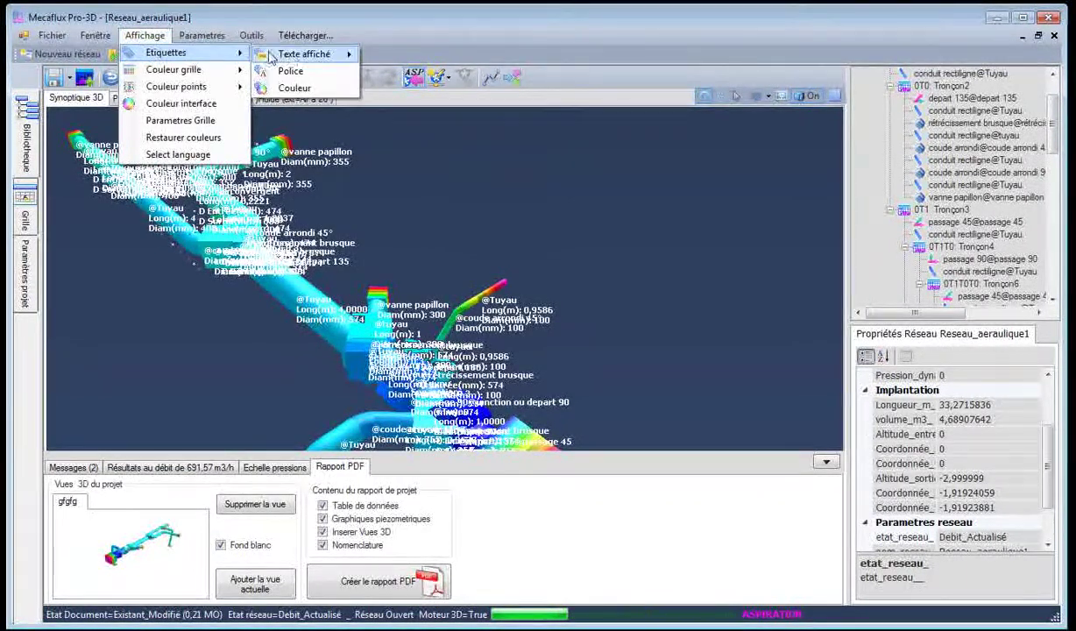
mouse_move(293, 57)
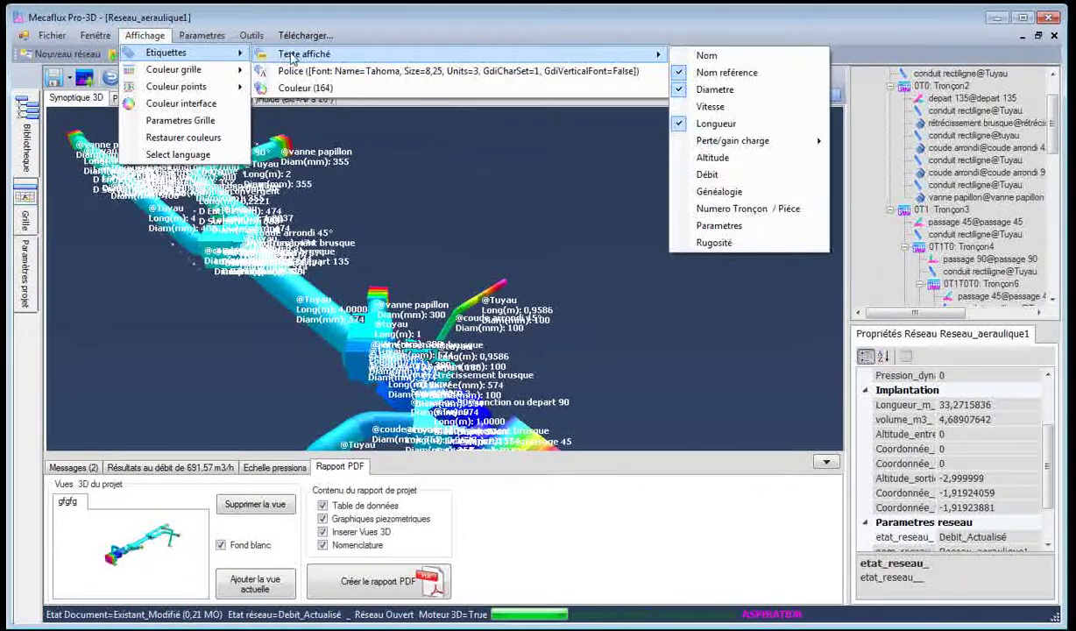
click(682, 75)
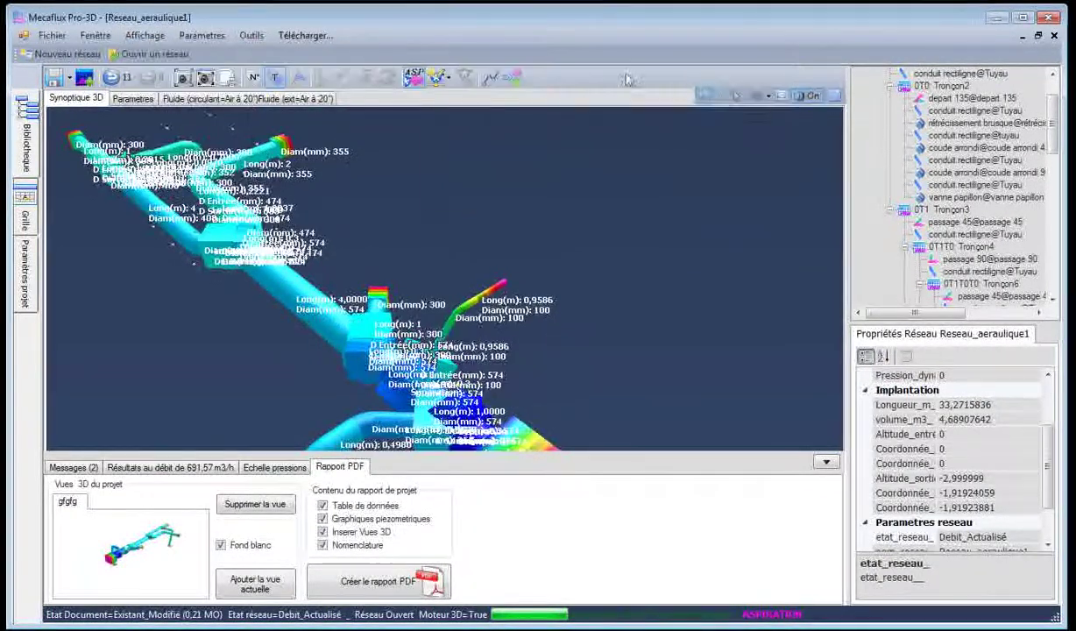
click(146, 35)
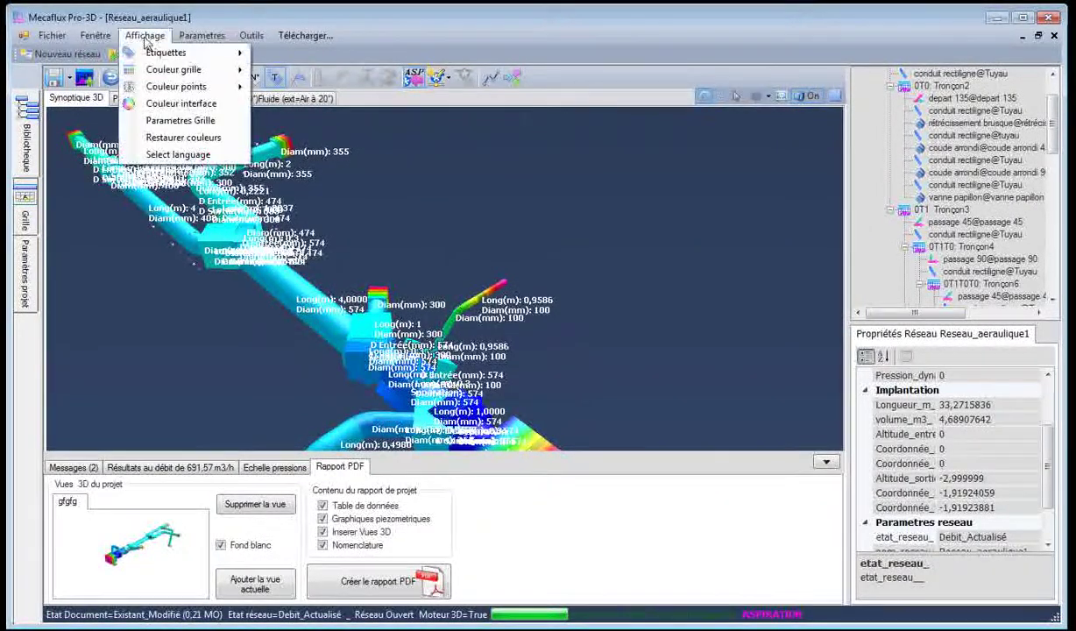
mouse_move(298, 54)
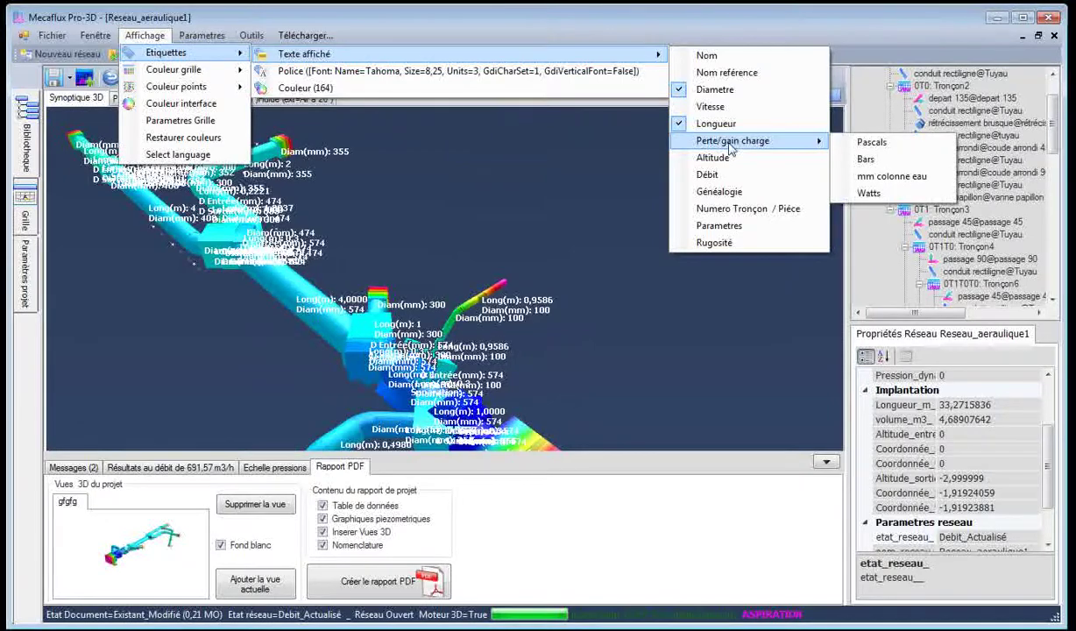
click(647, 161)
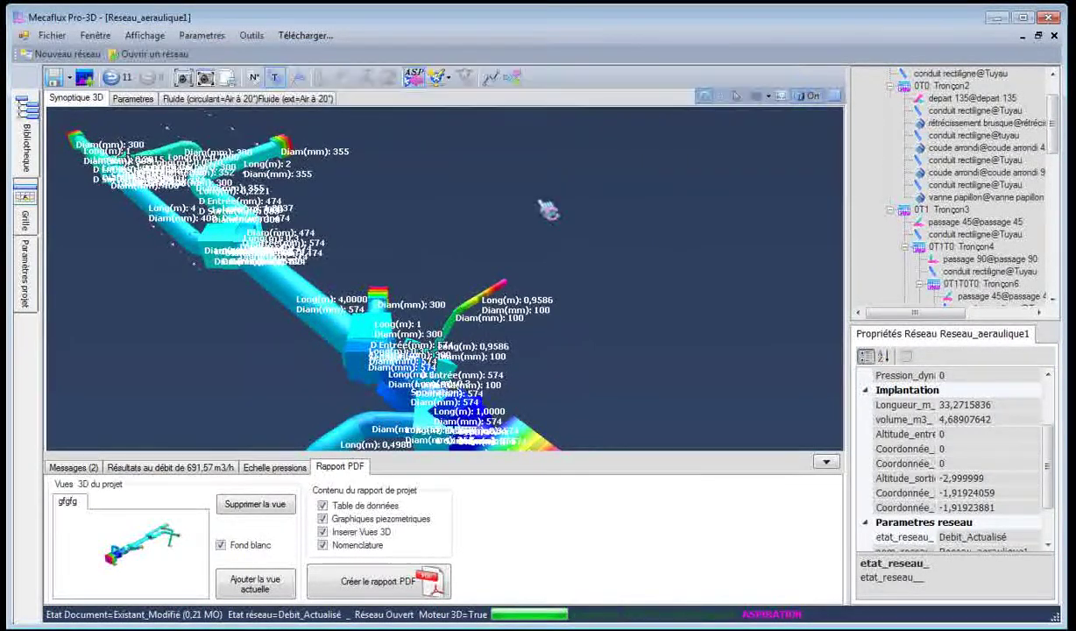
Centre the 3D view on the 1 m straight conduit of Tronçon4 and orbit around the junctions near the generator
drag(402, 310, 415, 379)
scroll(511, 297, up, 5)
scroll(511, 295, down, 2)
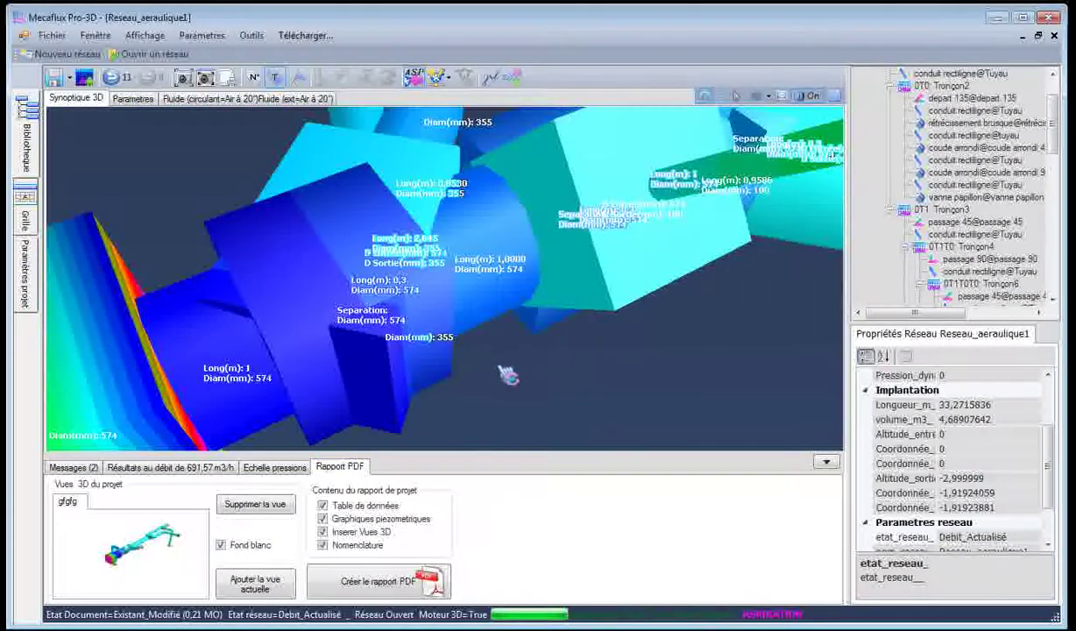
drag(507, 372, 457, 354)
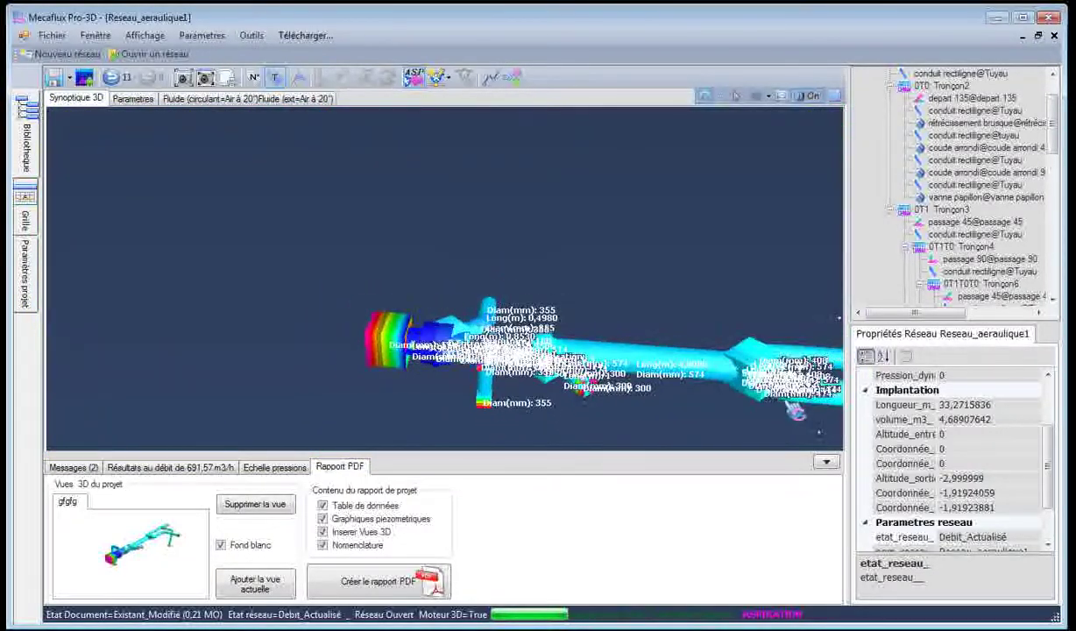
double_click(983, 271)
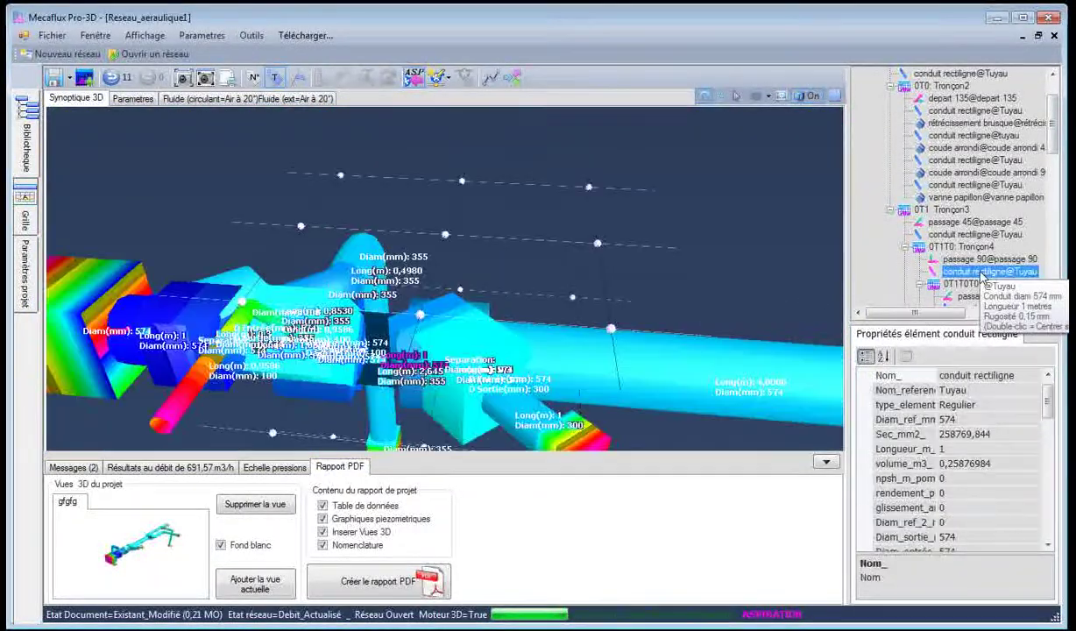
drag(716, 283, 505, 341)
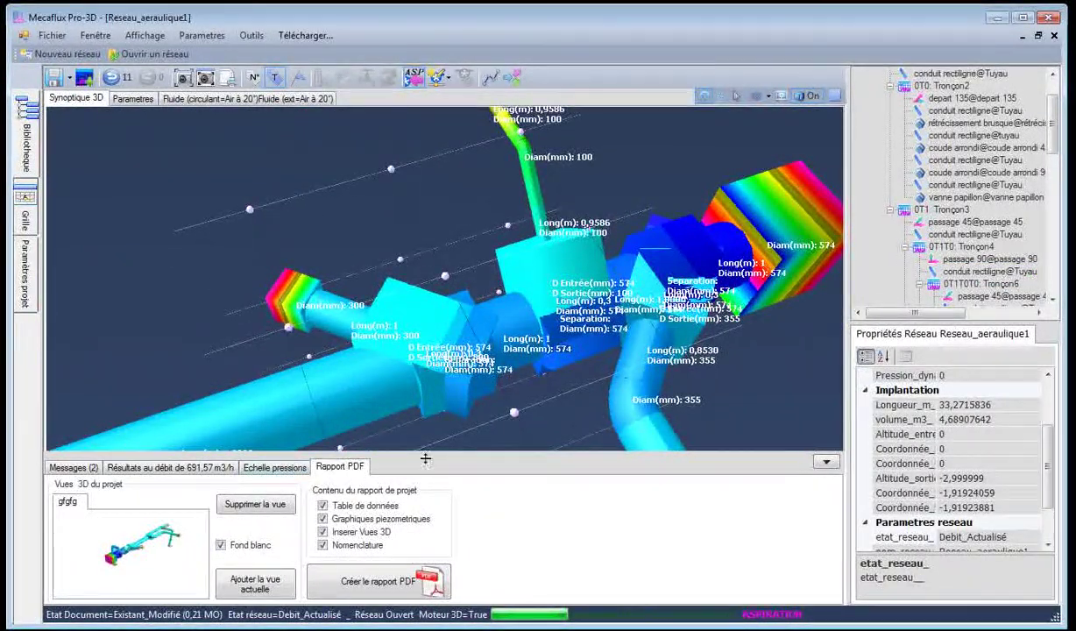
Turn off the pressure colouring of the elements and frame a close-up of the junctions and the Tronçon2 branch
click(289, 468)
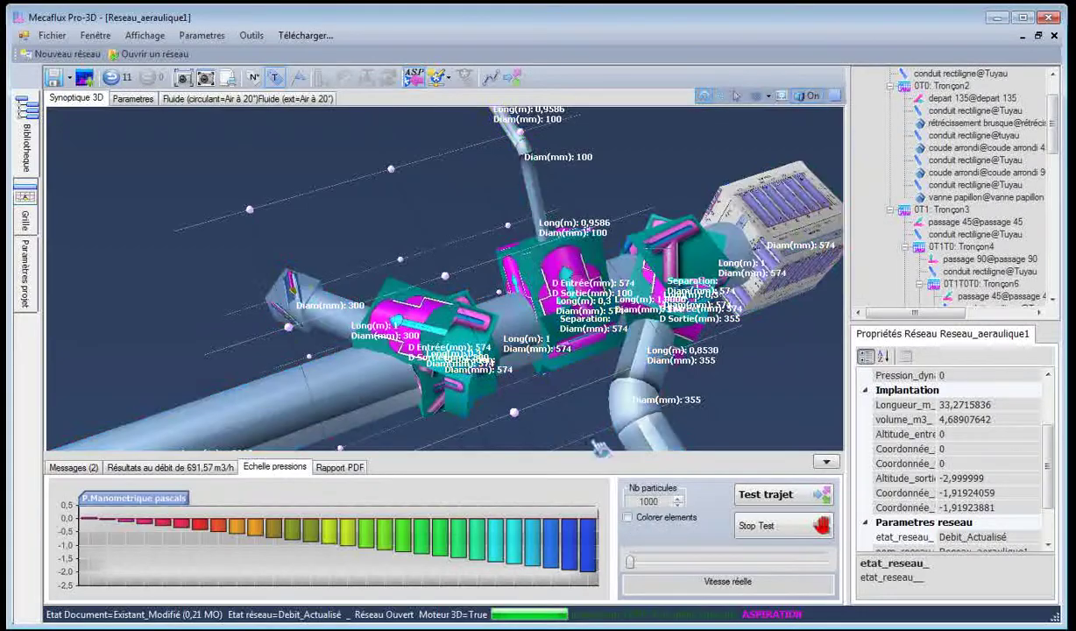
scroll(574, 419, up, 4)
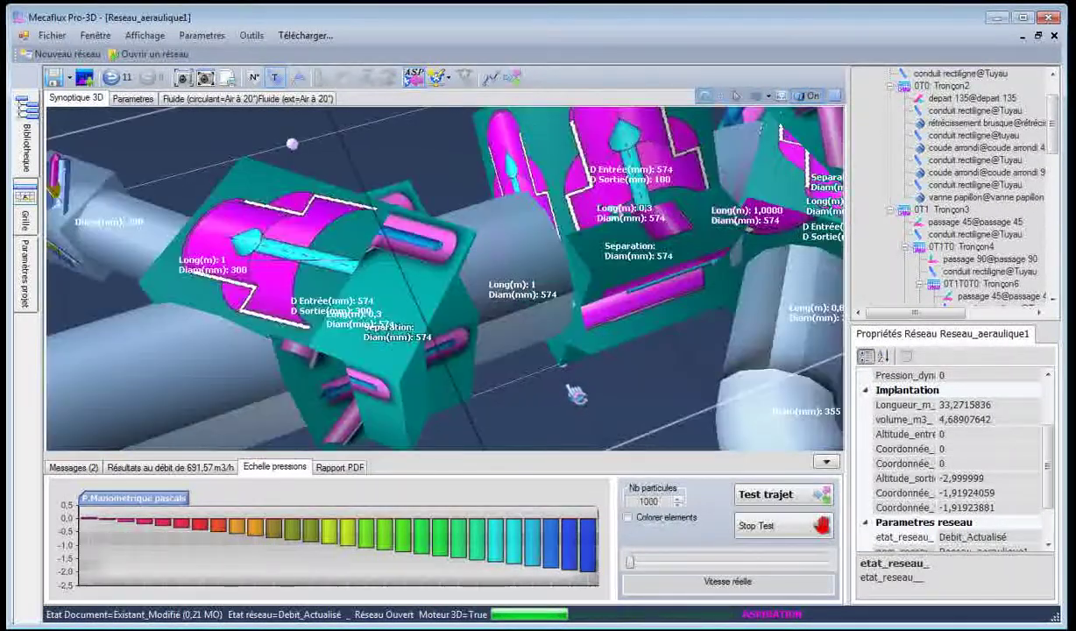
drag(574, 378, 447, 455)
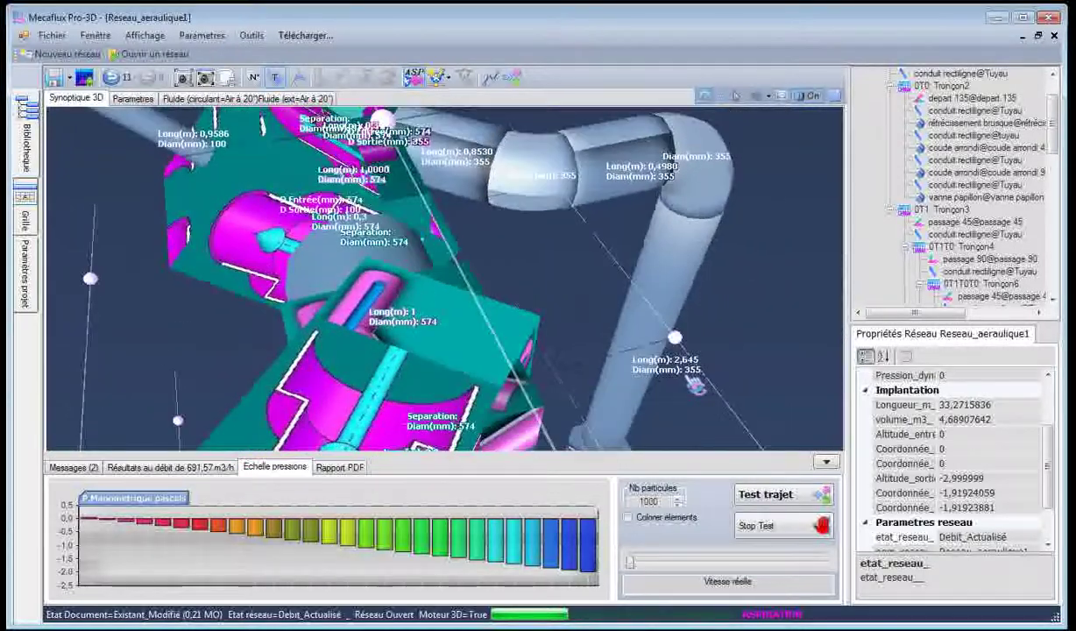
Add the current close-up view to the PDF report under the name vue zone 1
click(333, 467)
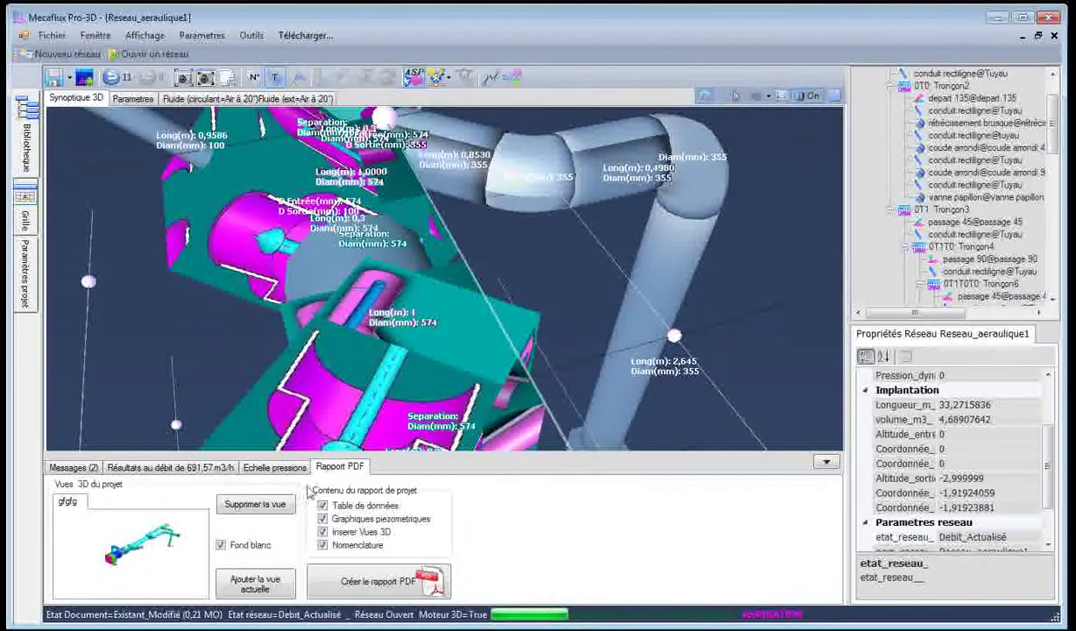
click(250, 587)
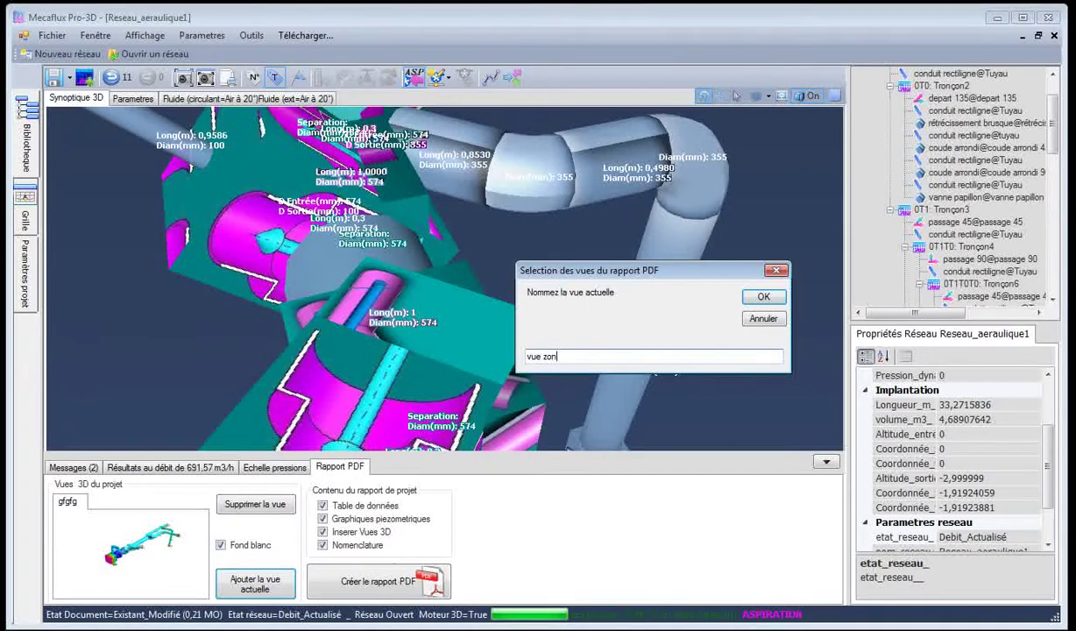
click(759, 298)
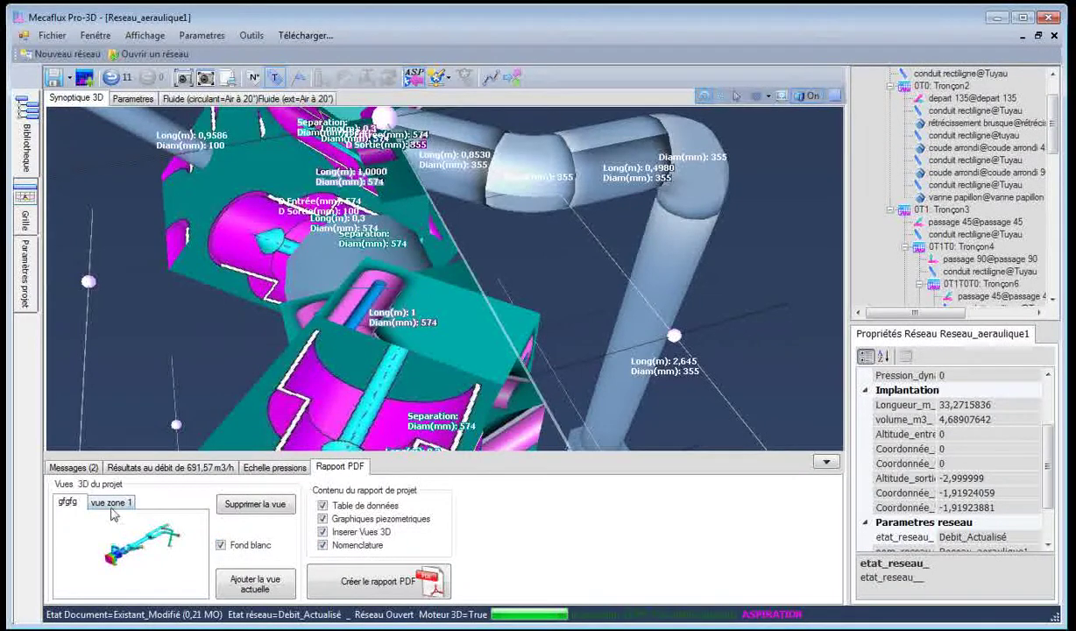
Display the gfgfg report view again, hide the element labels and frame the whole network in the 3D view
click(70, 505)
scroll(359, 370, down, 6)
drag(397, 373, 692, 355)
click(274, 79)
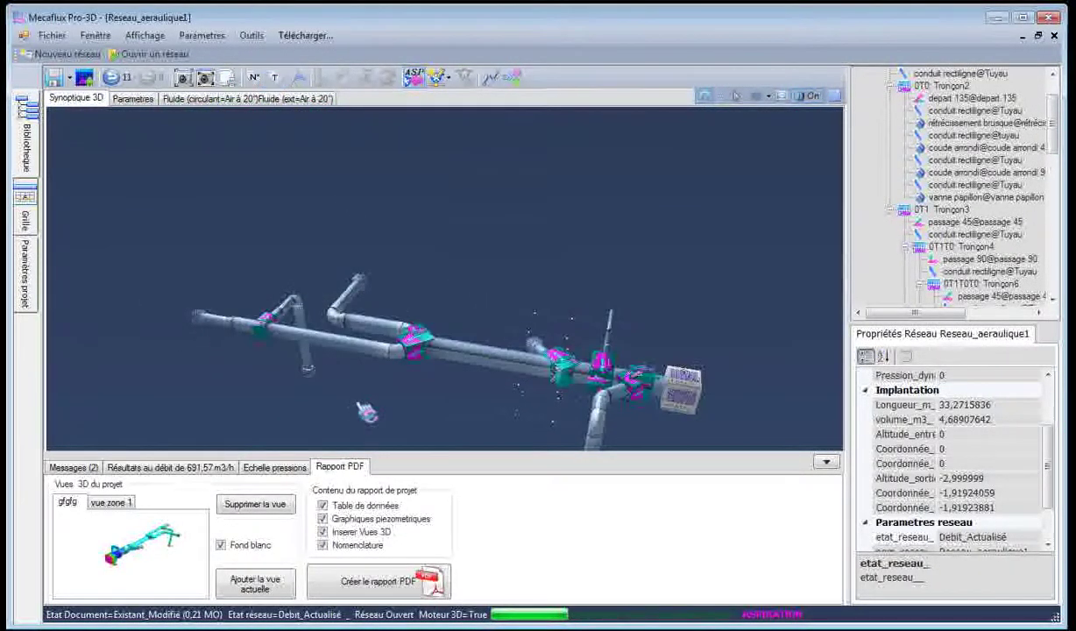
drag(352, 395, 392, 423)
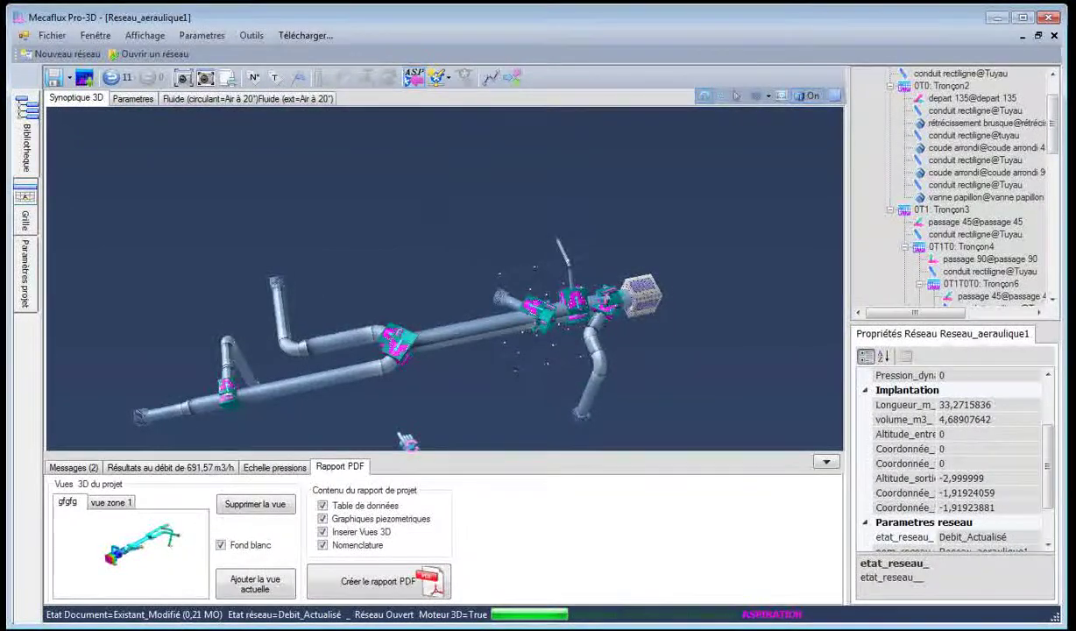